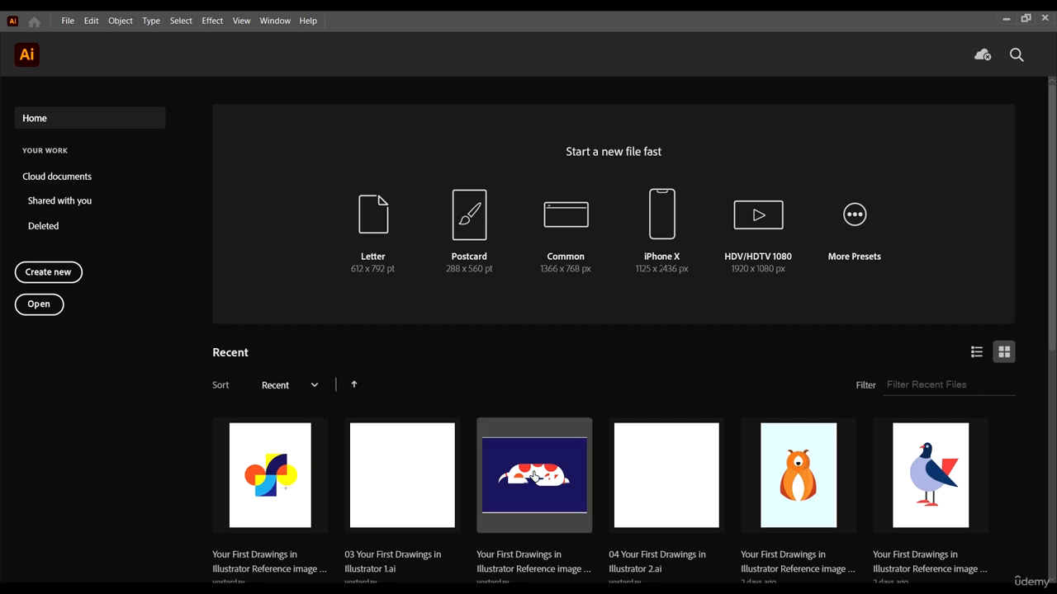
{"action": "scroll", "coordinate": [644, 493], "scroll_direction": "down", "scroll_amount": 4}
{"action": "scroll", "coordinate": [683, 470], "scroll_direction": "up", "scroll_amount": 4}
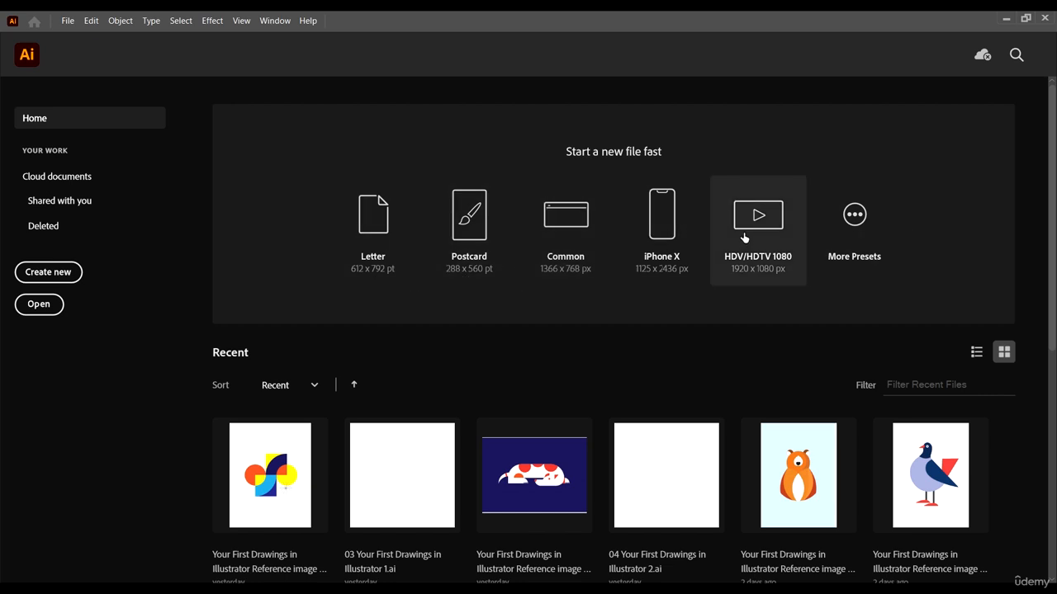
{"action": "left_click", "coordinate": [855, 215]}
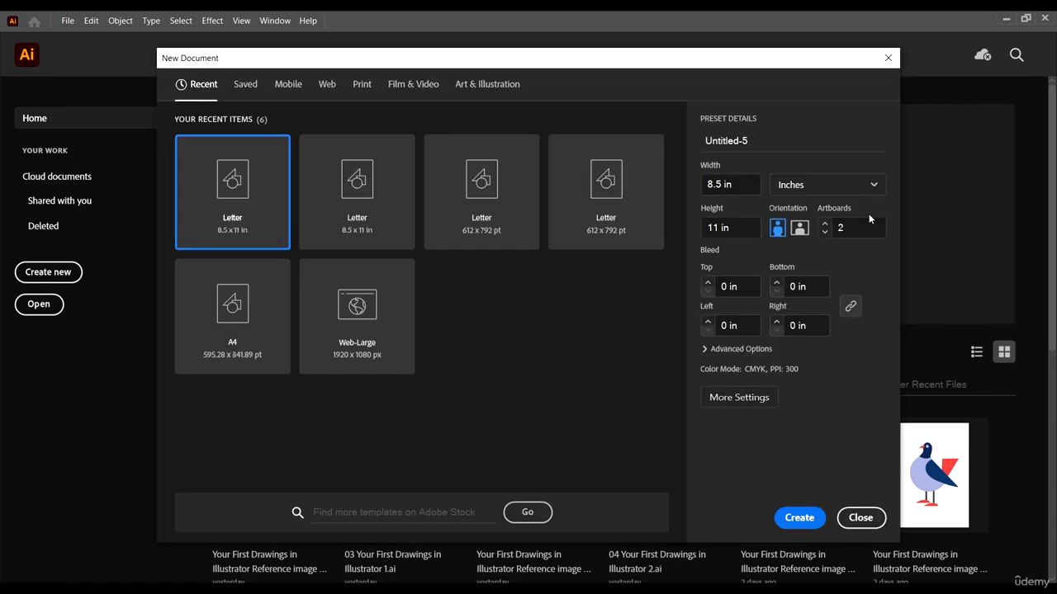
{"action": "left_click", "coordinate": [887, 59]}
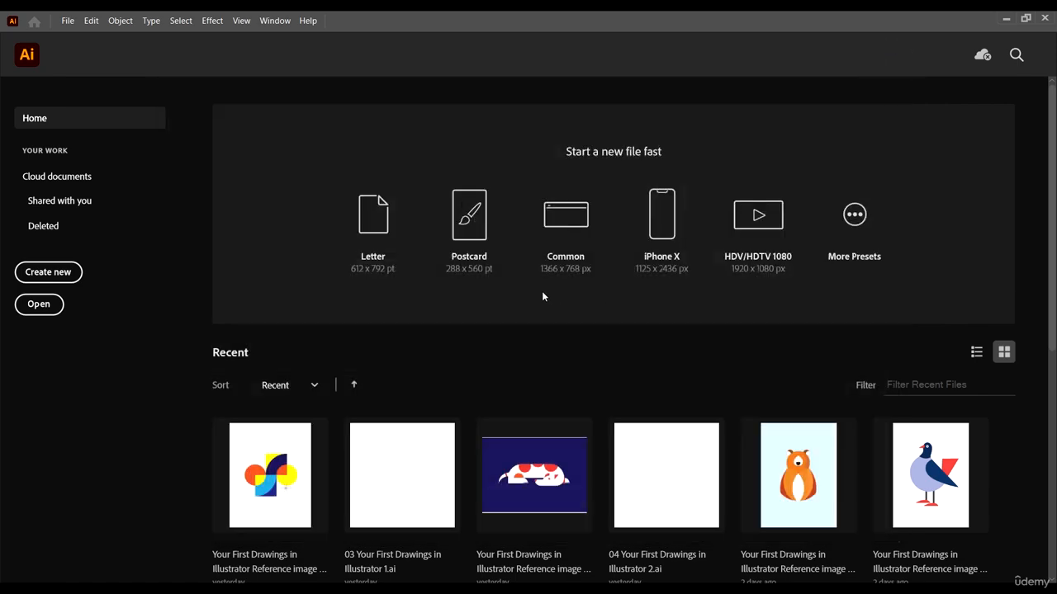
Step: Start a new document and choose the Letter preset from the Print presets
{"action": "left_click", "coordinate": [60, 272]}
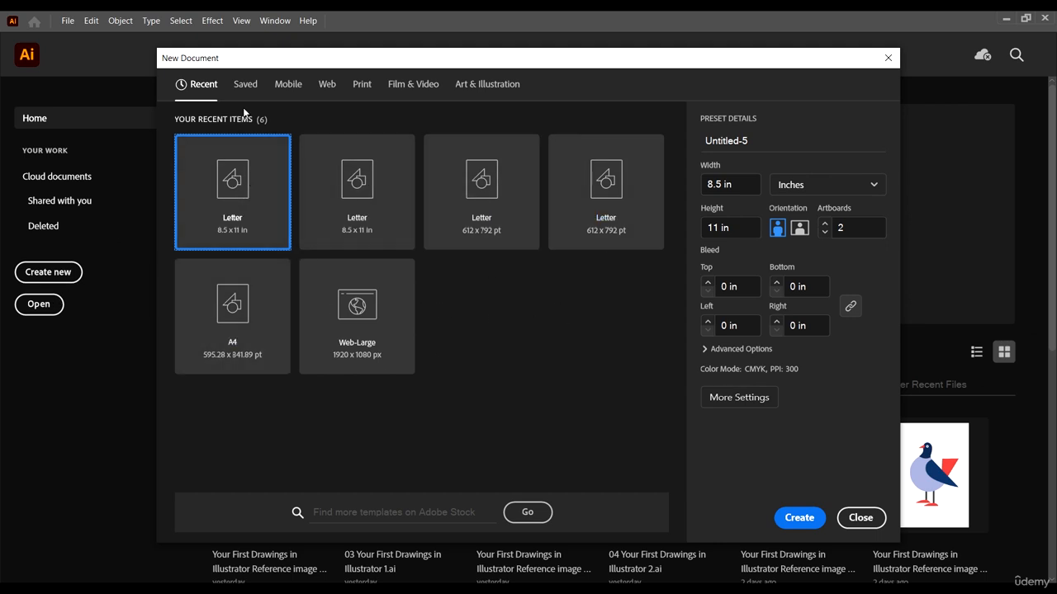
{"action": "left_click", "coordinate": [360, 84]}
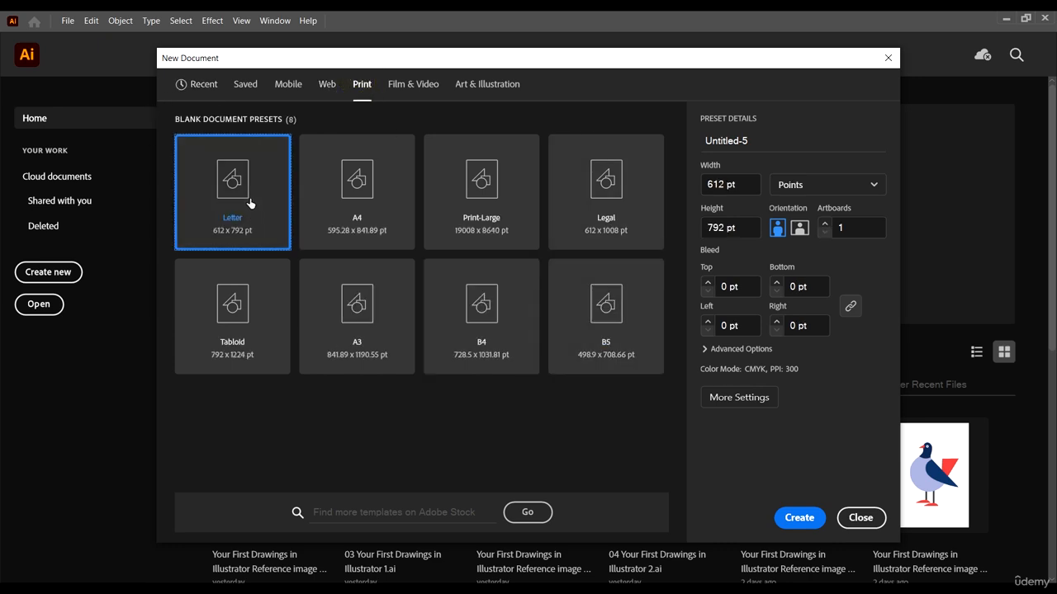
{"action": "left_click", "coordinate": [243, 187]}
Step: View the Film & Video and Art & Illustration presets, returning to the Print presets with Letter selected
{"action": "left_click", "coordinate": [412, 86]}
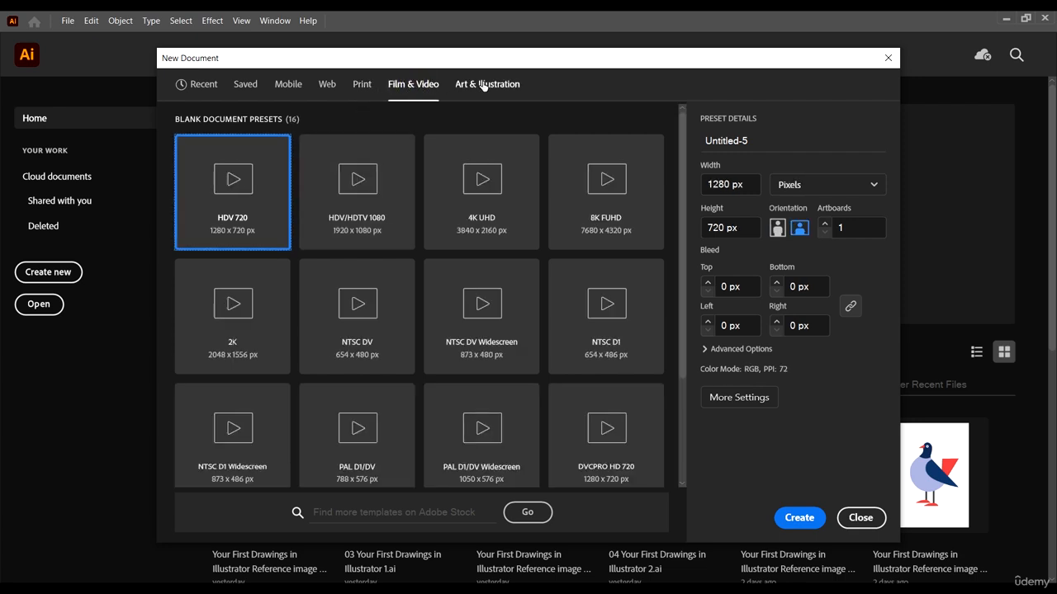
{"action": "left_click", "coordinate": [484, 86]}
{"action": "left_click", "coordinate": [406, 85]}
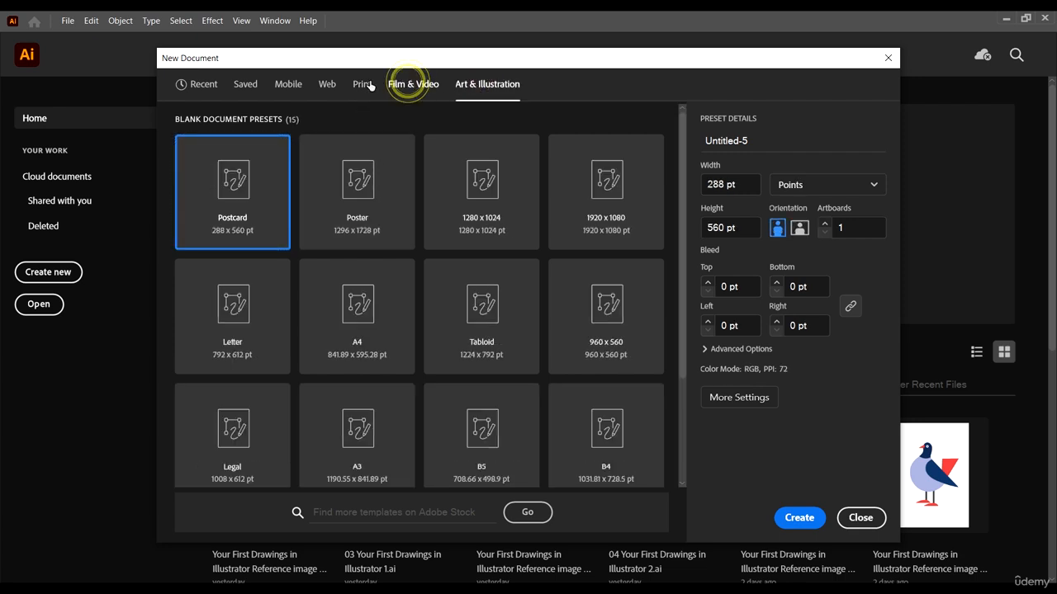
{"action": "left_click", "coordinate": [364, 85]}
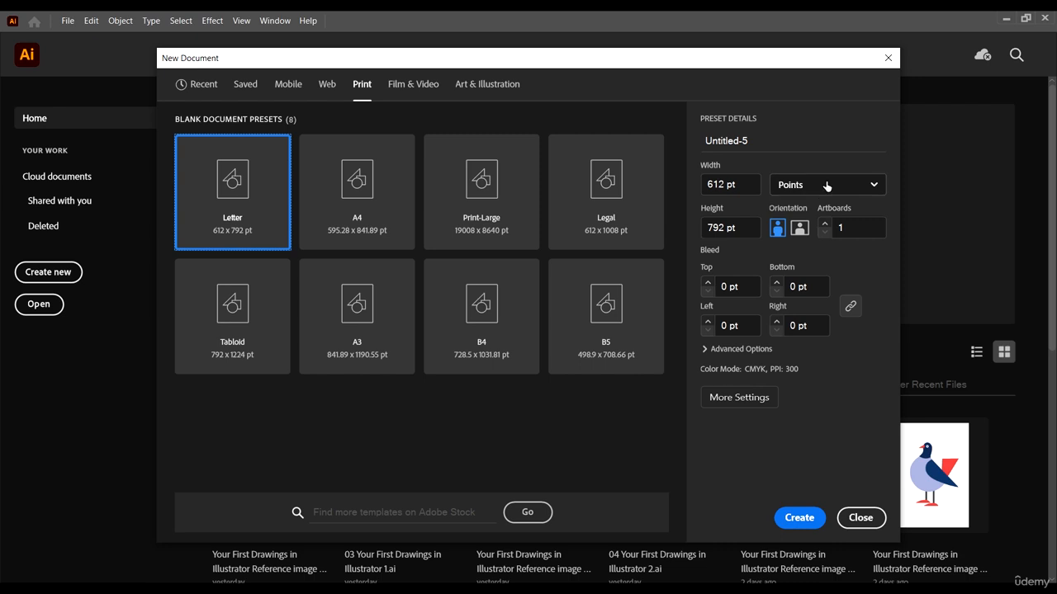
Step: Name the new document New
{"action": "left_click", "coordinate": [756, 140]}
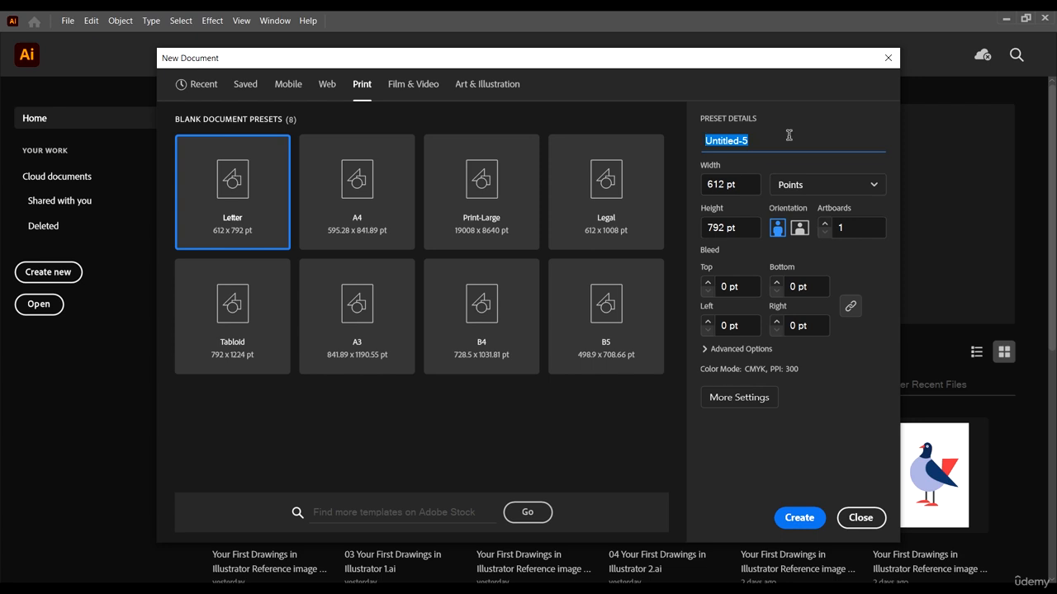
{"action": "type", "text": "New"}
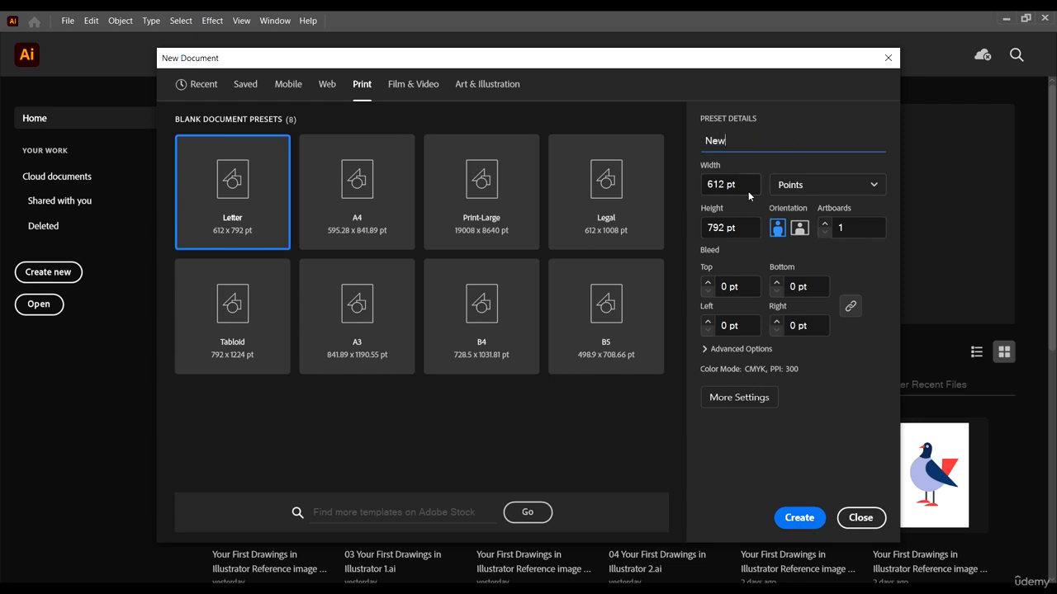
{"action": "left_click", "coordinate": [748, 185]}
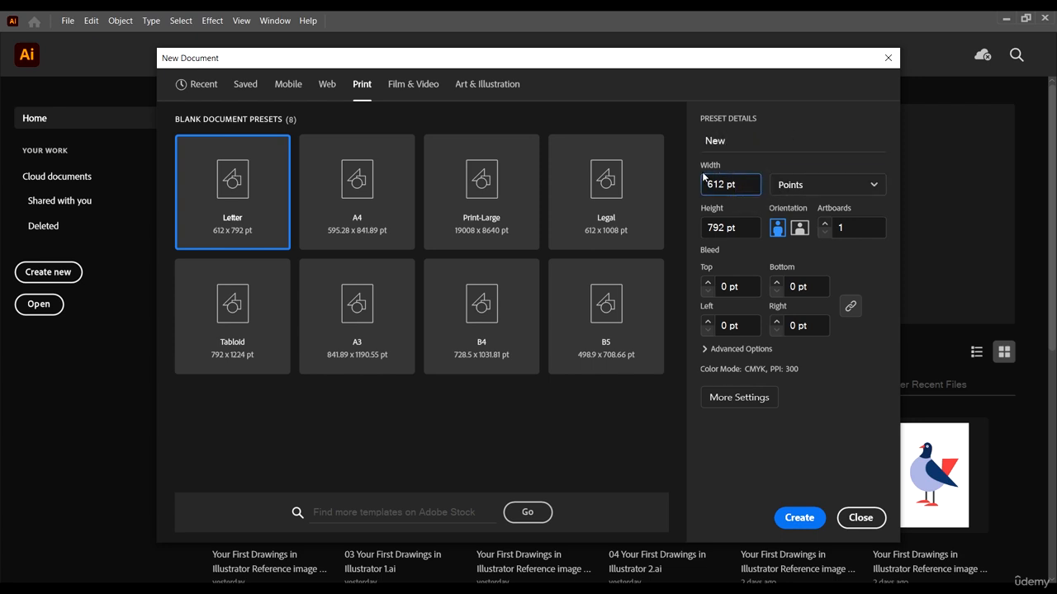
Step: Try pixels, picas, inches, feet, and feet & inches as the new document's units
{"action": "left_click", "coordinate": [823, 184]}
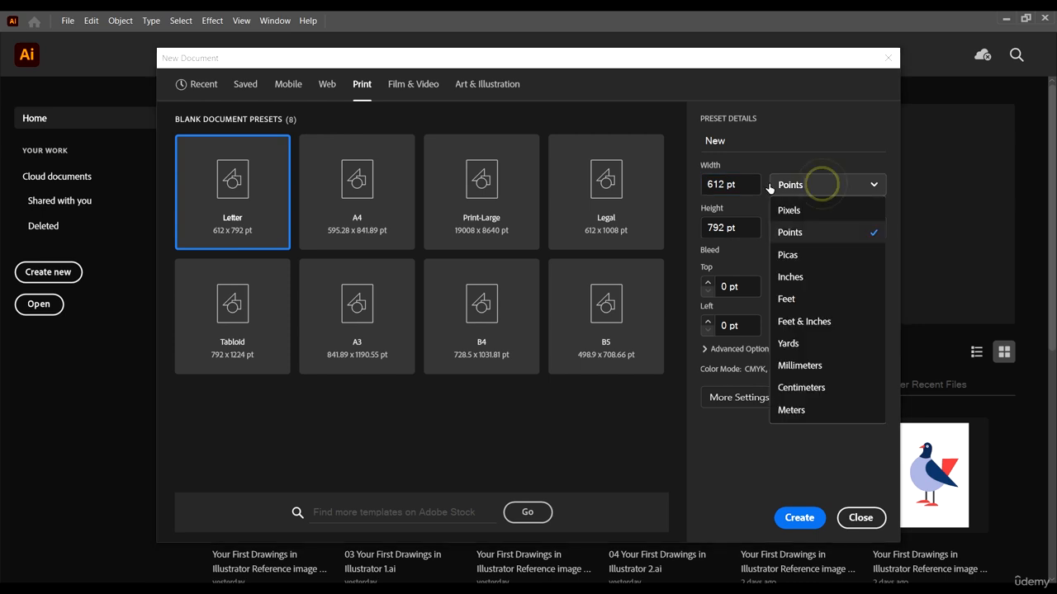
{"action": "left_click", "coordinate": [813, 213]}
{"action": "left_click", "coordinate": [809, 184]}
{"action": "left_click", "coordinate": [804, 254]}
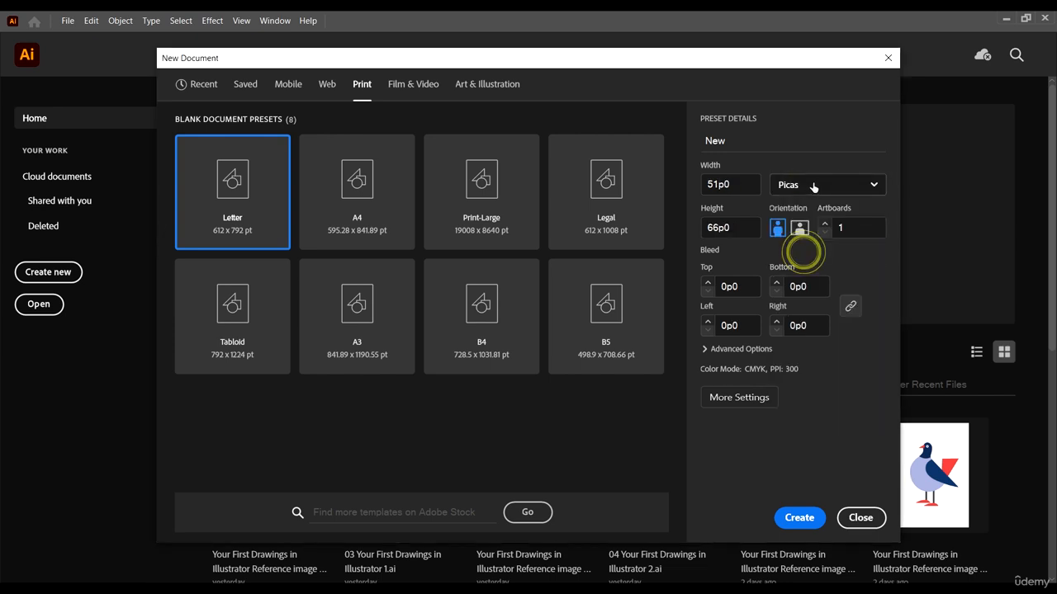
{"action": "left_click", "coordinate": [813, 185]}
{"action": "left_click", "coordinate": [809, 277]}
{"action": "left_click", "coordinate": [817, 182]}
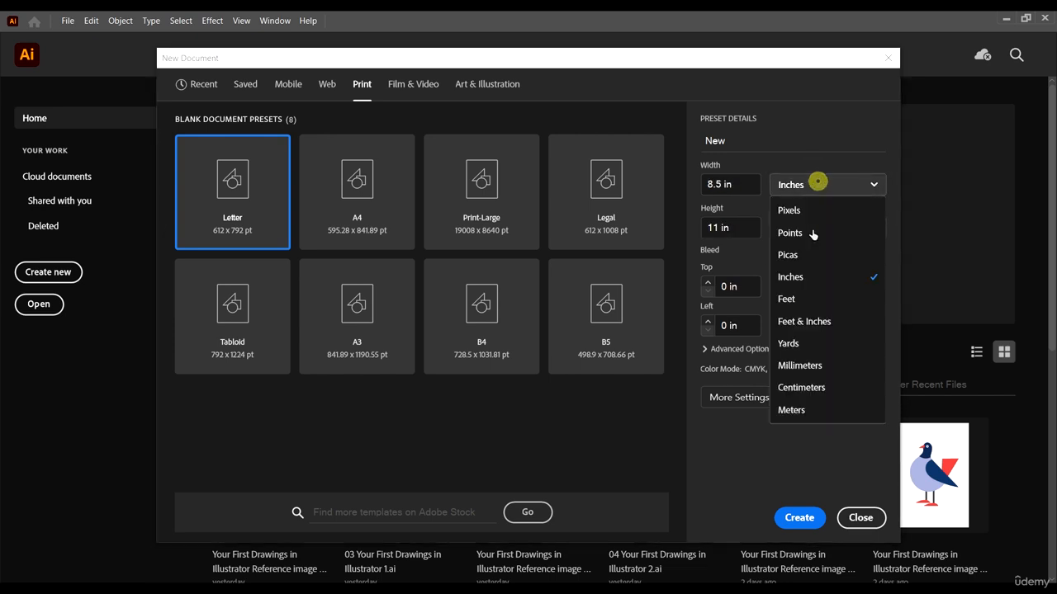
{"action": "left_click", "coordinate": [818, 301]}
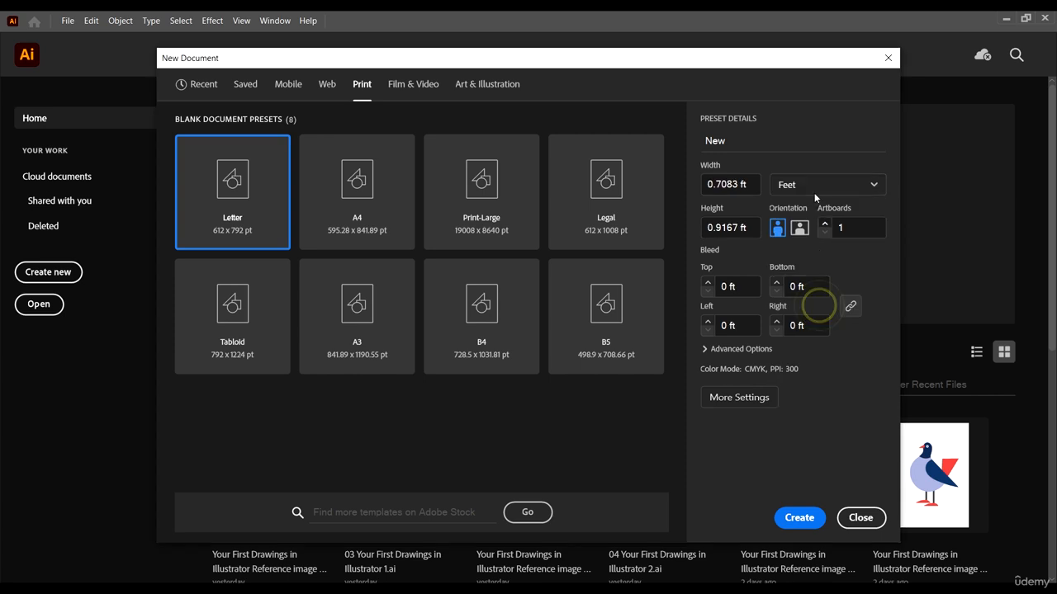
{"action": "left_click", "coordinate": [812, 183]}
{"action": "left_click", "coordinate": [816, 322]}
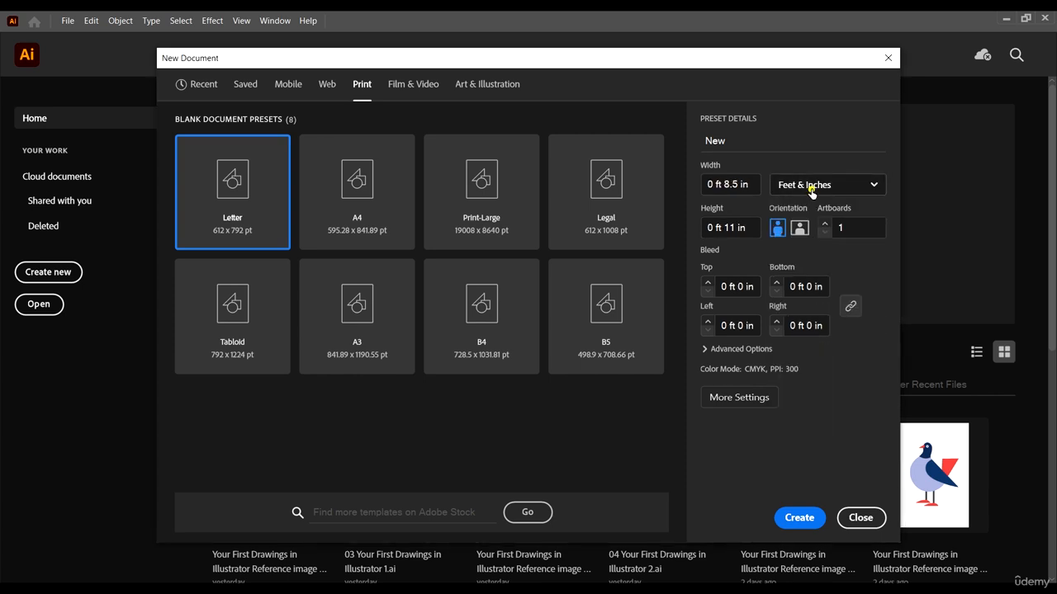
Step: Set the new document's units to inches and leave the artboard count at 1
{"action": "left_click", "coordinate": [814, 185]}
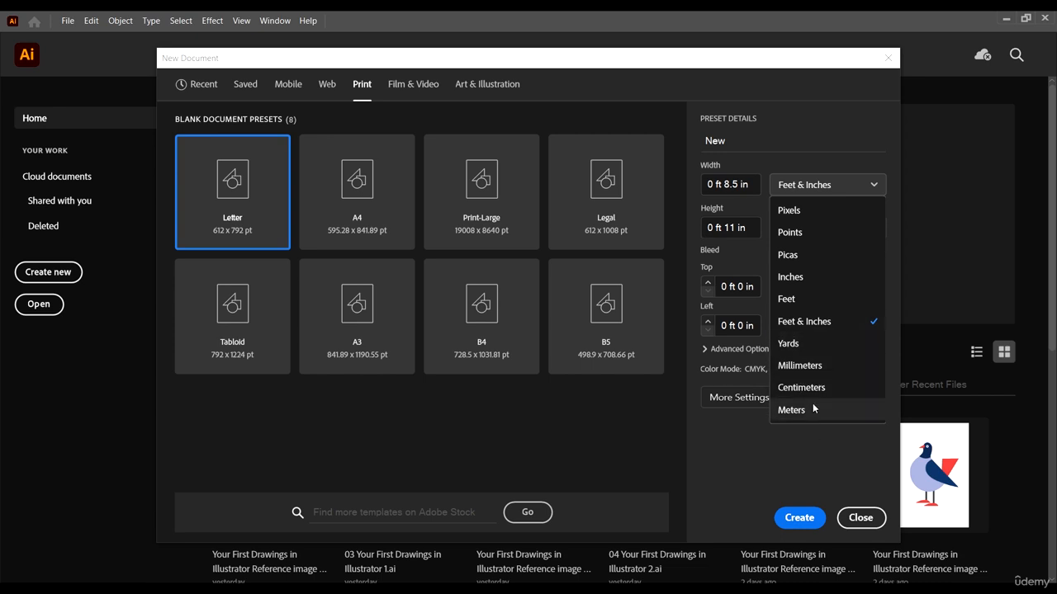
{"action": "left_click", "coordinate": [803, 279]}
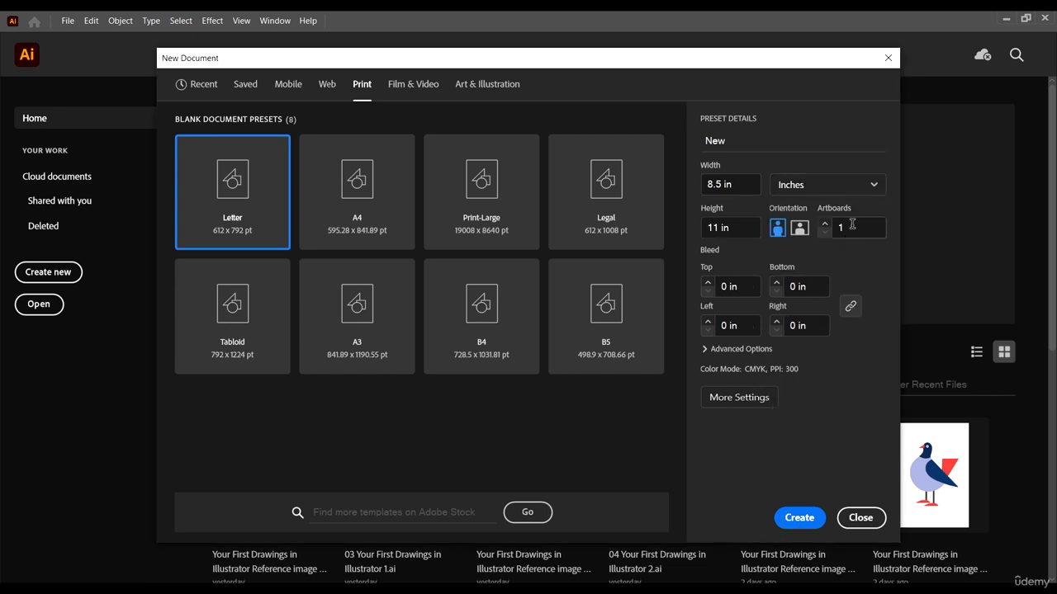
{"action": "left_click_drag", "start_coordinate": [852, 225], "coordinate": [841, 227]}
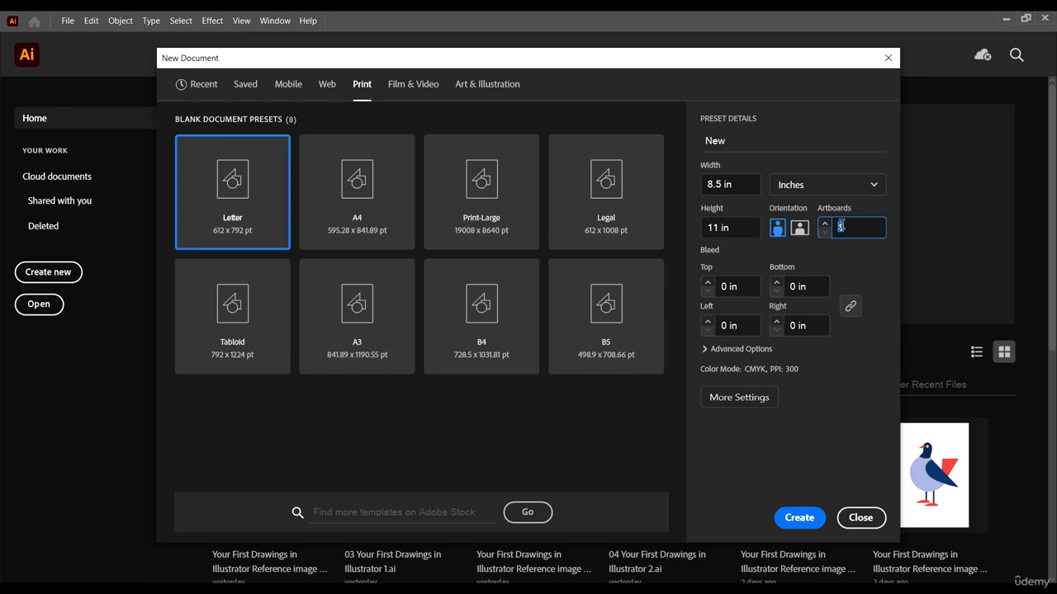
{"action": "left_click", "coordinate": [856, 270]}
Step: Try landscape, set the orientation back to portrait, and create the document
{"action": "left_click", "coordinate": [800, 234]}
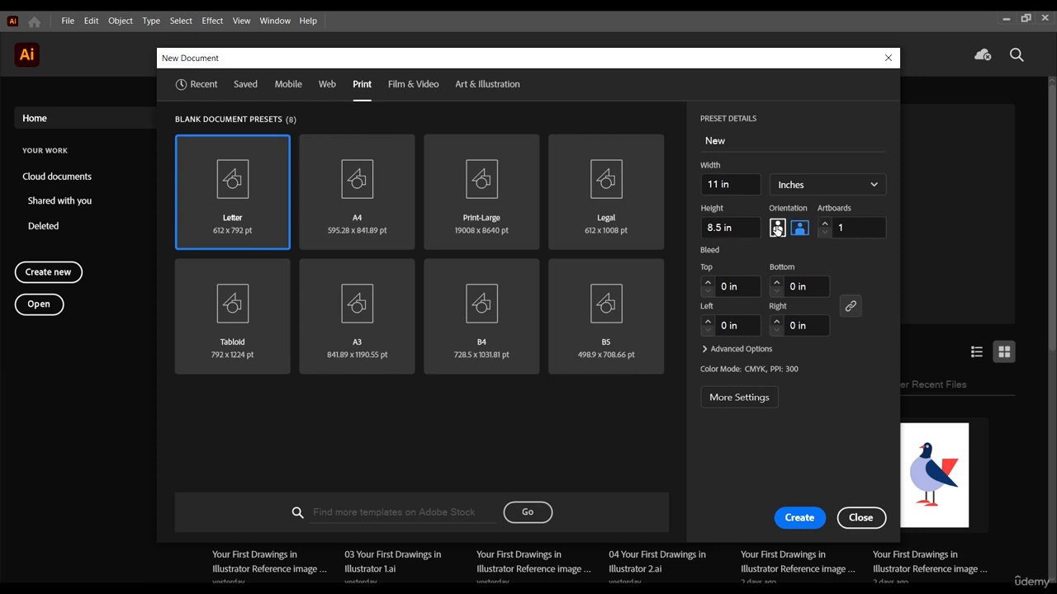
{"action": "left_click", "coordinate": [777, 229]}
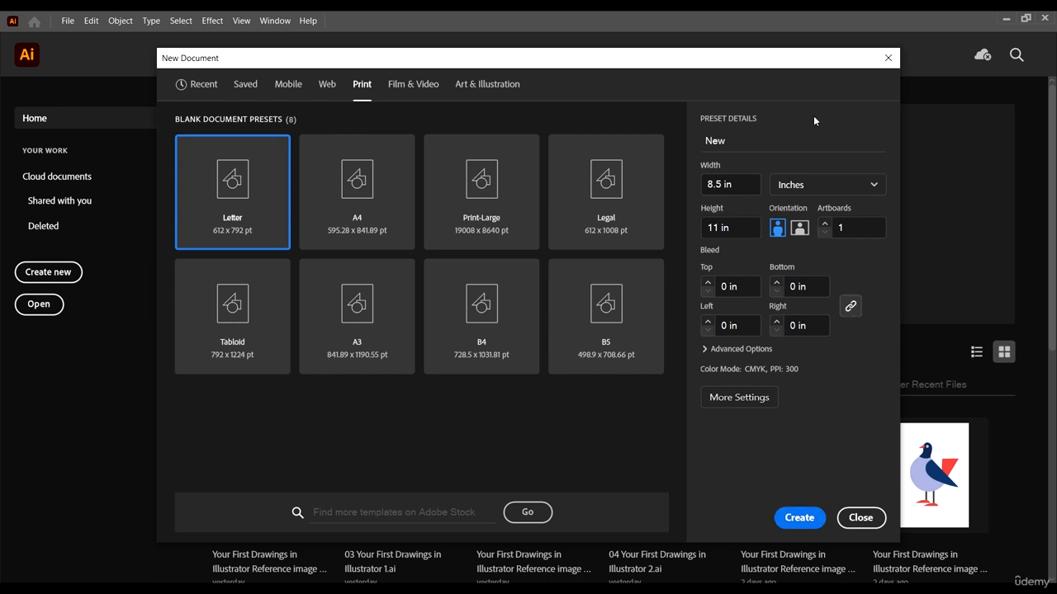
{"action": "left_click_drag", "start_coordinate": [620, 67], "coordinate": [658, 49]}
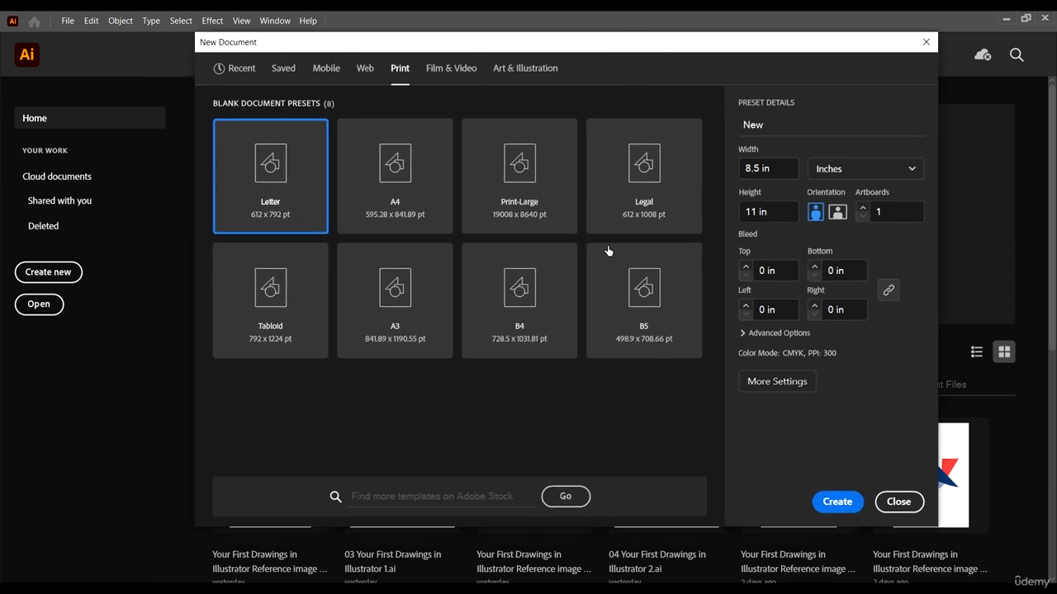
{"action": "left_click", "coordinate": [842, 504]}
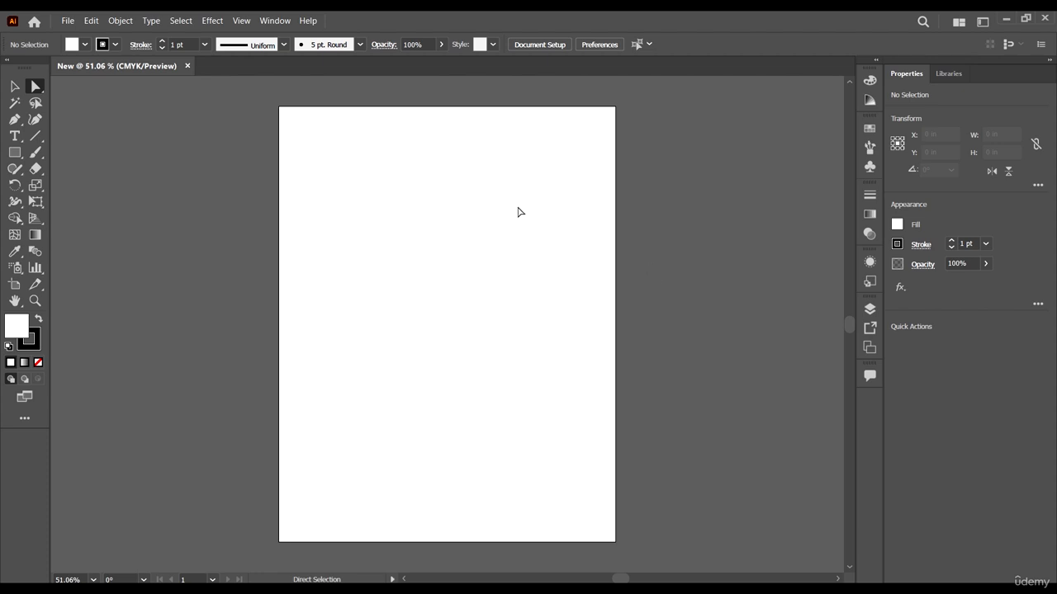
Step: Activate the Selection tool with nothing selected on the blank artboard
{"action": "left_click", "coordinate": [14, 86]}
{"action": "left_click", "coordinate": [462, 258]}
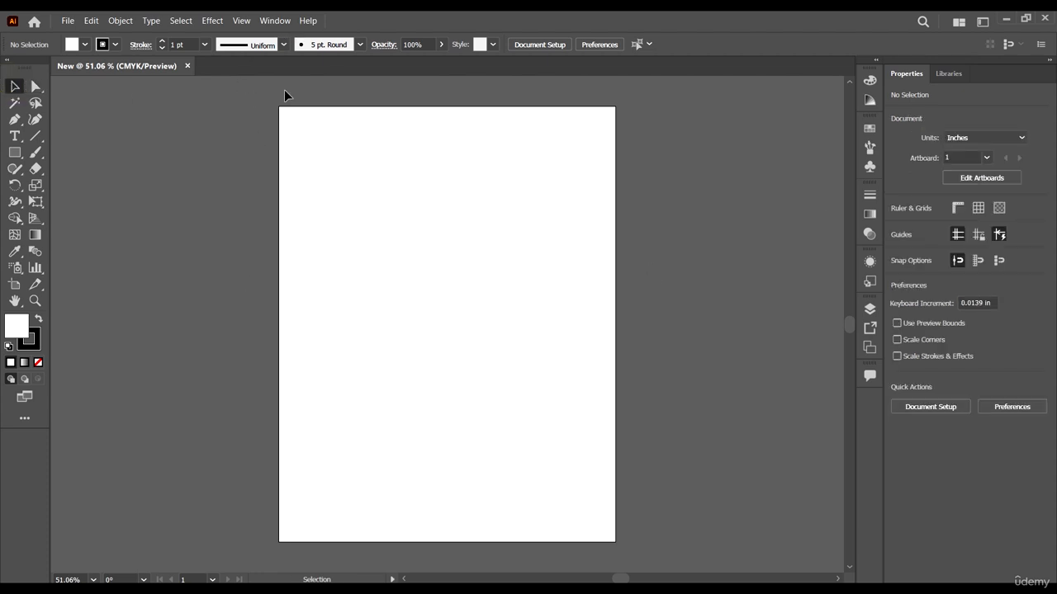
{"action": "left_click", "coordinate": [563, 208]}
{"action": "left_click", "coordinate": [537, 209]}
Step: Apply the Essentials Classic workspace and reset it to its default layout
{"action": "left_click", "coordinate": [259, 23]}
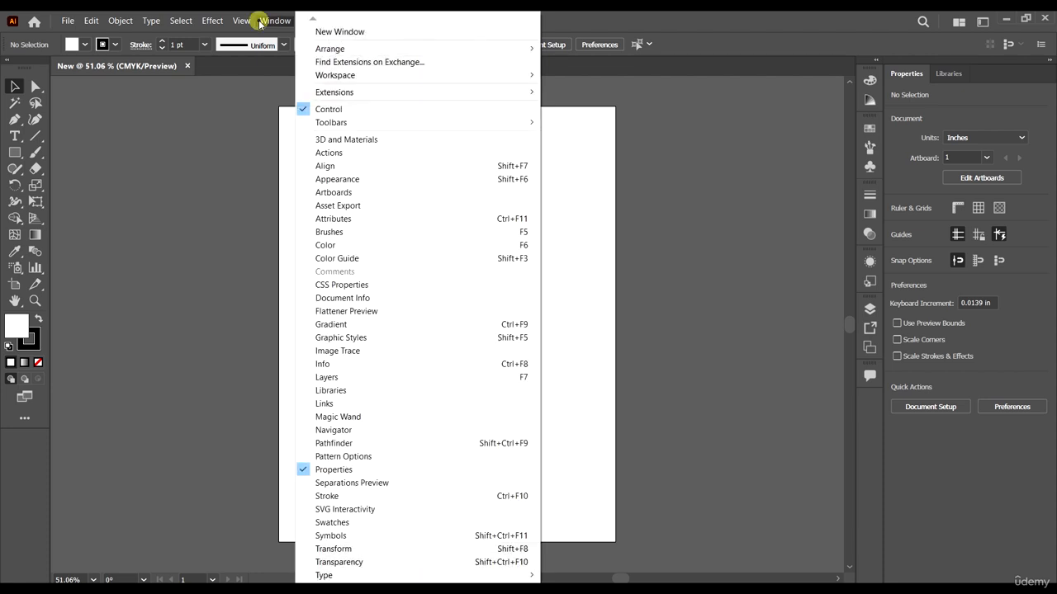
{"action": "mouse_move", "coordinate": [479, 77]}
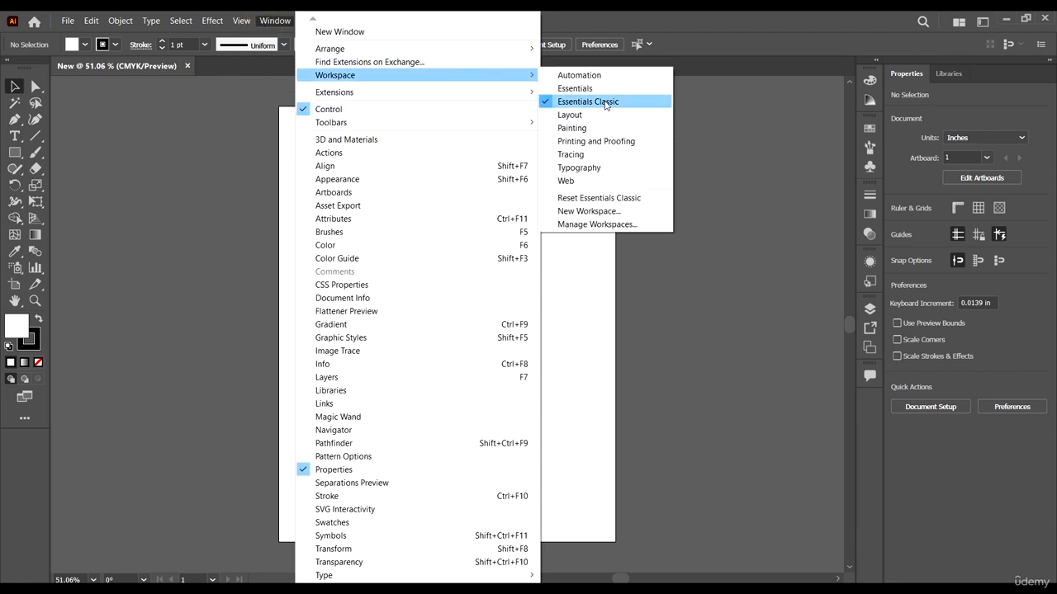
{"action": "left_click", "coordinate": [605, 103]}
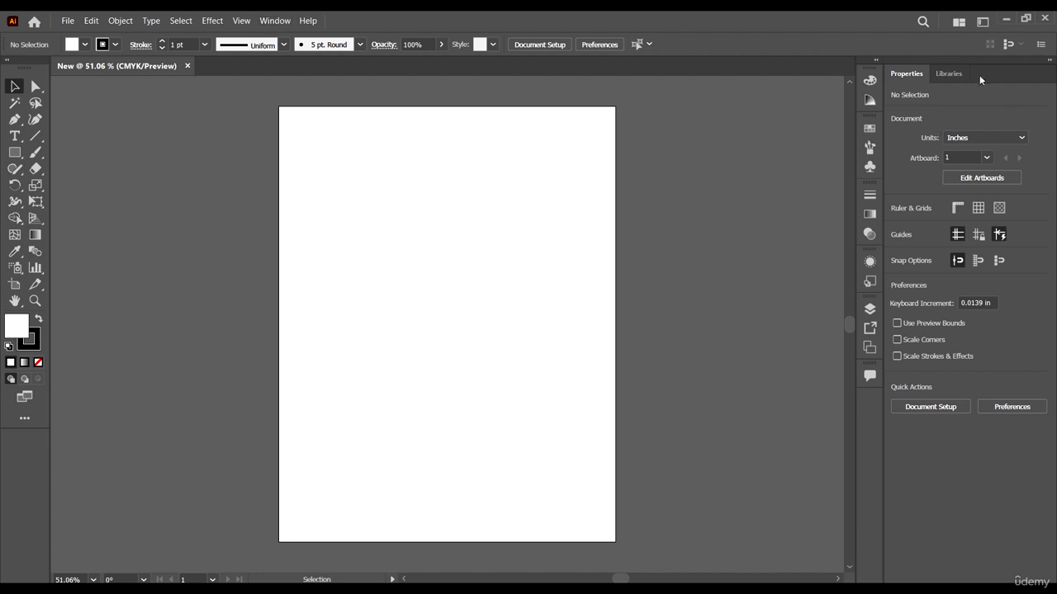
{"action": "left_click", "coordinate": [269, 19]}
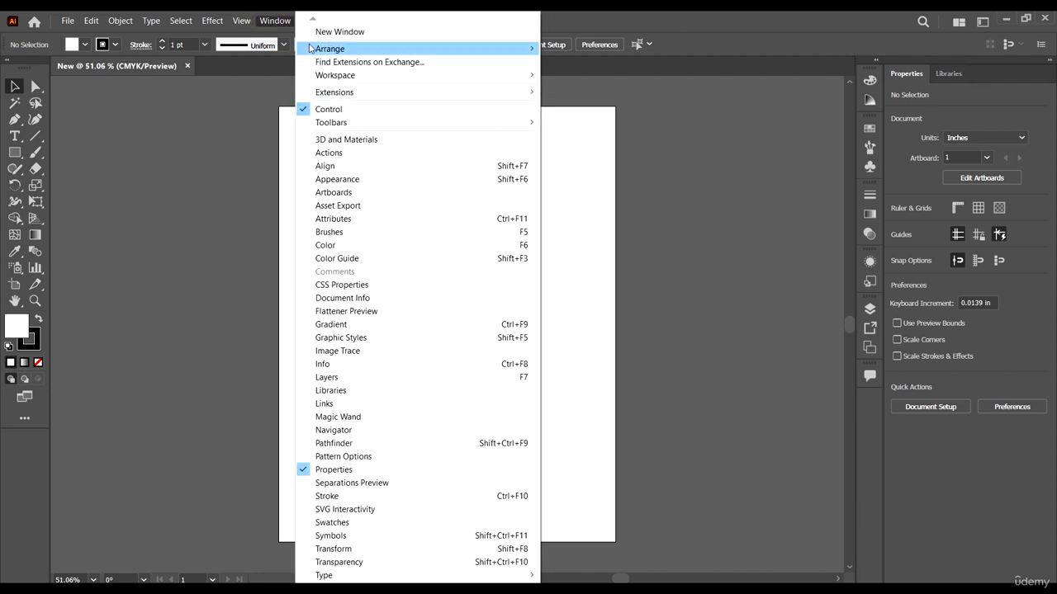
{"action": "mouse_move", "coordinate": [362, 80]}
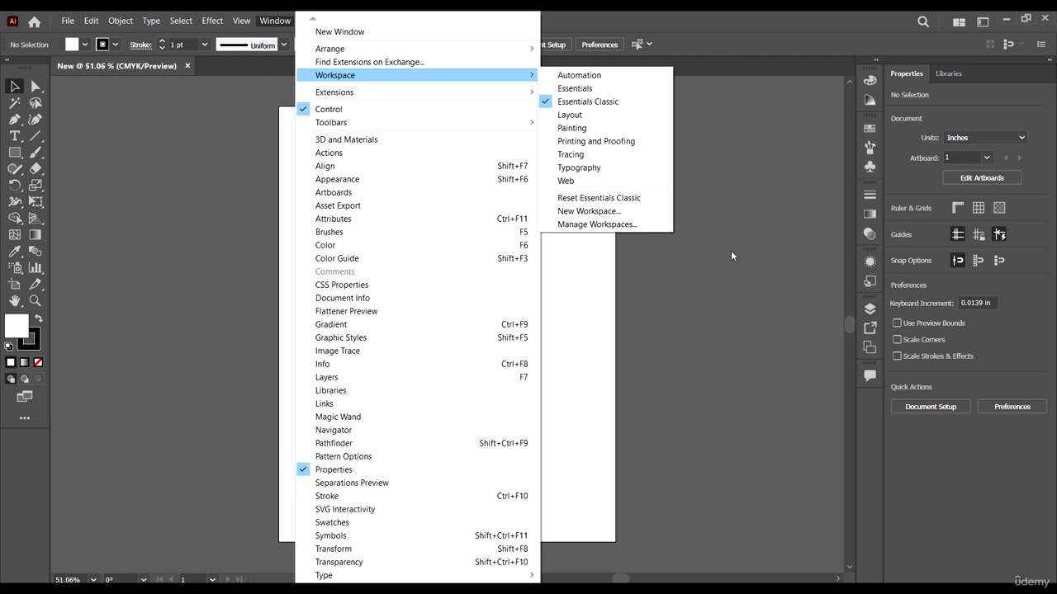
{"action": "left_click", "coordinate": [612, 202]}
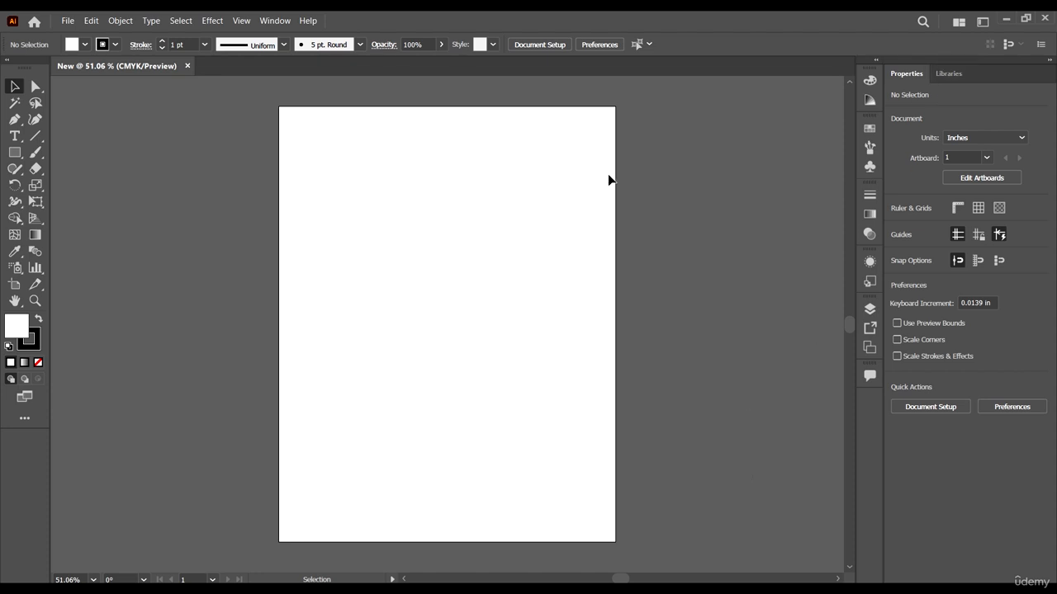
Step: View the libraries and return to the document properties
{"action": "left_click", "coordinate": [921, 78]}
{"action": "left_click", "coordinate": [948, 76]}
{"action": "left_click", "coordinate": [908, 74]}
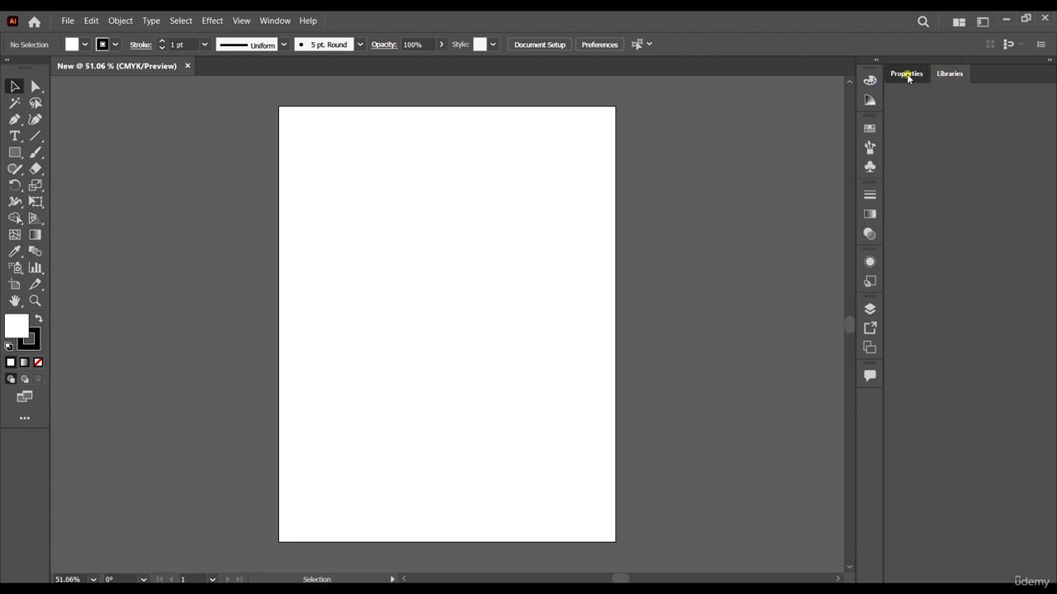
{"action": "left_click", "coordinate": [914, 76]}
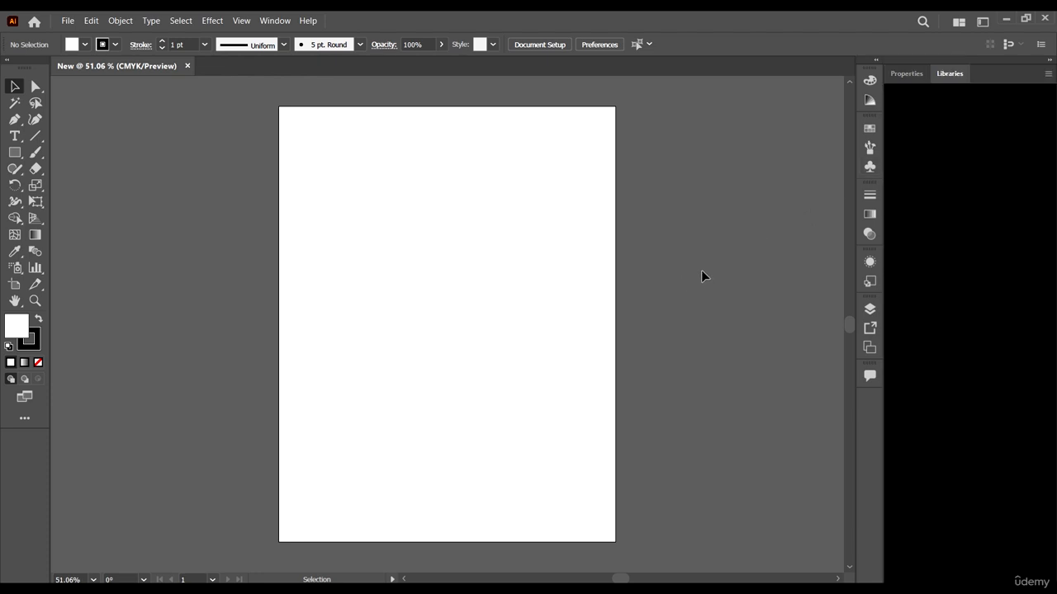
{"action": "left_click", "coordinate": [906, 73]}
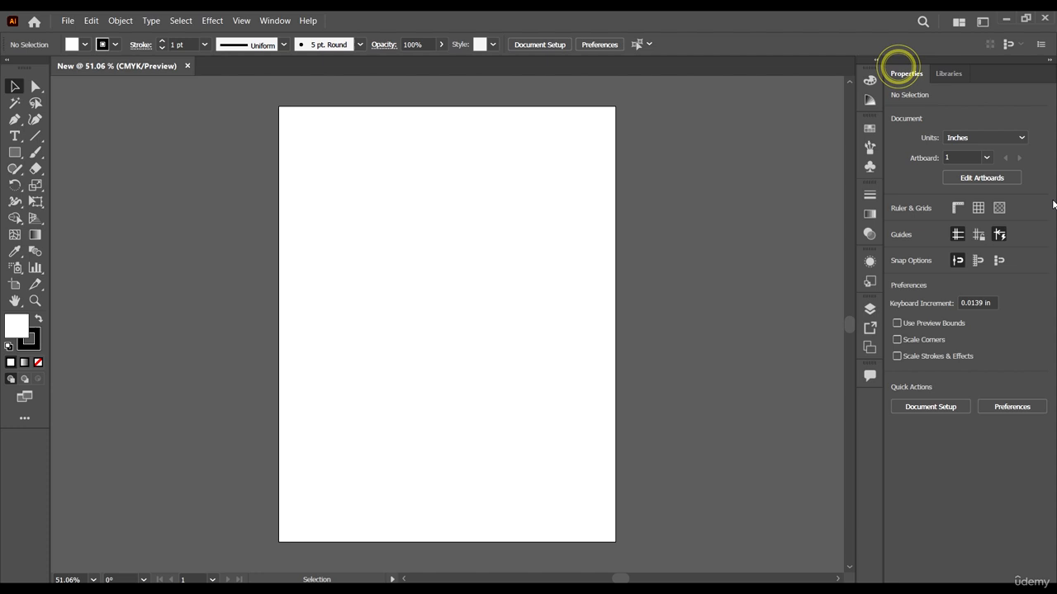
Step: Look at the unit choices offered in the document properties, keeping inches
{"action": "left_click", "coordinate": [492, 219]}
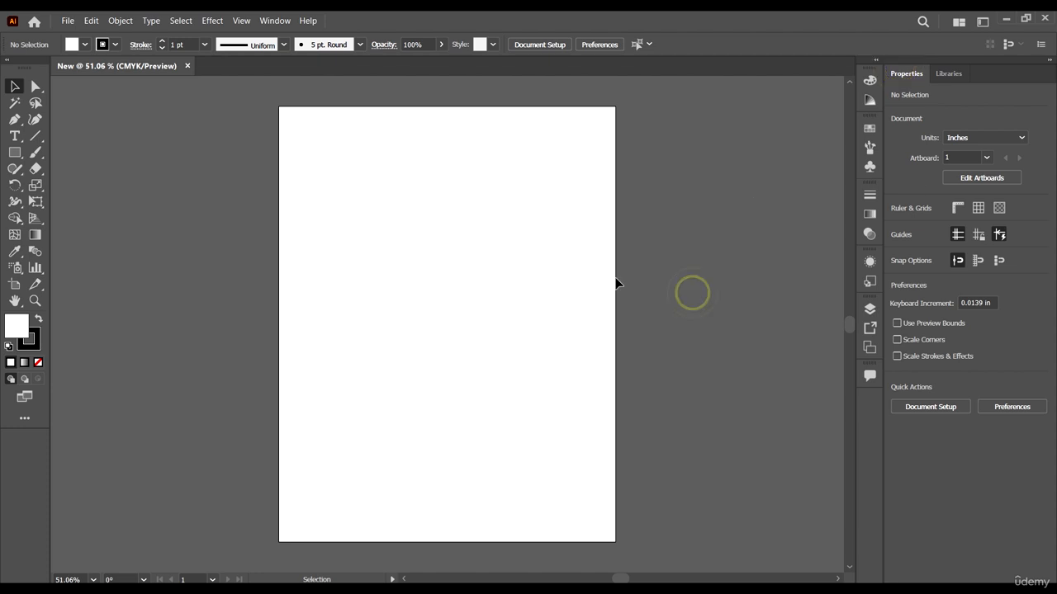
{"action": "left_click", "coordinate": [565, 288]}
{"action": "left_click", "coordinate": [999, 142]}
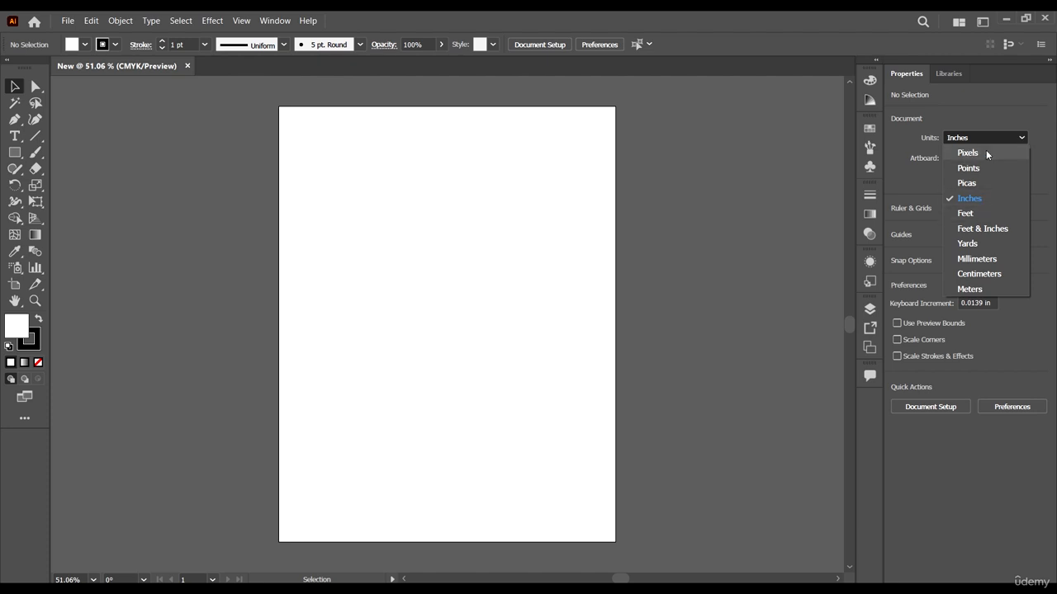
{"action": "left_click", "coordinate": [1006, 107]}
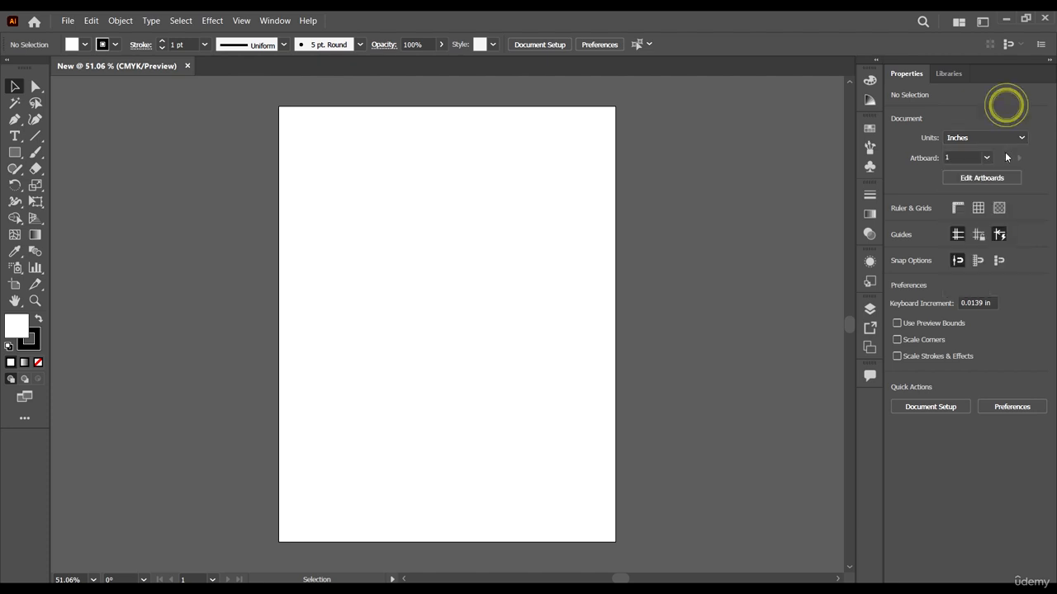
Step: Enter artboard editing and freely resize and move the artboard until it is about 12.89 by 9.65 in
{"action": "left_click", "coordinate": [951, 156]}
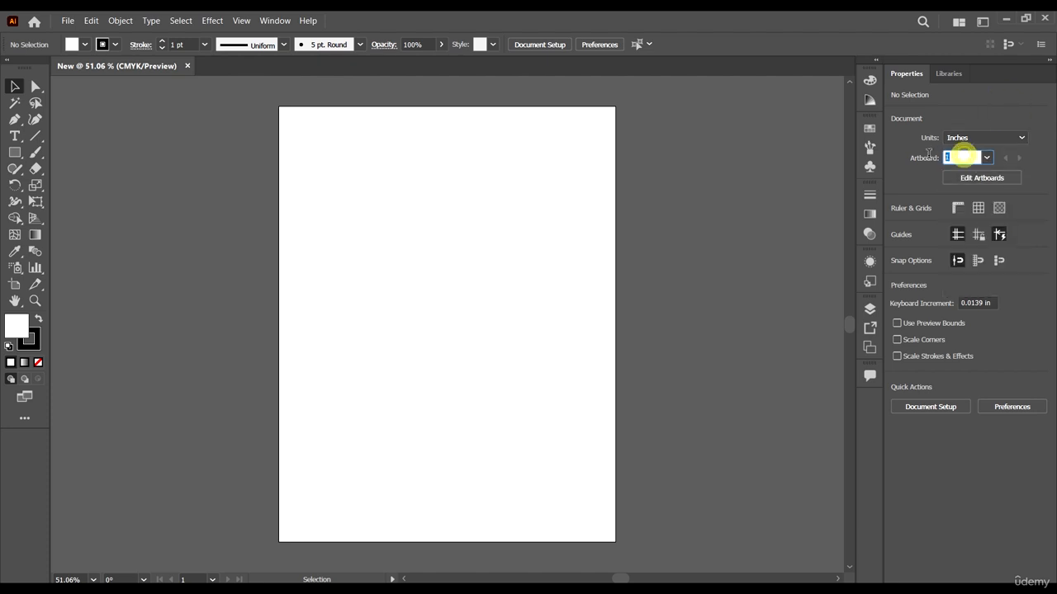
{"action": "left_click", "coordinate": [1032, 162]}
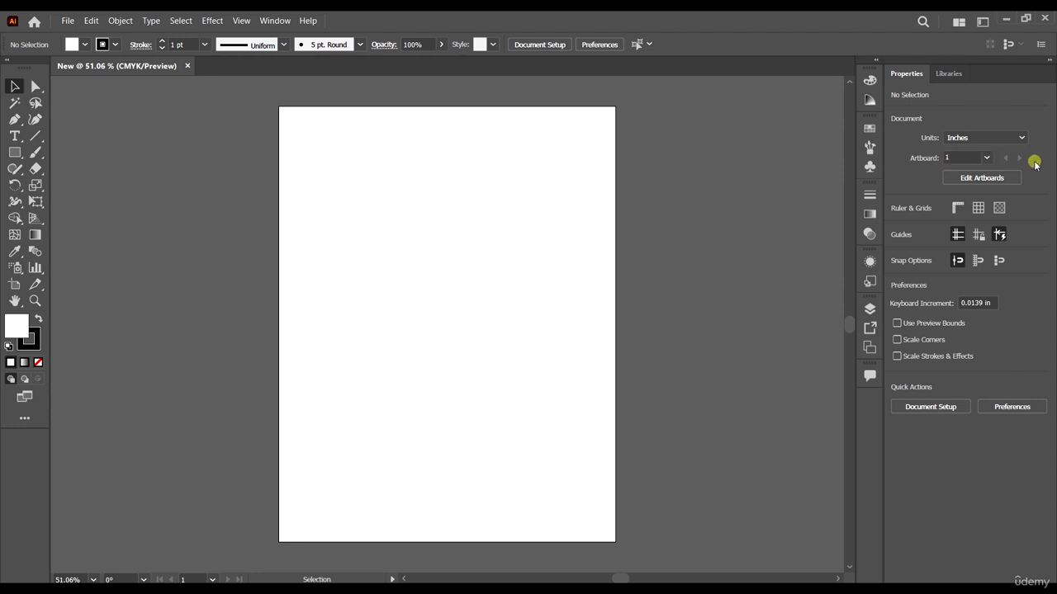
{"action": "left_click", "coordinate": [962, 179]}
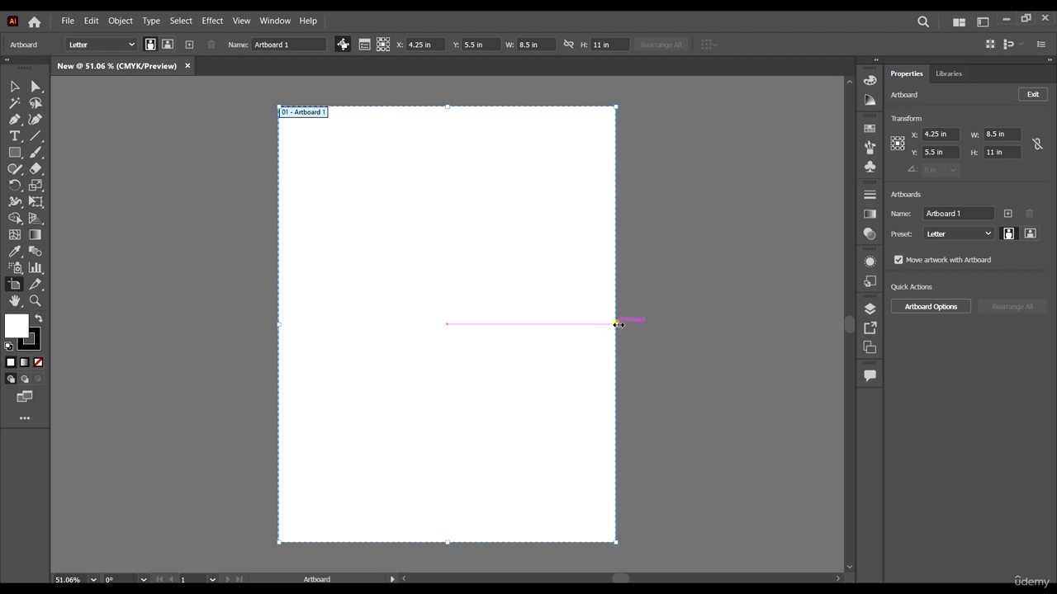
{"action": "left_click_drag", "start_coordinate": [617, 324], "coordinate": [723, 339]}
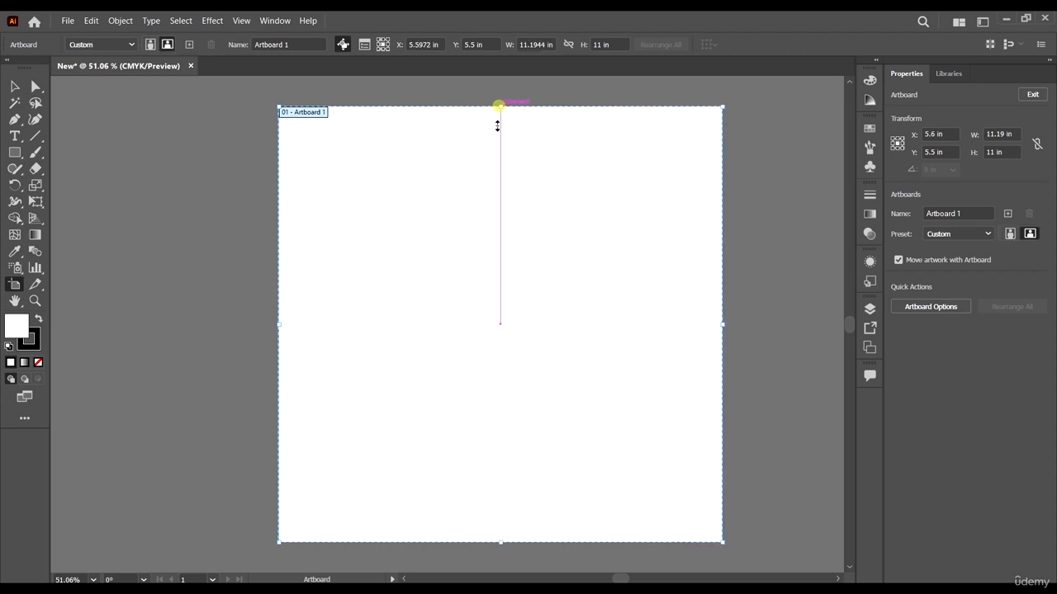
{"action": "left_click_drag", "start_coordinate": [500, 107], "coordinate": [500, 271]}
{"action": "left_click_drag", "start_coordinate": [280, 412], "coordinate": [212, 405]}
{"action": "left_click_drag", "start_coordinate": [359, 415], "coordinate": [309, 303]}
{"action": "left_click_drag", "start_coordinate": [426, 161], "coordinate": [423, 104]}
{"action": "left_click_drag", "start_coordinate": [419, 429], "coordinate": [419, 487]}
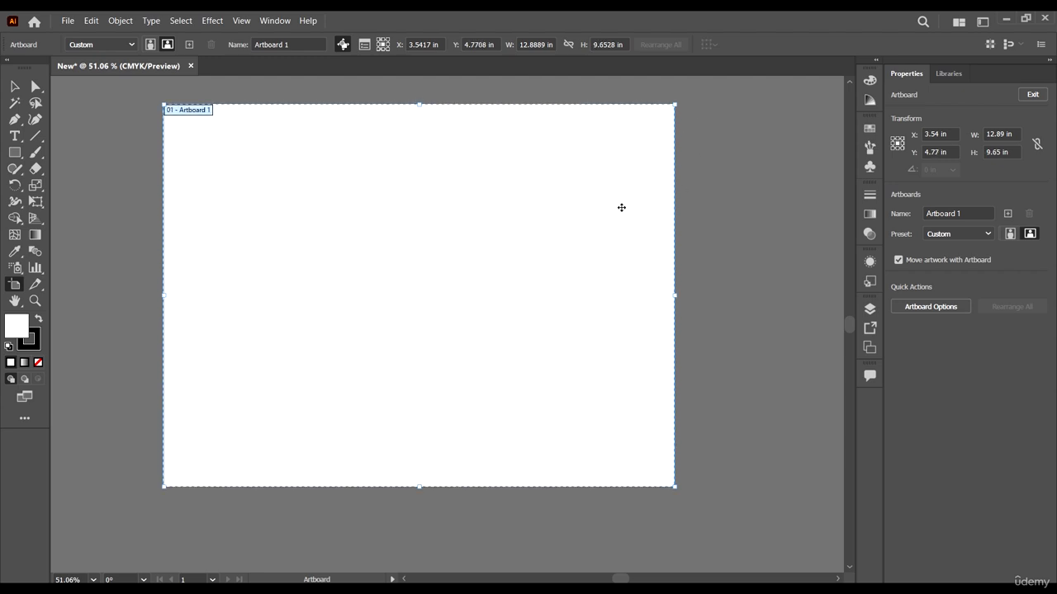
Step: Resize the artboard again by its edges and corners to about 11.69 by 9.54 in and reposition it
{"action": "left_click_drag", "start_coordinate": [674, 295], "coordinate": [512, 349]}
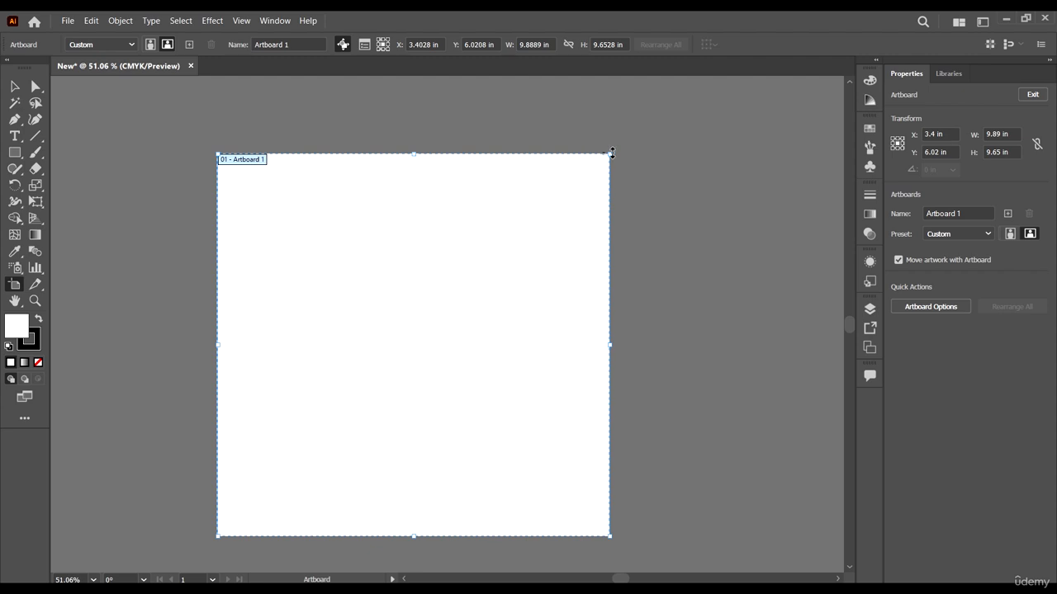
{"action": "left_click", "coordinate": [609, 149]}
{"action": "left_click", "coordinate": [590, 180]}
{"action": "left_click_drag", "start_coordinate": [610, 154], "coordinate": [590, 182]}
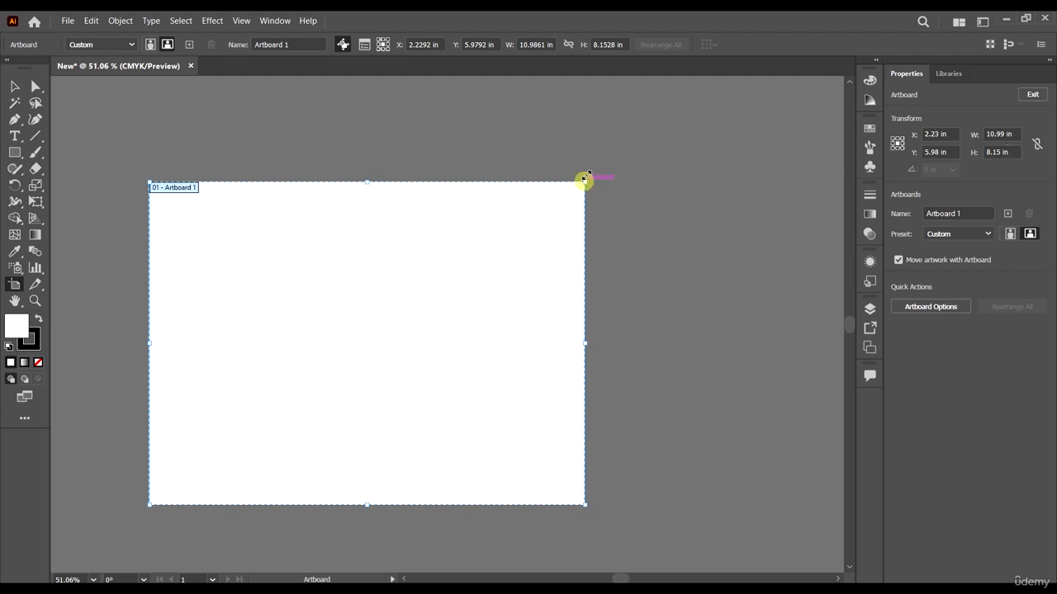
{"action": "left_click_drag", "start_coordinate": [585, 181], "coordinate": [613, 125]}
{"action": "left_click_drag", "start_coordinate": [481, 214], "coordinate": [512, 236]}
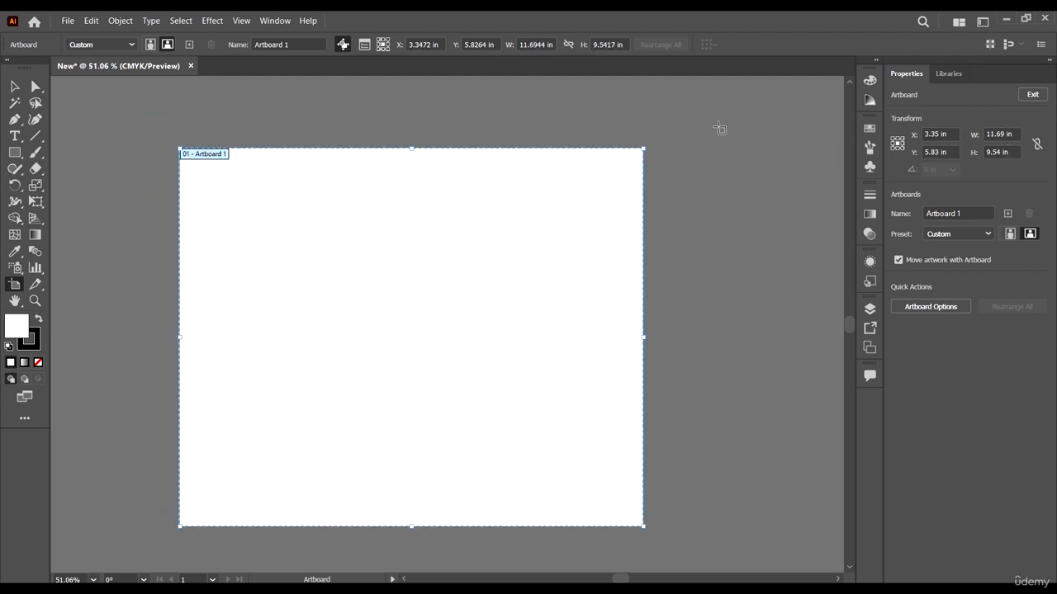
Step: Draw a second artboard of about 9.38 by 9.43 in beside the first one with the Artboard tool
{"action": "scroll", "coordinate": [571, 208], "scroll_direction": "down", "scroll_amount": 1}
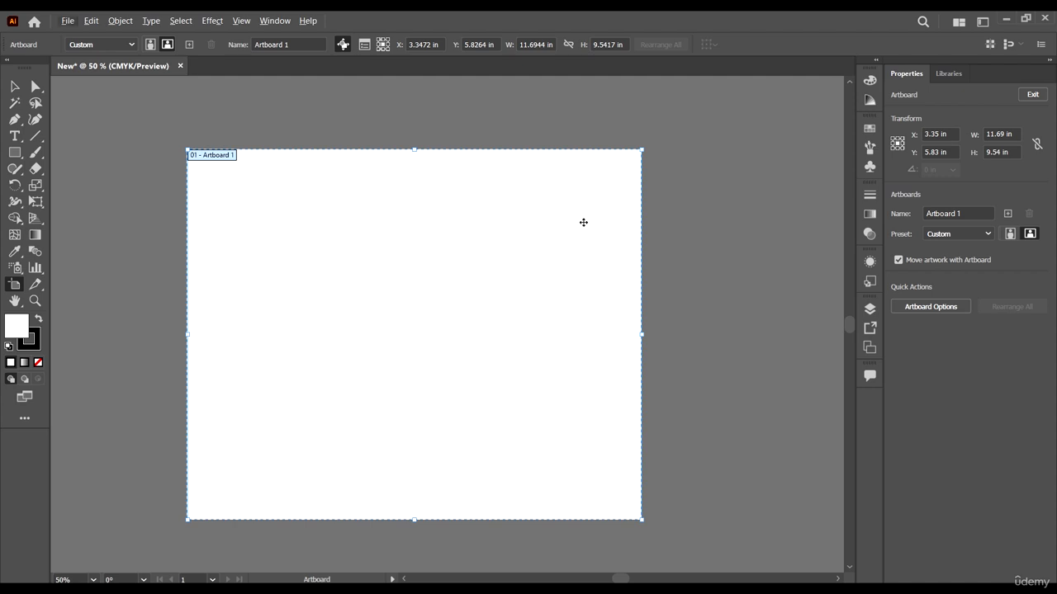
{"action": "scroll", "coordinate": [176, 278], "scroll_direction": "down", "scroll_amount": 1}
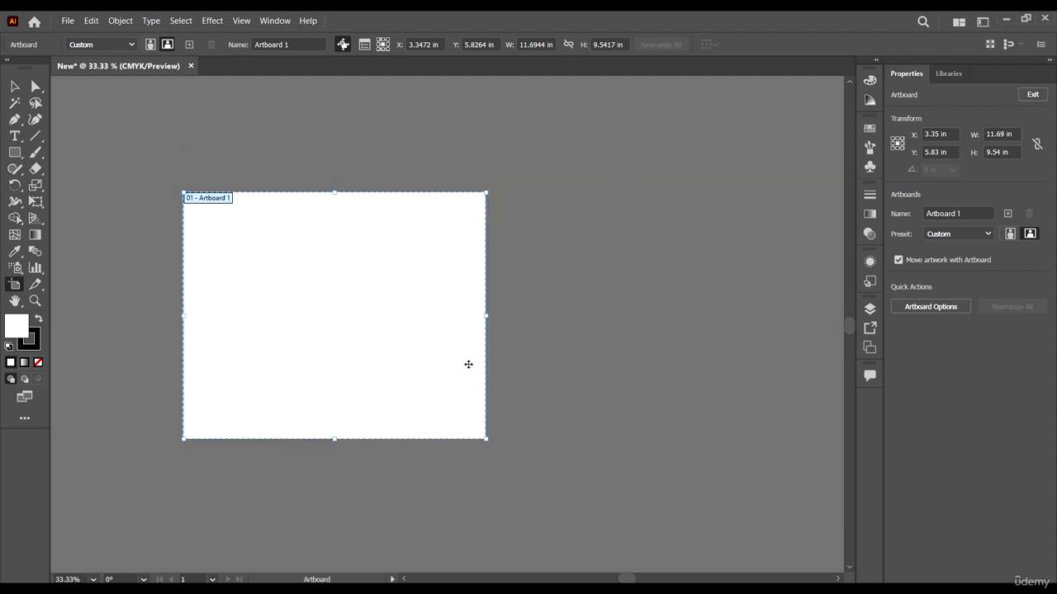
{"action": "scroll", "coordinate": [409, 342], "scroll_direction": "up", "scroll_amount": 1}
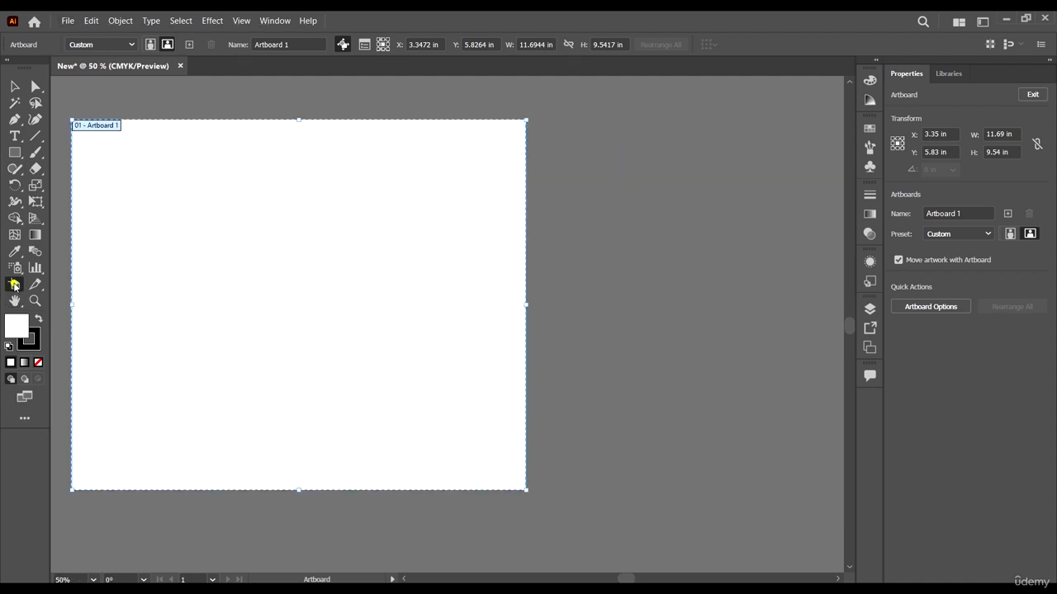
{"action": "left_click", "coordinate": [15, 287]}
{"action": "scroll", "coordinate": [489, 213], "scroll_direction": "down", "scroll_amount": 1}
{"action": "left_click_drag", "start_coordinate": [537, 152], "coordinate": [780, 396]}
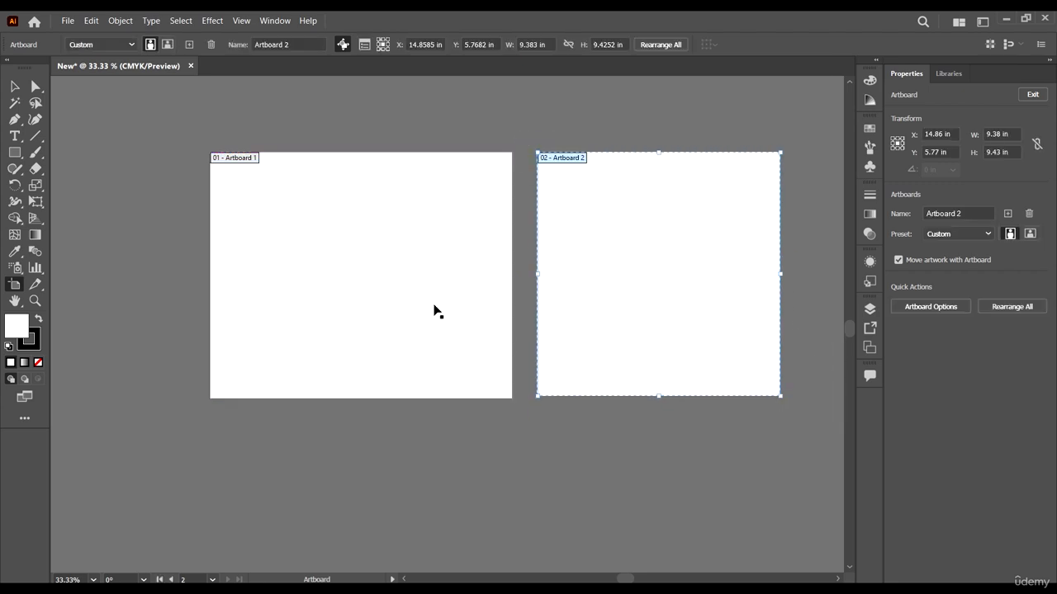
Step: Draw two more artboards below the existing ones, about 11.69 by 7.74 in and about 9.38 by 7.74 in
{"action": "scroll", "coordinate": [491, 195], "scroll_direction": "down", "scroll_amount": 4}
{"action": "scroll", "coordinate": [570, 141], "scroll_direction": "up", "scroll_amount": 3}
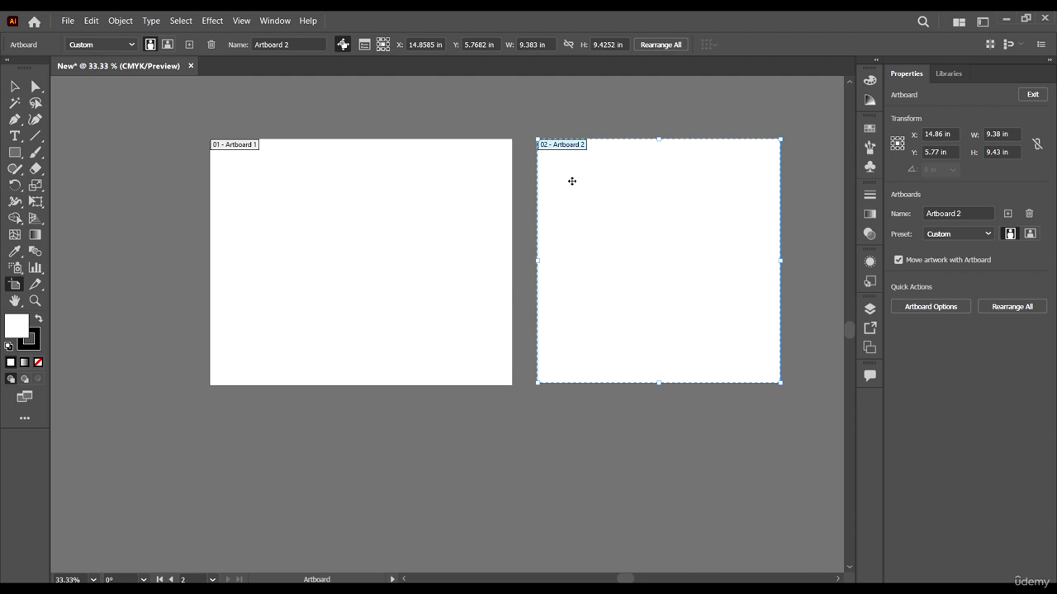
{"action": "scroll", "coordinate": [412, 195], "scroll_direction": "down", "scroll_amount": 1}
{"action": "left_click_drag", "start_coordinate": [260, 349], "coordinate": [488, 499]}
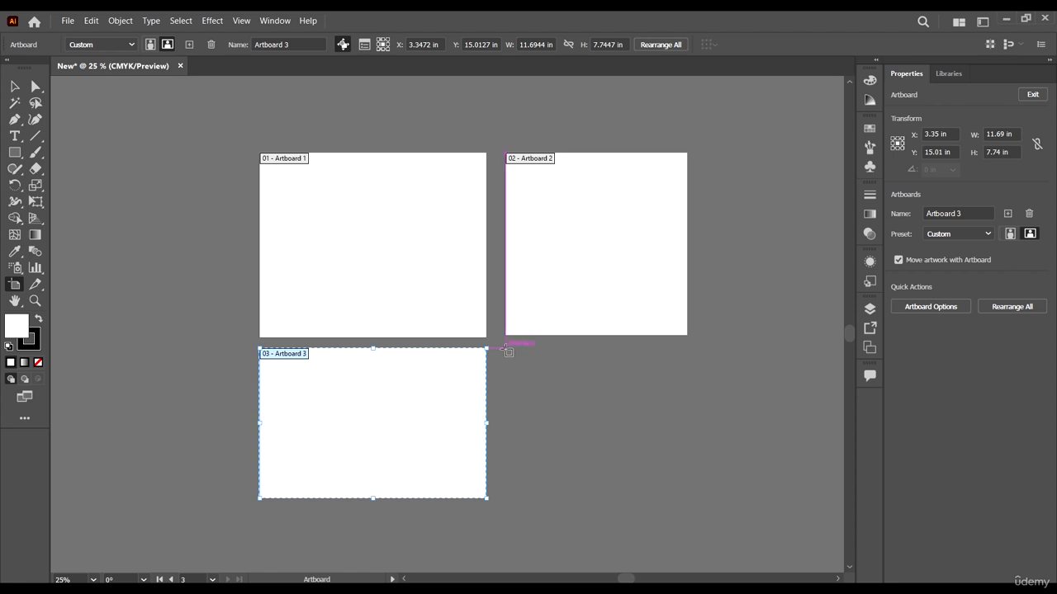
{"action": "left_click_drag", "start_coordinate": [505, 347], "coordinate": [696, 498]}
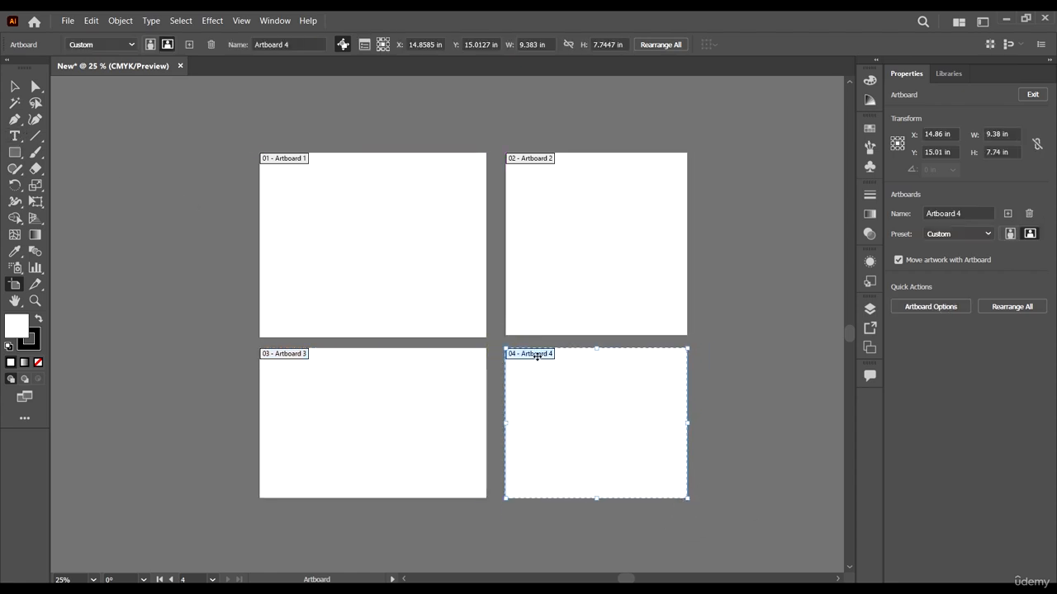
{"action": "scroll", "coordinate": [520, 306], "scroll_direction": "down", "scroll_amount": 2}
{"action": "scroll", "coordinate": [451, 267], "scroll_direction": "up", "scroll_amount": 3}
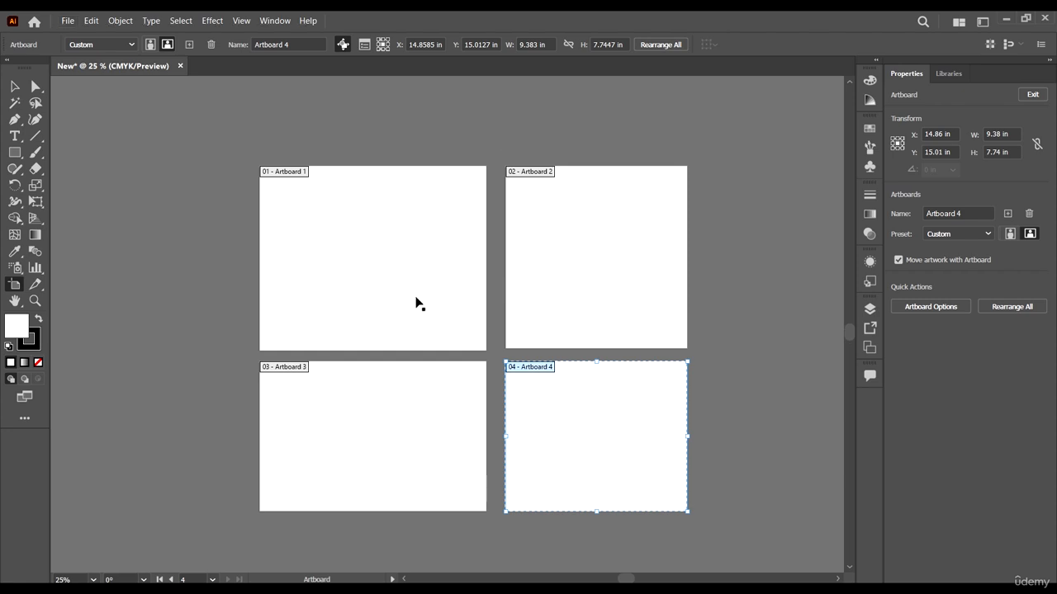
{"action": "scroll", "coordinate": [413, 302], "scroll_direction": "up", "scroll_amount": 1}
{"action": "scroll", "coordinate": [430, 292], "scroll_direction": "up", "scroll_amount": 1}
{"action": "scroll", "coordinate": [381, 260], "scroll_direction": "down", "scroll_amount": 2}
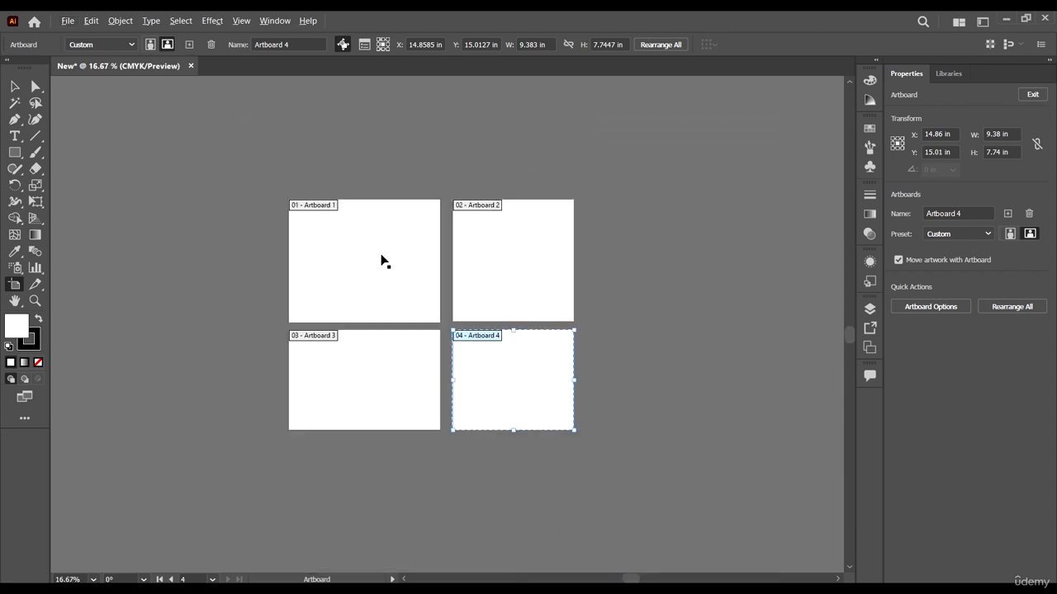
{"action": "scroll", "coordinate": [390, 326], "scroll_direction": "up", "scroll_amount": 1}
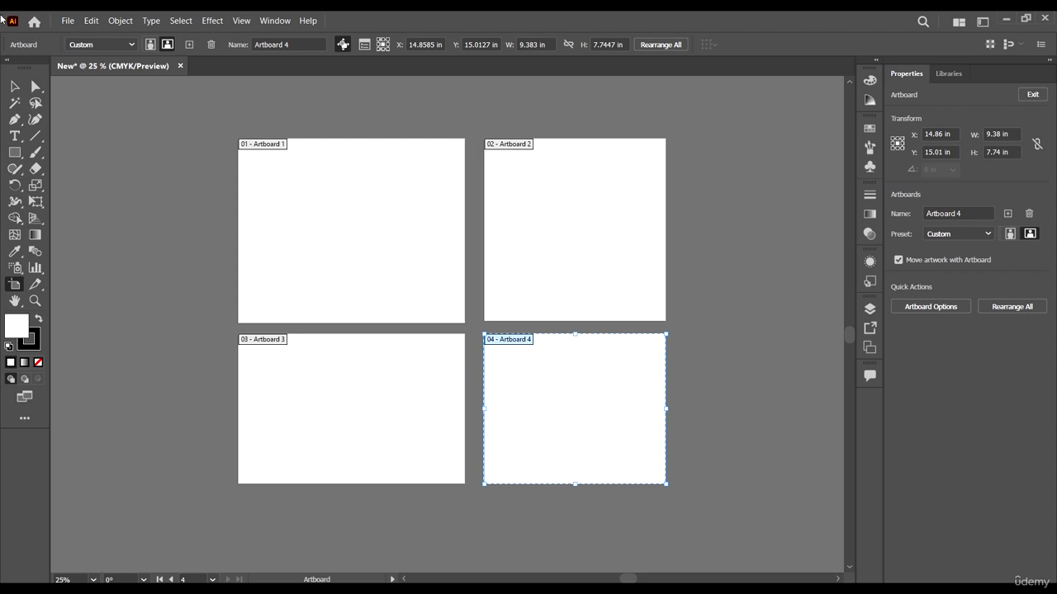
Step: Leave artboard editing with the Selection tool and make each of the four artboards active in turn
{"action": "left_click", "coordinate": [14, 86]}
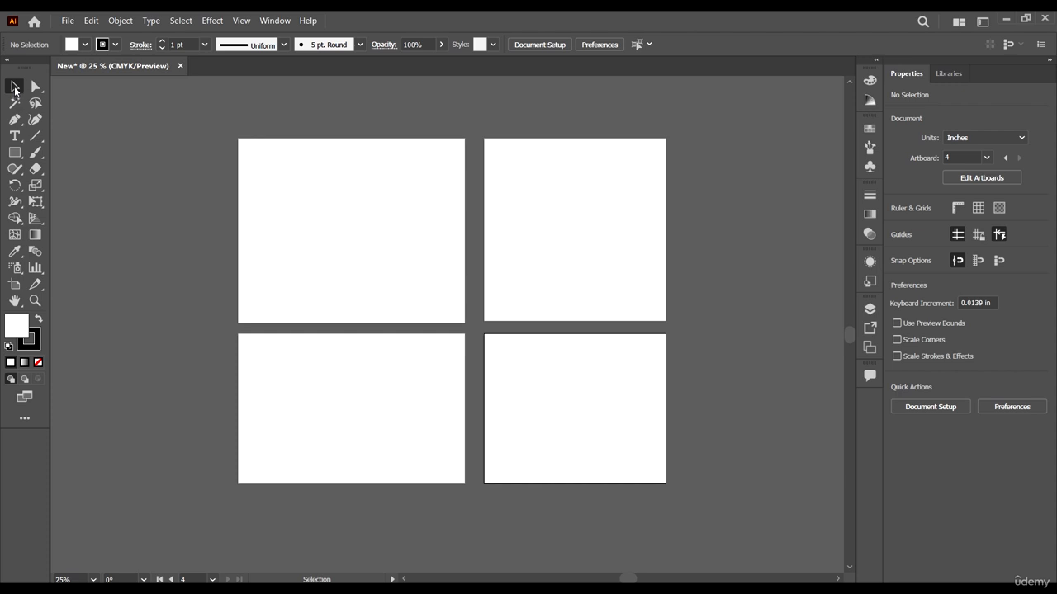
{"action": "left_click", "coordinate": [488, 249]}
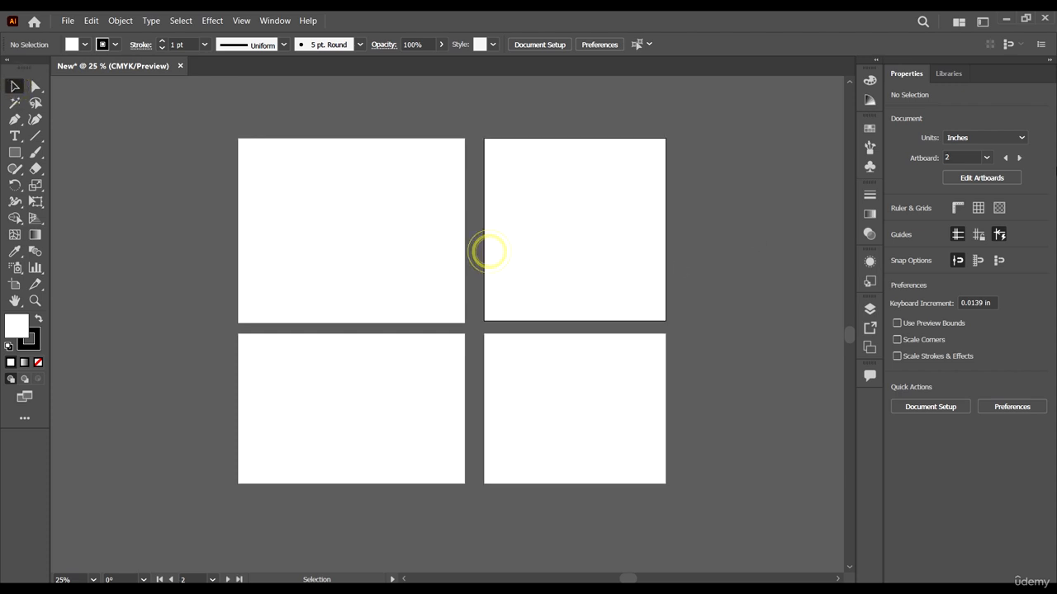
{"action": "left_click", "coordinate": [378, 195]}
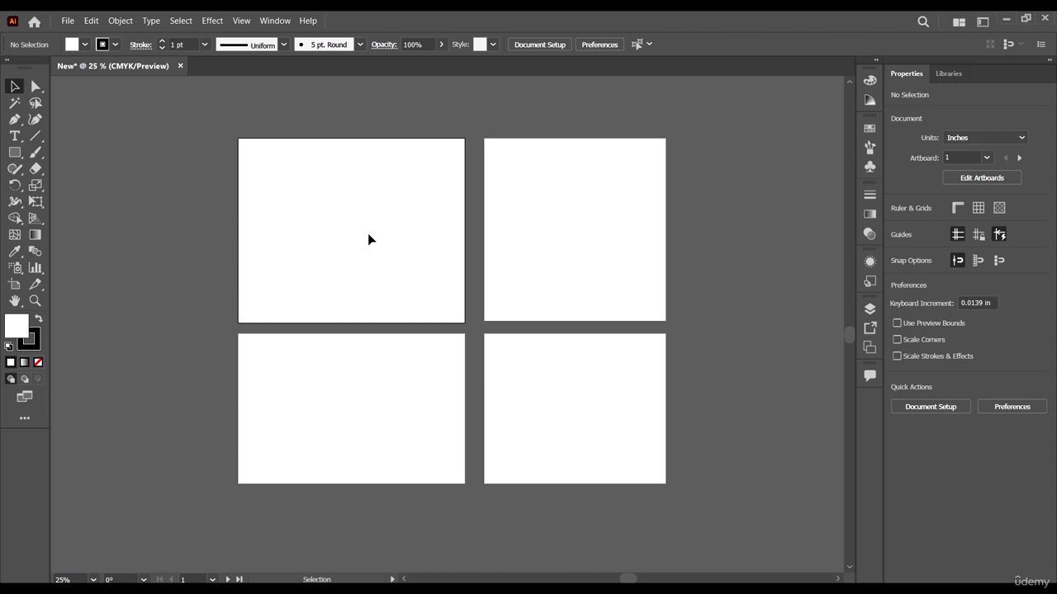
{"action": "left_click", "coordinate": [333, 213]}
{"action": "left_click", "coordinate": [969, 157]}
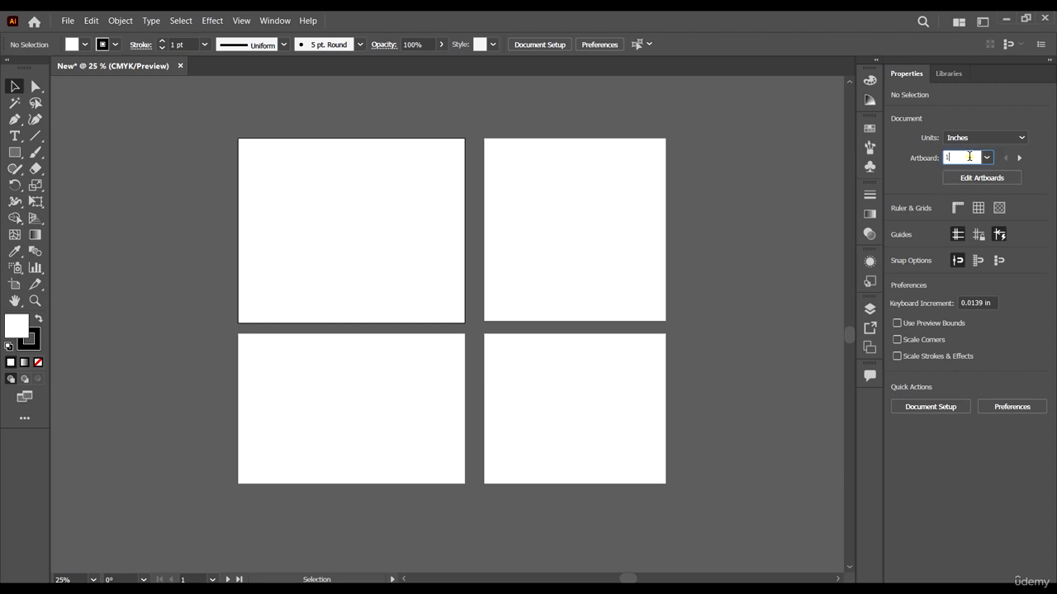
{"action": "left_click", "coordinate": [566, 213]}
{"action": "left_click", "coordinate": [964, 157]}
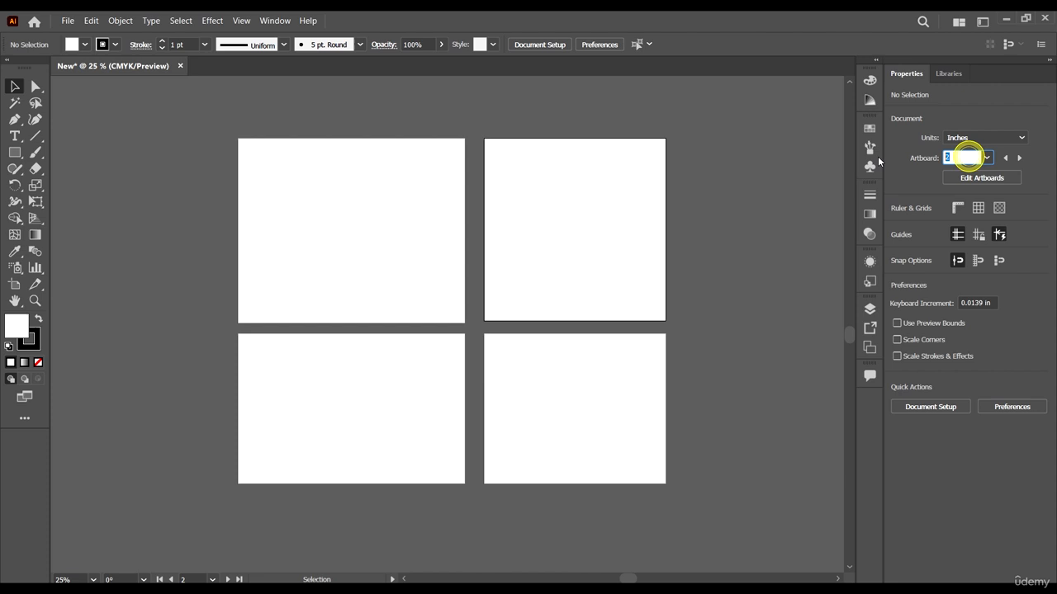
{"action": "left_click", "coordinate": [408, 376]}
{"action": "left_click", "coordinate": [620, 410]}
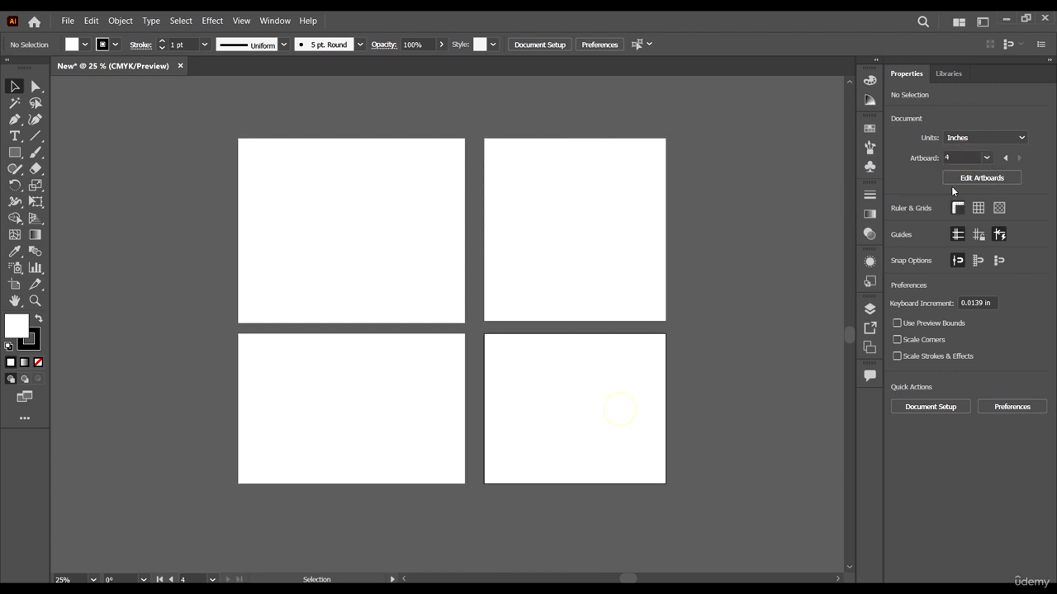
Step: Switch between the artboards while checking the active artboard number, ending on artboard 1, and view the artboard list
{"action": "left_click", "coordinate": [971, 155]}
{"action": "left_click", "coordinate": [602, 207]}
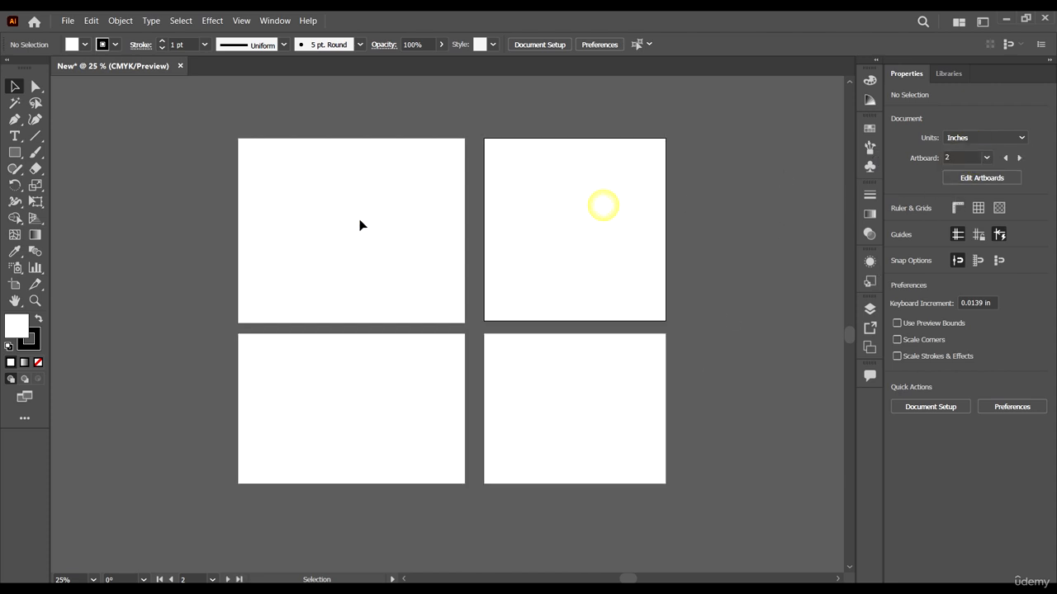
{"action": "left_click", "coordinate": [360, 219]}
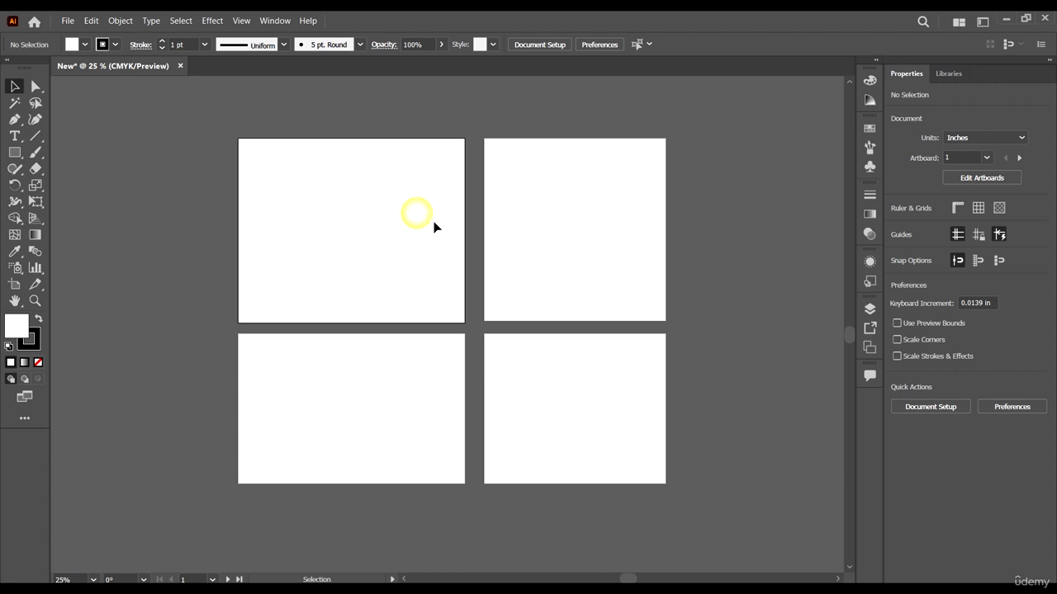
{"action": "left_click", "coordinate": [626, 254]}
{"action": "left_click", "coordinate": [620, 399]}
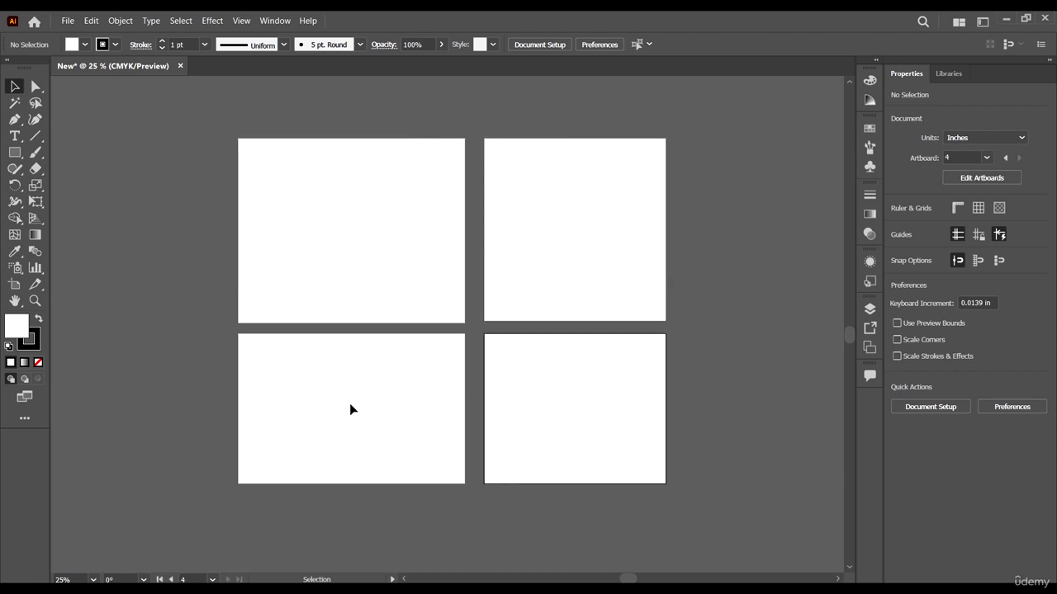
{"action": "left_click", "coordinate": [374, 266]}
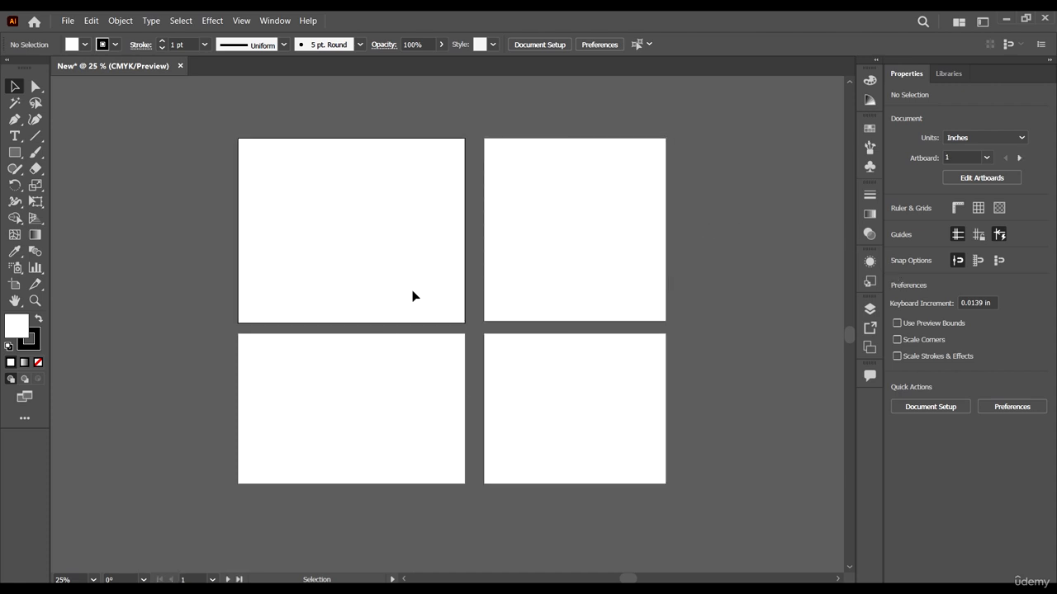
{"action": "left_click", "coordinate": [986, 158]}
{"action": "left_click", "coordinate": [1046, 133]}
Step: Try showing the rulers, the grid and the transparency grid, and hide them again
{"action": "left_click", "coordinate": [956, 209]}
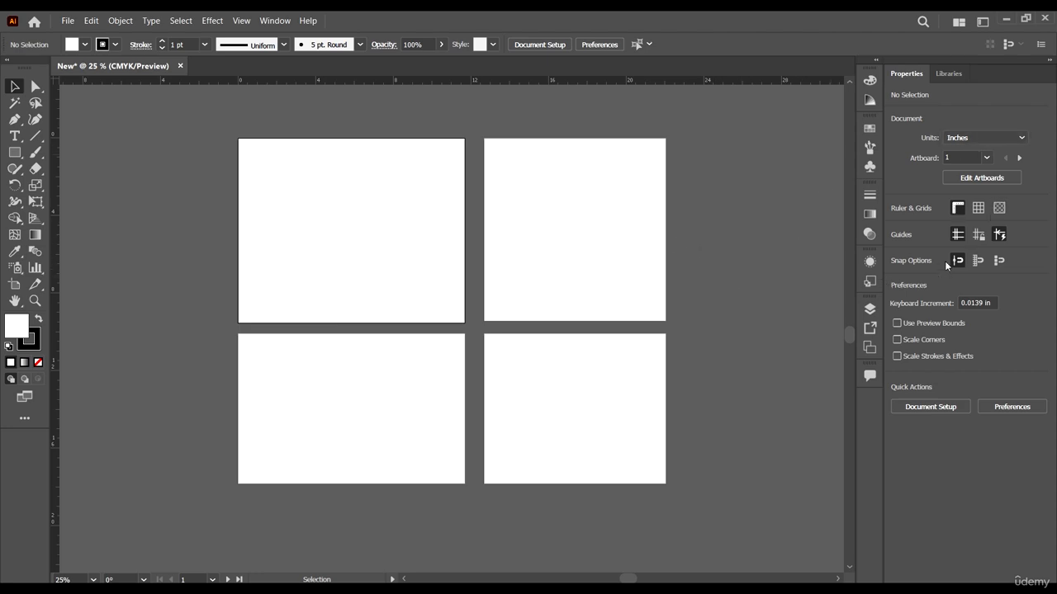
{"action": "left_click", "coordinate": [979, 209]}
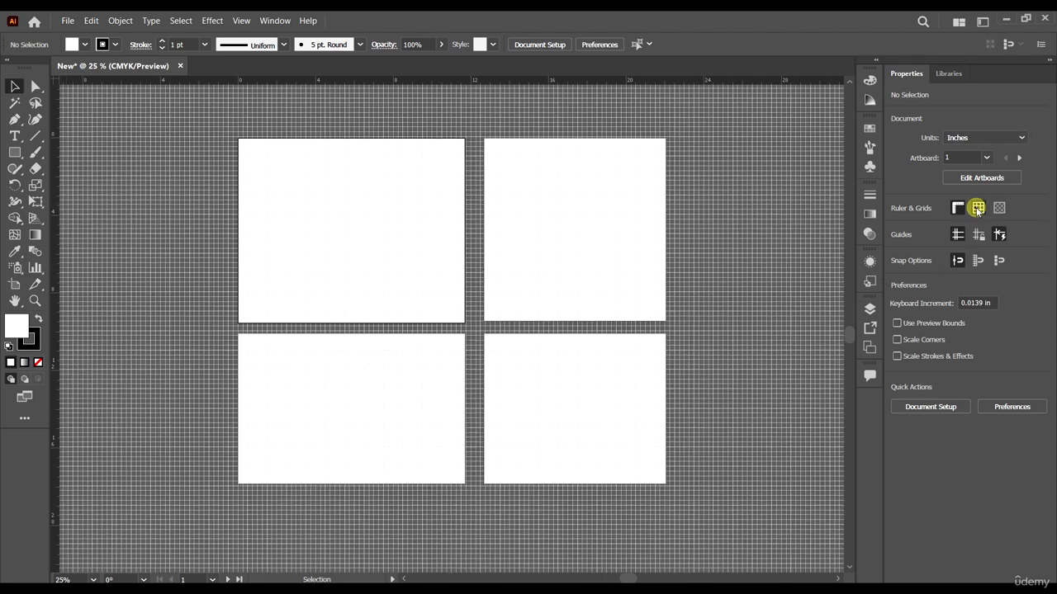
{"action": "left_click", "coordinate": [1000, 209]}
{"action": "left_click", "coordinate": [999, 210]}
{"action": "left_click", "coordinate": [977, 210]}
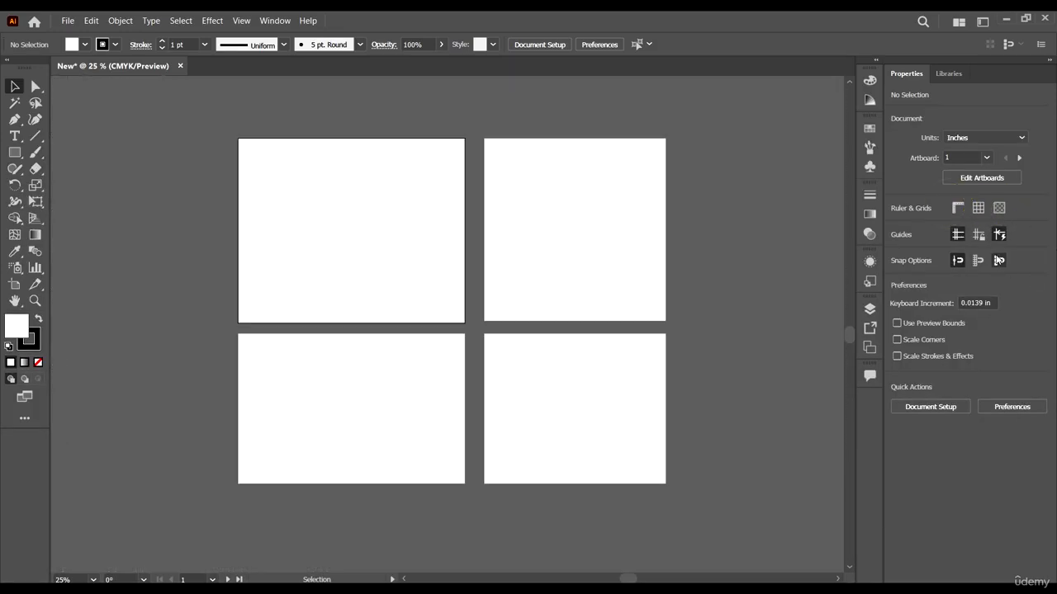
Step: Look at the general Document Setup options and close them without making changes
{"action": "left_click", "coordinate": [949, 406]}
{"action": "left_click_drag", "start_coordinate": [602, 104], "coordinate": [597, 113]}
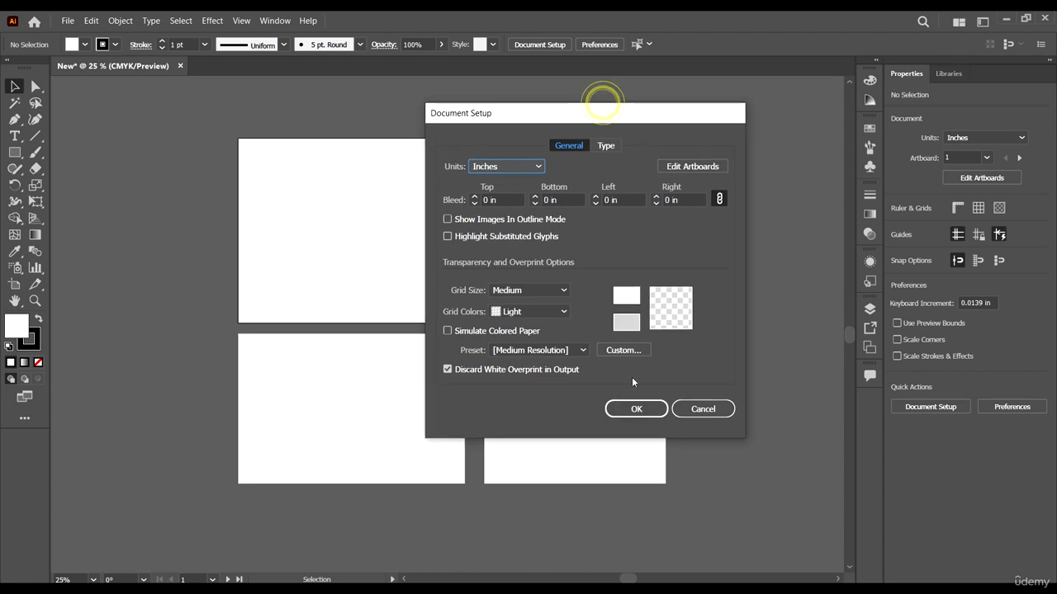
{"action": "left_click", "coordinate": [702, 409]}
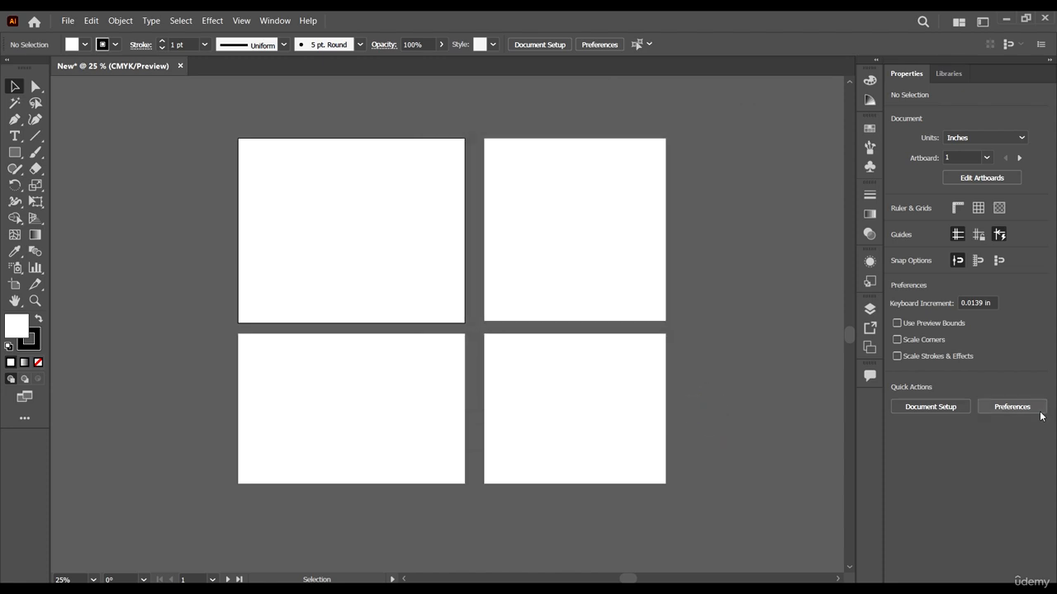
Step: Look at the General preferences and close them without making changes
{"action": "left_click", "coordinate": [1016, 406]}
{"action": "mouse_move", "coordinate": [577, 66]}
{"action": "left_mouse_down"}
{"action": "mouse_move", "coordinate": [548, 73]}
{"action": "mouse_move", "coordinate": [565, 49]}
{"action": "left_mouse_up"}
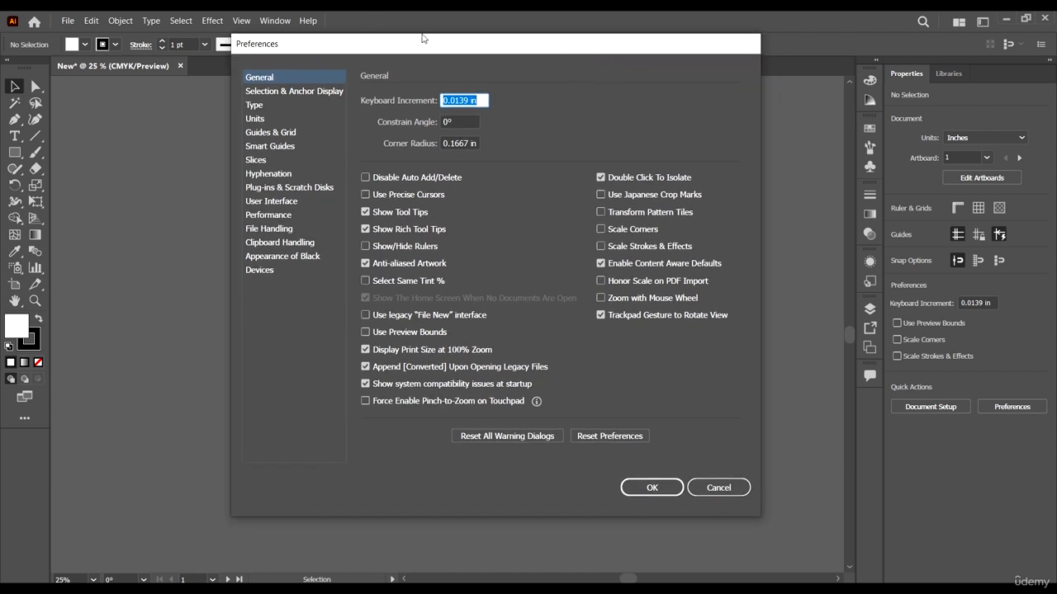
{"action": "left_click_drag", "start_coordinate": [425, 47], "coordinate": [413, 65]}
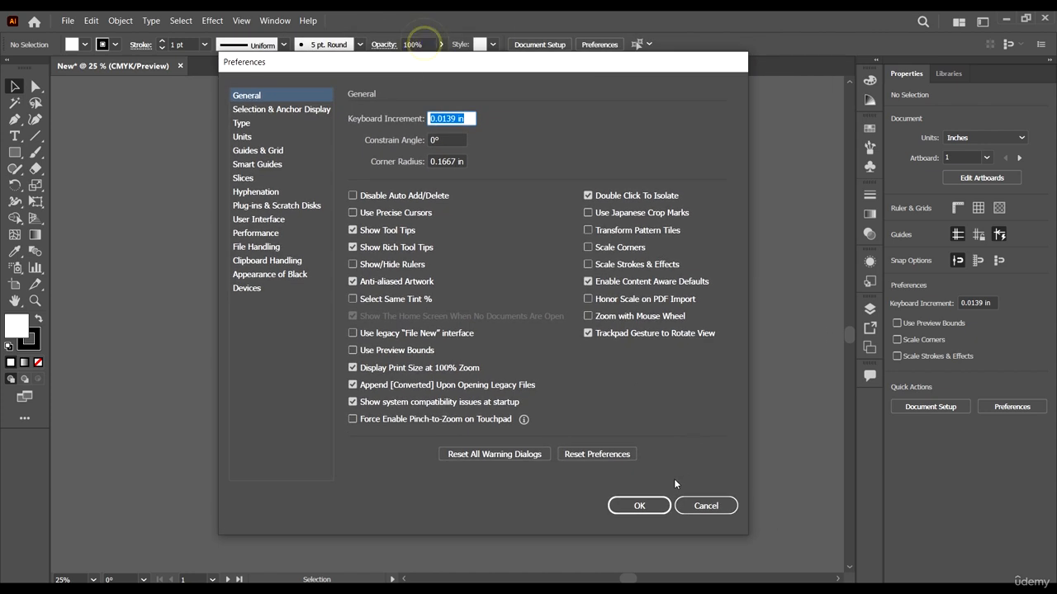
{"action": "left_click", "coordinate": [708, 507]}
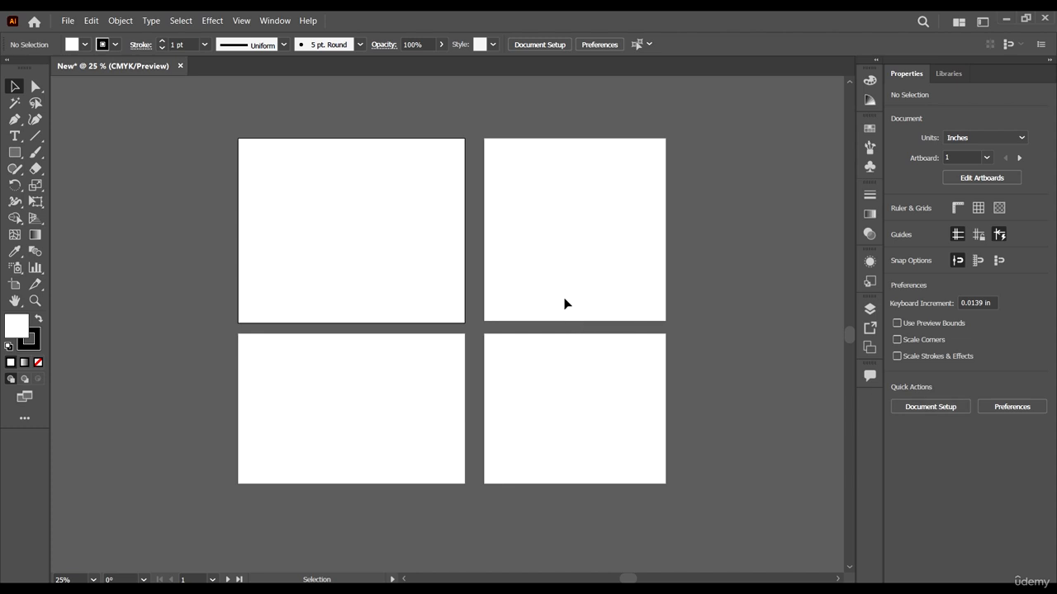
{"action": "scroll", "coordinate": [565, 286], "scroll_direction": "down", "scroll_amount": 1}
{"action": "scroll", "coordinate": [619, 307], "scroll_direction": "up", "scroll_amount": 1}
Step: Look through the Color, Color Guide, Swatches, Brushes and Symbols options and collapse them again
{"action": "left_click", "coordinate": [869, 80]}
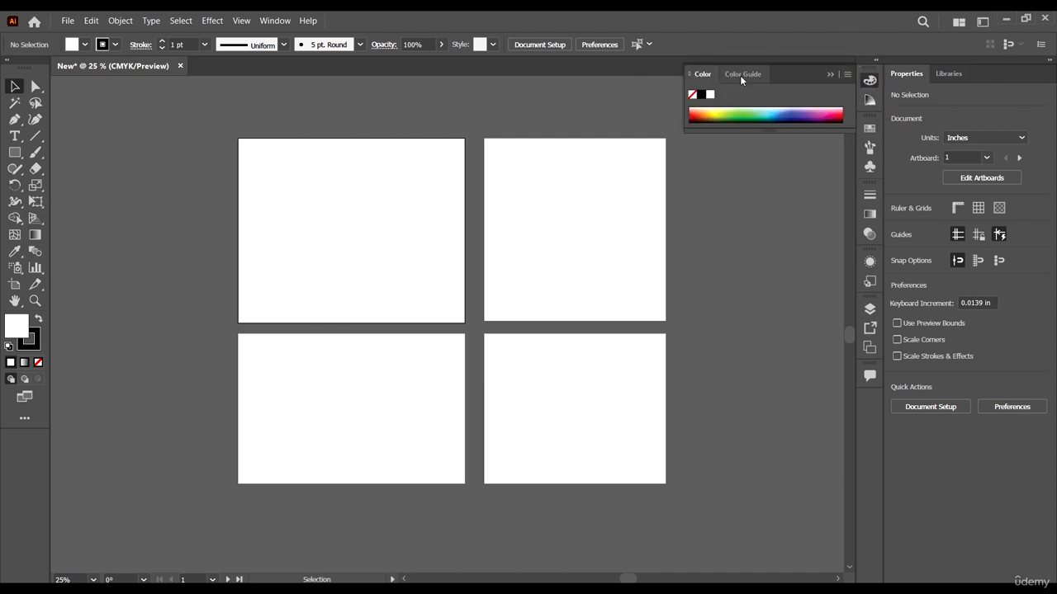
{"action": "left_click", "coordinate": [743, 73]}
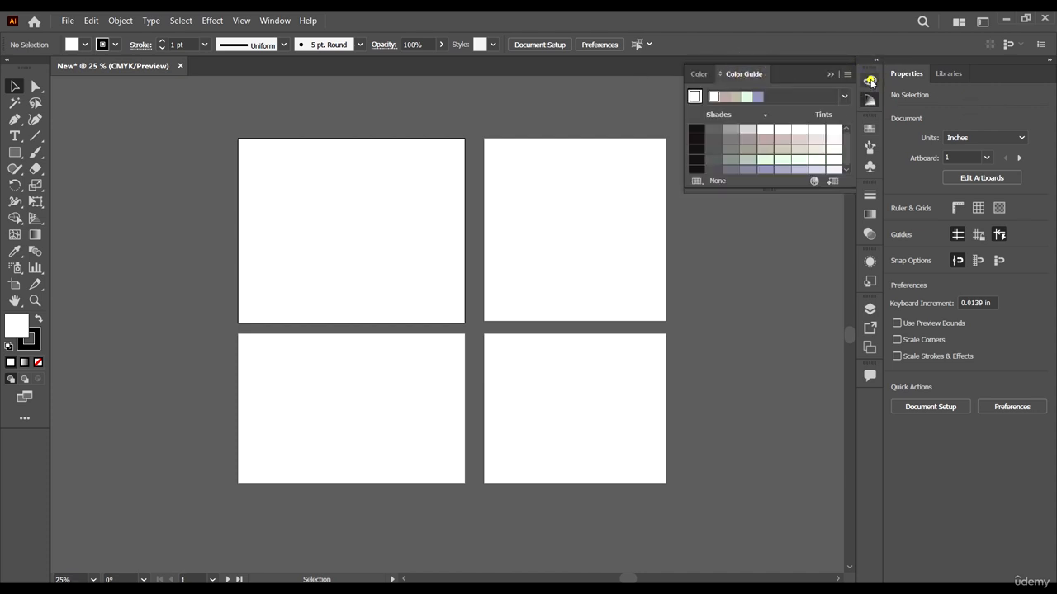
{"action": "left_click", "coordinate": [870, 81]}
{"action": "left_click", "coordinate": [870, 81]}
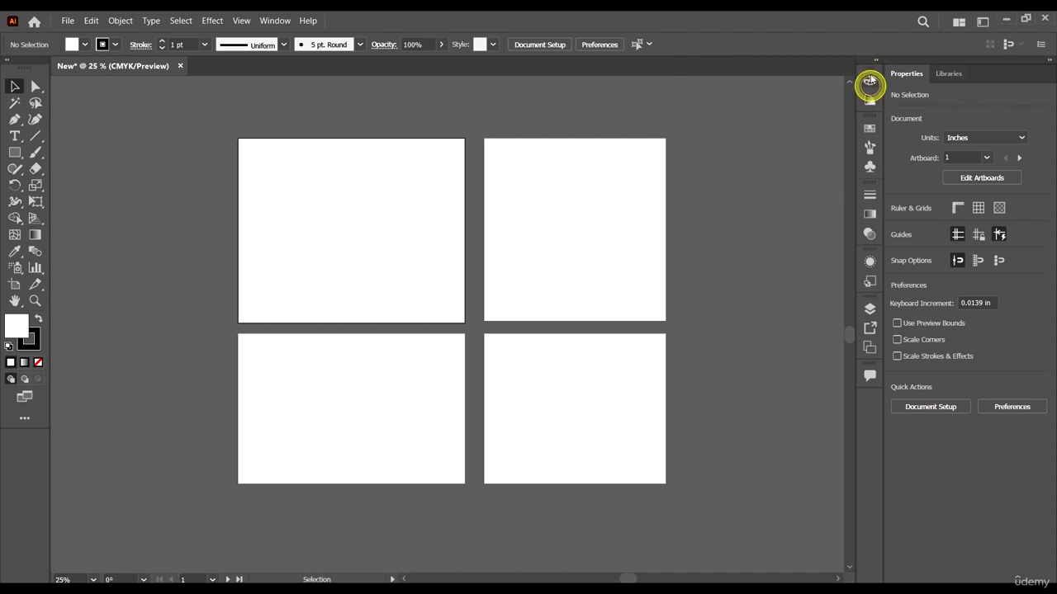
{"action": "left_click", "coordinate": [869, 128]}
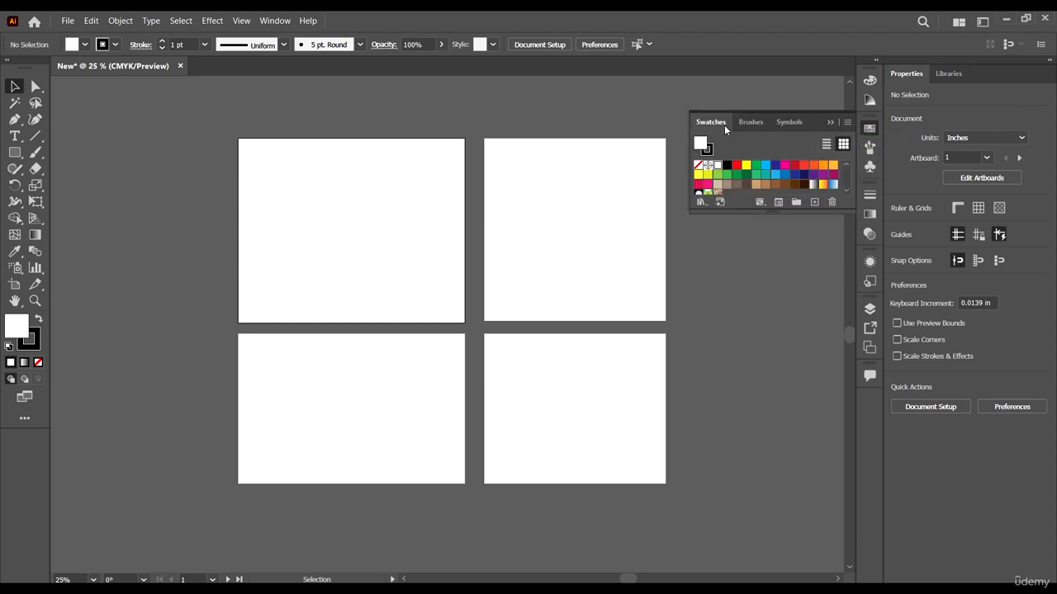
{"action": "left_click", "coordinate": [870, 147]}
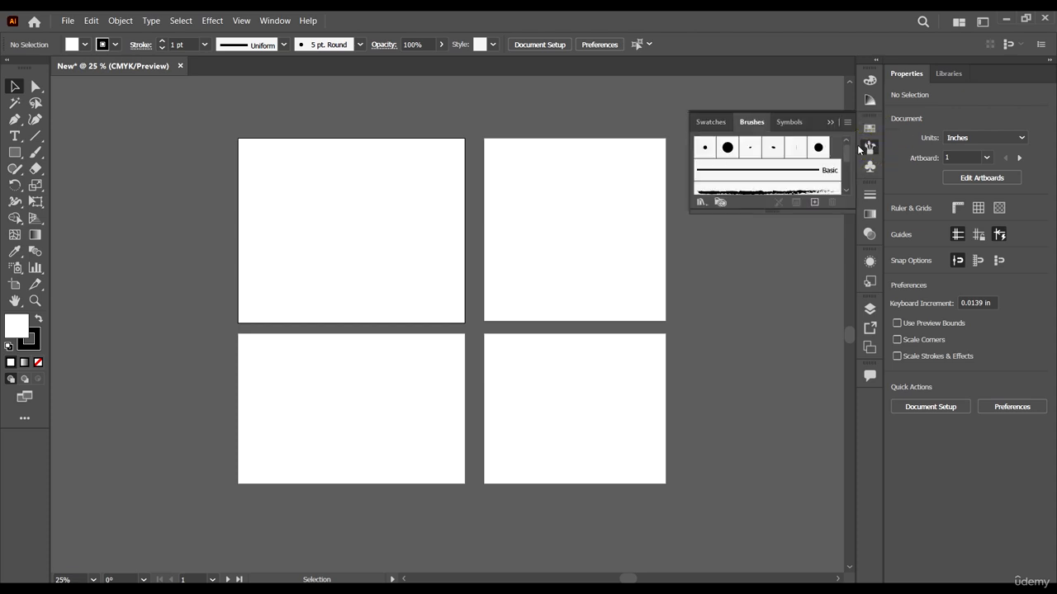
{"action": "left_click", "coordinate": [870, 167]}
{"action": "left_click", "coordinate": [871, 167]}
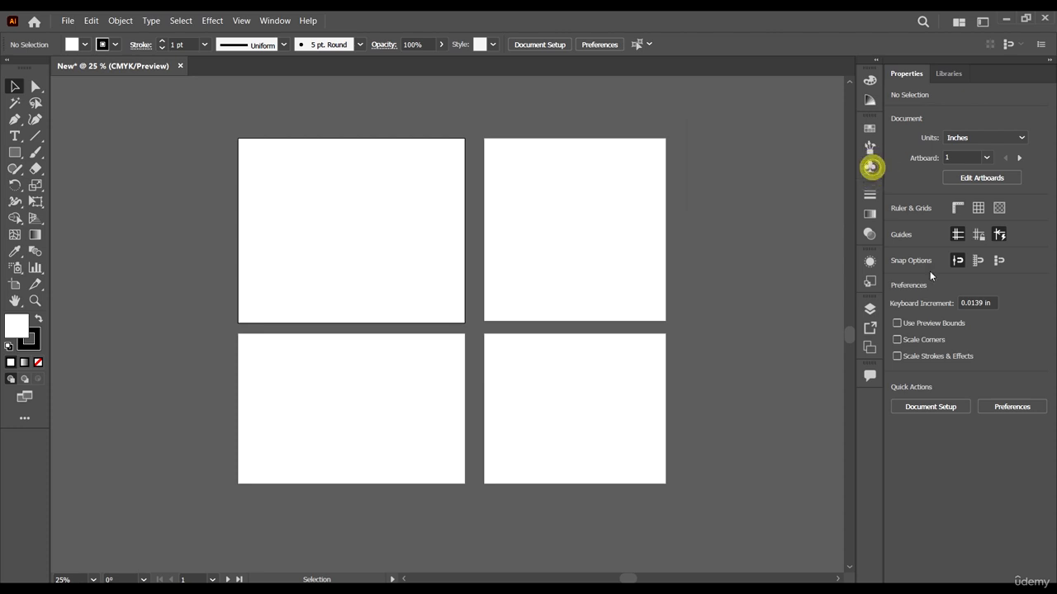
Step: Look through the Stroke, Gradient, Transparency, Appearance and Graphic Styles options and collapse them again
{"action": "left_click", "coordinate": [870, 196]}
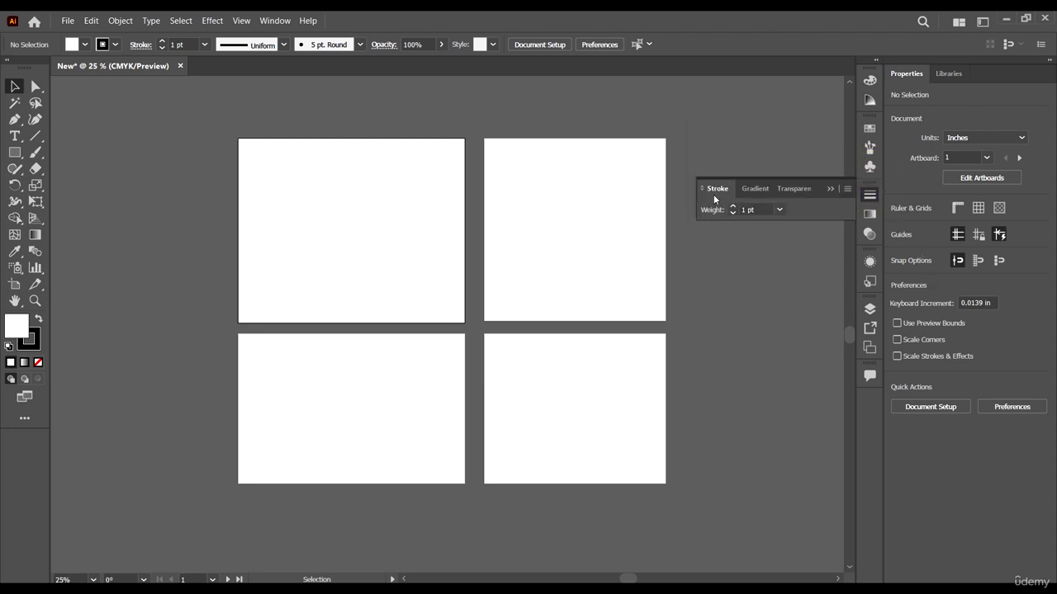
{"action": "left_click", "coordinate": [756, 187]}
{"action": "left_click", "coordinate": [794, 188]}
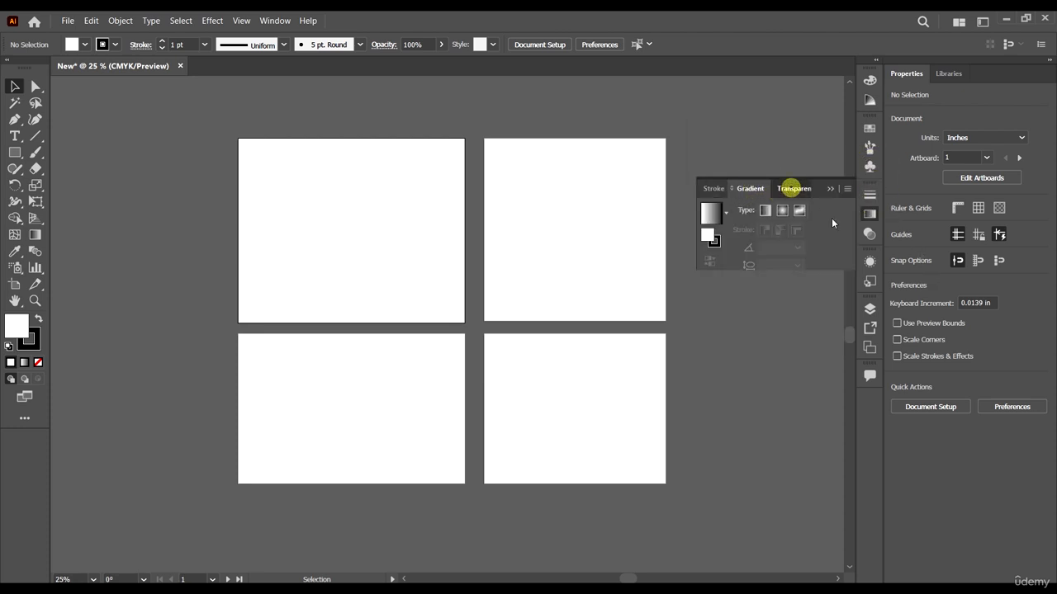
{"action": "left_click", "coordinate": [871, 235]}
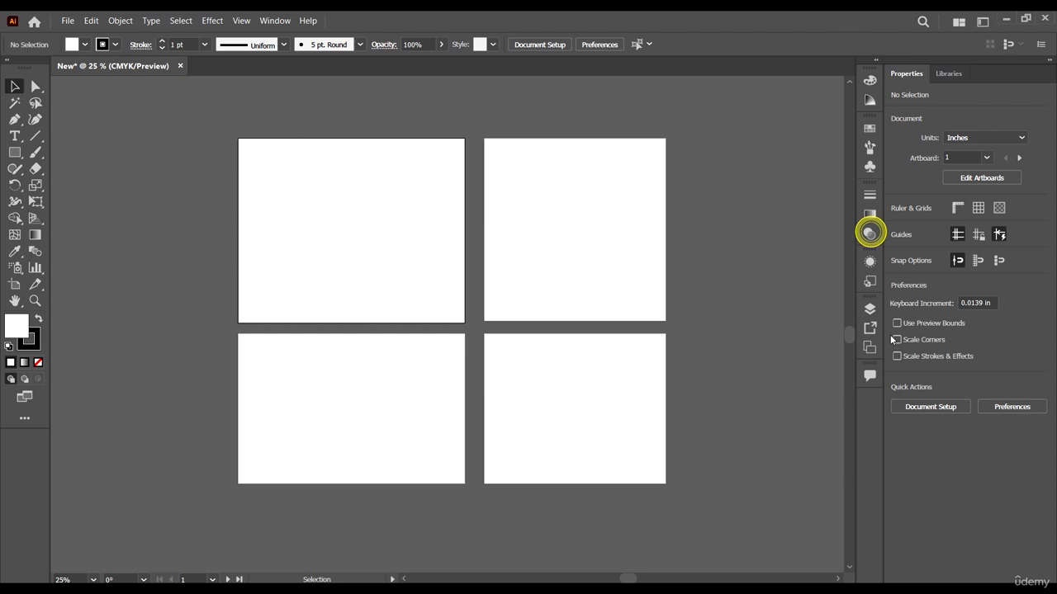
{"action": "left_click", "coordinate": [871, 262]}
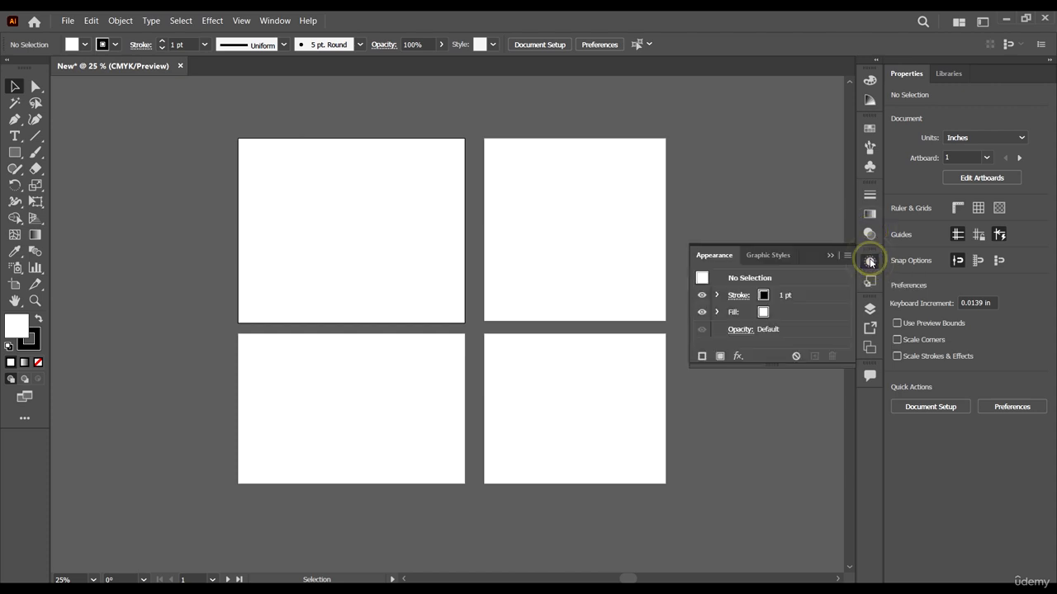
{"action": "left_click", "coordinate": [870, 262]}
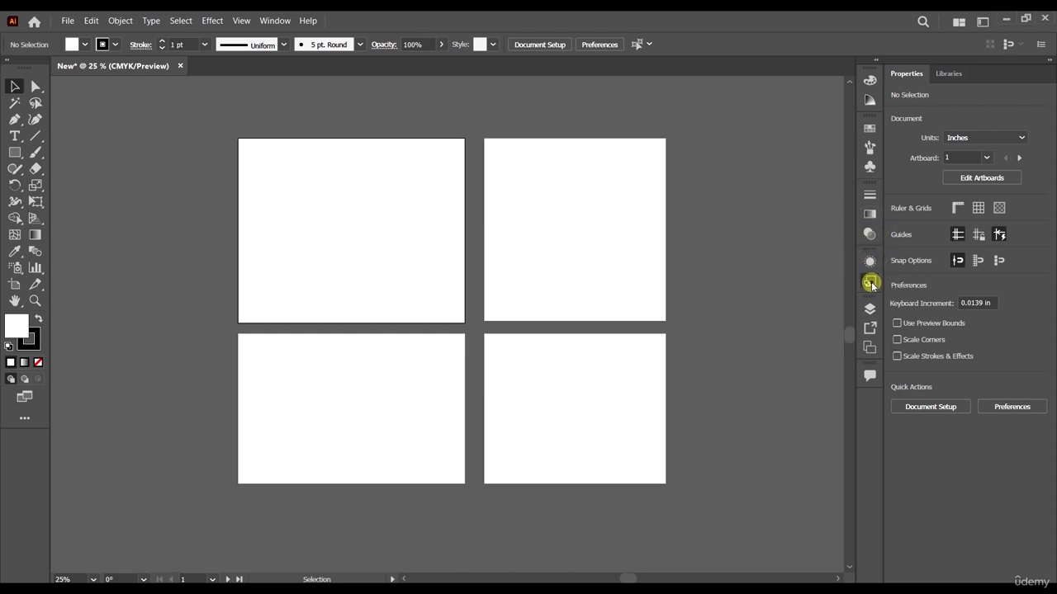
{"action": "left_click", "coordinate": [869, 281]}
{"action": "left_click", "coordinate": [870, 281]}
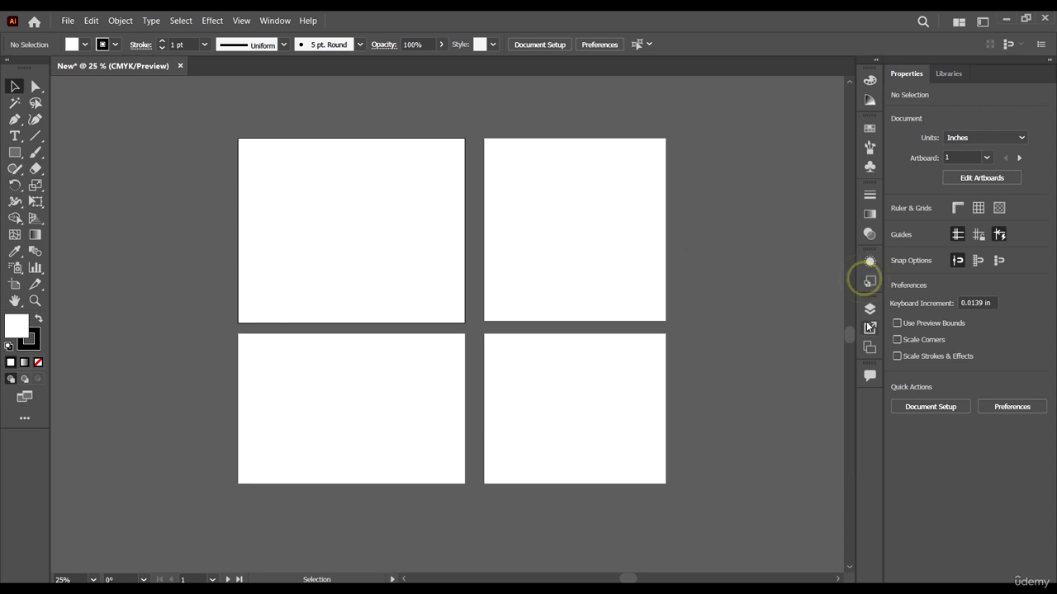
Step: Detach Layers from its collapsed group so it floats over the canvas, and collapse the remaining Artboards list
{"action": "left_click", "coordinate": [869, 311]}
{"action": "left_click", "coordinate": [870, 311]}
{"action": "left_click", "coordinate": [873, 310]}
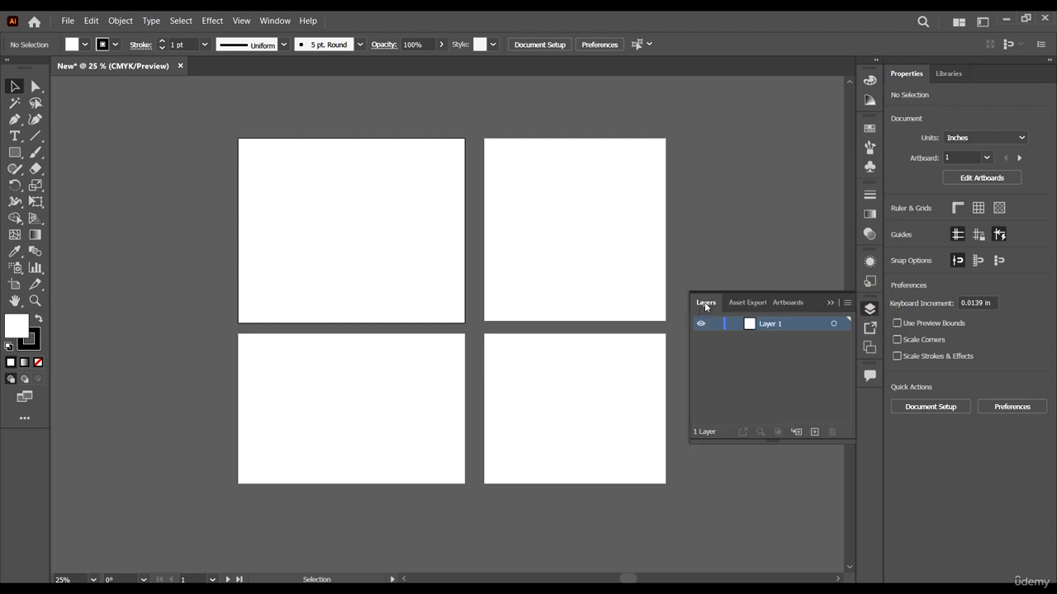
{"action": "left_click_drag", "start_coordinate": [704, 302], "coordinate": [566, 124]}
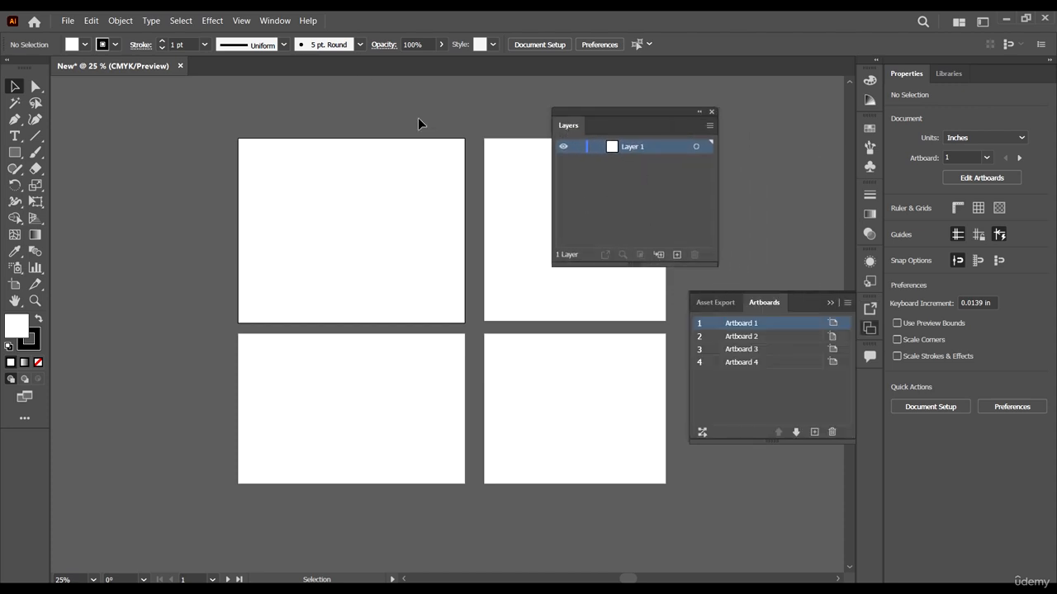
{"action": "left_click", "coordinate": [831, 304]}
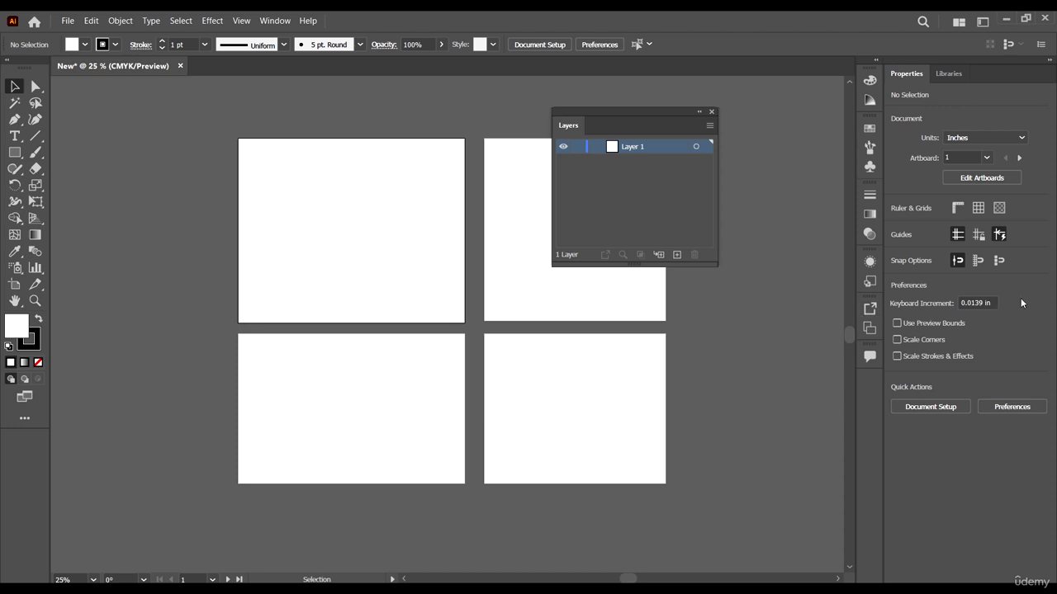
{"action": "left_click_drag", "start_coordinate": [632, 110], "coordinate": [685, 108]}
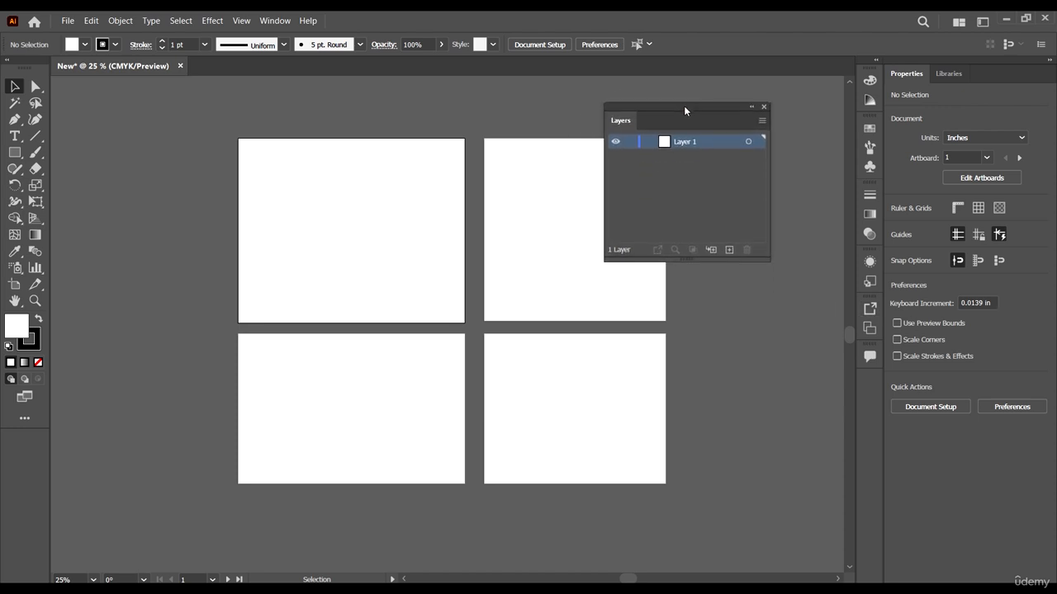
Step: Detach Libraries from the Properties group and close it
{"action": "left_click", "coordinate": [951, 73]}
{"action": "left_click_drag", "start_coordinate": [950, 73], "coordinate": [316, 124]}
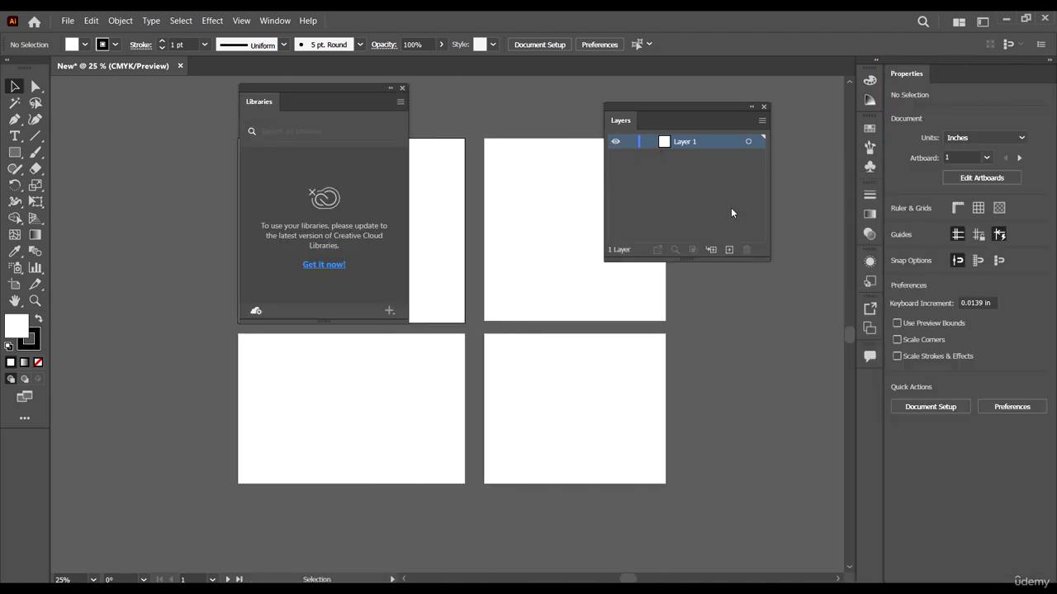
{"action": "left_click", "coordinate": [403, 89]}
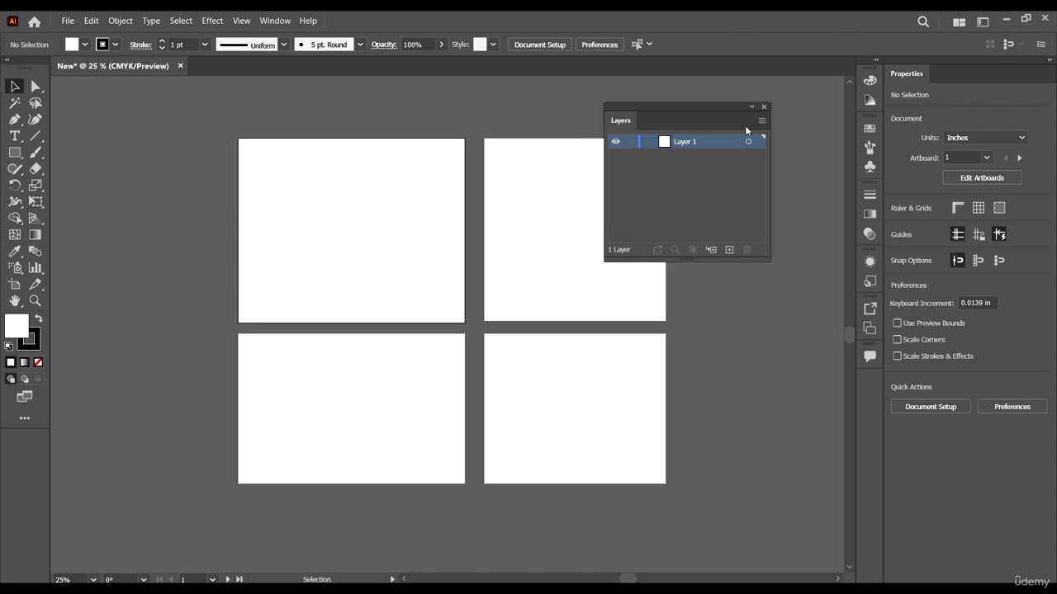
Step: Dock the floating Layers beside Properties and switch between the two, leaving Layers displayed
{"action": "left_click_drag", "start_coordinate": [681, 109], "coordinate": [728, 173]}
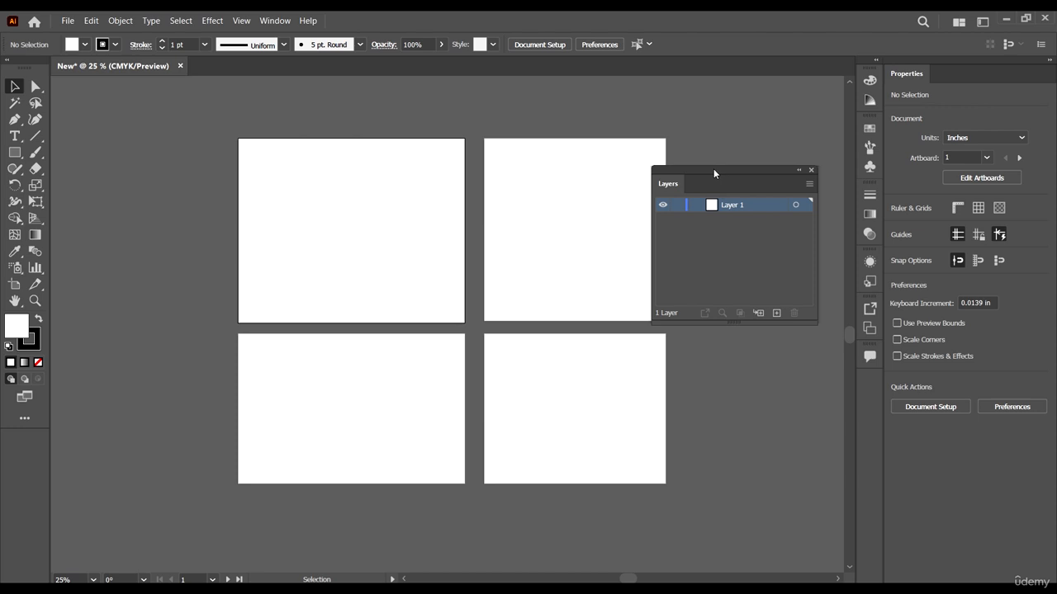
{"action": "left_click_drag", "start_coordinate": [714, 170], "coordinate": [985, 72]}
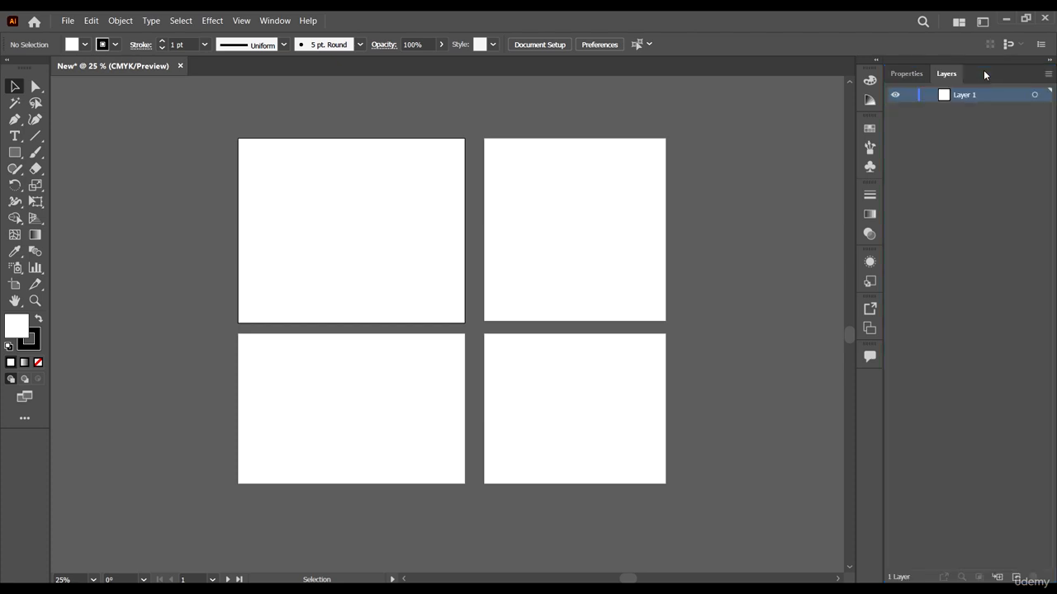
{"action": "left_click", "coordinate": [913, 73]}
{"action": "left_click", "coordinate": [946, 73]}
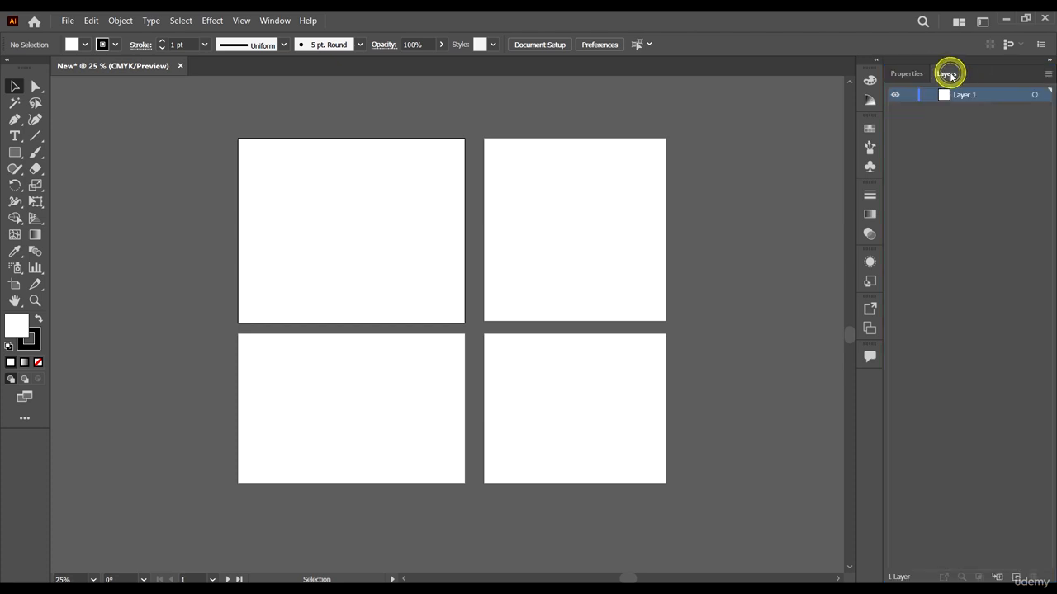
{"action": "left_click", "coordinate": [896, 75]}
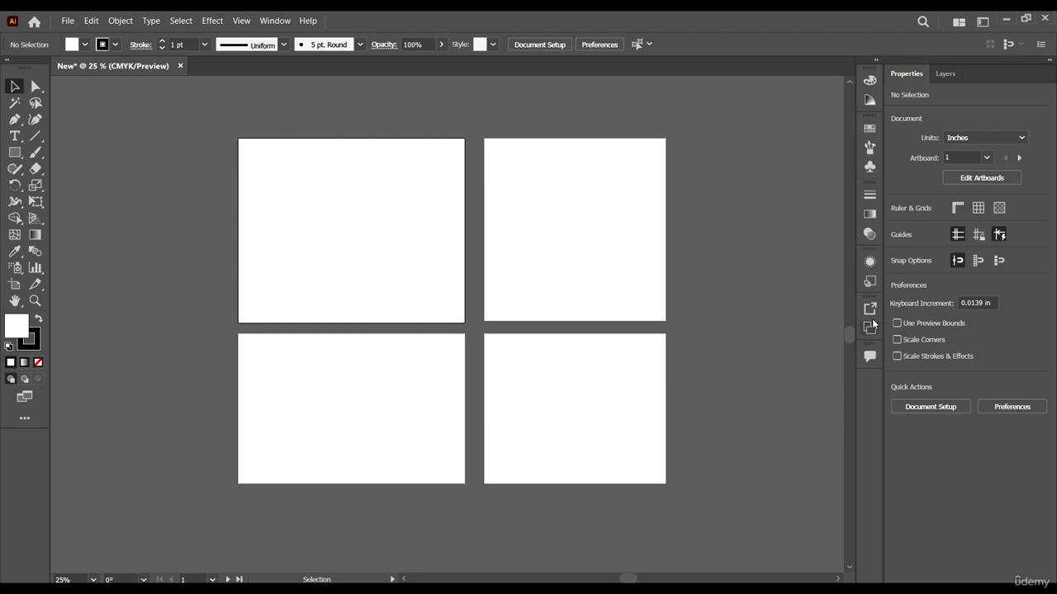
{"action": "left_click", "coordinate": [945, 73]}
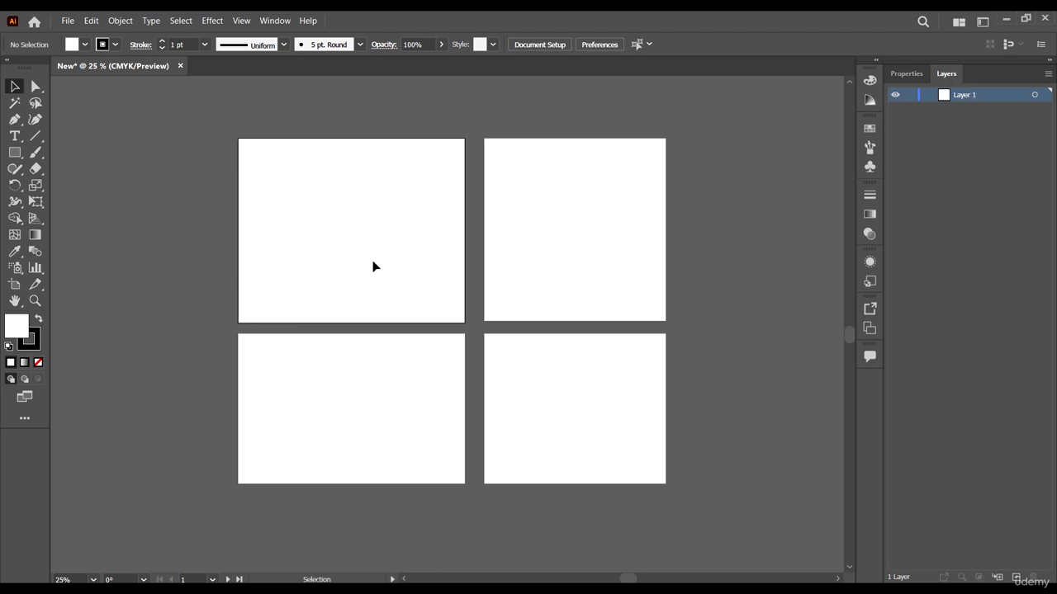
Step: Look at the Color options and the Direct Selection tool variants, and return to the Selection tool
{"action": "scroll", "coordinate": [373, 261], "scroll_direction": "down", "scroll_amount": 3}
{"action": "scroll", "coordinate": [375, 256], "scroll_direction": "up", "scroll_amount": 4}
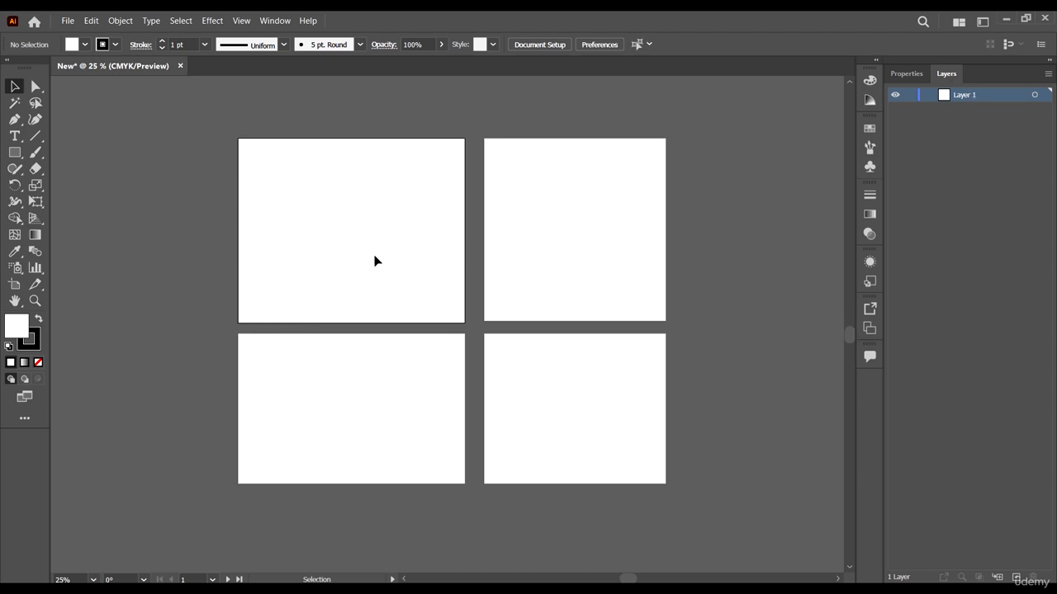
{"action": "left_click", "coordinate": [870, 81]}
{"action": "left_click", "coordinate": [870, 80]}
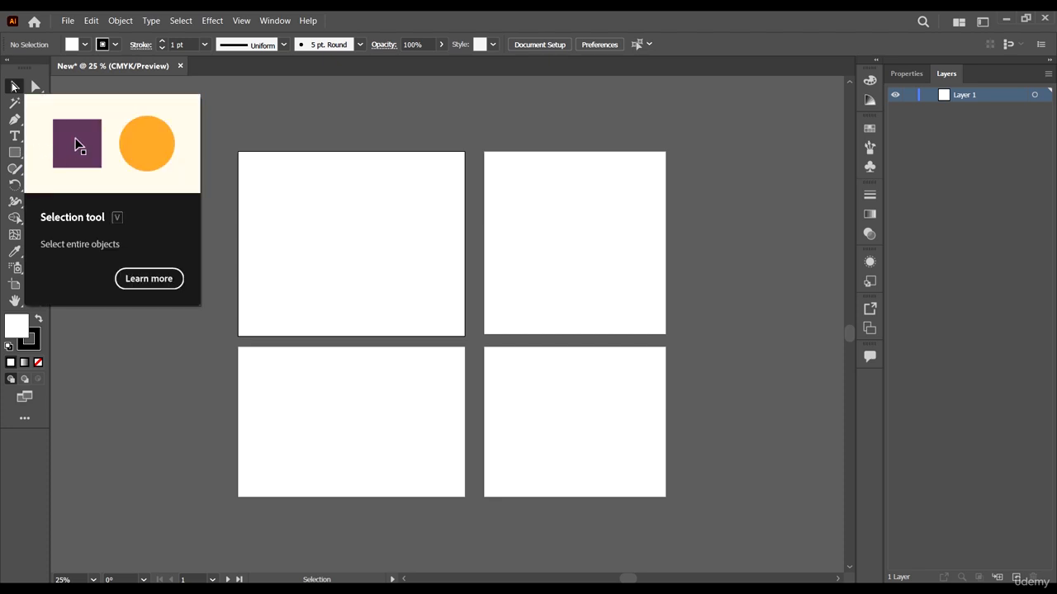
{"action": "left_click", "coordinate": [37, 92]}
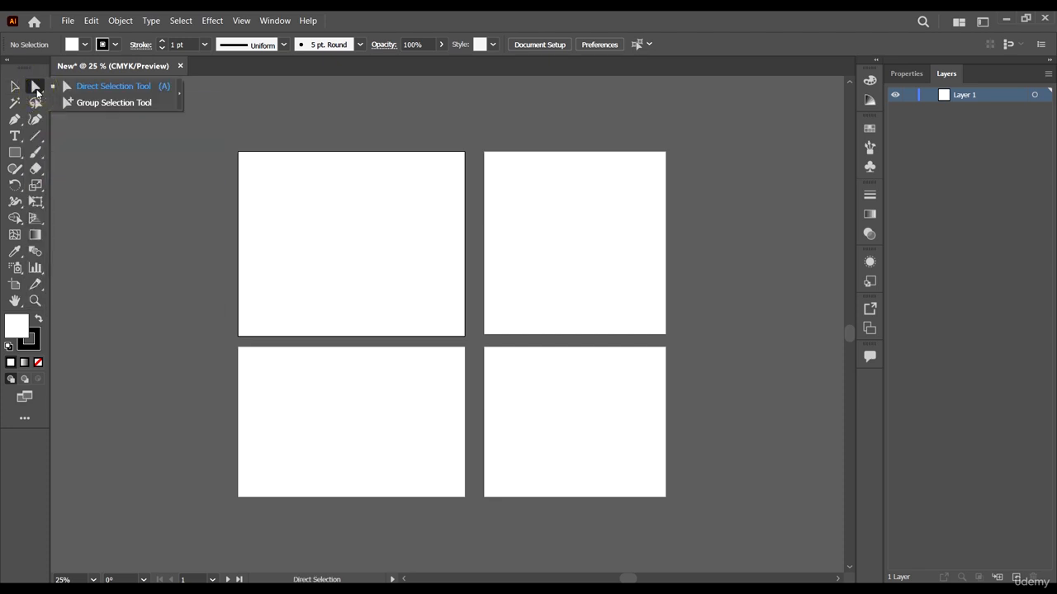
{"action": "left_click", "coordinate": [16, 89]}
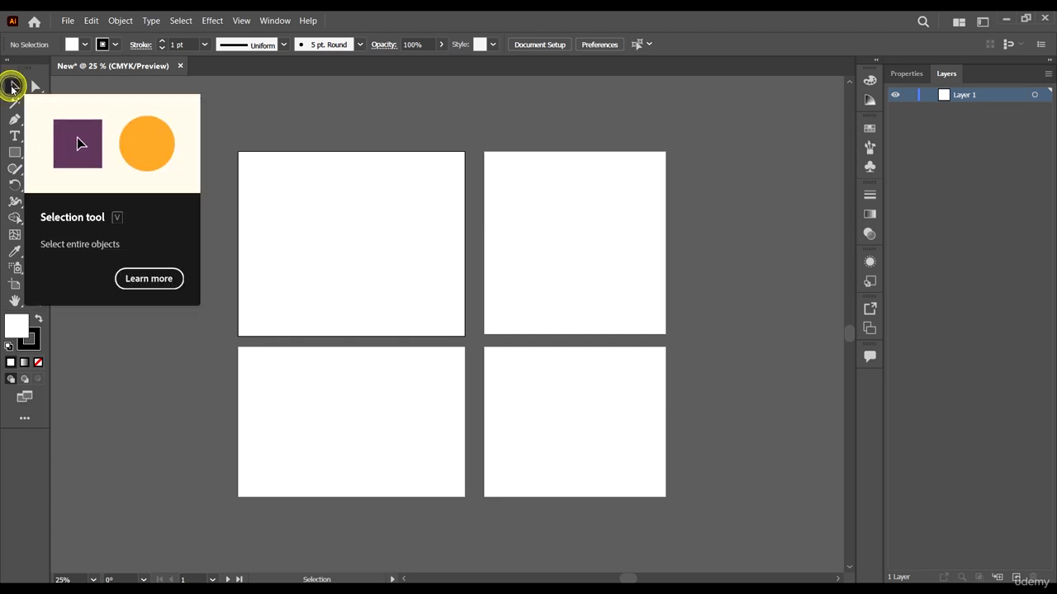
Step: Draw three rectangles of different sizes one below another to the left of the artboards, and deselect them with the Selection tool
{"action": "left_click", "coordinate": [14, 153]}
{"action": "mouse_move", "coordinate": [119, 129]}
{"action": "left_mouse_down"}
{"action": "mouse_move", "coordinate": [130, 154]}
{"action": "mouse_move", "coordinate": [248, 250]}
{"action": "mouse_move", "coordinate": [163, 177]}
{"action": "left_mouse_up"}
{"action": "left_click_drag", "start_coordinate": [101, 220], "coordinate": [217, 335]}
{"action": "mouse_move", "coordinate": [203, 399]}
{"action": "left_mouse_down"}
{"action": "mouse_move", "coordinate": [133, 495]}
{"action": "mouse_move", "coordinate": [84, 502]}
{"action": "left_mouse_up"}
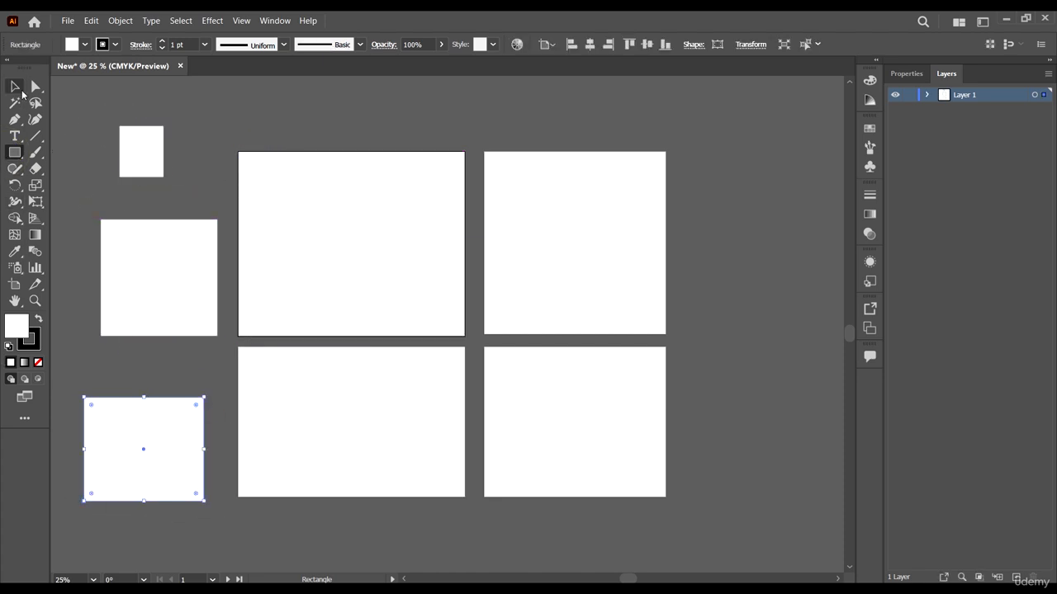
{"action": "left_click", "coordinate": [18, 90]}
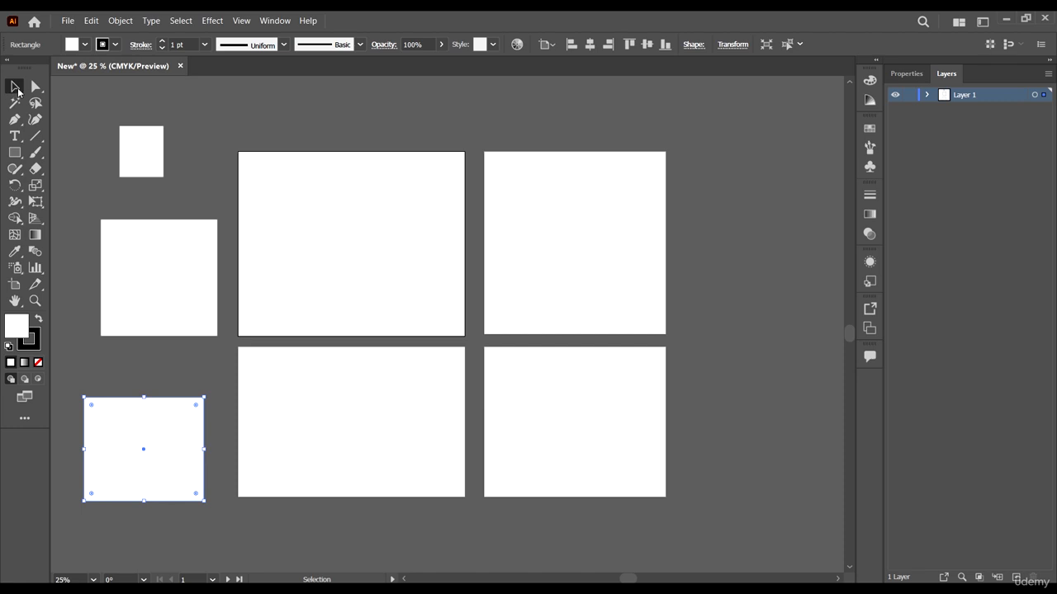
{"action": "left_click", "coordinate": [11, 85]}
{"action": "left_click", "coordinate": [262, 102]}
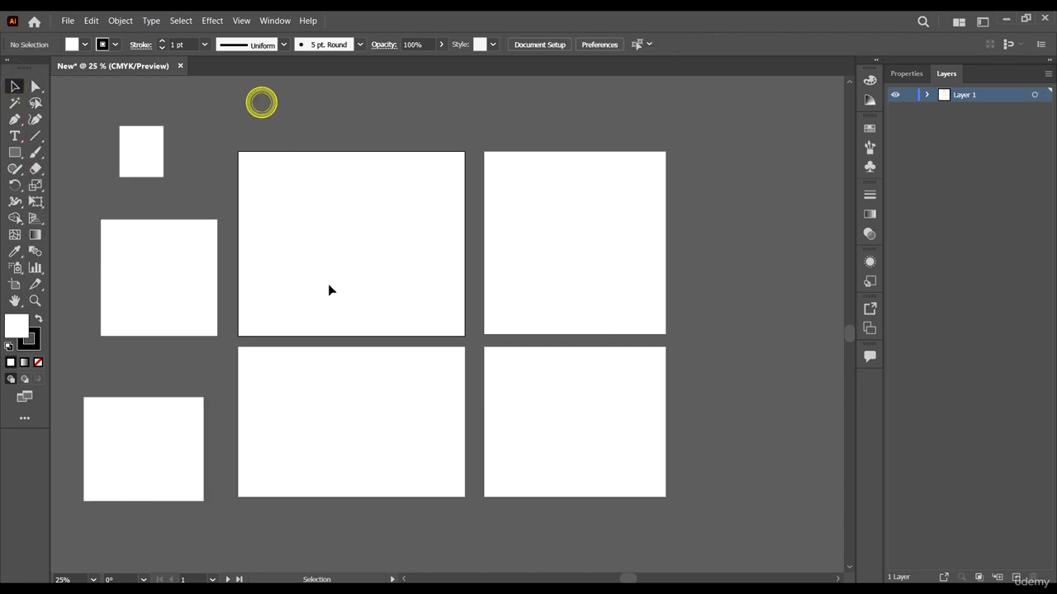
Step: Move the middle rectangle slightly up and to the left, and enlarge the small upper rectangle from its lower-right corner
{"action": "left_click", "coordinate": [144, 241]}
{"action": "left_click_drag", "start_coordinate": [161, 238], "coordinate": [146, 272]}
{"action": "left_click", "coordinate": [137, 170]}
{"action": "left_click_drag", "start_coordinate": [163, 175], "coordinate": [176, 189]}
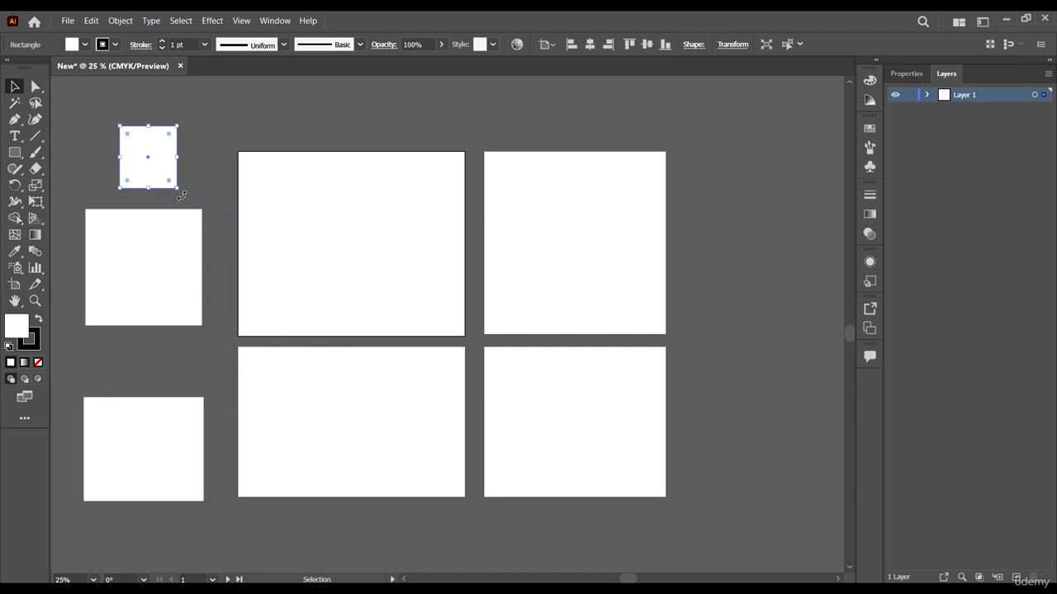
{"action": "scroll", "coordinate": [135, 160], "scroll_direction": "up", "scroll_amount": 2, "text": "alt"}
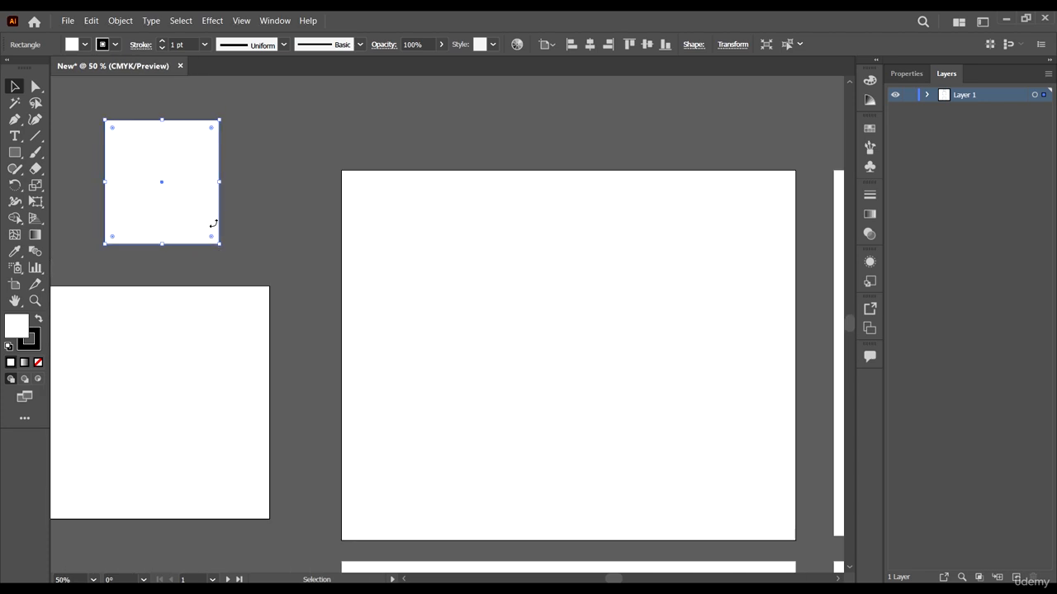
Step: Pan the canvas vertically back and forth to view the small upper rectangle and its surroundings
{"action": "scroll", "coordinate": [136, 258], "scroll_direction": "left", "scroll_amount": 2}
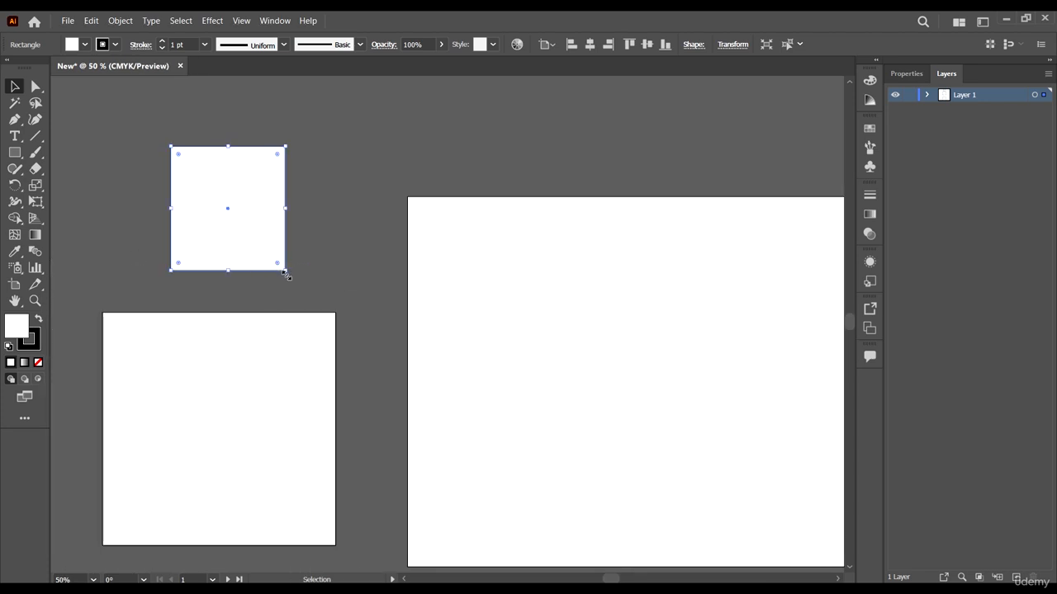
{"action": "scroll", "coordinate": [289, 284], "scroll_direction": "up", "scroll_amount": 1}
{"action": "scroll", "coordinate": [289, 284], "scroll_direction": "down", "scroll_amount": 3}
{"action": "scroll", "coordinate": [289, 284], "scroll_direction": "up", "scroll_amount": 3}
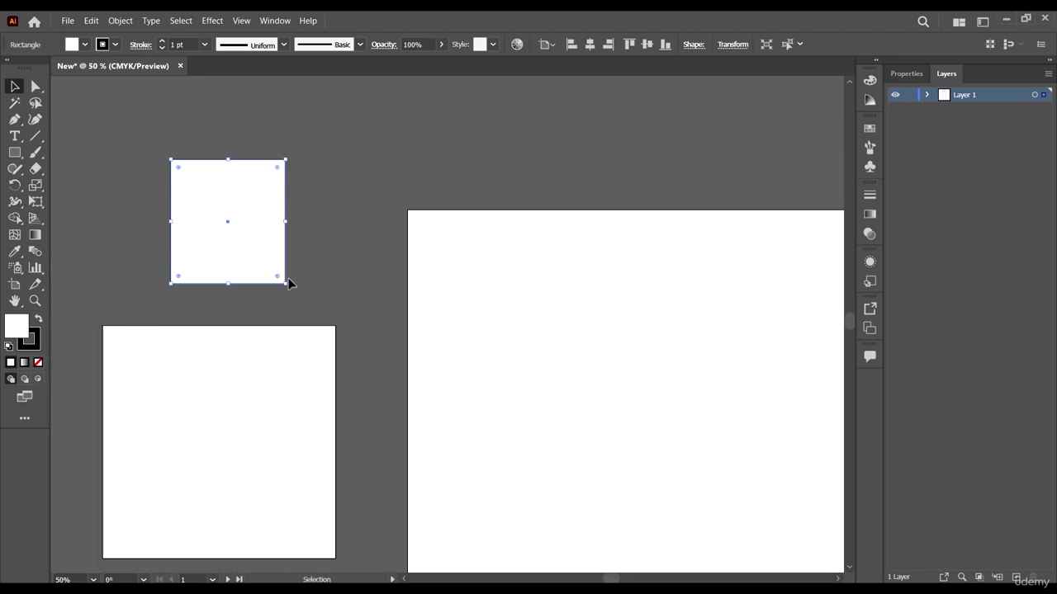
{"action": "scroll", "coordinate": [289, 284], "scroll_direction": "down", "scroll_amount": 3}
{"action": "scroll", "coordinate": [289, 284], "scroll_direction": "up", "scroll_amount": 5}
{"action": "scroll", "coordinate": [288, 269], "scroll_direction": "up", "scroll_amount": 2}
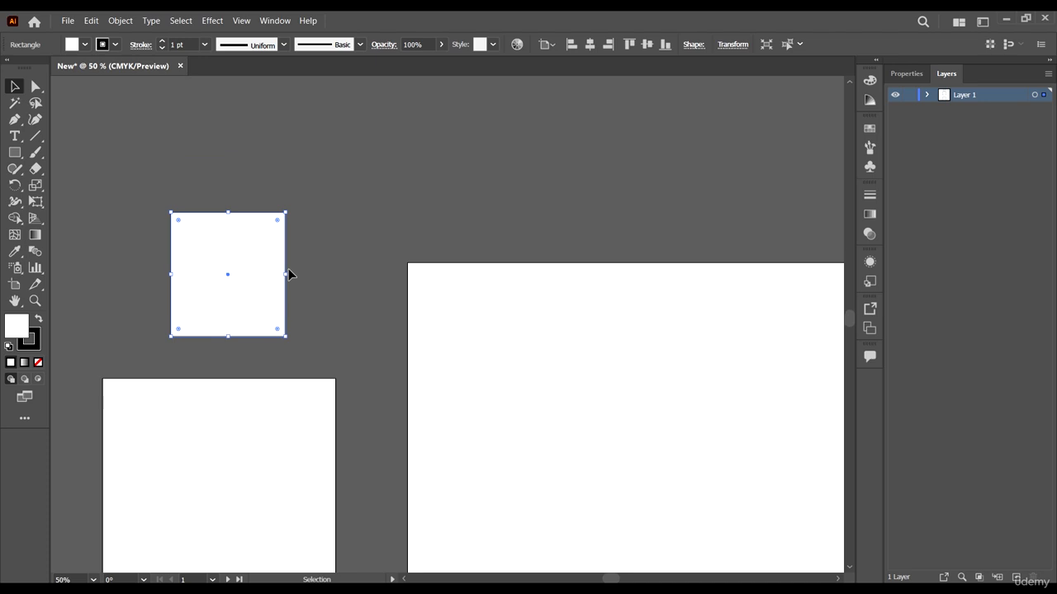
{"action": "scroll", "coordinate": [288, 331], "scroll_direction": "down", "scroll_amount": 4}
{"action": "scroll", "coordinate": [287, 316], "scroll_direction": "up", "scroll_amount": 3}
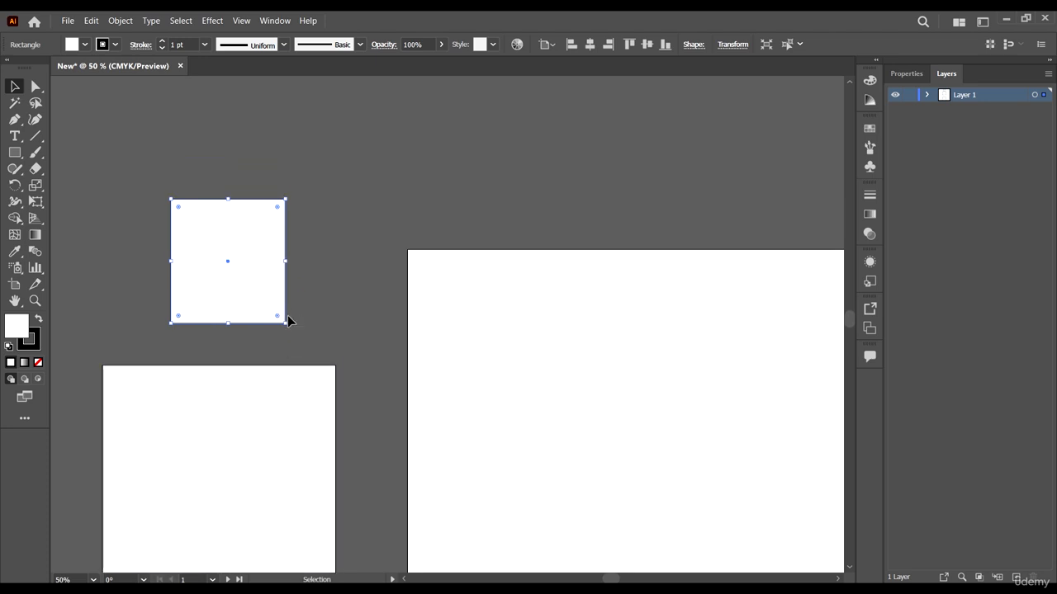
{"action": "scroll", "coordinate": [287, 309], "scroll_direction": "down", "scroll_amount": 4}
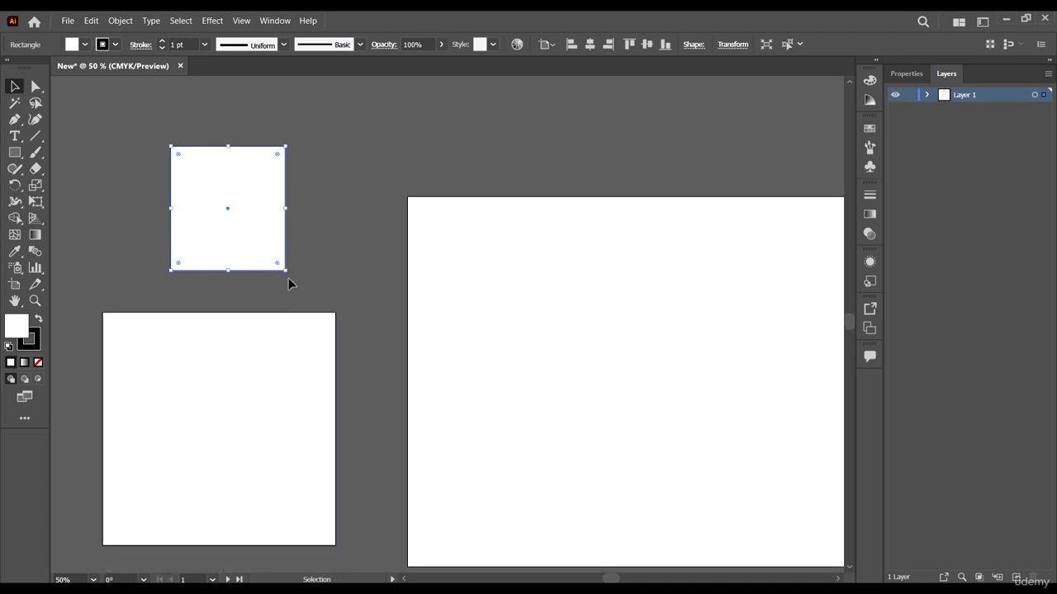
{"action": "scroll", "coordinate": [288, 277], "scroll_direction": "down", "scroll_amount": 2}
Step: Inspect the selected small rectangle at different magnifications between 33.33% and 150%, ending at 66.67%
{"action": "scroll", "coordinate": [247, 269], "scroll_direction": "up", "scroll_amount": 3}
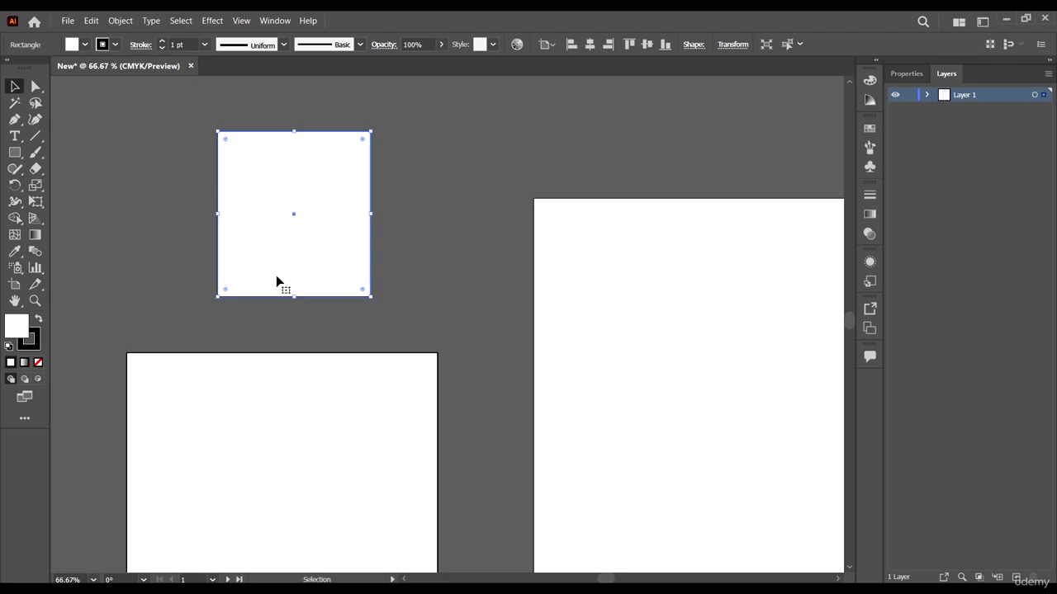
{"action": "scroll", "coordinate": [330, 335], "scroll_direction": "up", "scroll_amount": 2}
{"action": "scroll", "coordinate": [325, 321], "scroll_direction": "down", "scroll_amount": 3}
{"action": "scroll", "coordinate": [322, 332], "scroll_direction": "up", "scroll_amount": 1}
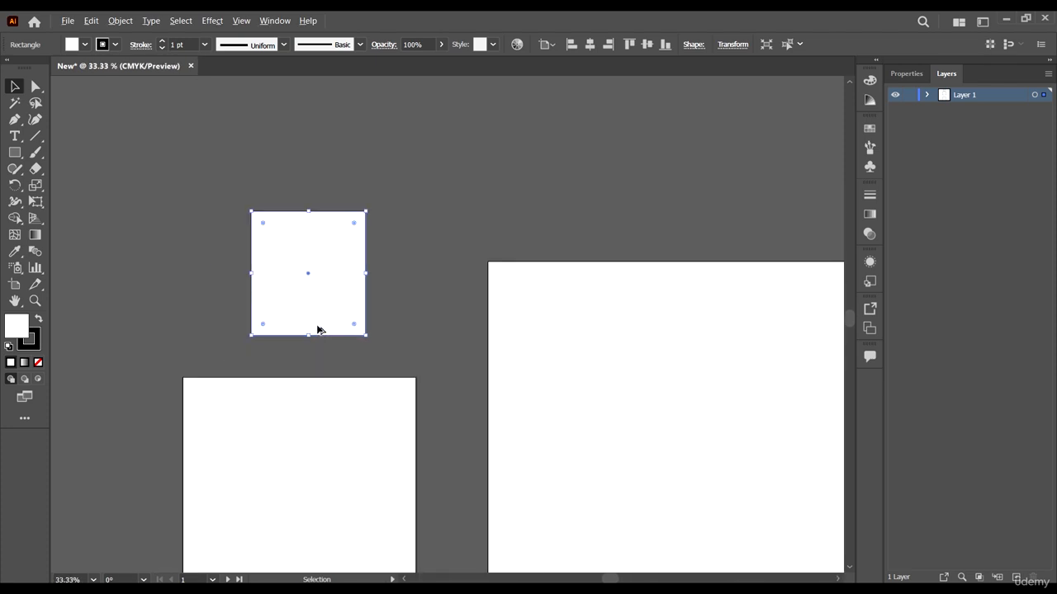
{"action": "scroll", "coordinate": [320, 330], "scroll_direction": "up", "scroll_amount": 3}
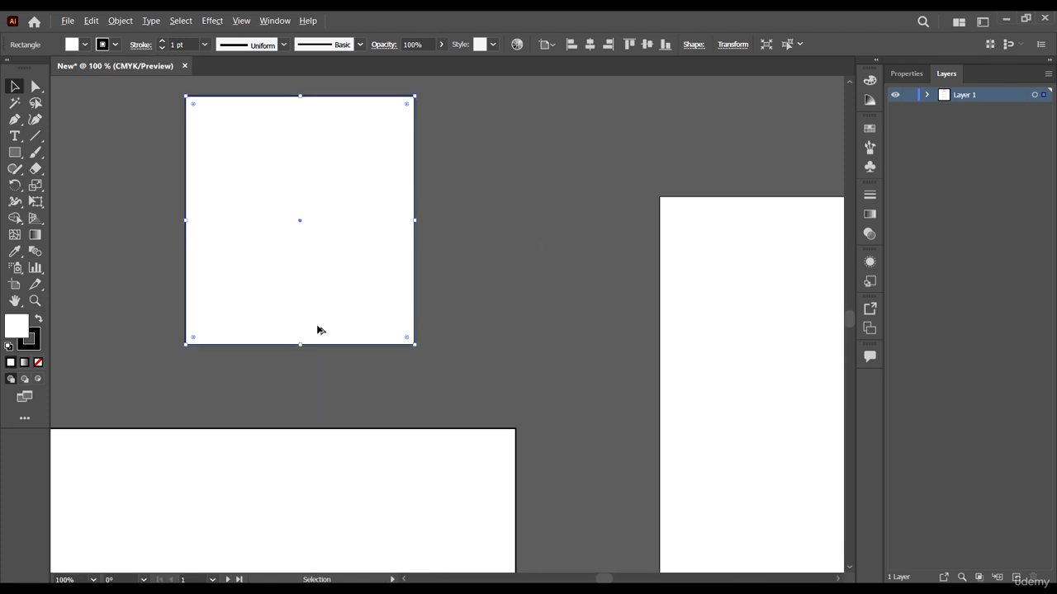
{"action": "scroll", "coordinate": [320, 330], "scroll_direction": "down", "scroll_amount": 3}
{"action": "scroll", "coordinate": [320, 330], "scroll_direction": "up", "scroll_amount": 4}
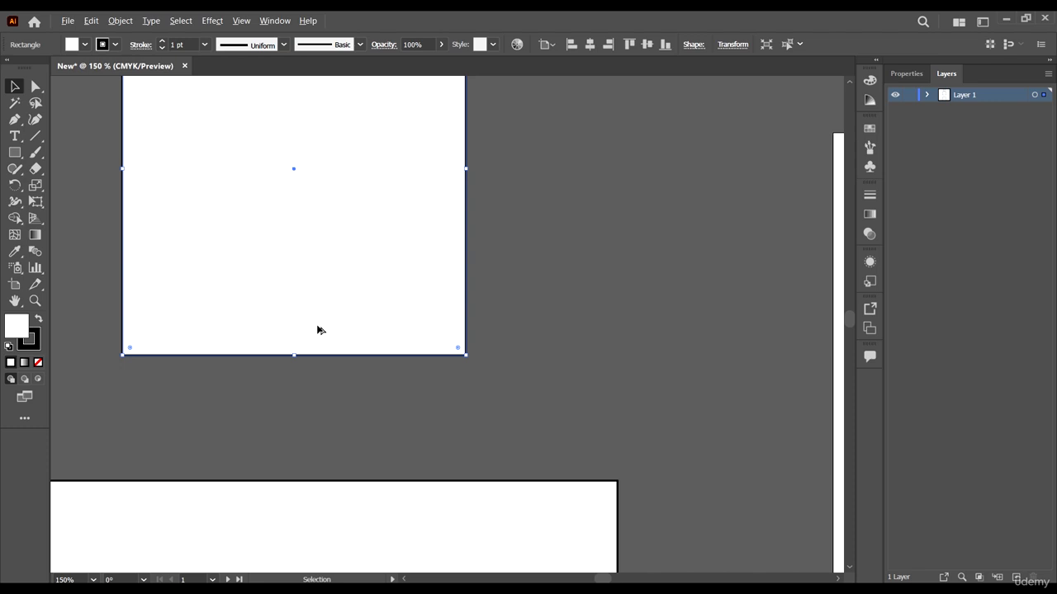
{"action": "scroll", "coordinate": [320, 330], "scroll_direction": "down", "scroll_amount": 4}
{"action": "scroll", "coordinate": [318, 329], "scroll_direction": "up", "scroll_amount": 4}
{"action": "scroll", "coordinate": [318, 328], "scroll_direction": "down", "scroll_amount": 4}
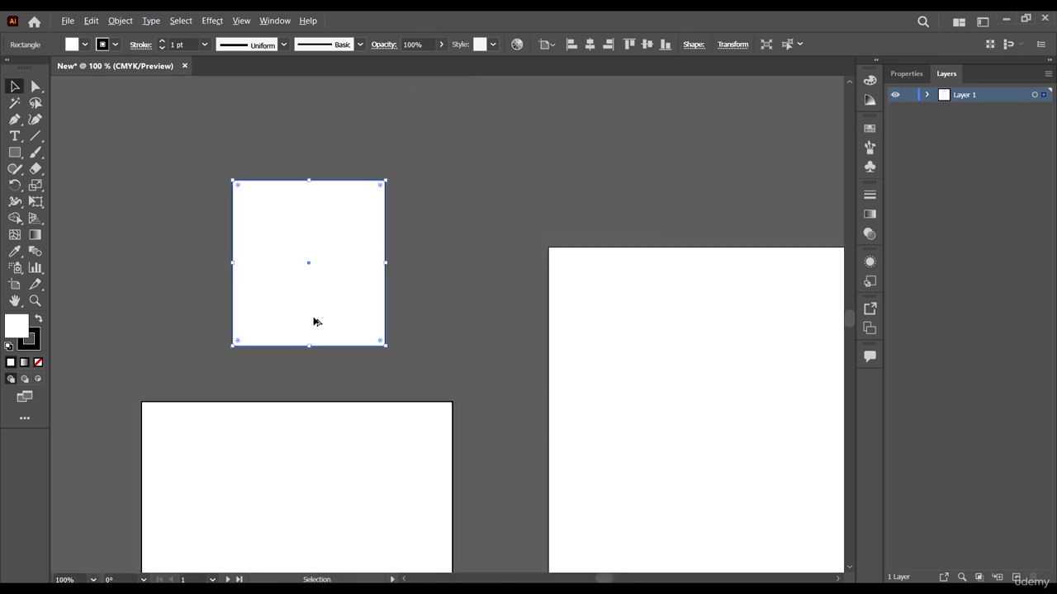
{"action": "scroll", "coordinate": [318, 328], "scroll_direction": "up", "scroll_amount": 4}
{"action": "scroll", "coordinate": [314, 321], "scroll_direction": "up", "scroll_amount": 2}
{"action": "scroll", "coordinate": [314, 321], "scroll_direction": "down", "scroll_amount": 5}
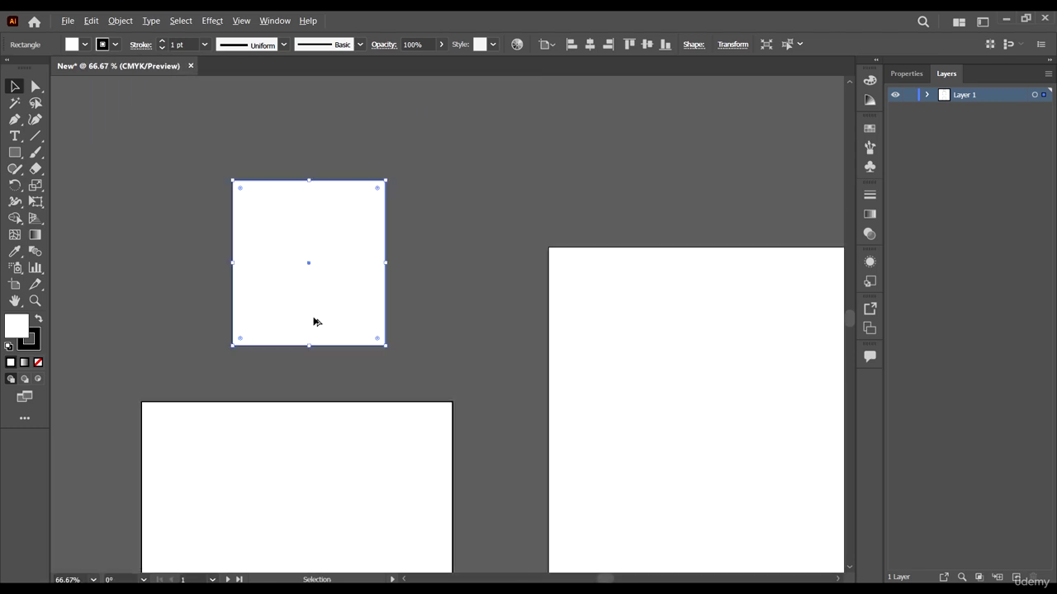
{"action": "scroll", "coordinate": [314, 321], "scroll_direction": "up", "scroll_amount": 2}
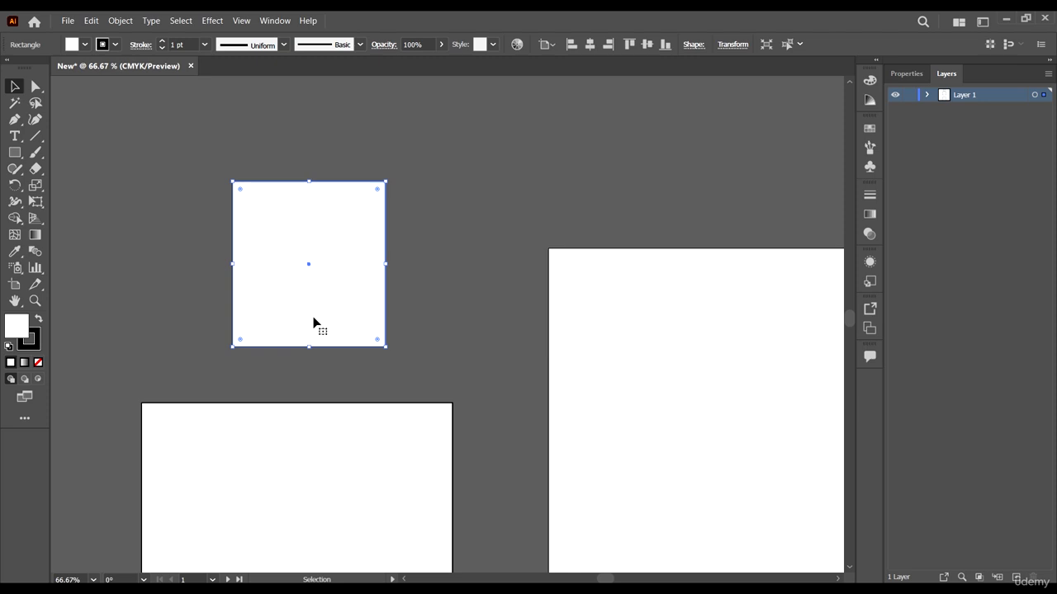
Step: Pan the canvas horizontally back and forth to view the area around the small rectangle
{"action": "scroll", "coordinate": [314, 322], "scroll_direction": "left", "scroll_amount": 2}
{"action": "scroll", "coordinate": [314, 322], "scroll_direction": "right", "scroll_amount": 4}
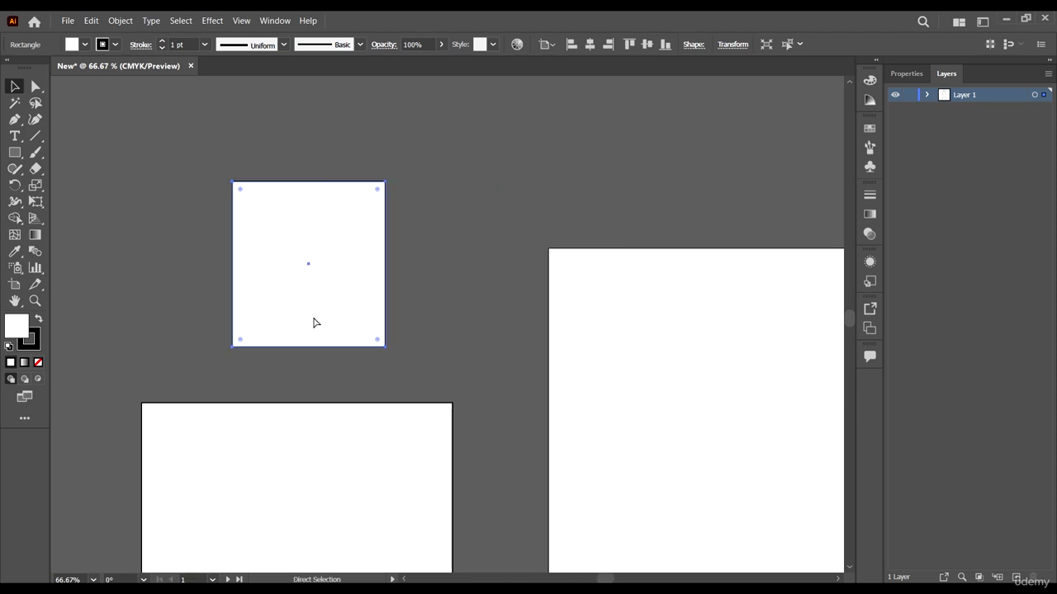
{"action": "key", "text": "ctrl"}
{"action": "scroll", "coordinate": [312, 320], "scroll_direction": "left", "scroll_amount": 4}
{"action": "scroll", "coordinate": [312, 320], "scroll_direction": "right", "scroll_amount": 2}
{"action": "scroll", "coordinate": [312, 320], "scroll_direction": "right", "scroll_amount": 4}
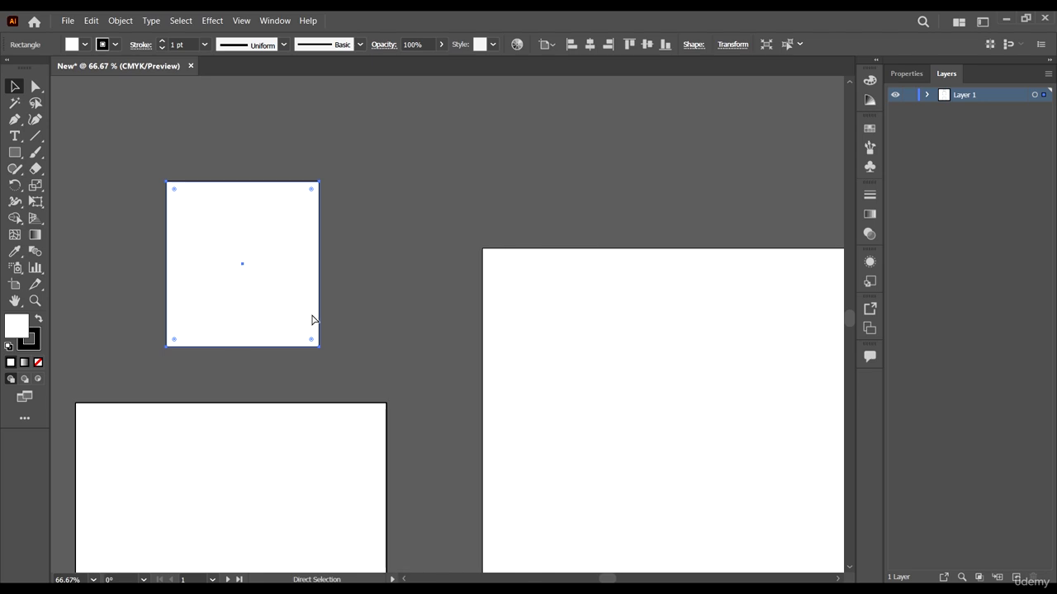
{"action": "scroll", "coordinate": [312, 320], "scroll_direction": "left", "scroll_amount": 4}
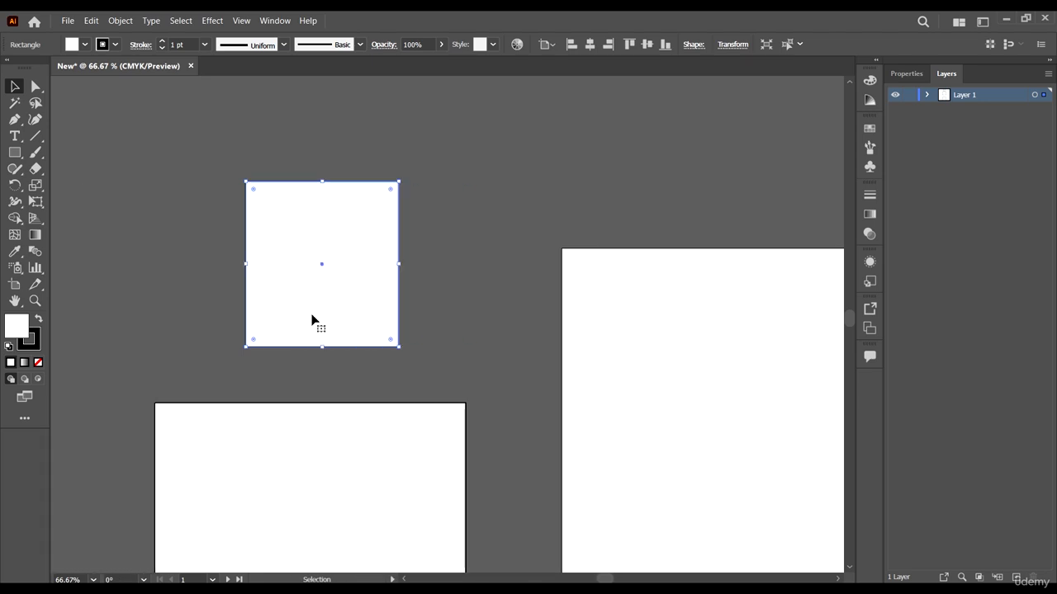
{"action": "scroll", "coordinate": [312, 320], "scroll_direction": "left", "scroll_amount": 2}
{"action": "scroll", "coordinate": [312, 321], "scroll_direction": "right", "scroll_amount": 4}
{"action": "scroll", "coordinate": [312, 319], "scroll_direction": "right", "scroll_amount": 4}
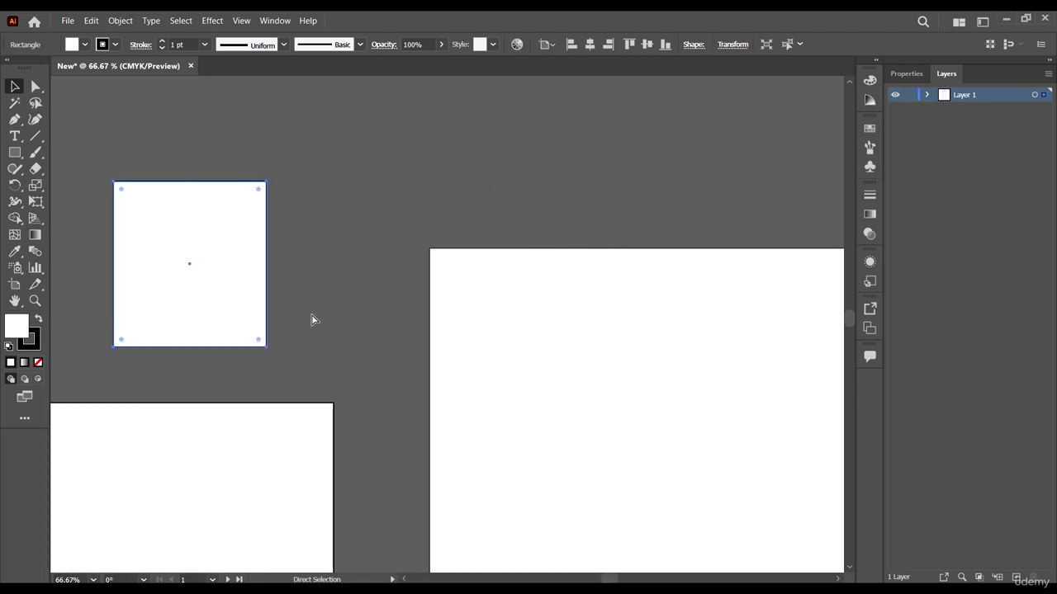
{"action": "scroll", "coordinate": [300, 307], "scroll_direction": "left", "scroll_amount": 2}
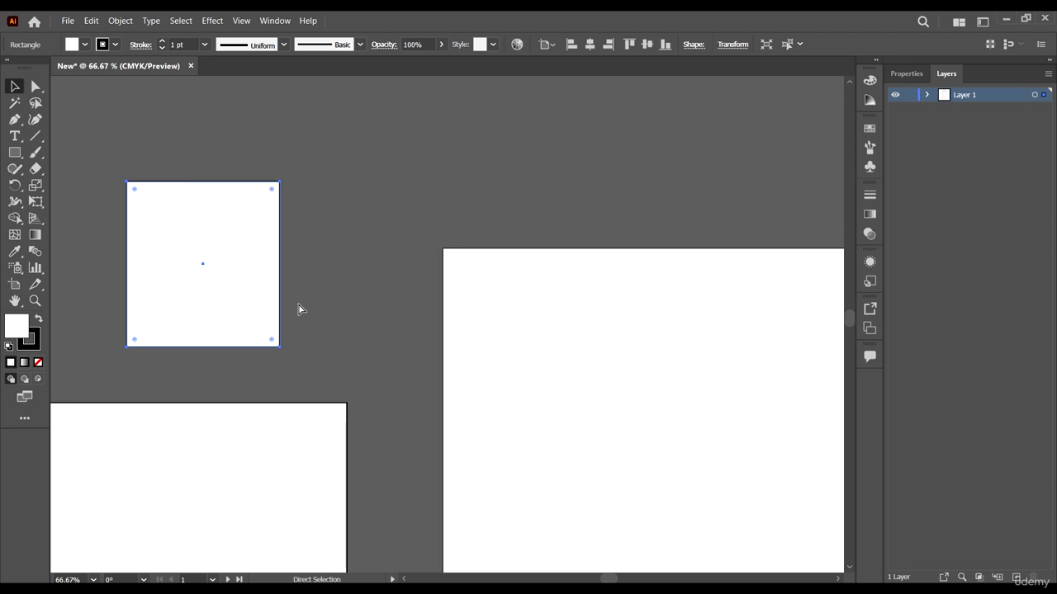
{"action": "scroll", "coordinate": [297, 307], "scroll_direction": "right", "scroll_amount": 2}
{"action": "scroll", "coordinate": [297, 307], "scroll_direction": "left", "scroll_amount": 5}
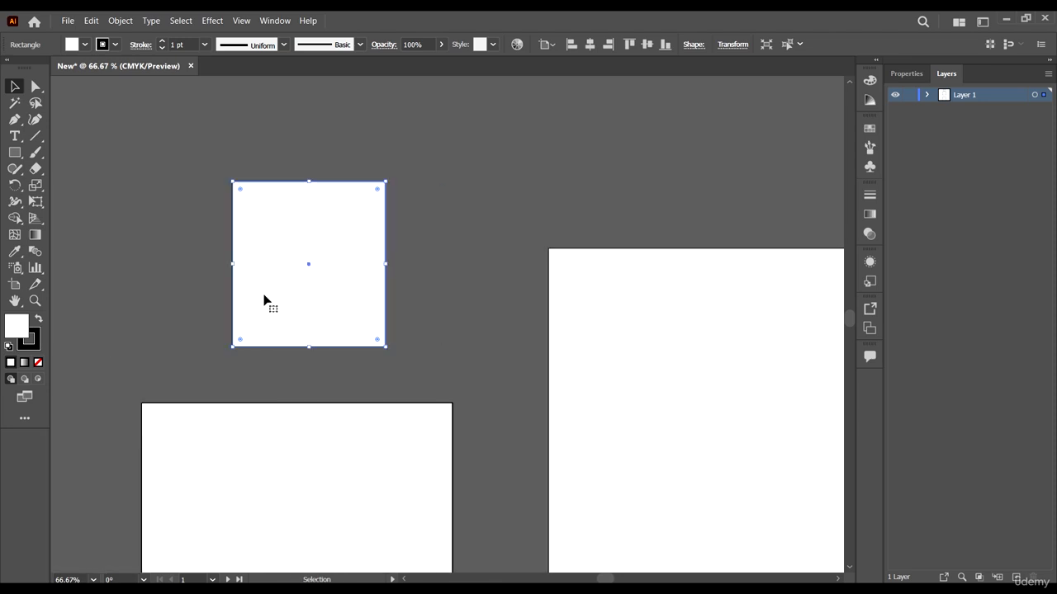
Step: With the Selection tool, move the large middle rectangle to the left and the small upper rectangle upward, and deselect
{"action": "scroll", "coordinate": [264, 299], "scroll_direction": "up", "scroll_amount": 1}
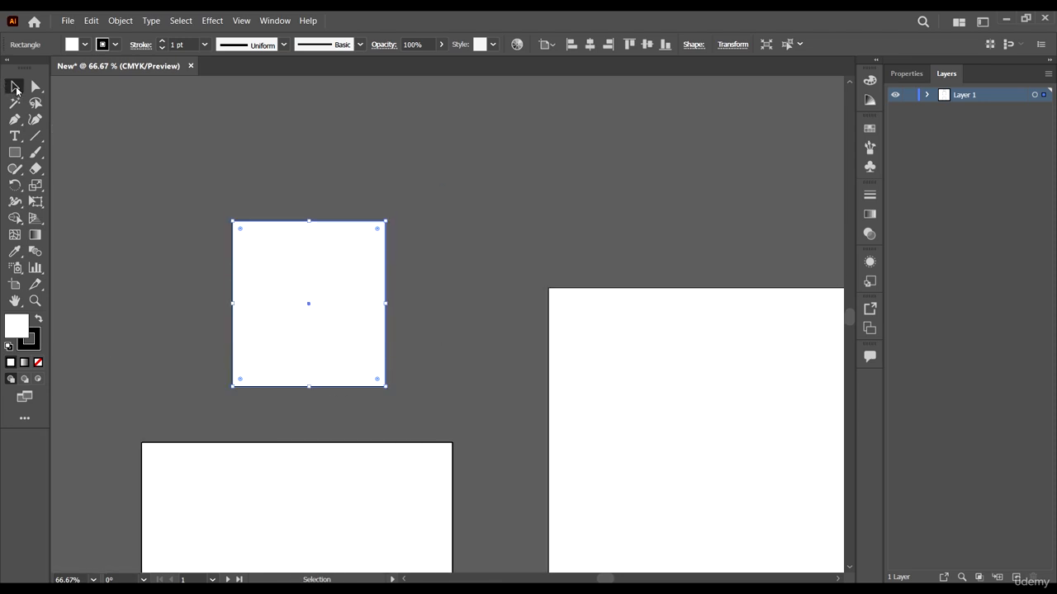
{"action": "left_click", "coordinate": [302, 358]}
{"action": "left_click", "coordinate": [309, 475]}
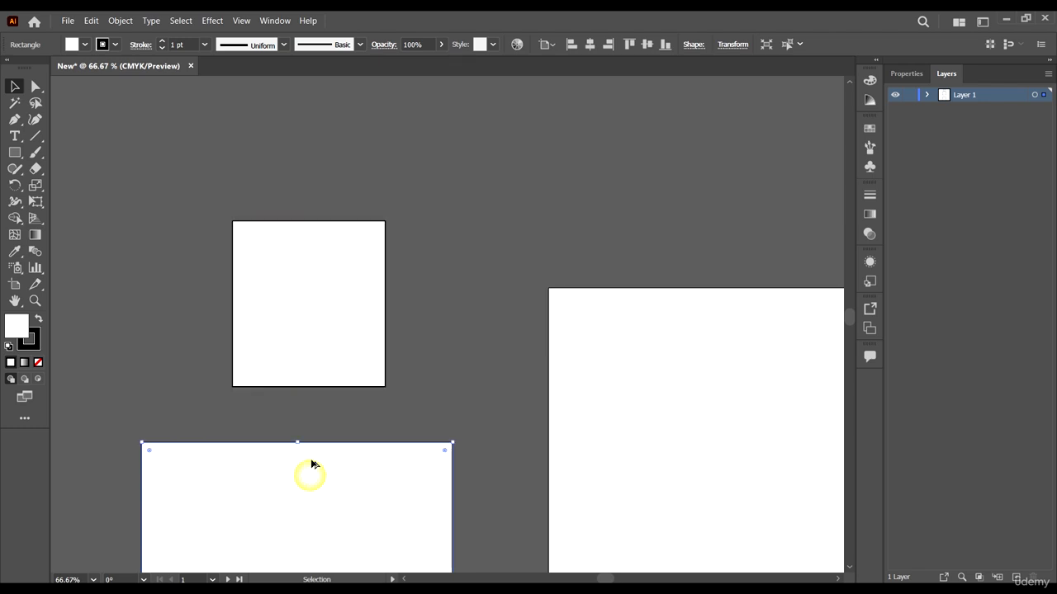
{"action": "scroll", "coordinate": [312, 465], "scroll_direction": "down", "scroll_amount": 2}
{"action": "scroll", "coordinate": [316, 454], "scroll_direction": "down", "scroll_amount": 2}
{"action": "left_click_drag", "start_coordinate": [320, 453], "coordinate": [242, 439]}
{"action": "left_click_drag", "start_coordinate": [329, 317], "coordinate": [323, 241]}
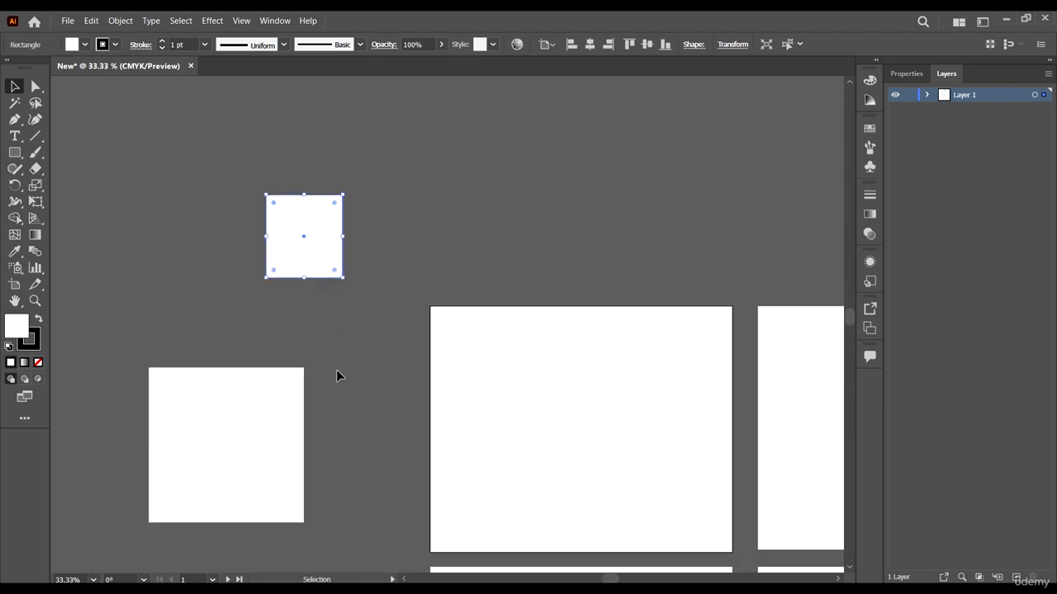
{"action": "left_click", "coordinate": [339, 367]}
Step: Switch to the Direct Selection tool and select the small upper rectangle
{"action": "scroll", "coordinate": [146, 207], "scroll_direction": "up", "scroll_amount": 1}
{"action": "scroll", "coordinate": [181, 253], "scroll_direction": "up", "scroll_amount": 2}
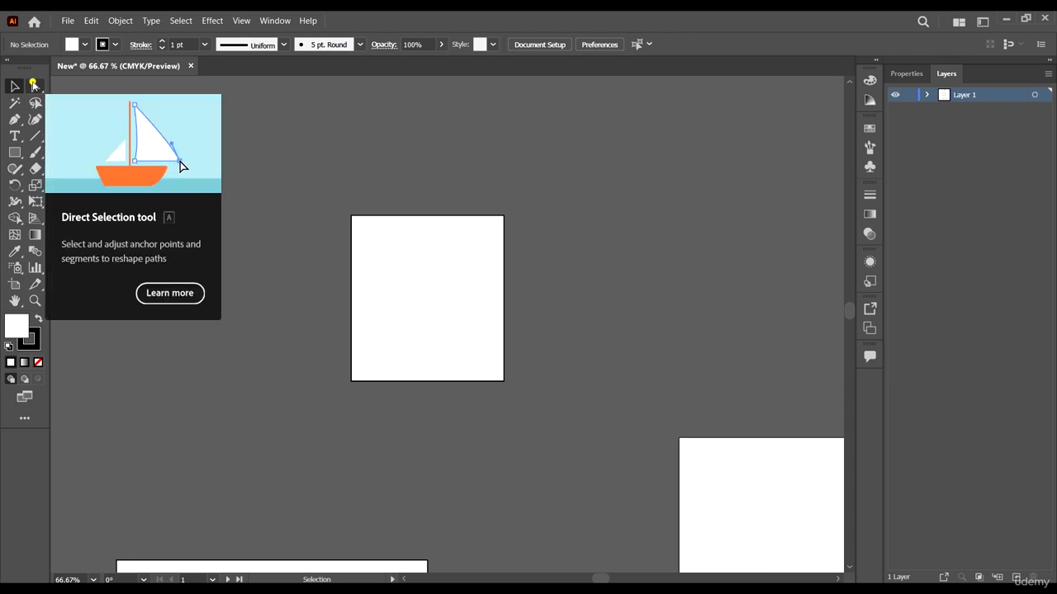
{"action": "left_click", "coordinate": [34, 85]}
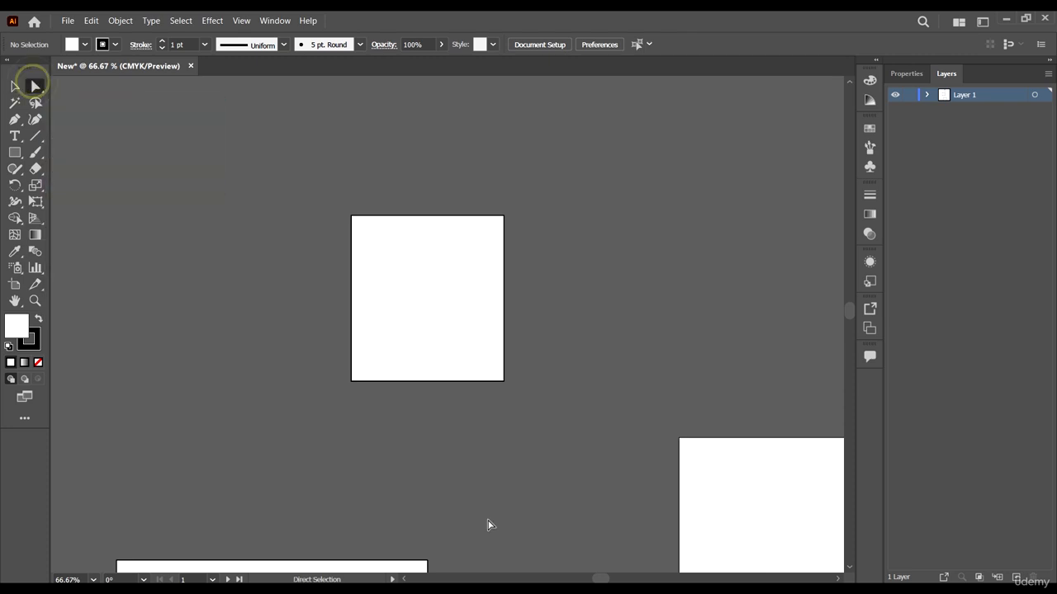
{"action": "left_click", "coordinate": [550, 467]}
{"action": "left_click", "coordinate": [430, 261]}
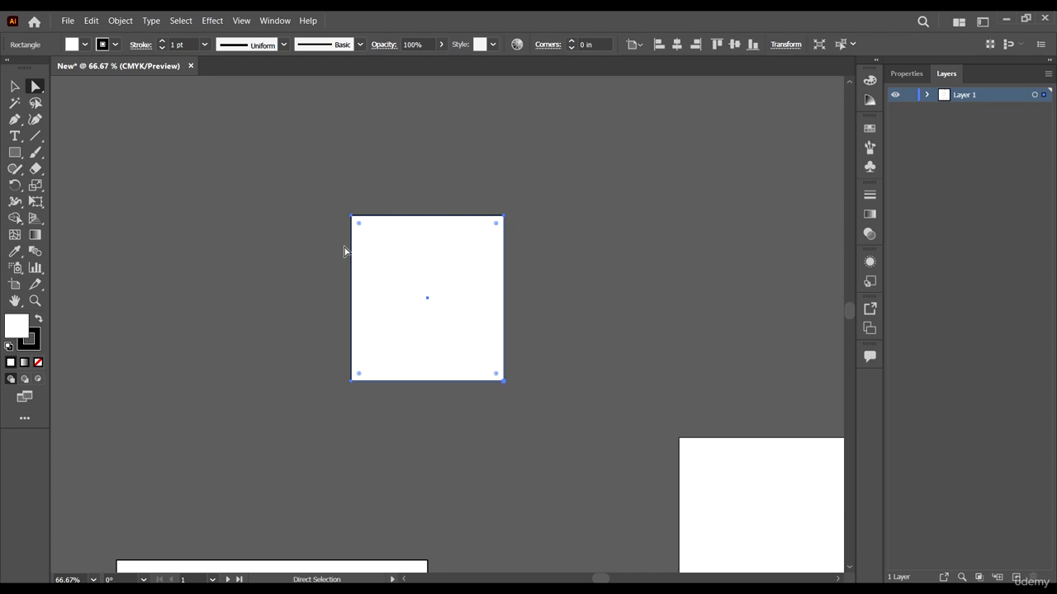
{"action": "scroll", "coordinate": [345, 223], "scroll_direction": "up", "scroll_amount": 1}
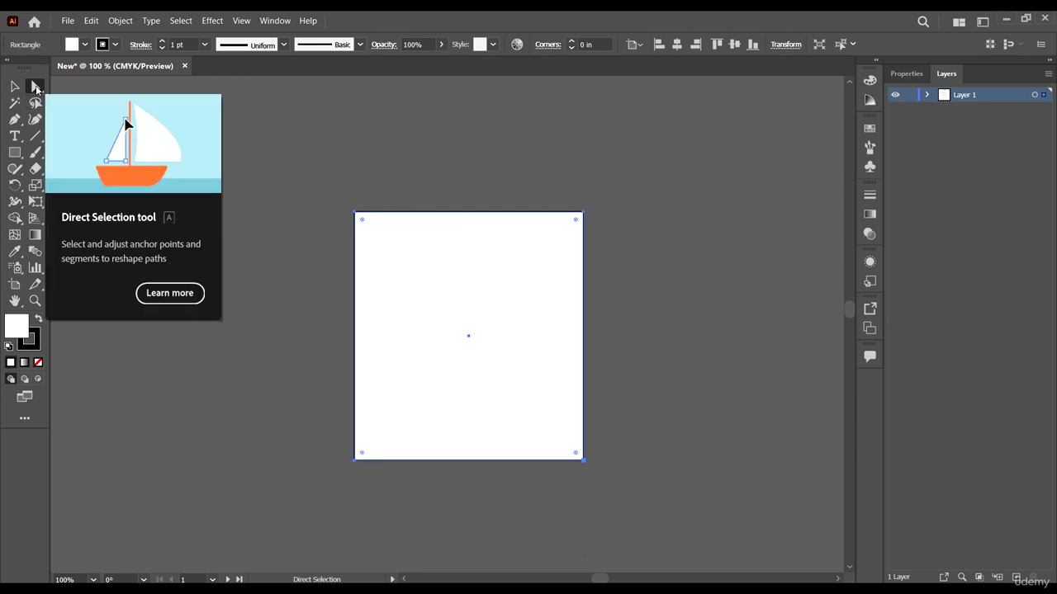
Step: Reshape the small rectangle by moving its lower-left anchor point inward to about X -5.79 in, Y -1.75 in, with Properties displayed
{"action": "left_click", "coordinate": [353, 462]}
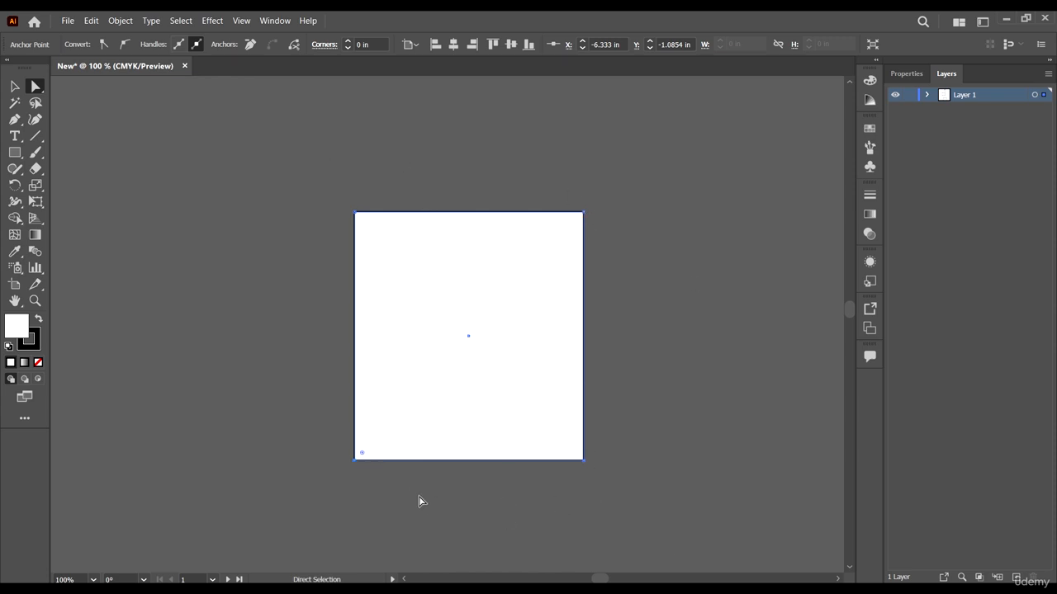
{"action": "left_click_drag", "start_coordinate": [355, 460], "coordinate": [333, 457]}
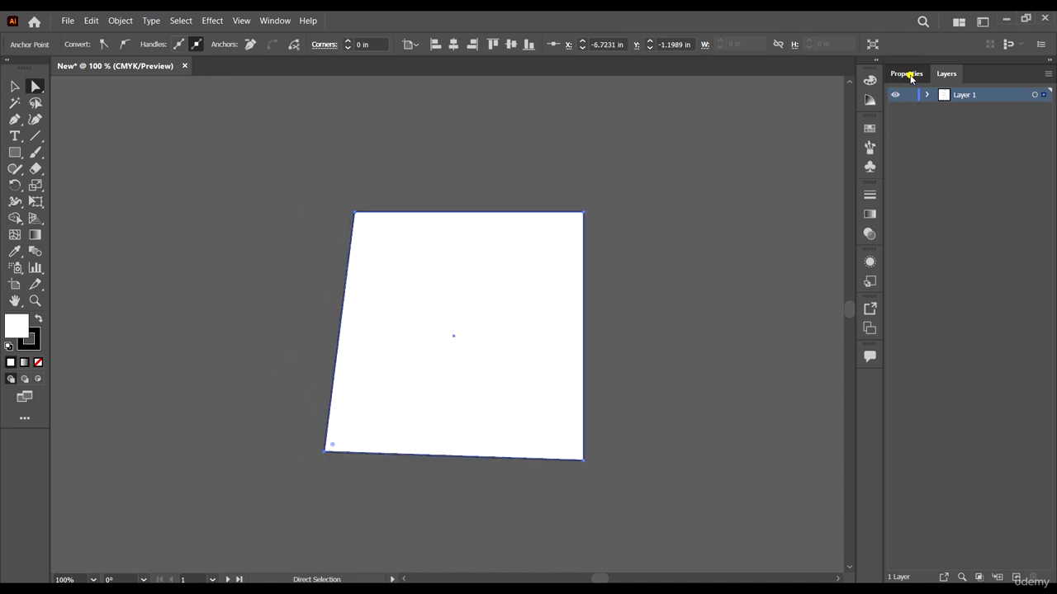
{"action": "left_click", "coordinate": [909, 75]}
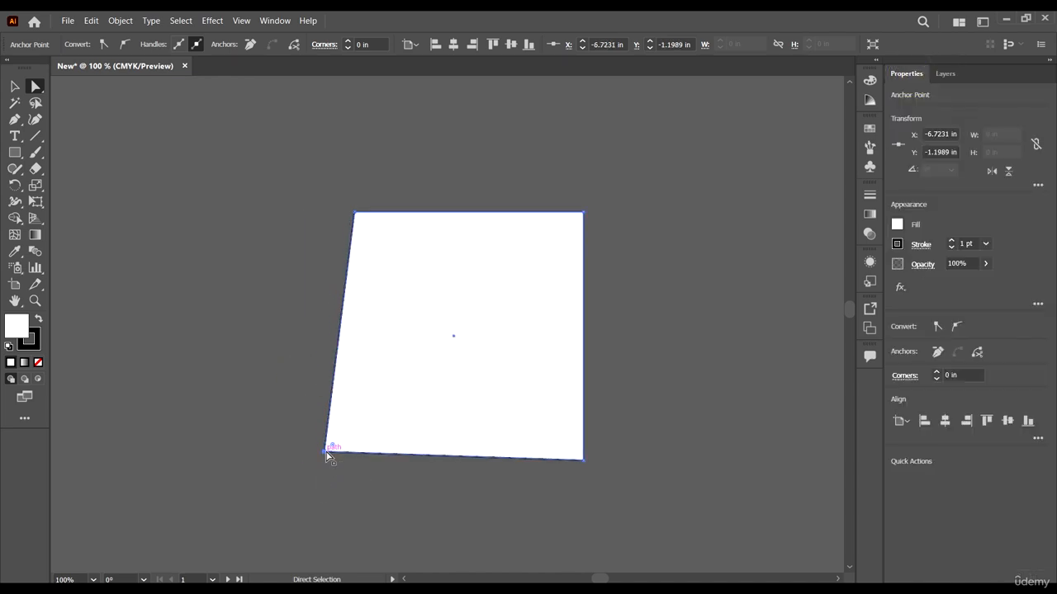
{"action": "left_click_drag", "start_coordinate": [327, 454], "coordinate": [397, 408]}
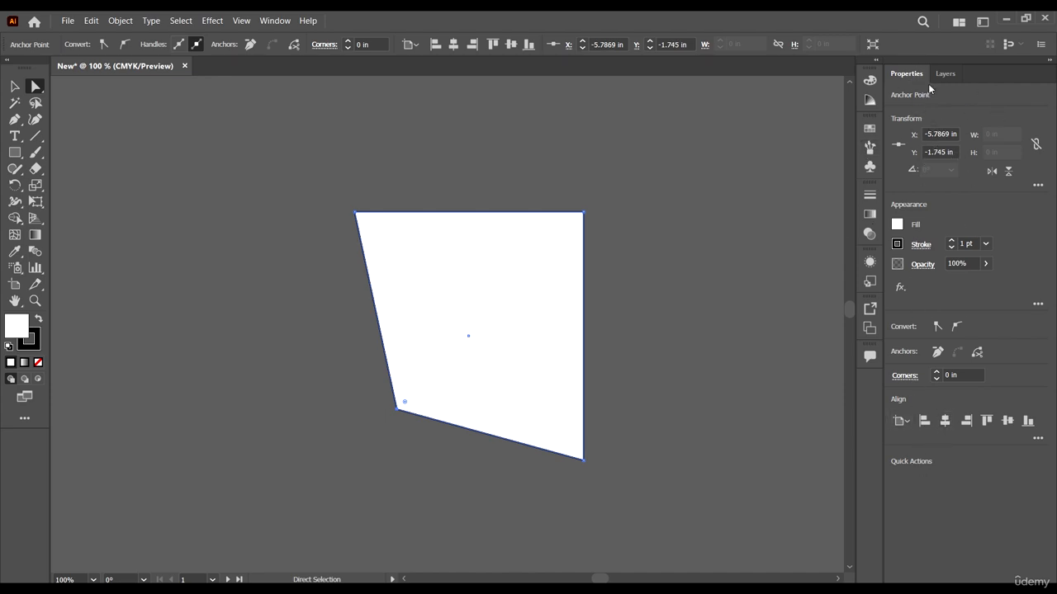
{"action": "left_click_drag", "start_coordinate": [397, 434], "coordinate": [383, 400]}
Step: Set the Y position of the selected lower-left anchor point to -1.875 in
{"action": "left_click", "coordinate": [923, 137]}
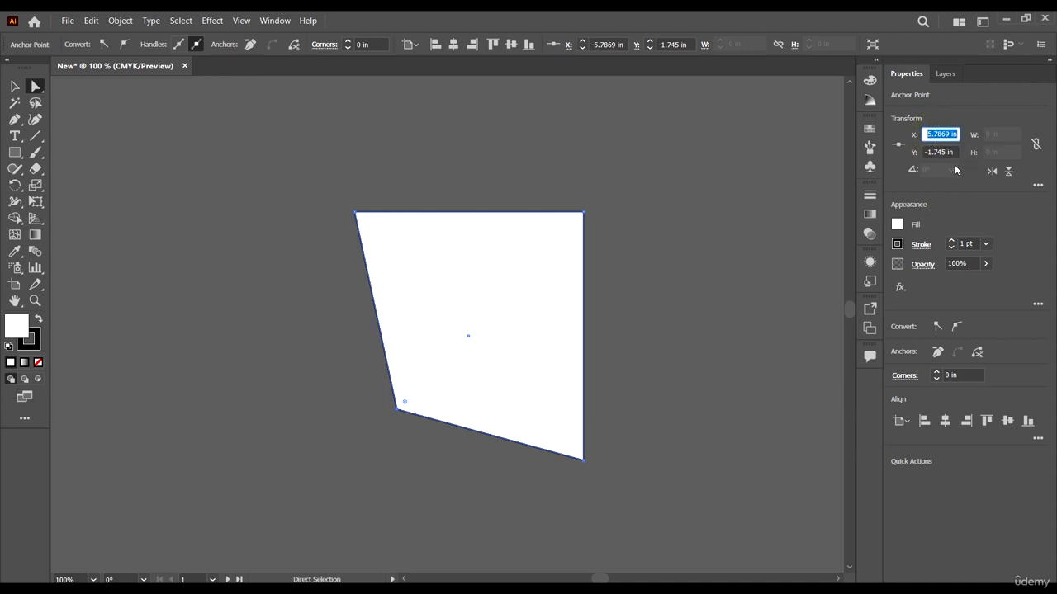
{"action": "key", "text": "Tab"}
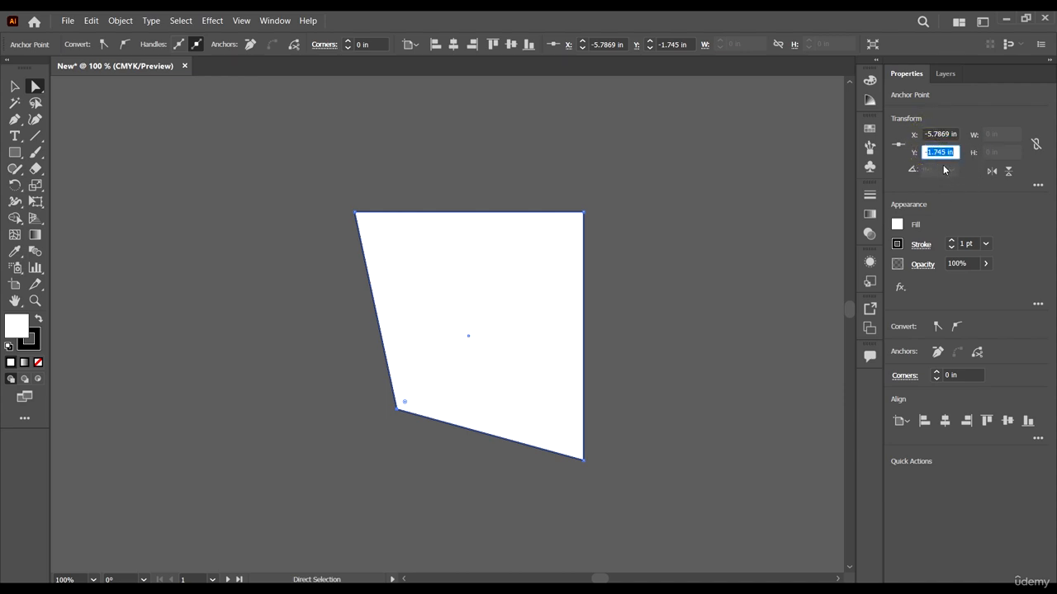
{"action": "type", "text": "-1.875"}
{"action": "key", "text": "Return"}
{"action": "left_click", "coordinate": [983, 209]}
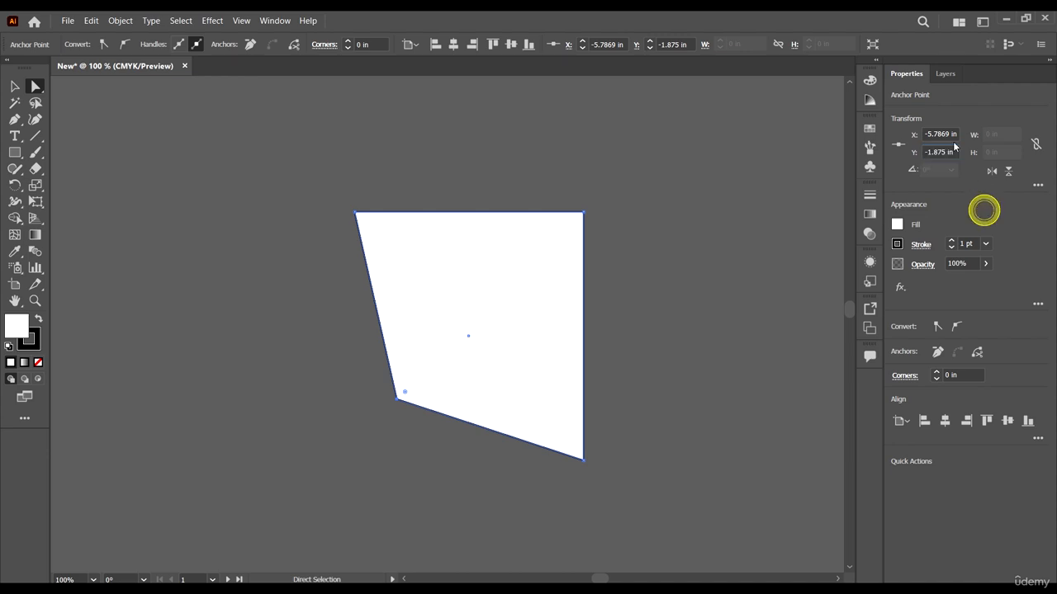
{"action": "left_click", "coordinate": [939, 135]}
{"action": "left_click", "coordinate": [931, 152]}
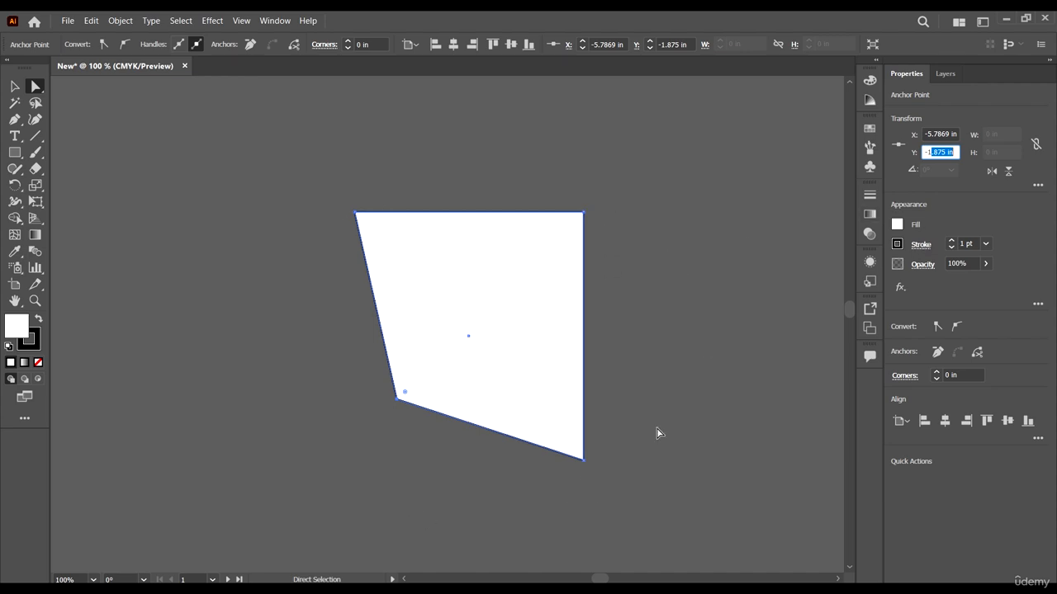
Step: Select the whole reshaped path by its fill near the upper-right corner, using the Direct Selection tool
{"action": "scroll", "coordinate": [586, 216], "scroll_direction": "up", "scroll_amount": 4, "text": "alt"}
{"action": "scroll", "coordinate": [588, 220], "scroll_direction": "up", "scroll_amount": 4, "text": "alt"}
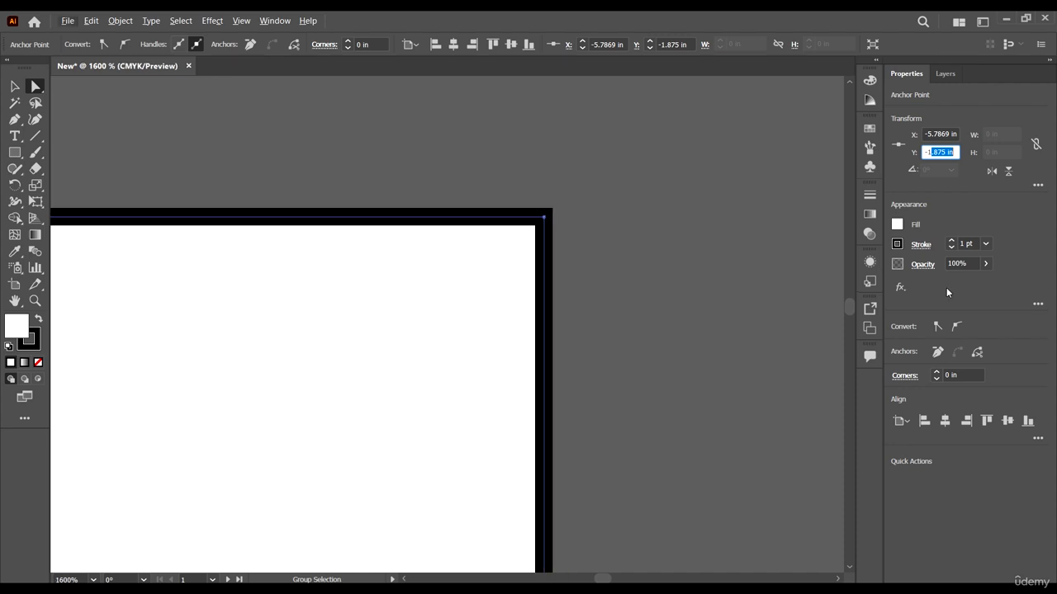
{"action": "left_click", "coordinate": [492, 320]}
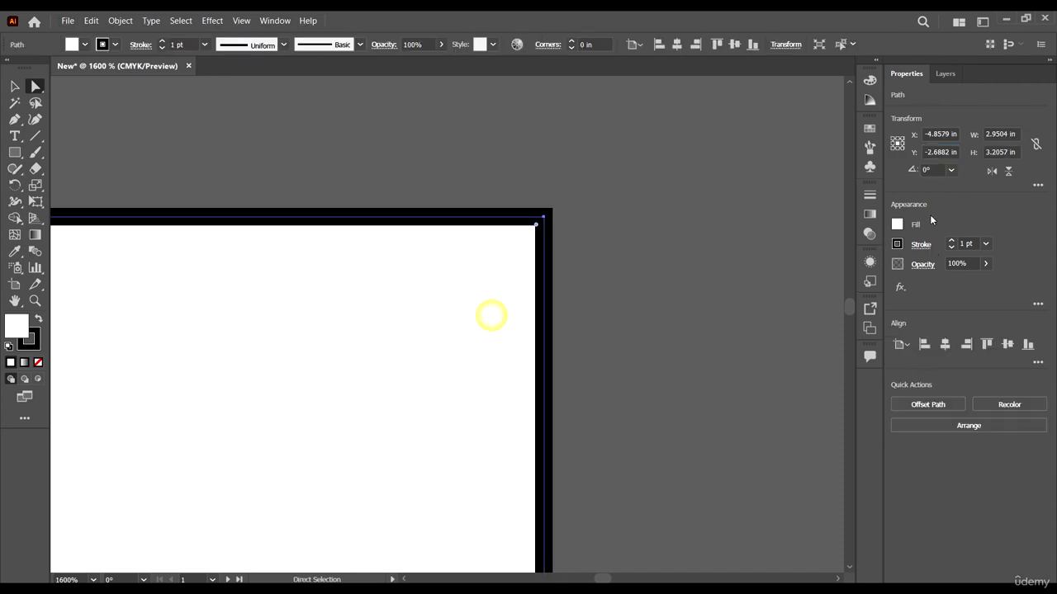
Step: Select only the lower-left anchor point of the reshaped path with the Direct Selection tool
{"action": "left_click", "coordinate": [482, 284]}
{"action": "scroll", "coordinate": [608, 295], "scroll_direction": "down", "scroll_amount": 5, "text": "alt"}
{"action": "scroll", "coordinate": [629, 368], "scroll_direction": "down", "scroll_amount": 5, "text": "alt"}
Step: Increase the path's stroke weight to 8 pt, and reduce it to 4 pt
{"action": "scroll", "coordinate": [629, 368], "scroll_direction": "down", "scroll_amount": 2}
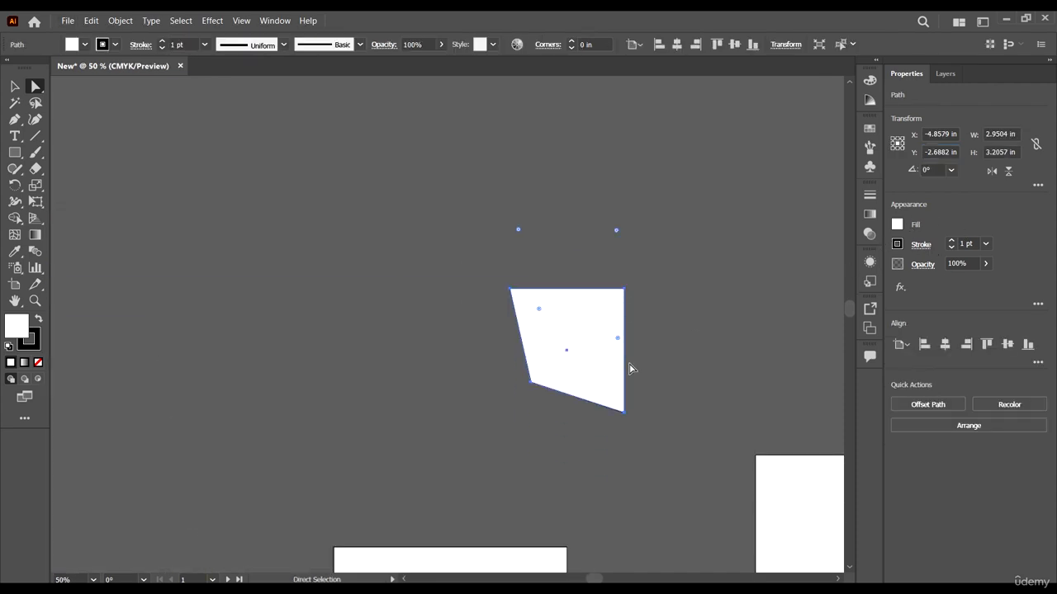
{"action": "scroll", "coordinate": [567, 384], "scroll_direction": "up", "scroll_amount": 4, "text": "alt"}
{"action": "left_click_drag", "start_coordinate": [517, 392], "coordinate": [289, 193]}
{"action": "scroll", "coordinate": [336, 269], "scroll_direction": "up", "scroll_amount": 1}
{"action": "scroll", "coordinate": [336, 270], "scroll_direction": "up", "scroll_amount": 1}
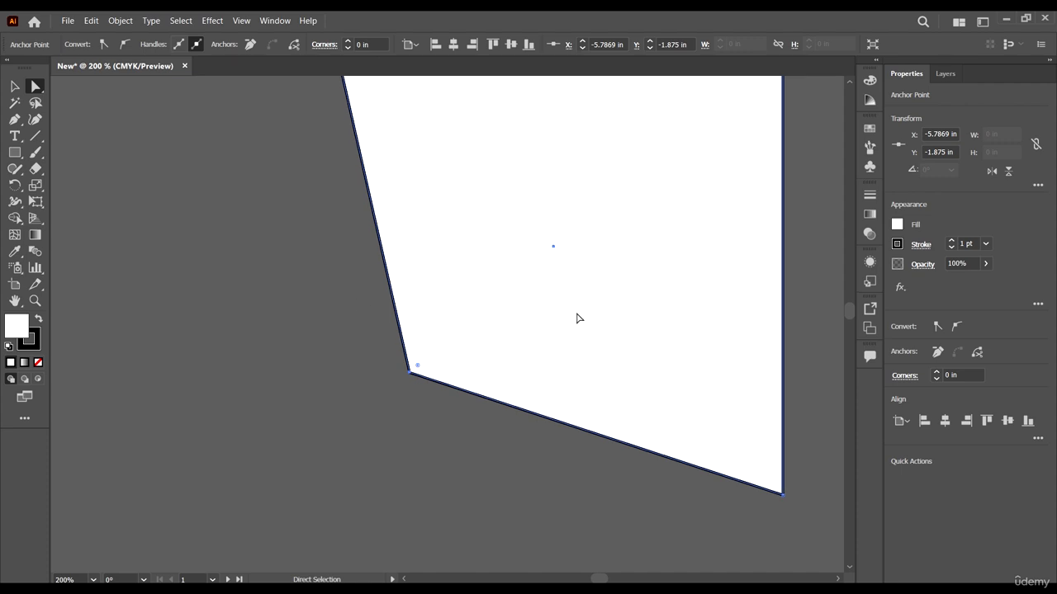
{"action": "scroll", "coordinate": [477, 342], "scroll_direction": "up", "scroll_amount": 3}
{"action": "scroll", "coordinate": [465, 406], "scroll_direction": "down", "scroll_amount": 2, "text": "alt"}
{"action": "scroll", "coordinate": [446, 408], "scroll_direction": "up", "scroll_amount": 2, "text": "alt"}
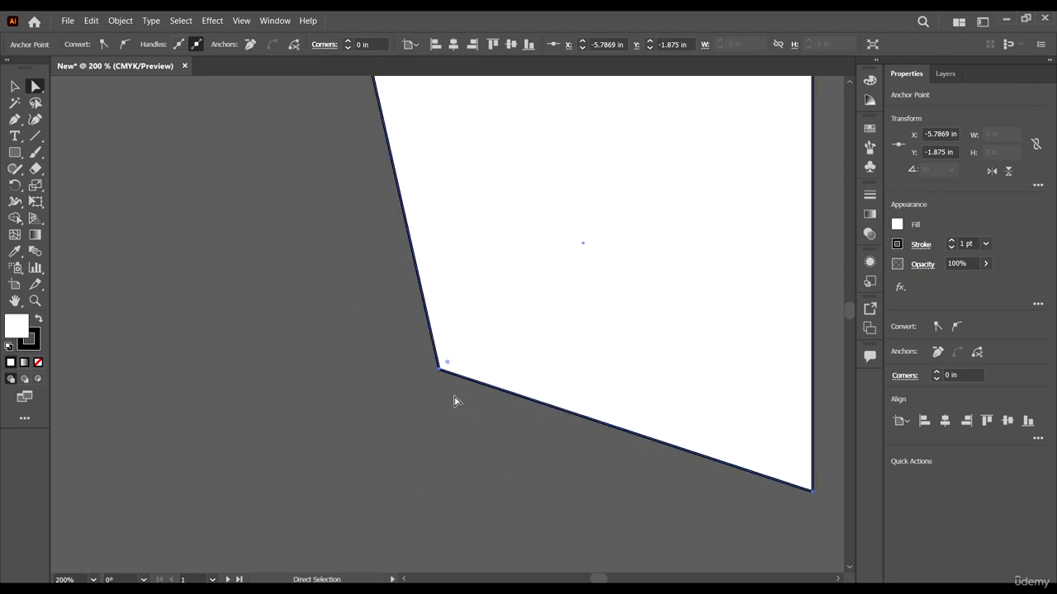
{"action": "left_click", "coordinate": [952, 242]}
{"action": "left_click", "coordinate": [952, 242]}
{"action": "left_click", "coordinate": [952, 242]}
{"action": "left_click", "coordinate": [951, 241]}
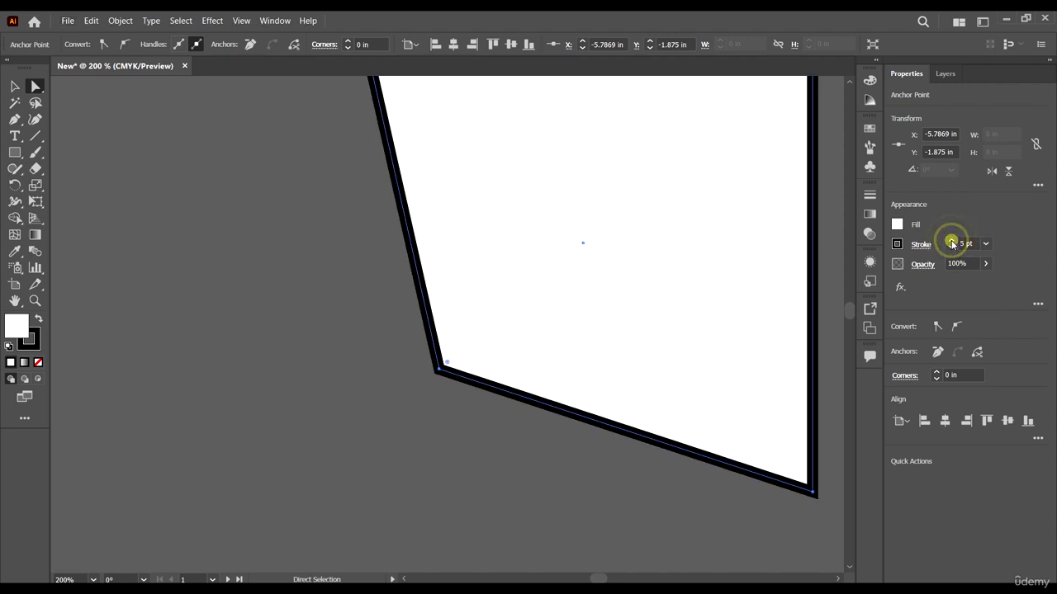
{"action": "left_click", "coordinate": [952, 242]}
{"action": "left_click", "coordinate": [952, 242]}
{"action": "left_click", "coordinate": [952, 242]}
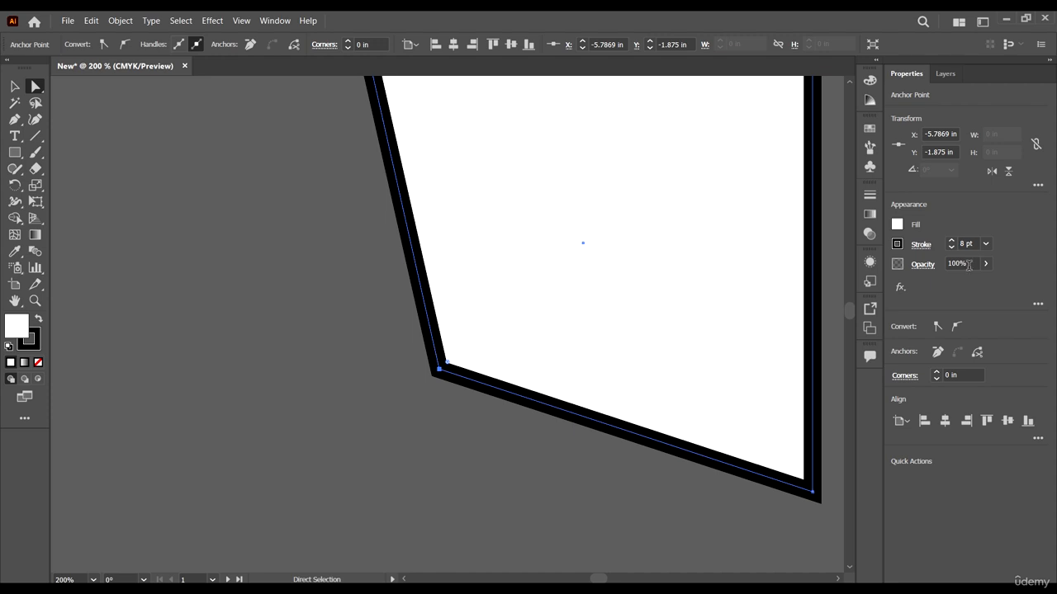
{"action": "left_click", "coordinate": [952, 248]}
{"action": "left_click", "coordinate": [951, 247]}
{"action": "left_click", "coordinate": [952, 248]}
{"action": "left_click", "coordinate": [952, 248]}
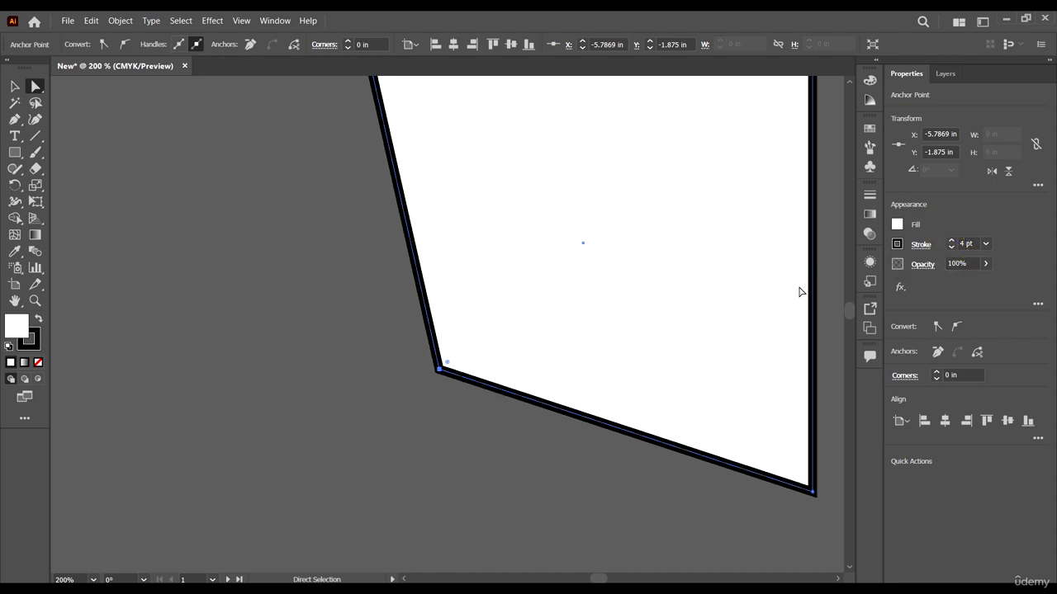
Step: Try lower opacities on the path, such as 10% and 29%, and restore it to 100%
{"action": "scroll", "coordinate": [442, 355], "scroll_direction": "up", "scroll_amount": 1}
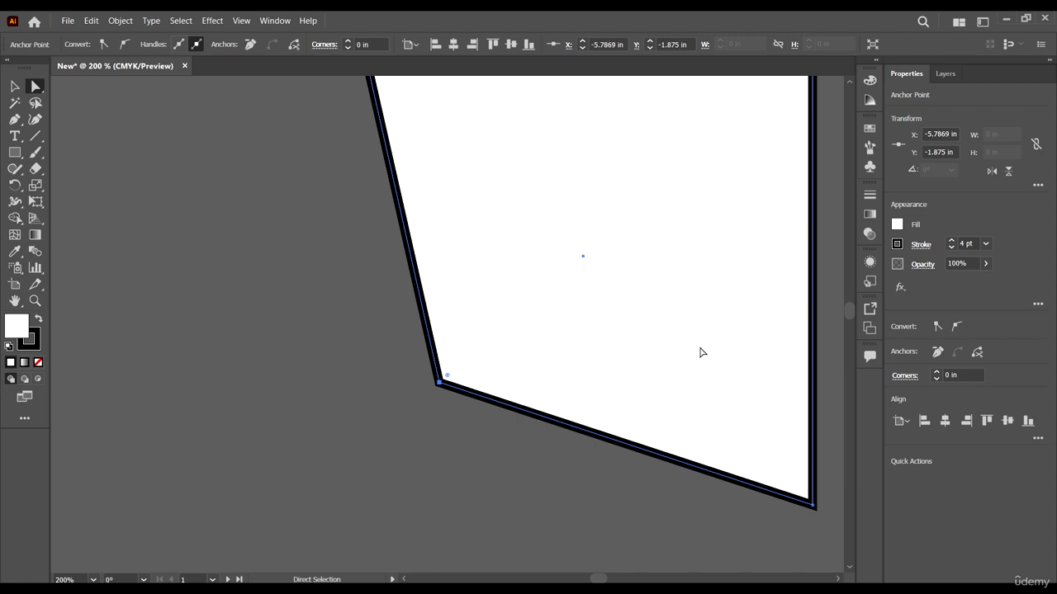
{"action": "left_click", "coordinate": [986, 263]}
{"action": "left_click_drag", "start_coordinate": [983, 281], "coordinate": [937, 293]}
{"action": "left_click", "coordinate": [939, 292]}
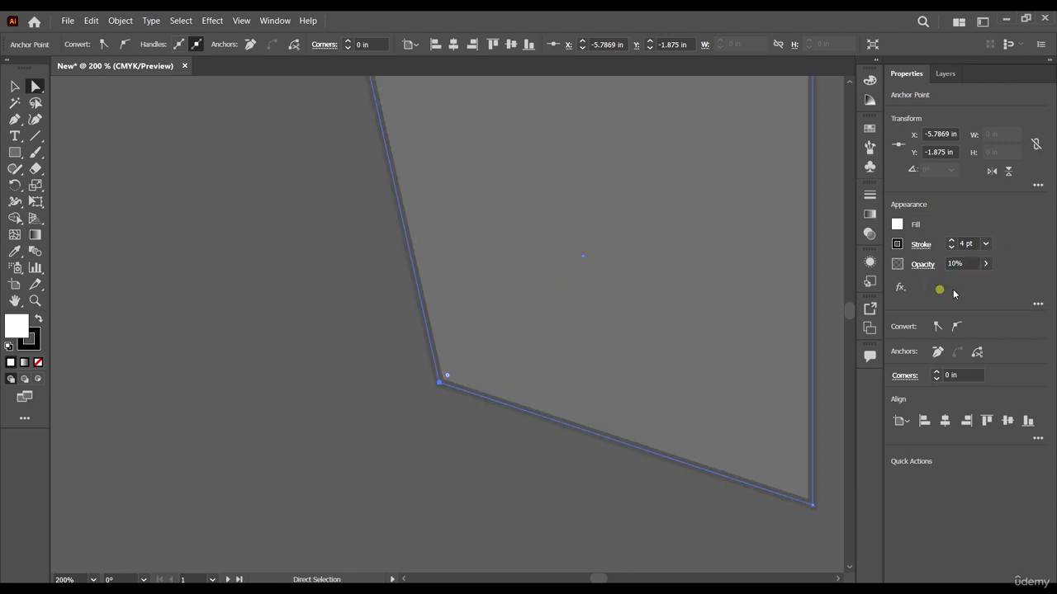
{"action": "left_click", "coordinate": [986, 265]}
{"action": "left_click", "coordinate": [957, 282]}
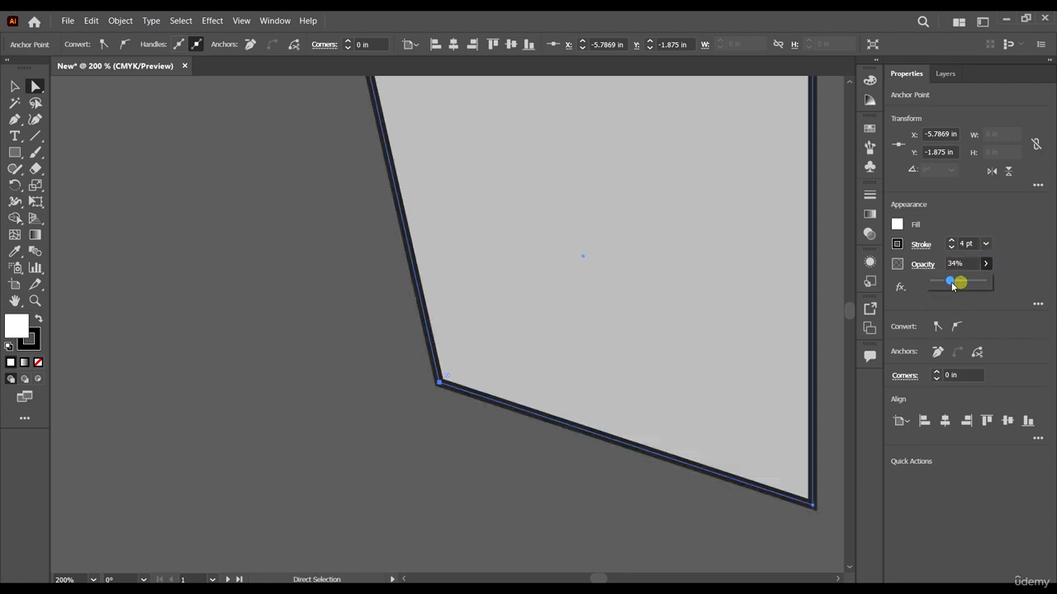
{"action": "left_click_drag", "start_coordinate": [957, 281], "coordinate": [949, 282]}
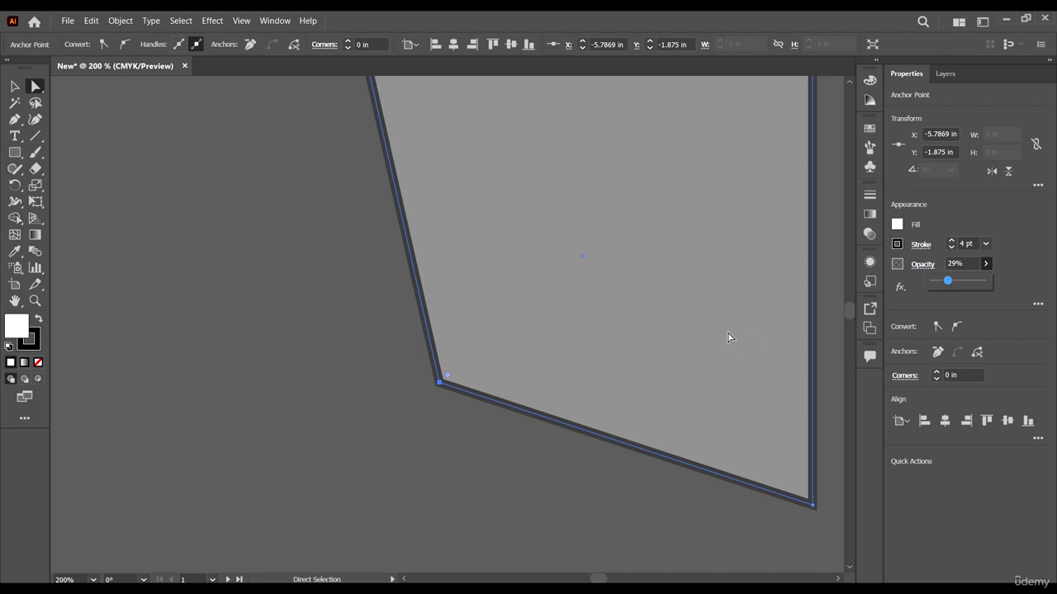
{"action": "left_click_drag", "start_coordinate": [949, 283], "coordinate": [982, 282]}
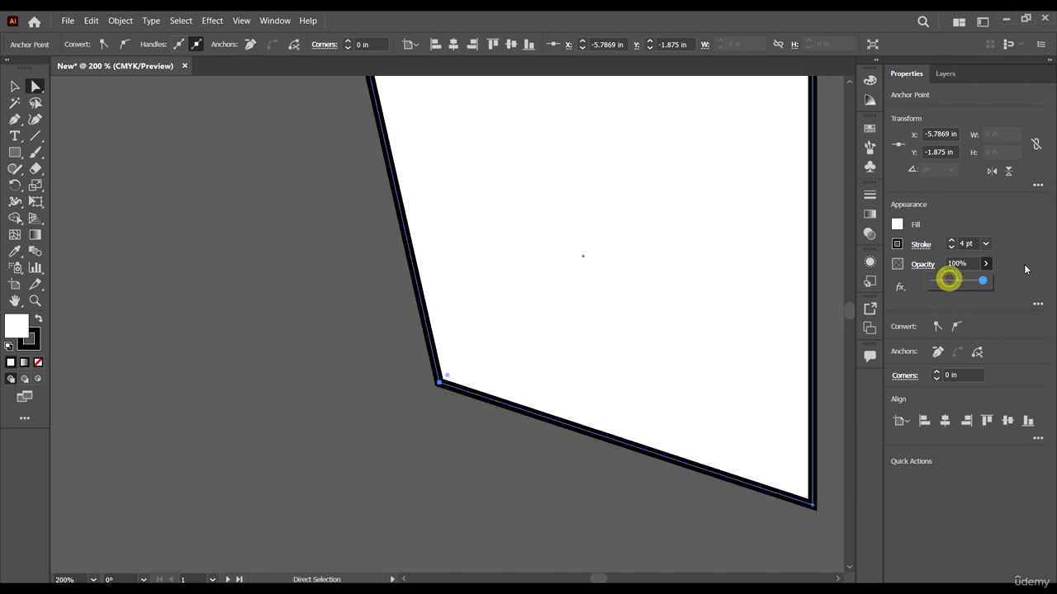
Step: Look through the effects available for the path without applying any
{"action": "left_click", "coordinate": [904, 290]}
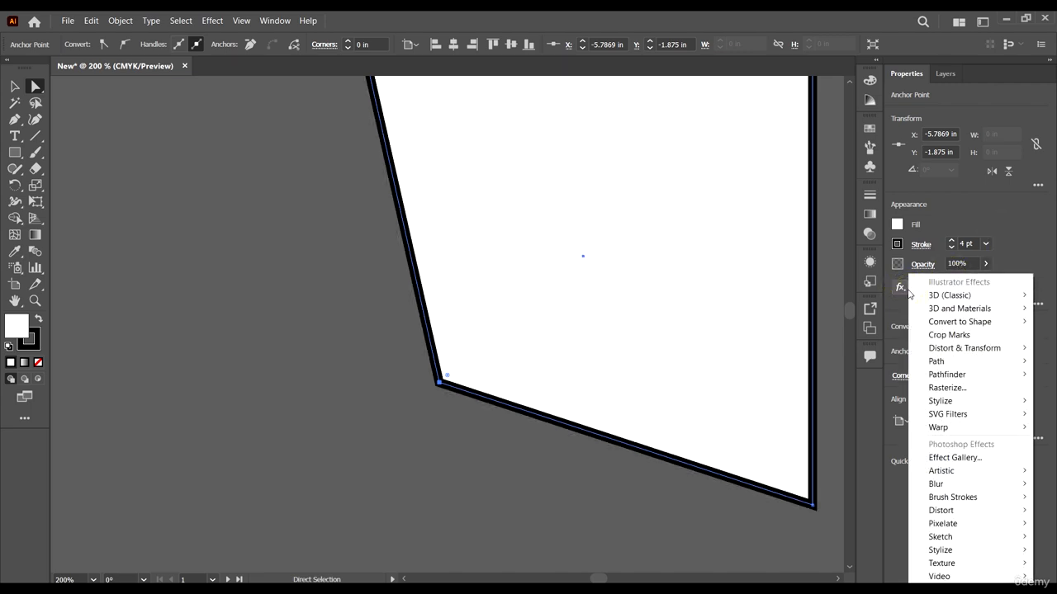
{"action": "left_click", "coordinate": [1043, 231]}
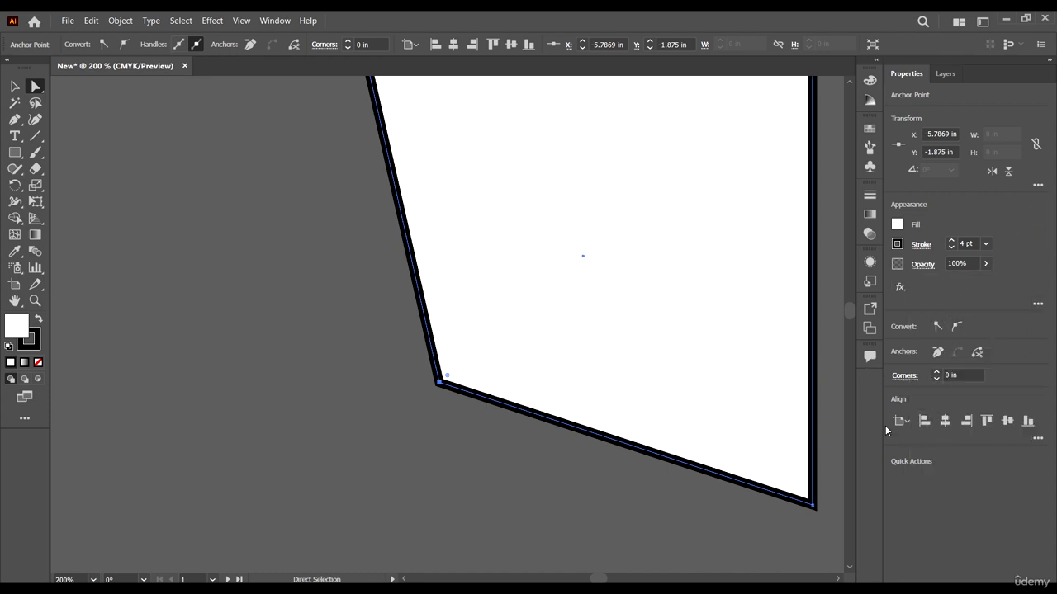
Step: Select the whole reshaped path with the Selection tool and align it to the artboard's horizontal center
{"action": "scroll", "coordinate": [569, 348], "scroll_direction": "down", "scroll_amount": 4, "text": "alt"}
{"action": "scroll", "coordinate": [620, 392], "scroll_direction": "down", "scroll_amount": 1}
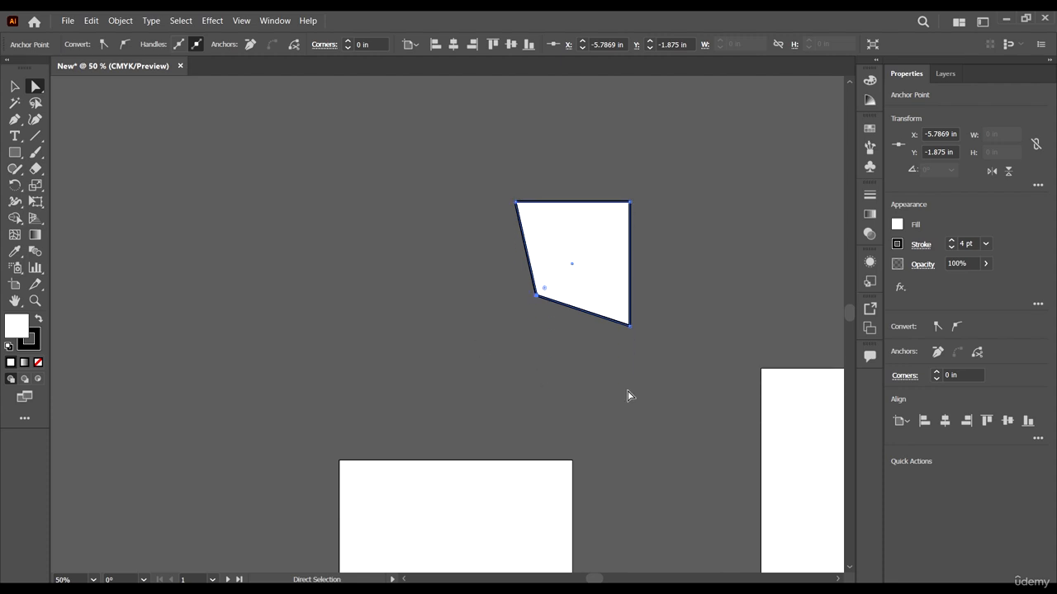
{"action": "left_click", "coordinate": [435, 267]}
{"action": "key", "text": "v"}
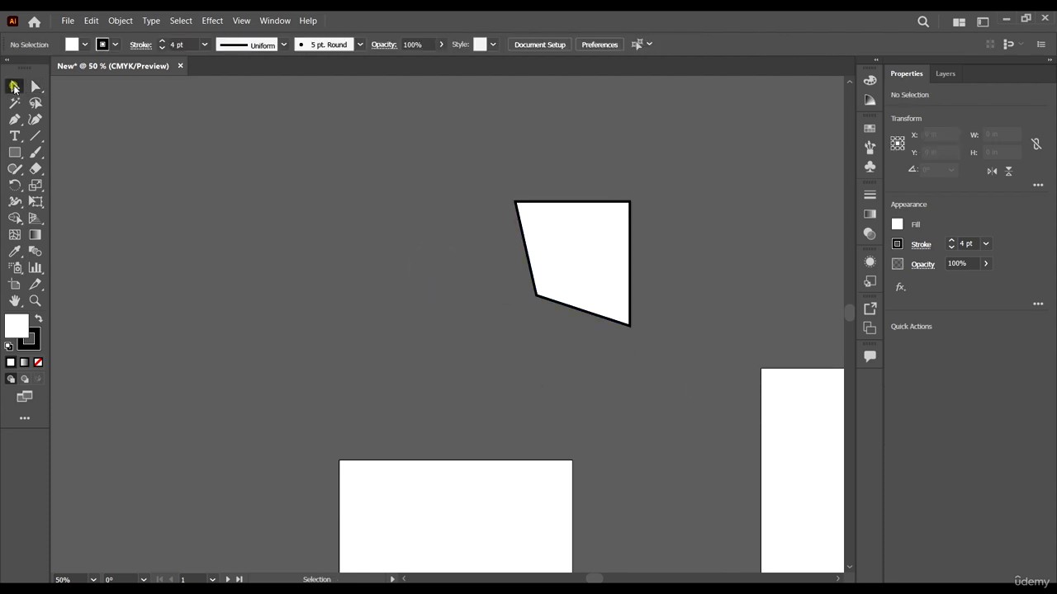
{"action": "left_click", "coordinate": [437, 322]}
{"action": "left_click", "coordinate": [559, 239]}
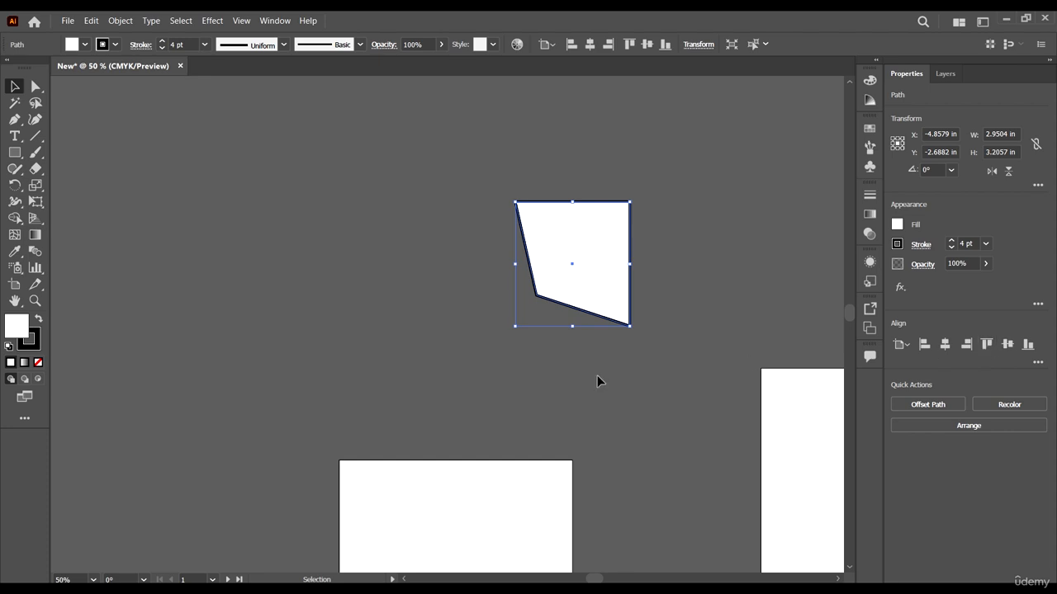
{"action": "left_click", "coordinate": [945, 344]}
Step: Move the path down onto the first artboard and center it vertically and horizontally
{"action": "scroll", "coordinate": [462, 323], "scroll_direction": "down", "scroll_amount": 1}
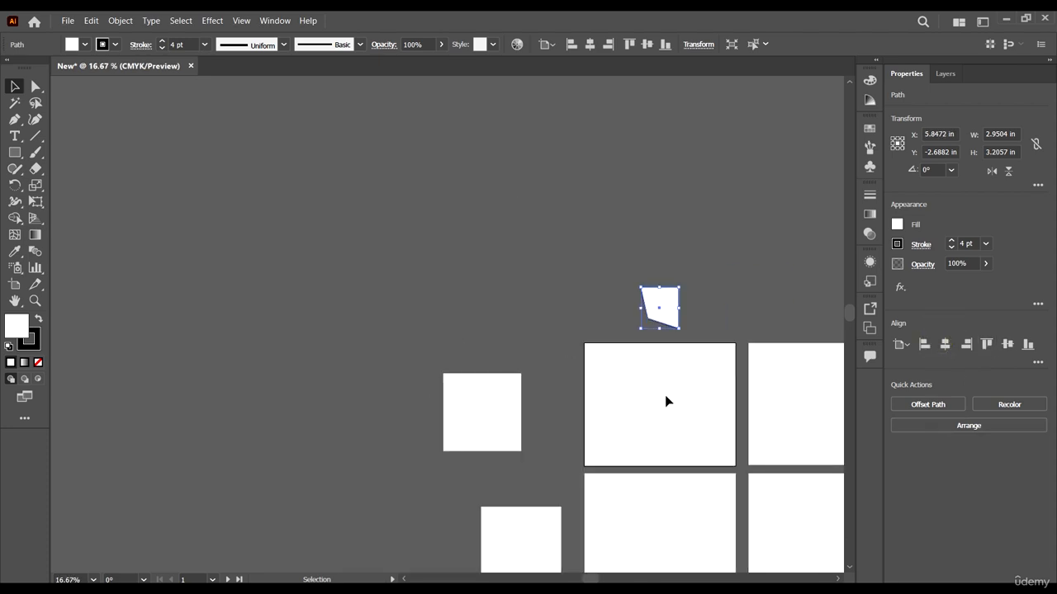
{"action": "scroll", "coordinate": [664, 394], "scroll_direction": "up", "scroll_amount": 2}
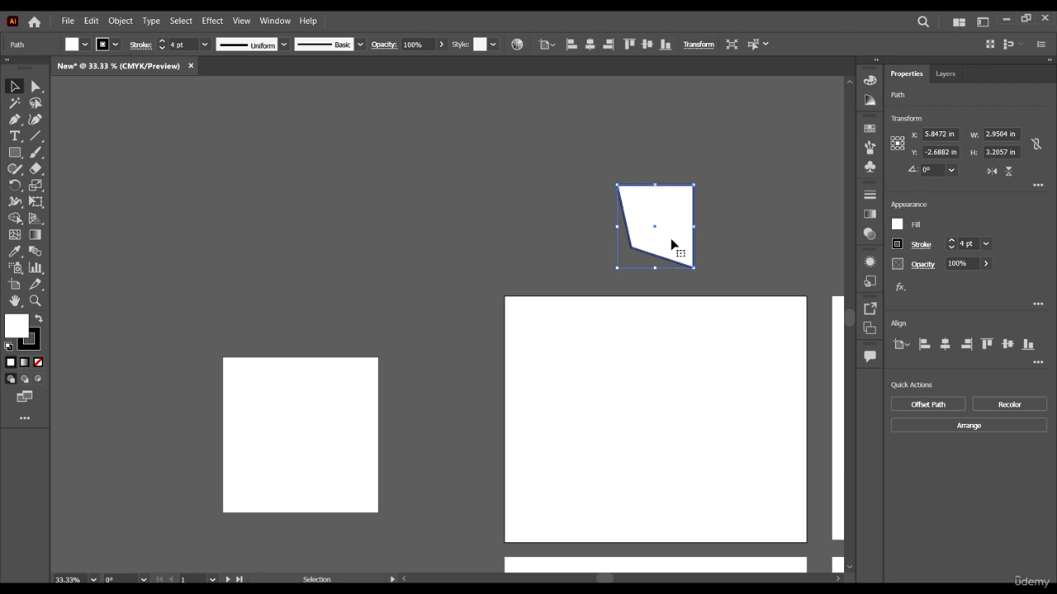
{"action": "left_click_drag", "start_coordinate": [671, 240], "coordinate": [662, 440]}
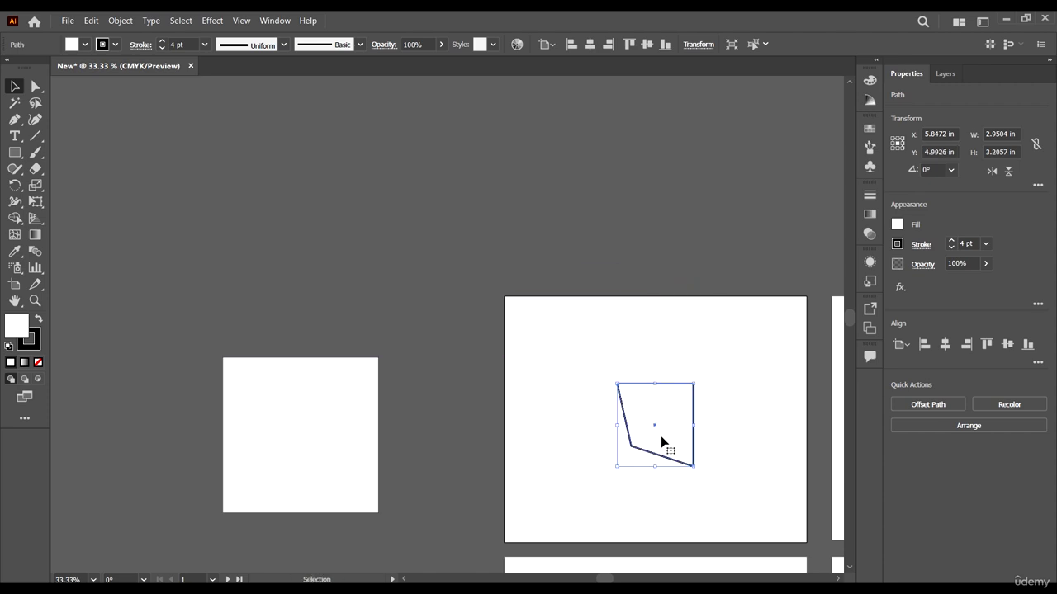
{"action": "scroll", "coordinate": [700, 398], "scroll_direction": "down", "scroll_amount": 2}
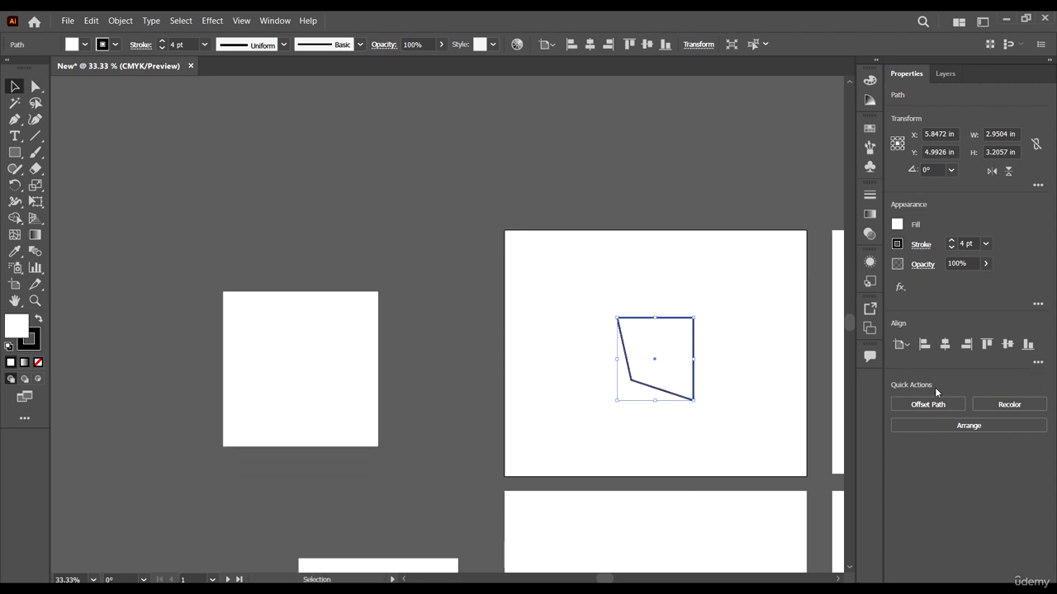
{"action": "left_click", "coordinate": [1007, 345]}
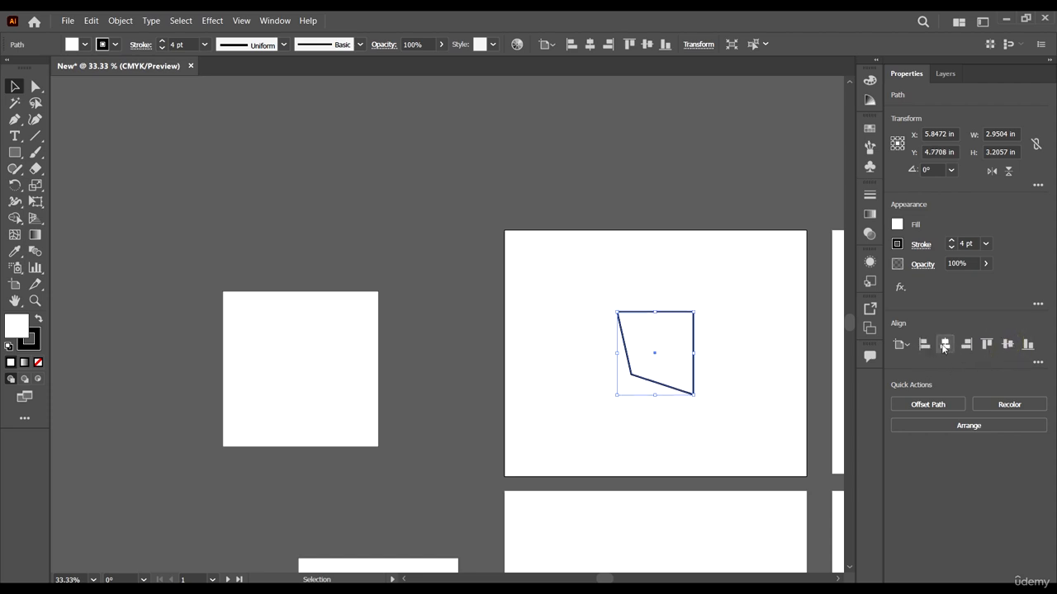
{"action": "left_click", "coordinate": [944, 345]}
Step: Try the left, top, vertical center, bottom and right alignments on the path, and move it back near the artboard's middle
{"action": "scroll", "coordinate": [594, 370], "scroll_direction": "down", "scroll_amount": 2}
{"action": "scroll", "coordinate": [660, 365], "scroll_direction": "right", "scroll_amount": 2}
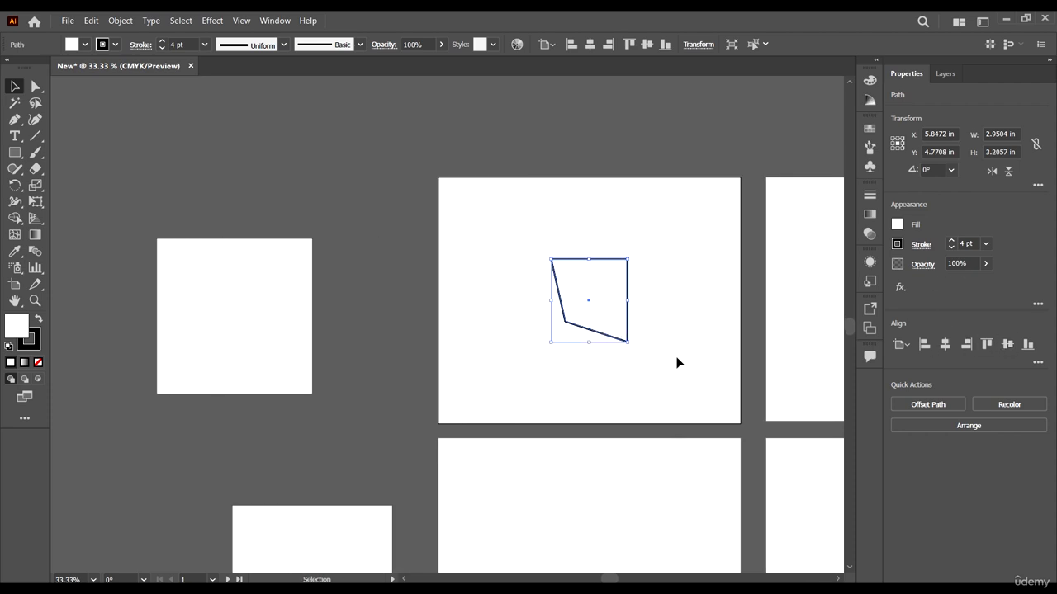
{"action": "left_click", "coordinate": [926, 346]}
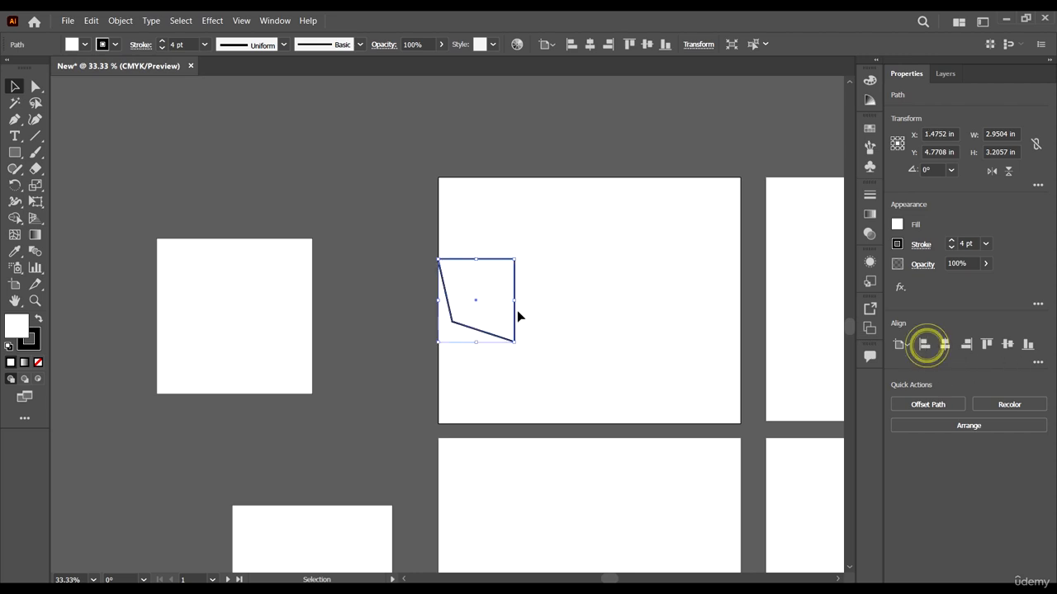
{"action": "left_click", "coordinate": [987, 347]}
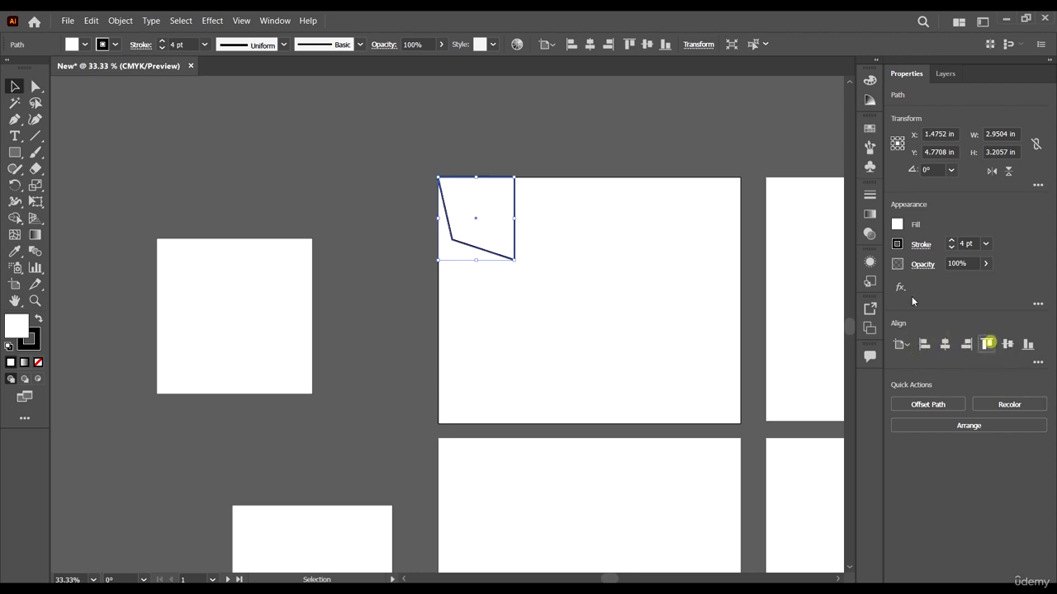
{"action": "left_click", "coordinate": [1007, 344]}
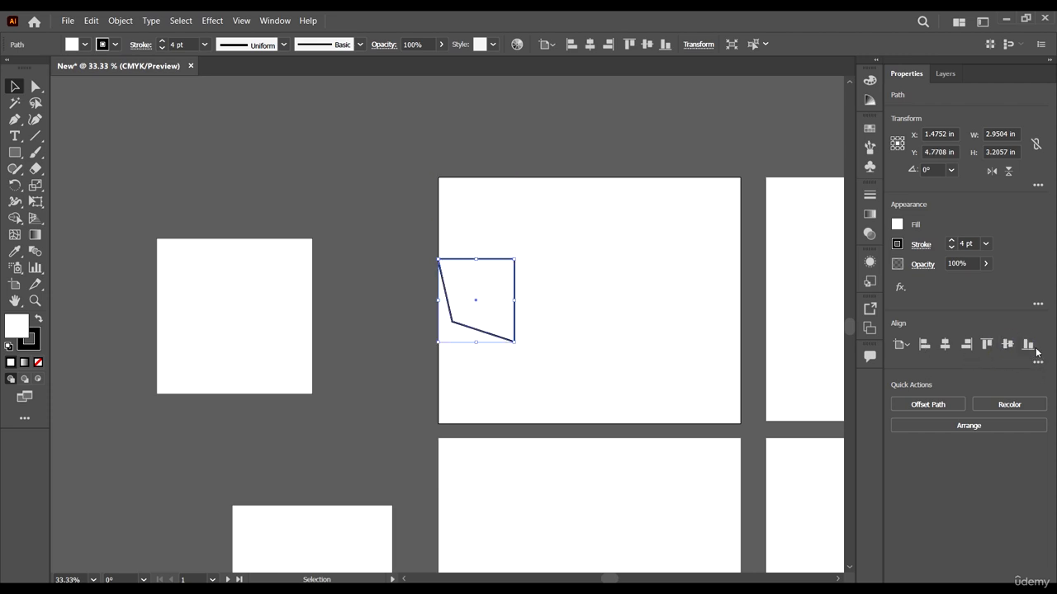
{"action": "left_click", "coordinate": [1028, 346]}
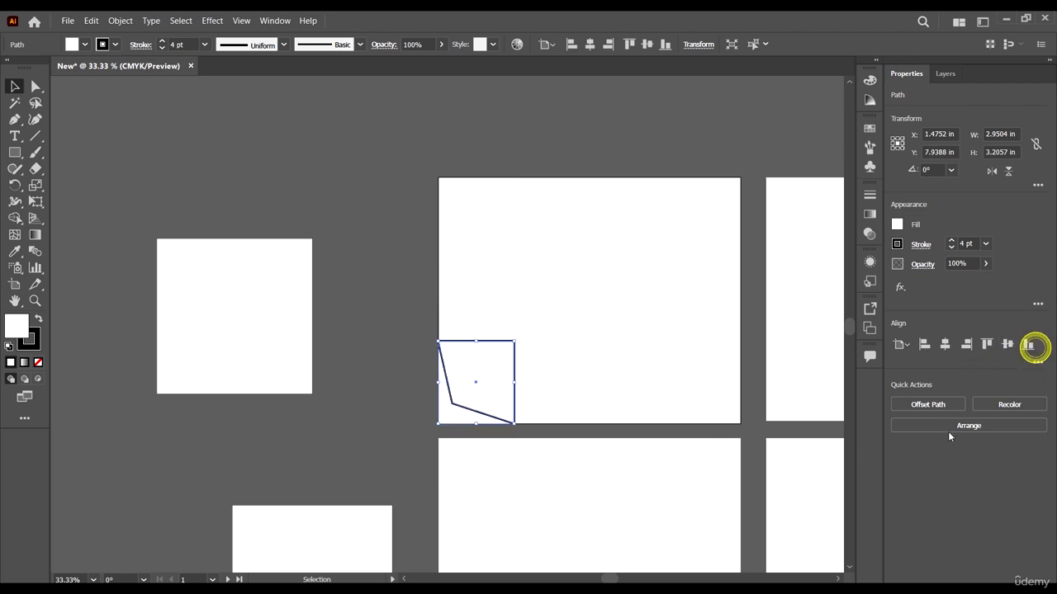
{"action": "left_click", "coordinate": [967, 346]}
{"action": "left_click_drag", "start_coordinate": [709, 347], "coordinate": [588, 281]}
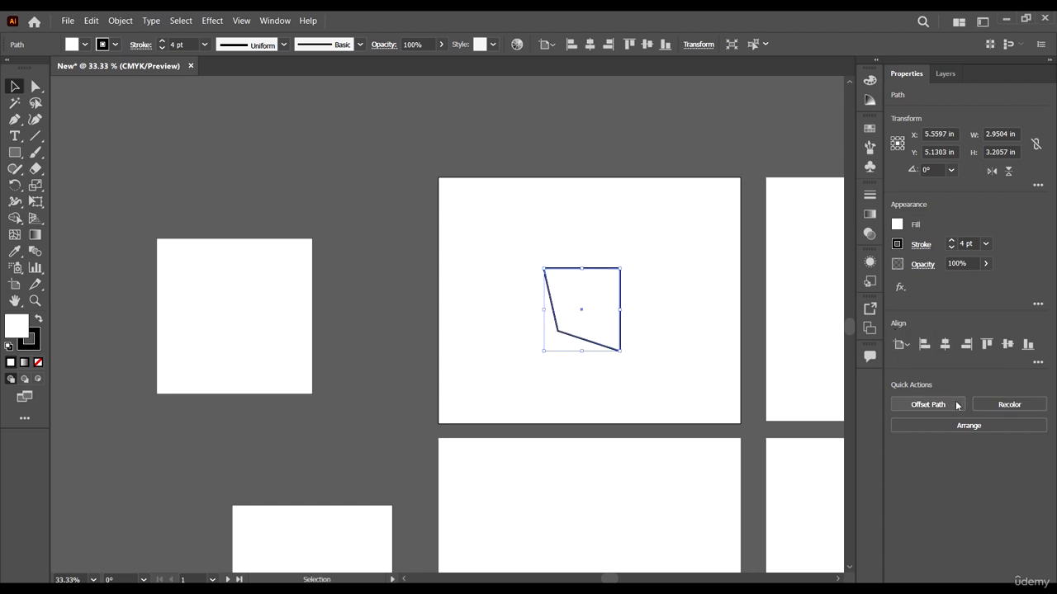
Step: Select the lower-left anchor point of the square beside the artboards with Direct Selection, and deselect it with the Selection tool
{"action": "scroll", "coordinate": [491, 256], "scroll_direction": "down", "scroll_amount": 4}
{"action": "scroll", "coordinate": [409, 281], "scroll_direction": "up", "scroll_amount": 4}
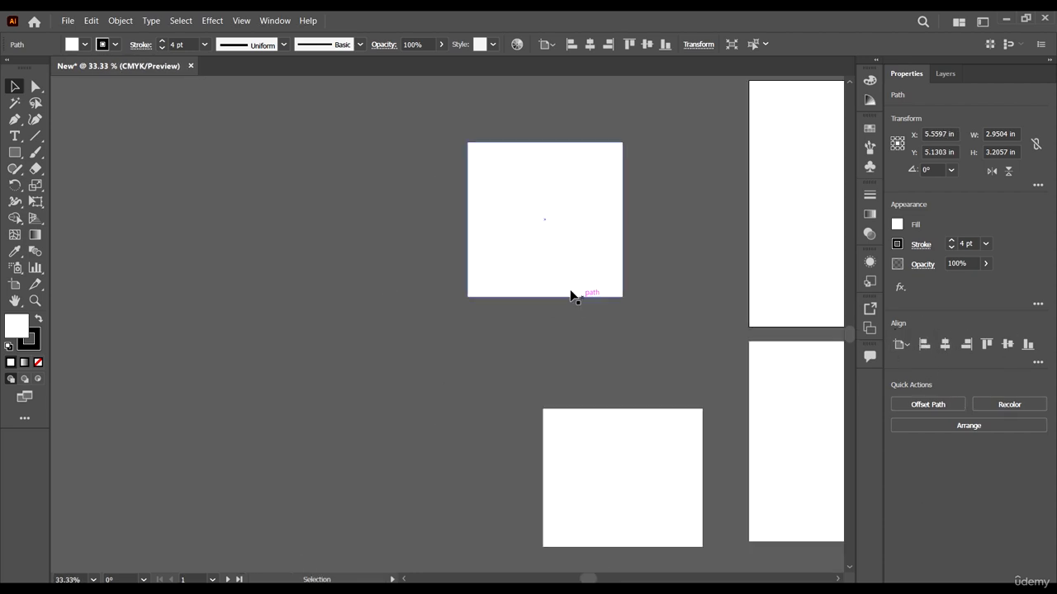
{"action": "left_click", "coordinate": [540, 214]}
{"action": "scroll", "coordinate": [542, 255], "scroll_direction": "up", "scroll_amount": 1}
{"action": "left_click", "coordinate": [40, 87]}
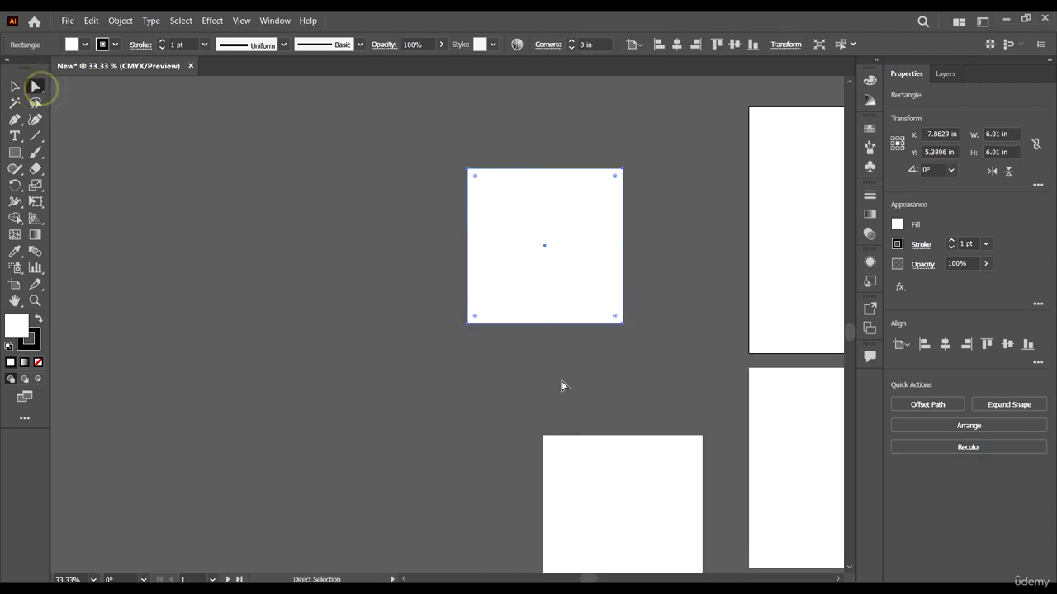
{"action": "left_click_drag", "start_coordinate": [537, 367], "coordinate": [382, 276]}
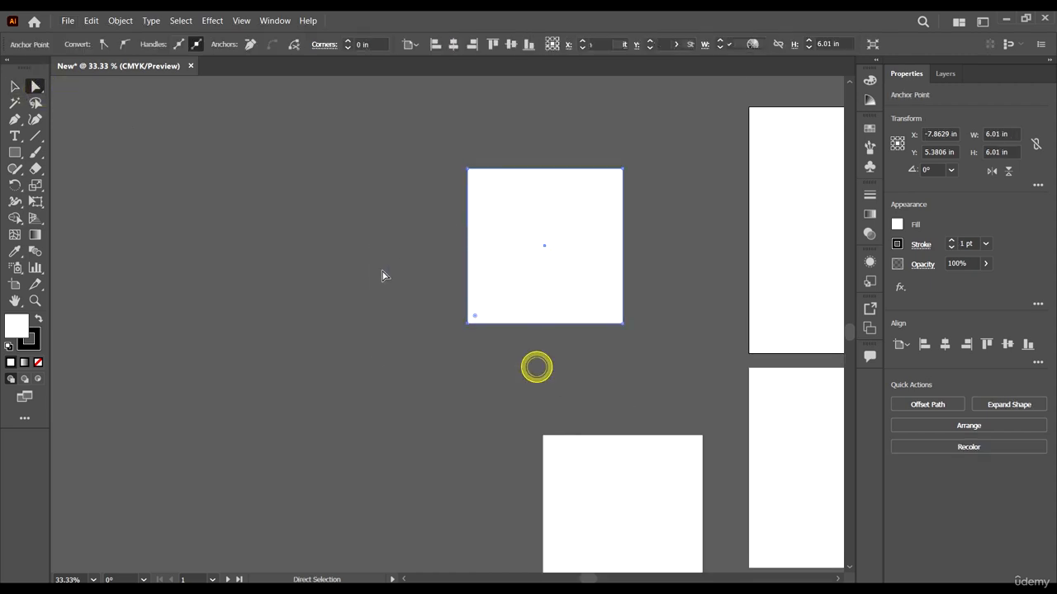
{"action": "left_click", "coordinate": [15, 87]}
{"action": "left_click", "coordinate": [317, 226]}
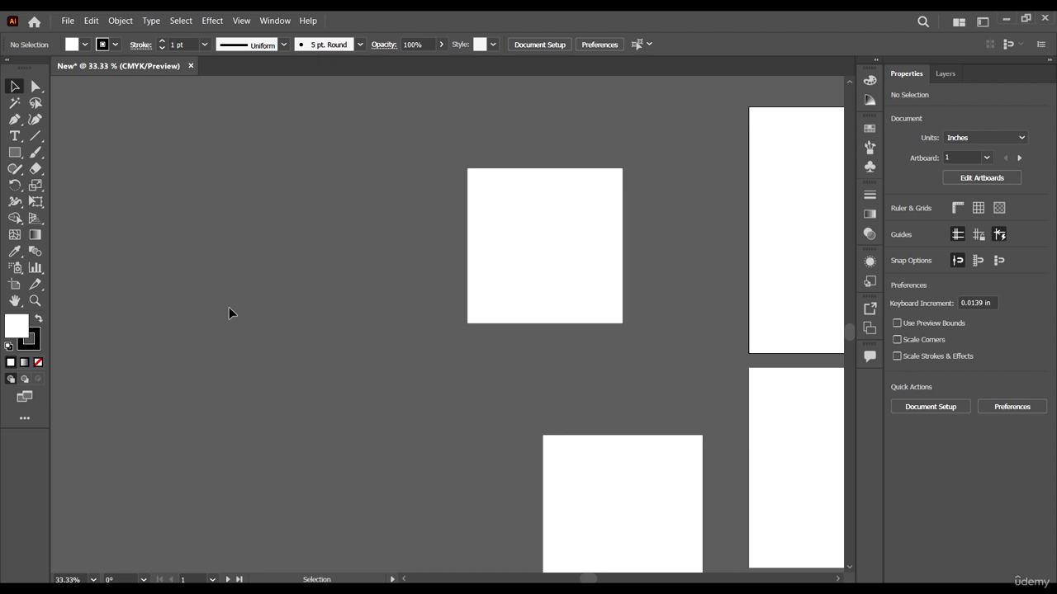
Step: Move the reshaped path off the artboard to the empty area left of the square, at about X -15.12 in, Y 9.05 in
{"action": "scroll", "coordinate": [341, 275], "scroll_direction": "down", "scroll_amount": 1}
{"action": "scroll", "coordinate": [583, 217], "scroll_direction": "up", "scroll_amount": 2}
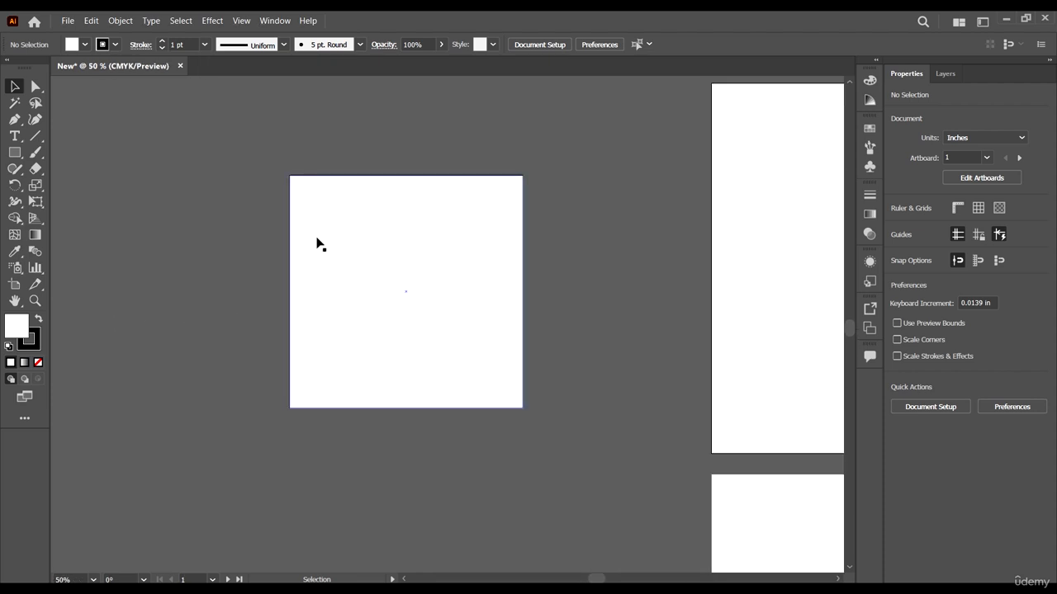
{"action": "scroll", "coordinate": [218, 256], "scroll_direction": "down", "scroll_amount": 3}
{"action": "left_click", "coordinate": [460, 264]}
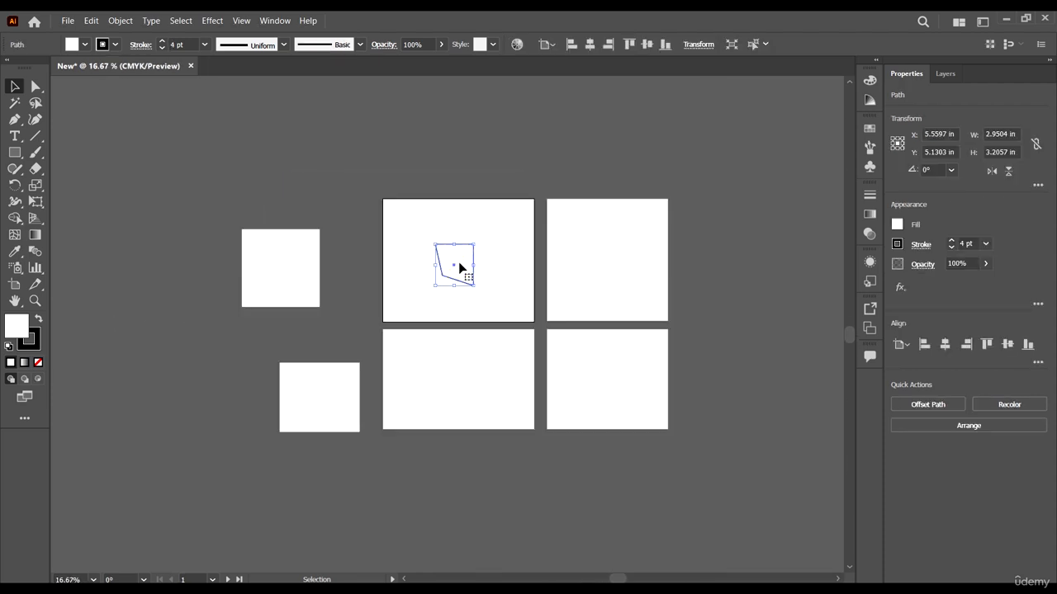
{"action": "left_click_drag", "start_coordinate": [459, 264], "coordinate": [205, 310]}
{"action": "scroll", "coordinate": [184, 305], "scroll_direction": "left", "scroll_amount": 4}
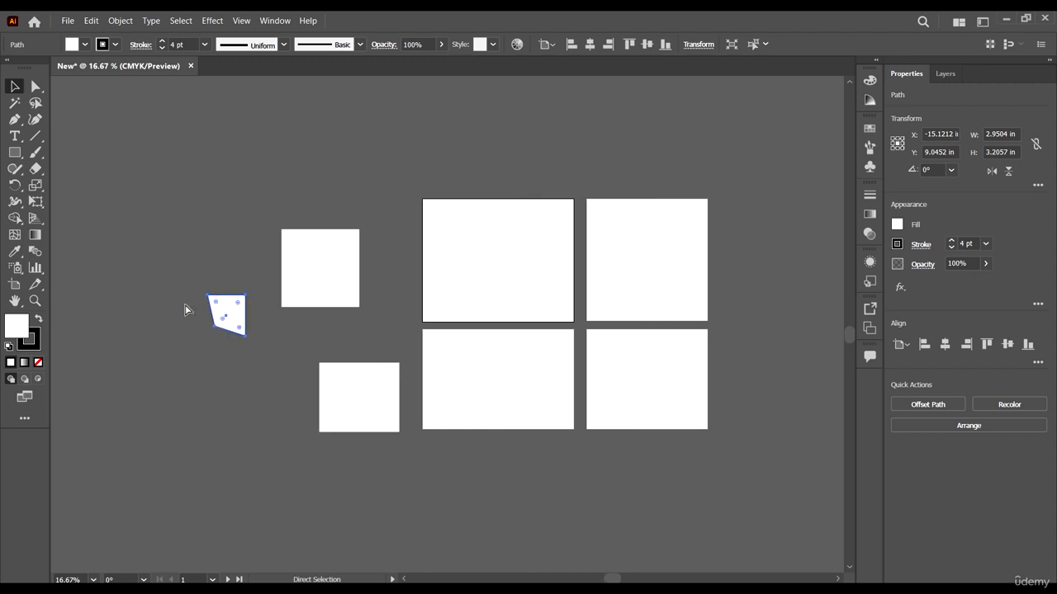
{"action": "scroll", "coordinate": [289, 319], "scroll_direction": "up", "scroll_amount": 4}
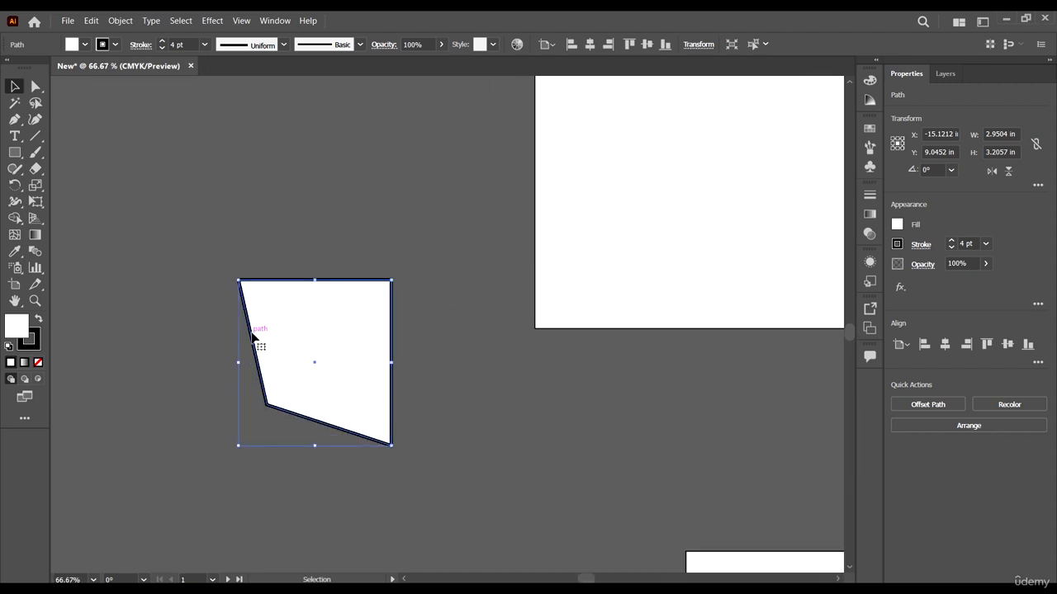
Step: Move the reshaped path to about X -15.37 in, Y 7.44 in, and set its fill to red FF0000
{"action": "scroll", "coordinate": [255, 342], "scroll_direction": "up", "scroll_amount": 1}
{"action": "left_click_drag", "start_coordinate": [325, 430], "coordinate": [311, 346]}
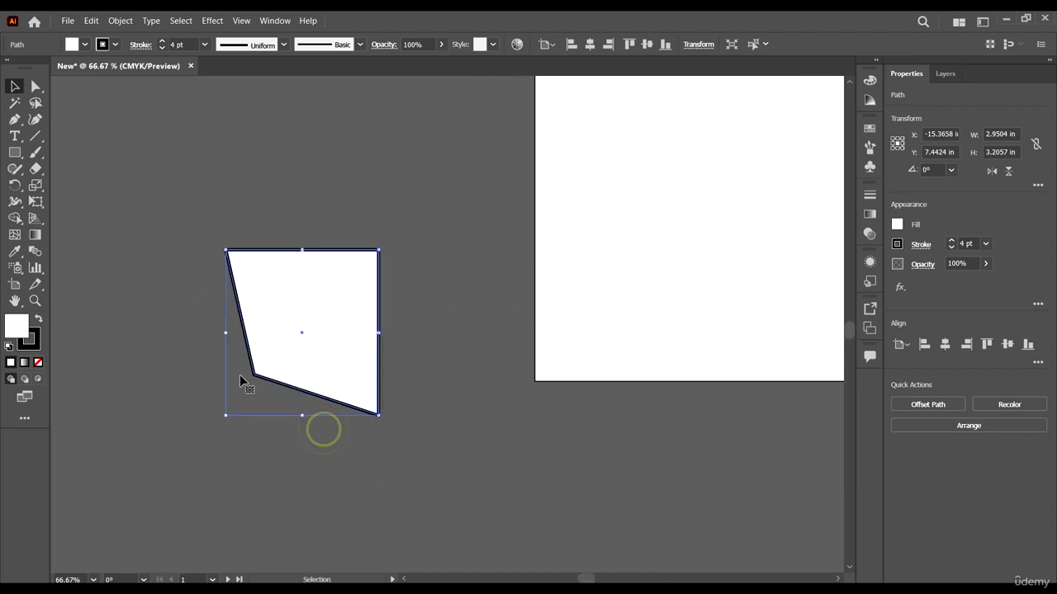
{"action": "left_click", "coordinate": [21, 328]}
{"action": "left_click", "coordinate": [22, 329]}
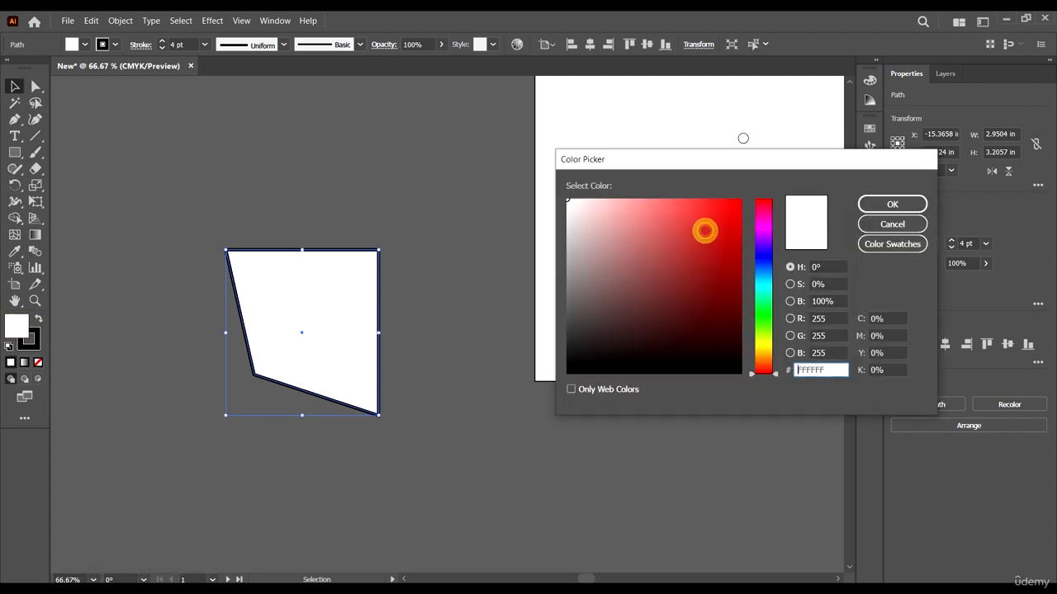
{"action": "left_click_drag", "start_coordinate": [702, 229], "coordinate": [743, 183]}
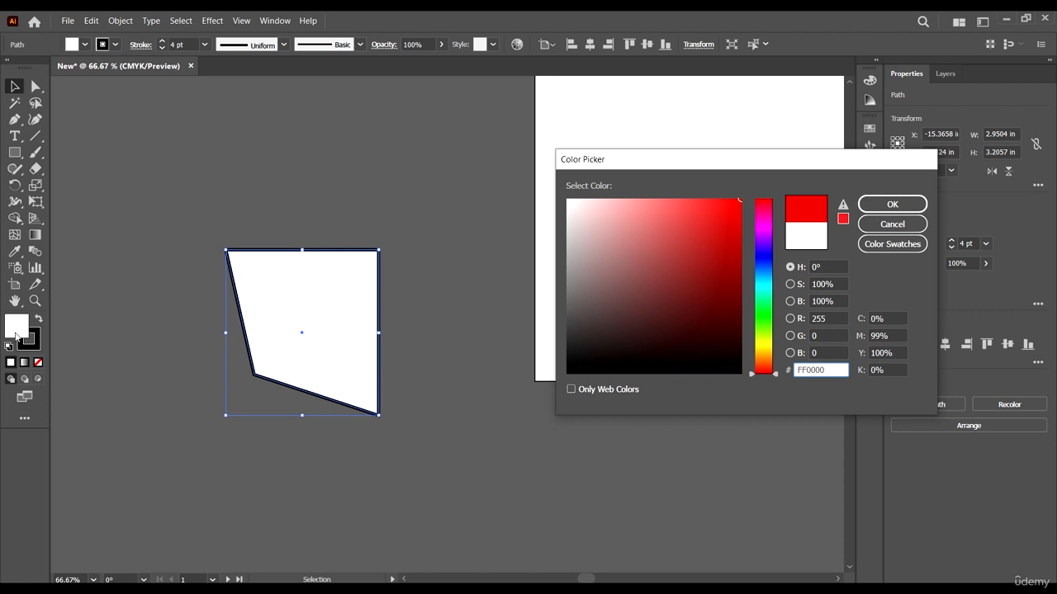
{"action": "left_click", "coordinate": [882, 207]}
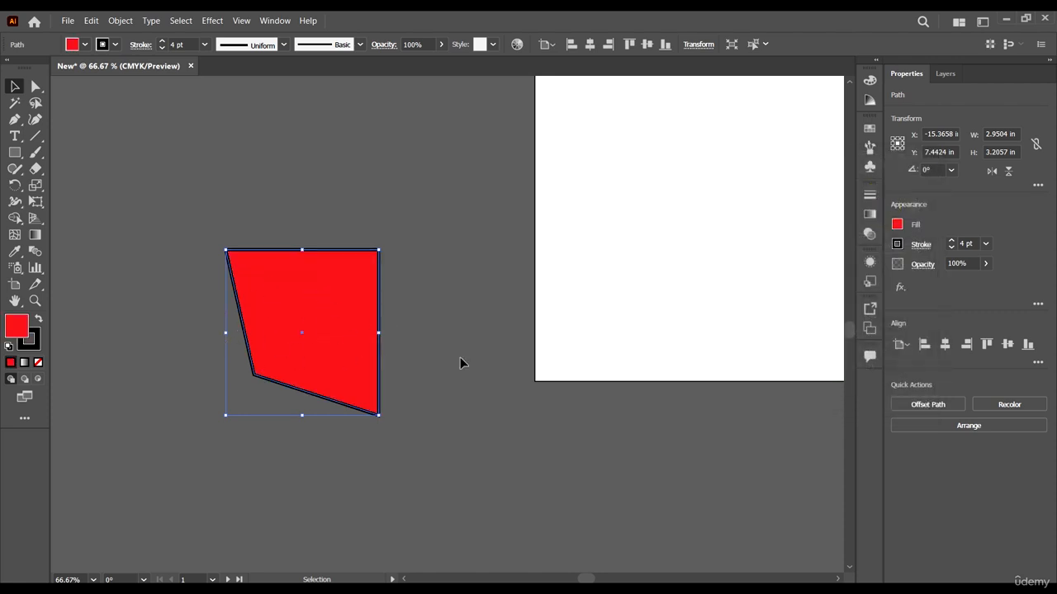
Step: Change the path's stroke color to light blue and deselect the path
{"action": "left_click", "coordinate": [33, 346]}
{"action": "double_click", "coordinate": [30, 346]}
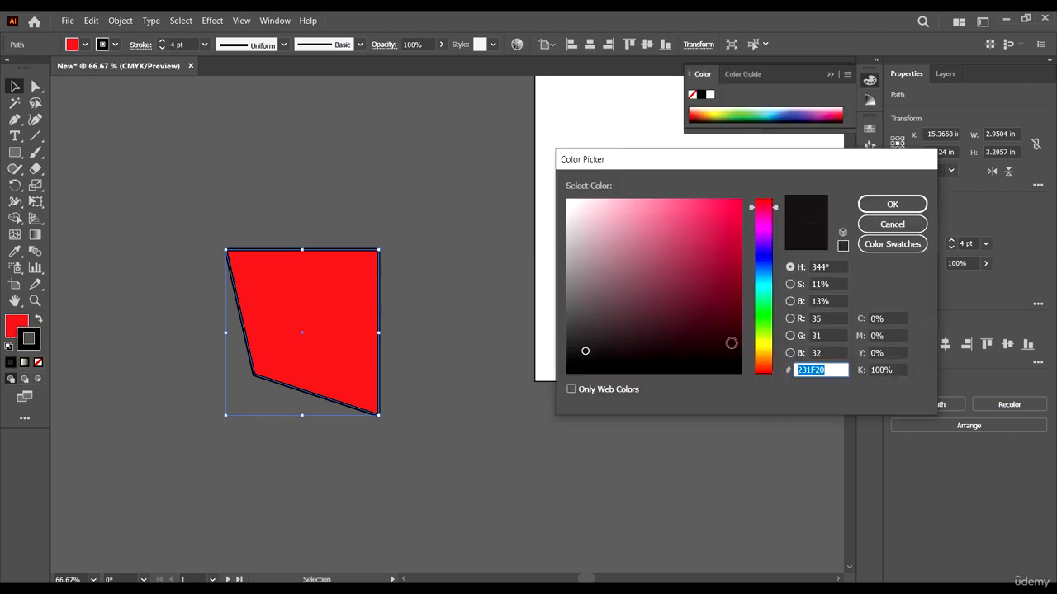
{"action": "mouse_move", "coordinate": [713, 312]}
{"action": "left_mouse_down"}
{"action": "mouse_move", "coordinate": [735, 228]}
{"action": "mouse_move", "coordinate": [639, 238]}
{"action": "left_mouse_up"}
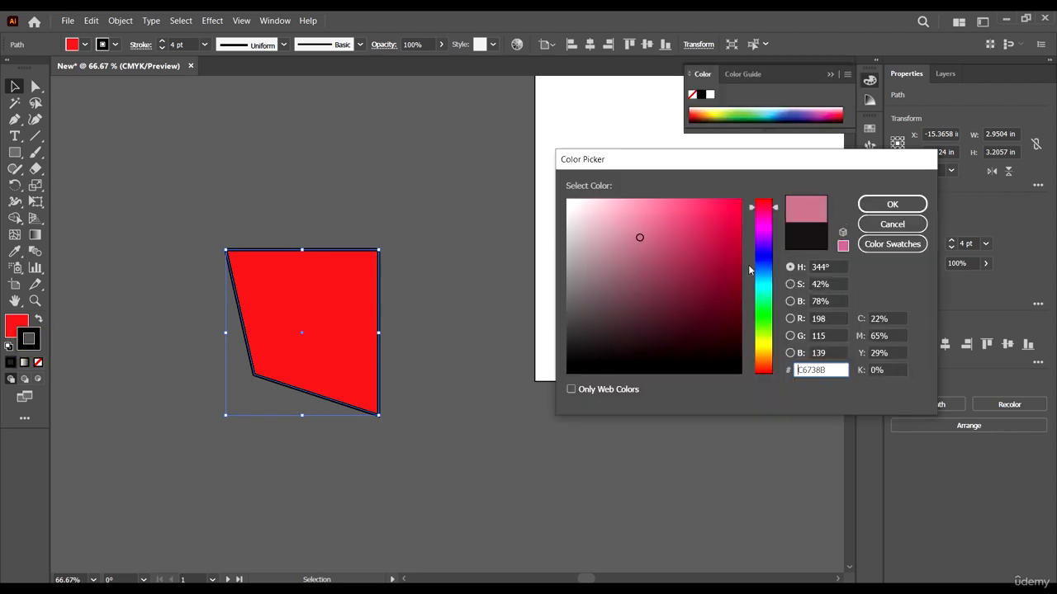
{"action": "left_click_drag", "start_coordinate": [755, 272], "coordinate": [759, 285]}
{"action": "left_click_drag", "start_coordinate": [703, 217], "coordinate": [701, 202]}
{"action": "left_click", "coordinate": [903, 204]}
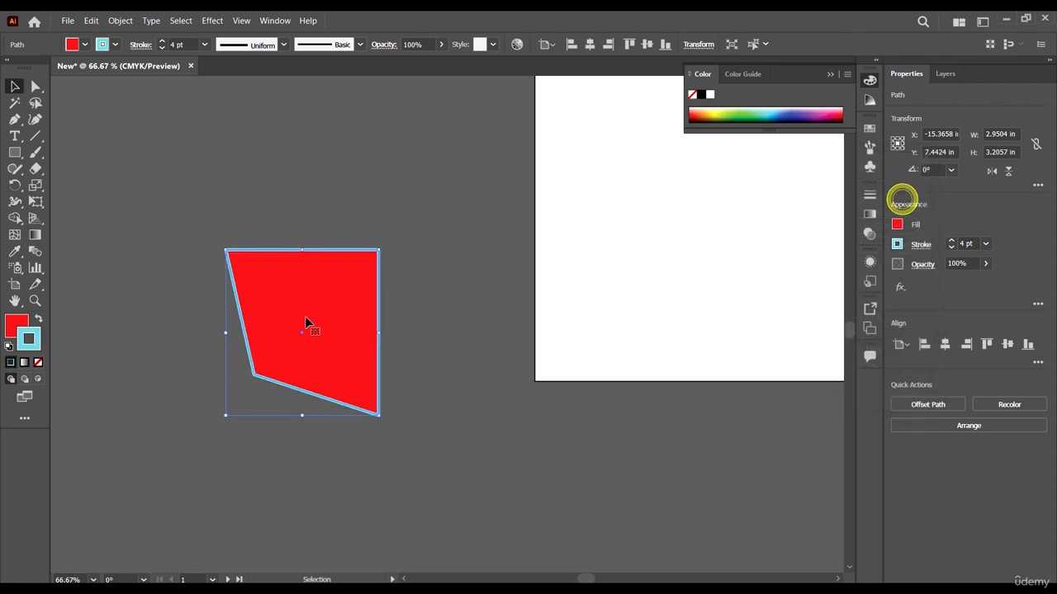
{"action": "left_click", "coordinate": [468, 289]}
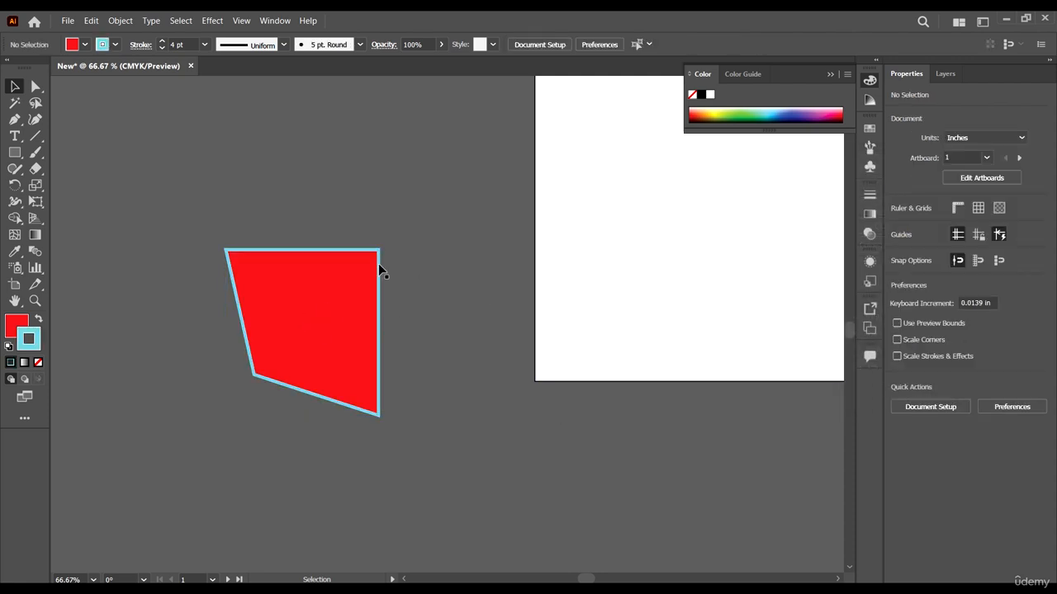
Step: Select the red path and swap its fill and stroke colors back and forth, ending with red fill and light blue stroke
{"action": "left_click", "coordinate": [300, 304]}
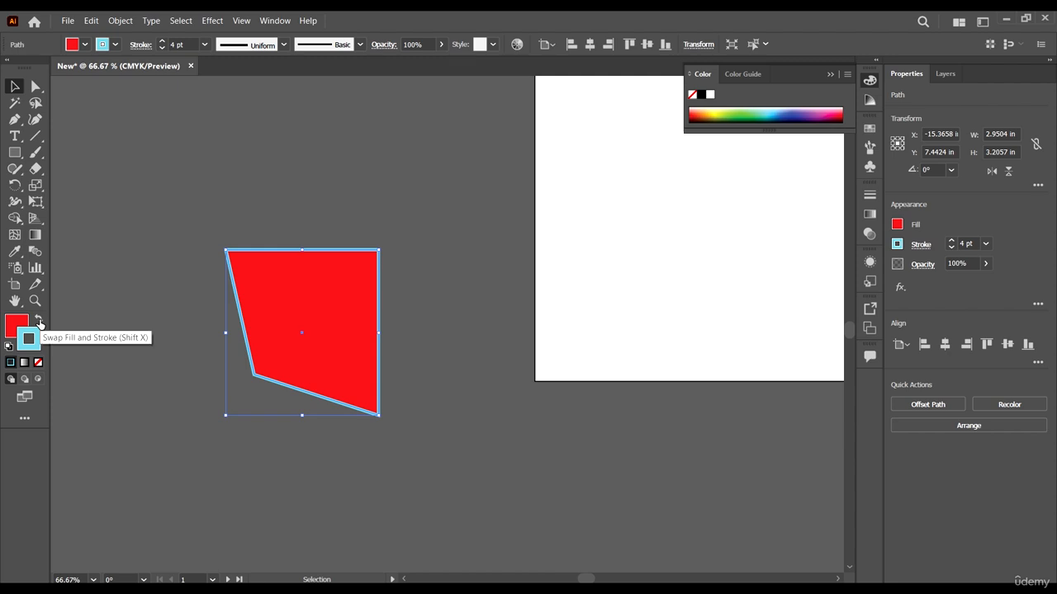
{"action": "left_click", "coordinate": [38, 319]}
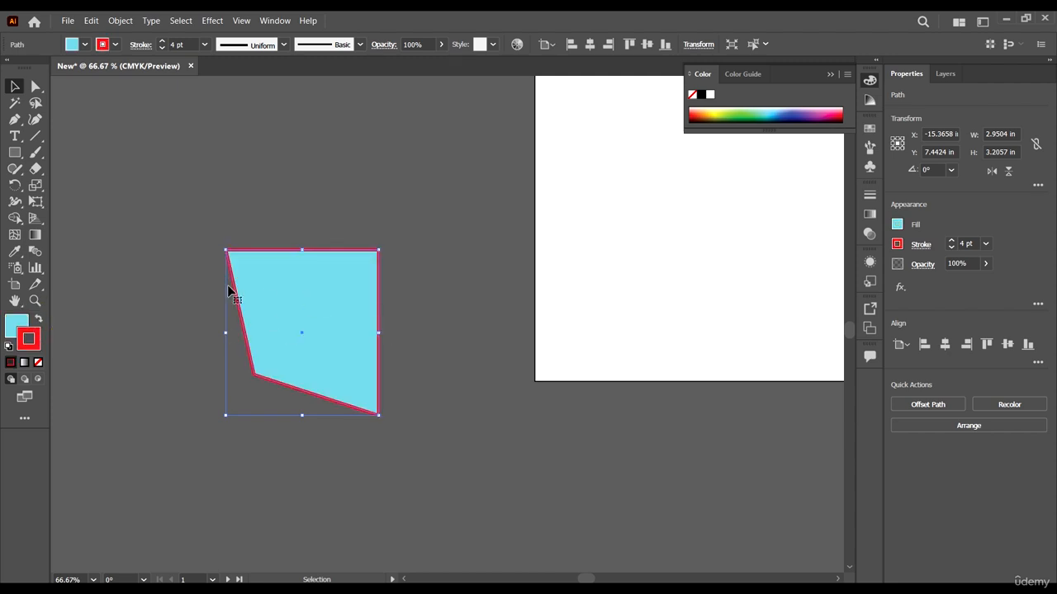
{"action": "left_click", "coordinate": [38, 320]}
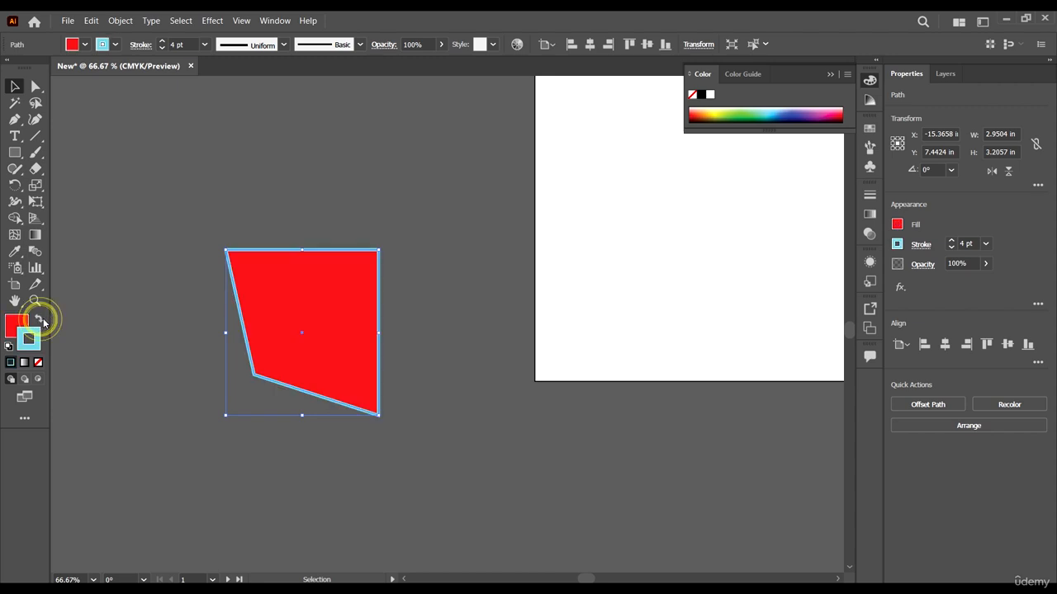
{"action": "left_click", "coordinate": [38, 319]}
{"action": "left_click", "coordinate": [38, 320]}
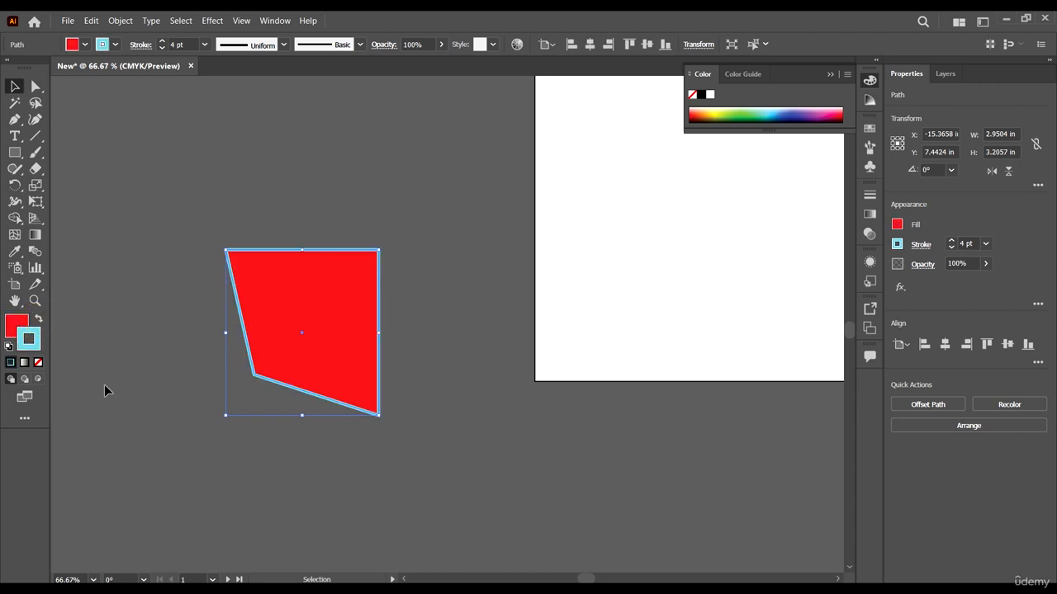
Step: Set both the stroke and the fill of the path to None
{"action": "left_click", "coordinate": [38, 362]}
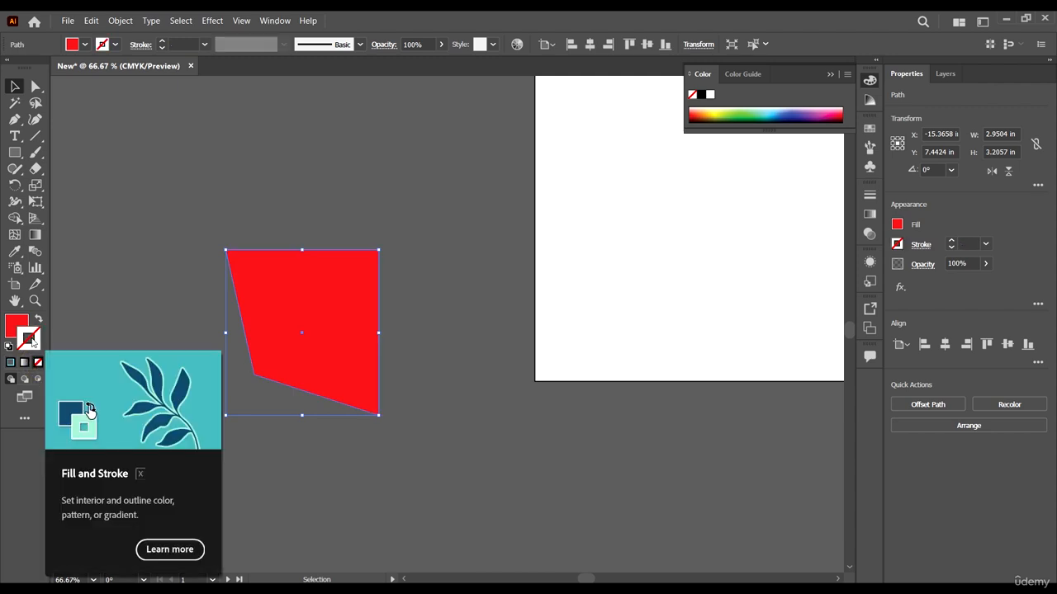
{"action": "left_click", "coordinate": [30, 337]}
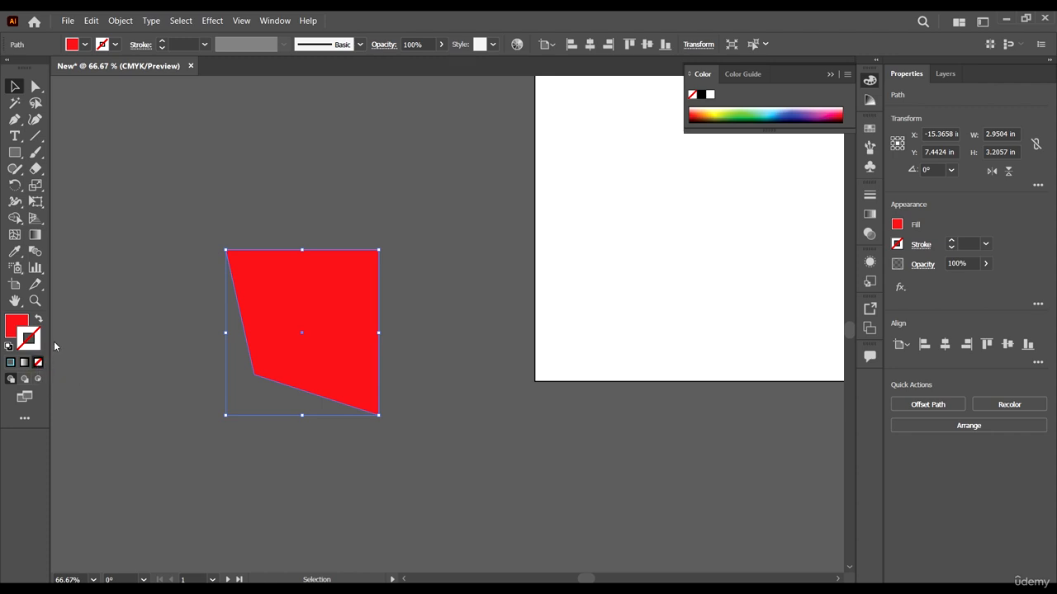
{"action": "left_click", "coordinate": [18, 330]}
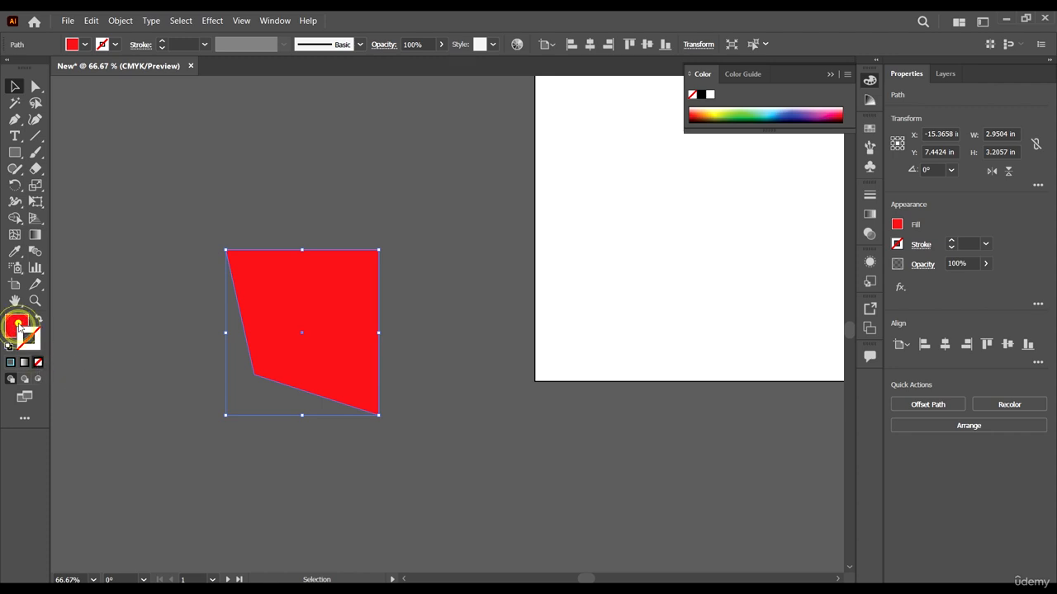
{"action": "left_click", "coordinate": [38, 362]}
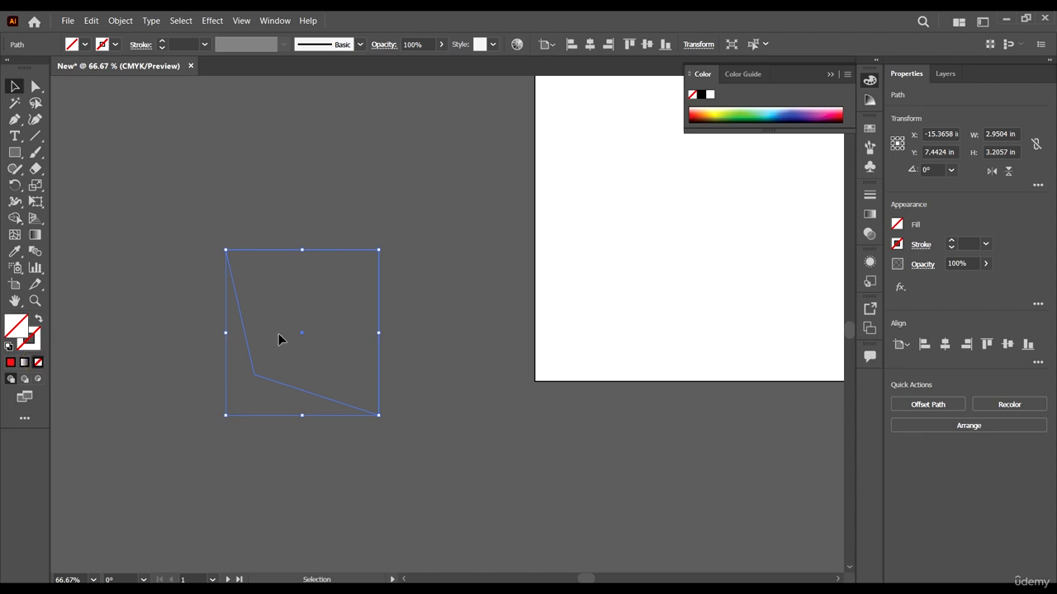
Step: Undo the removal of the path's fill and stroke, and deselect the path with the Selection tool
{"action": "key", "text": "a"}
{"action": "key", "text": "ctrl+z"}
{"action": "key", "text": "ctrl+z"}
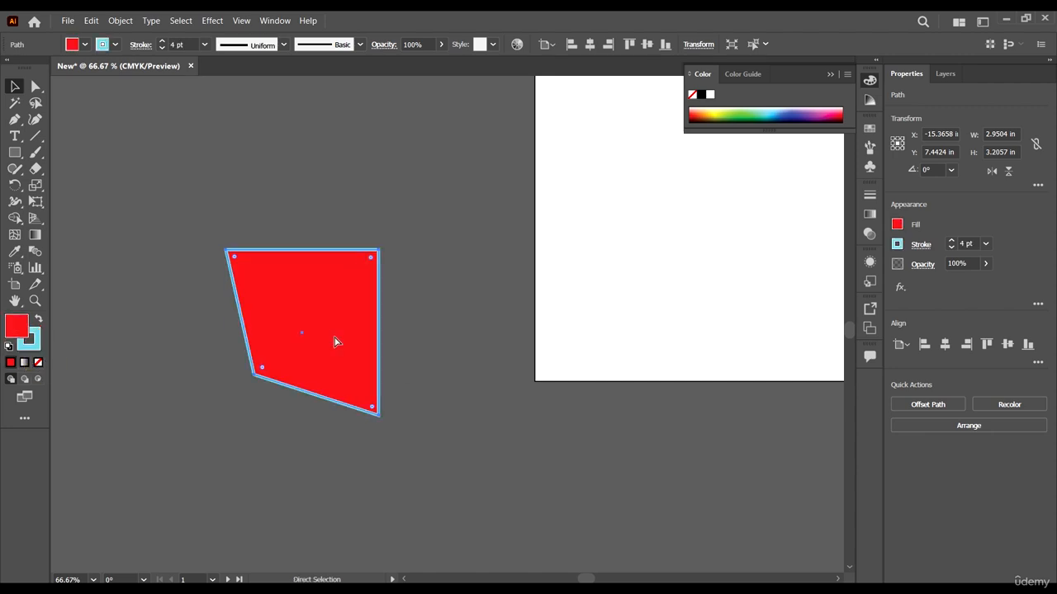
{"action": "key", "text": "v"}
{"action": "left_click", "coordinate": [207, 426]}
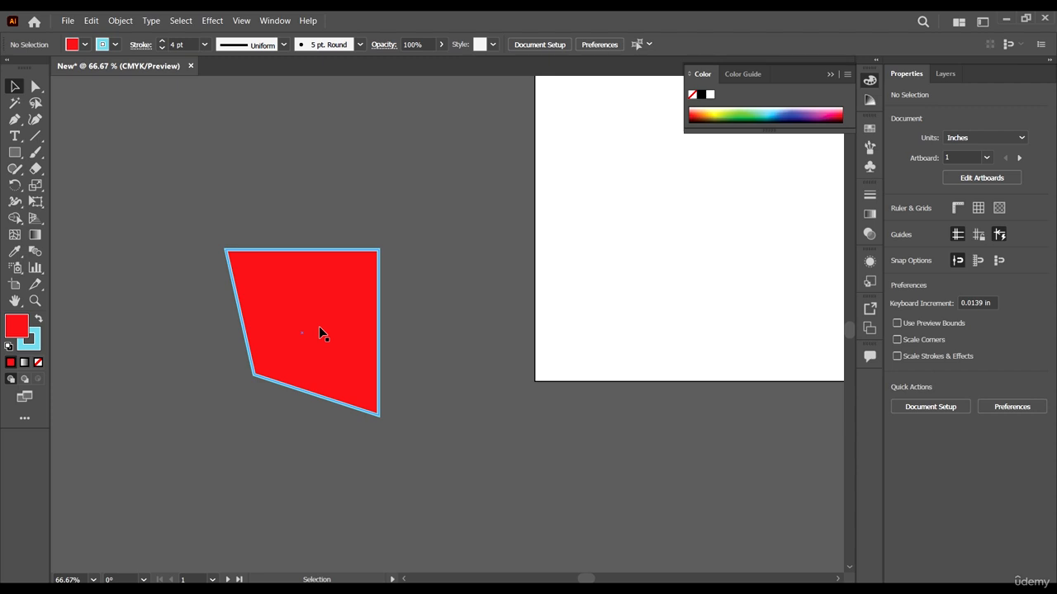
Step: Make the fill active as a solid color, bring all artboards into view, and collapse the Color panel
{"action": "left_click", "coordinate": [11, 327]}
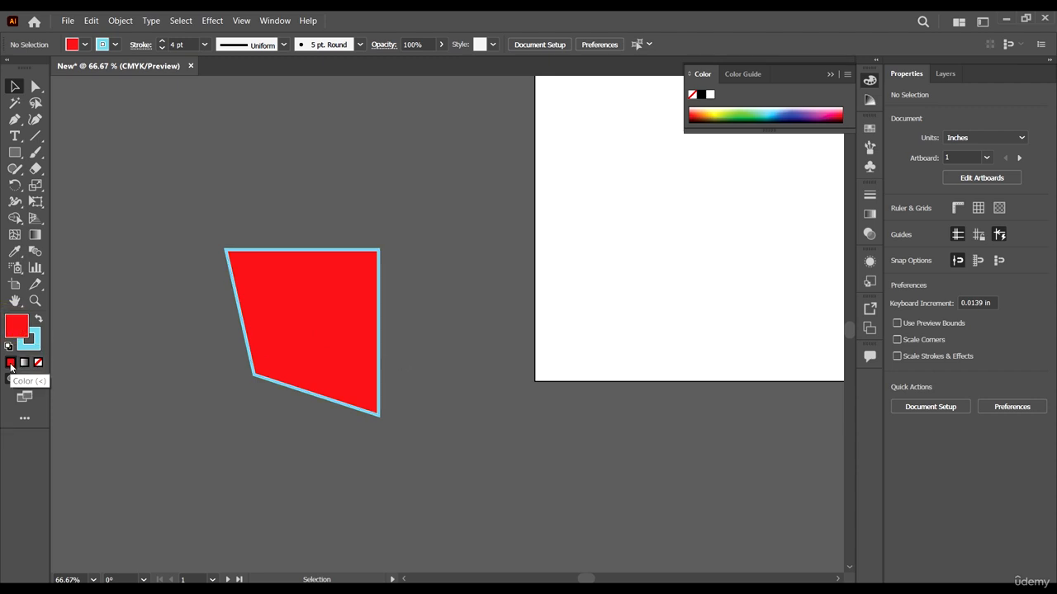
{"action": "left_click", "coordinate": [11, 363]}
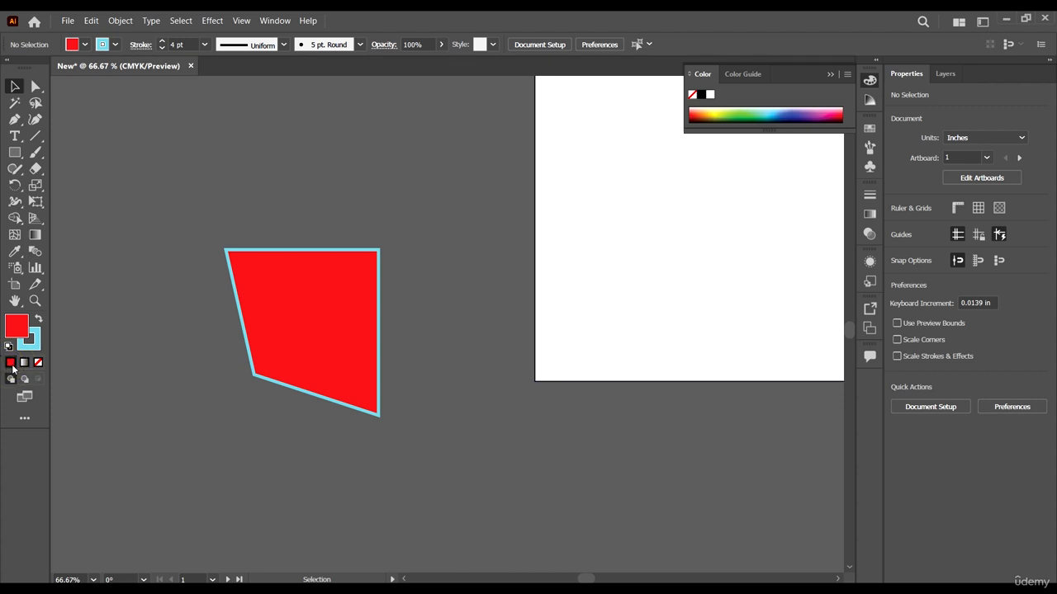
{"action": "scroll", "coordinate": [228, 390], "scroll_direction": "down", "scroll_amount": 4}
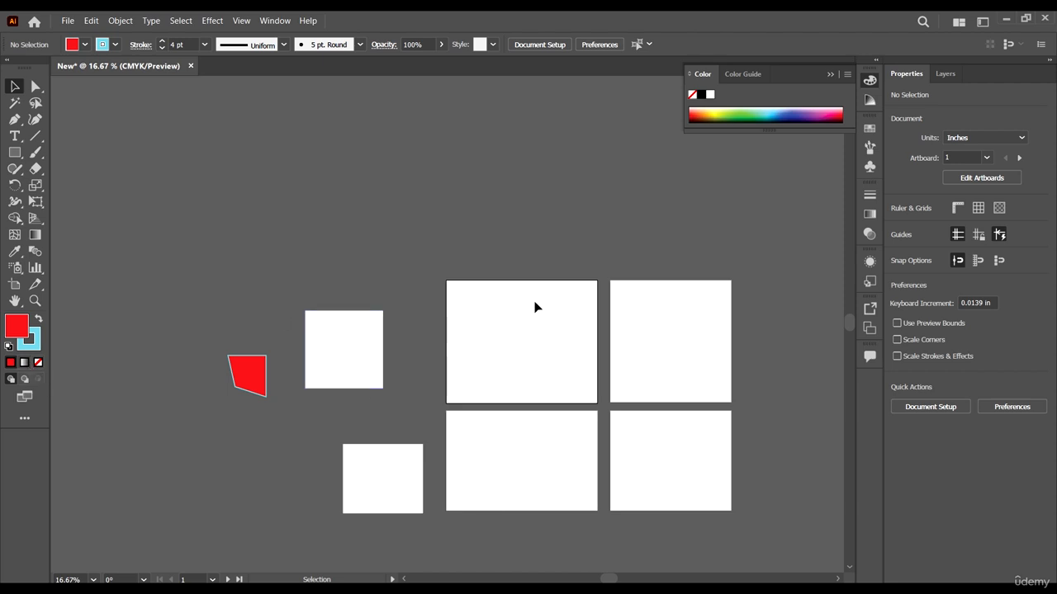
{"action": "scroll", "coordinate": [535, 306], "scroll_direction": "down", "scroll_amount": 2}
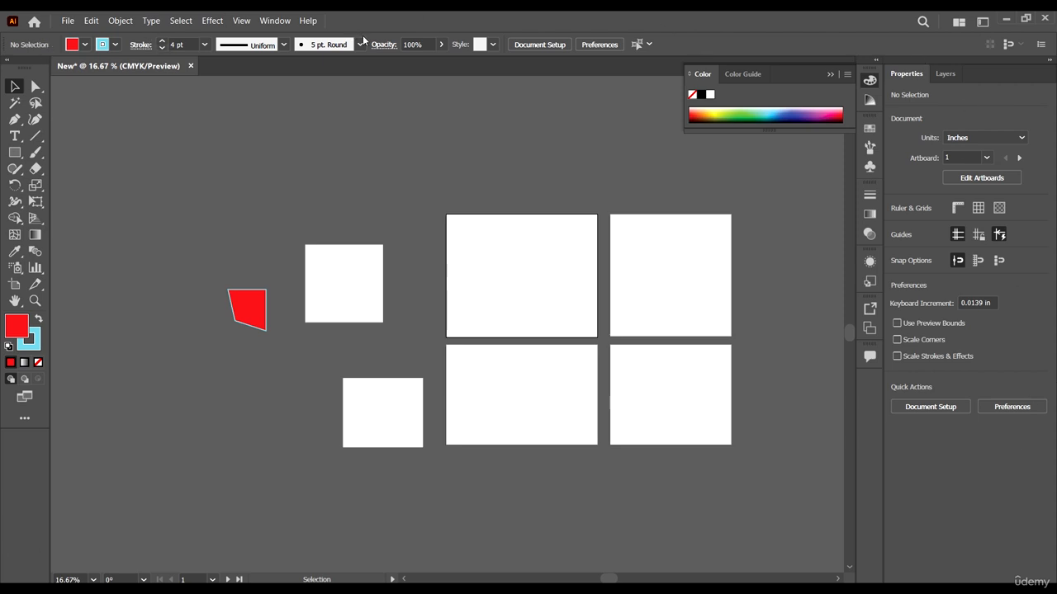
{"action": "scroll", "coordinate": [366, 213], "scroll_direction": "down", "scroll_amount": 1}
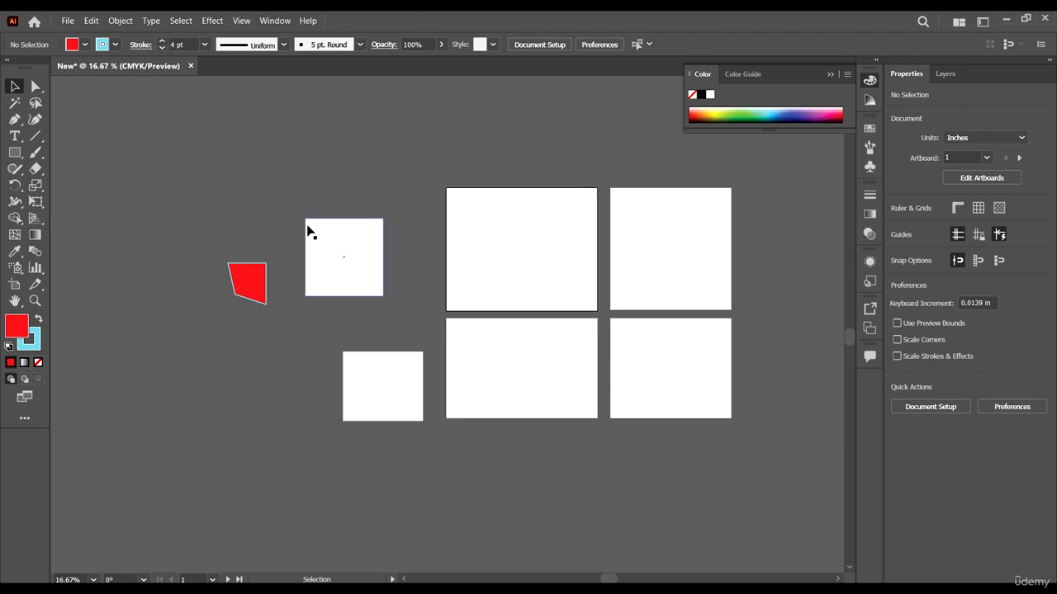
{"action": "scroll", "coordinate": [308, 228], "scroll_direction": "up", "scroll_amount": 2}
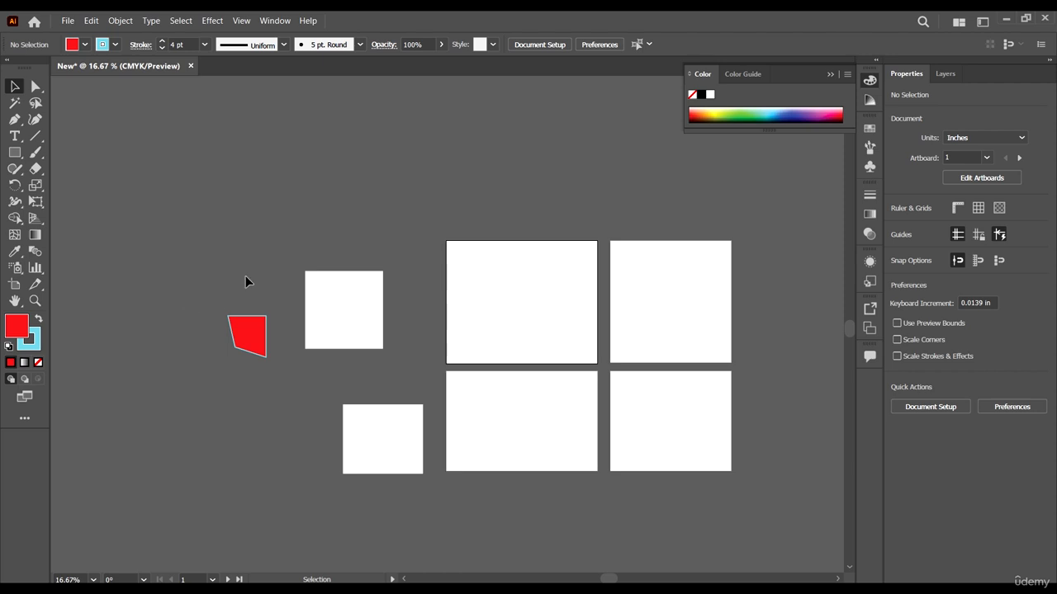
{"action": "left_click", "coordinate": [390, 166]}
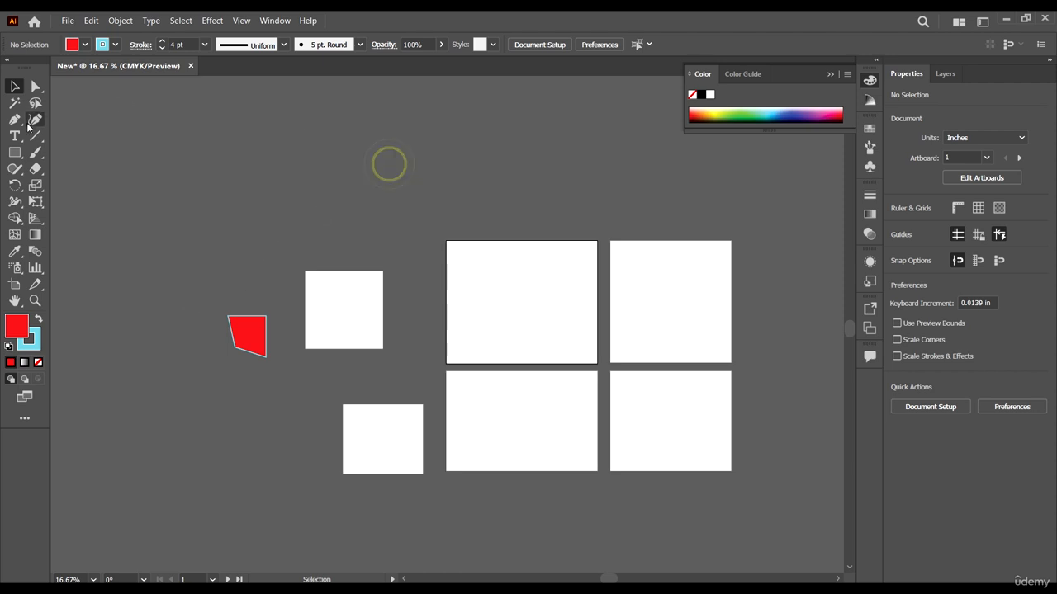
{"action": "left_click", "coordinate": [831, 75]}
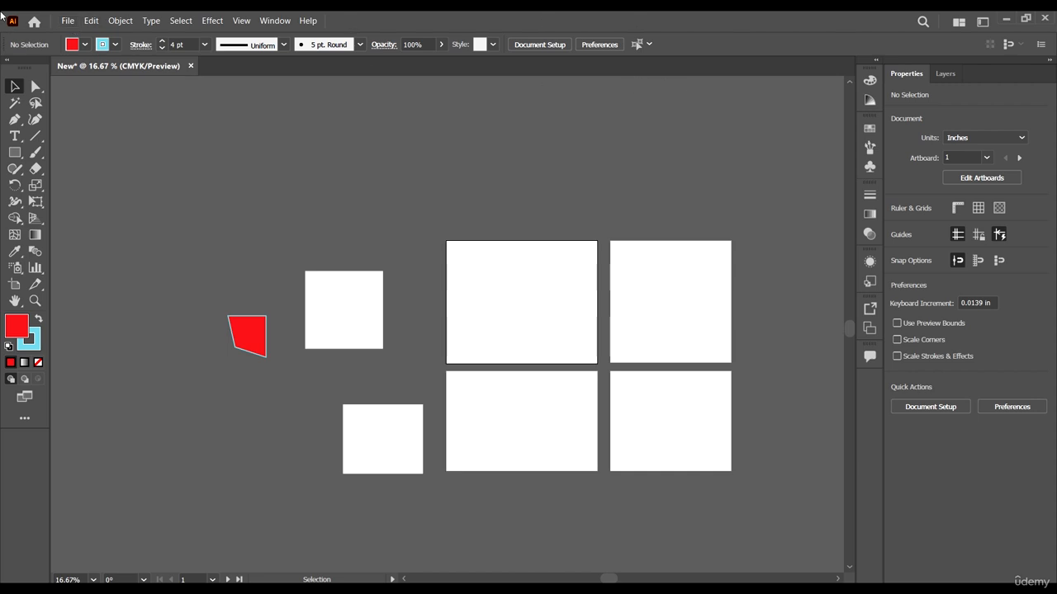
Step: Examine the file commands and the editing commands offered while nothing is selected
{"action": "left_click", "coordinate": [67, 21]}
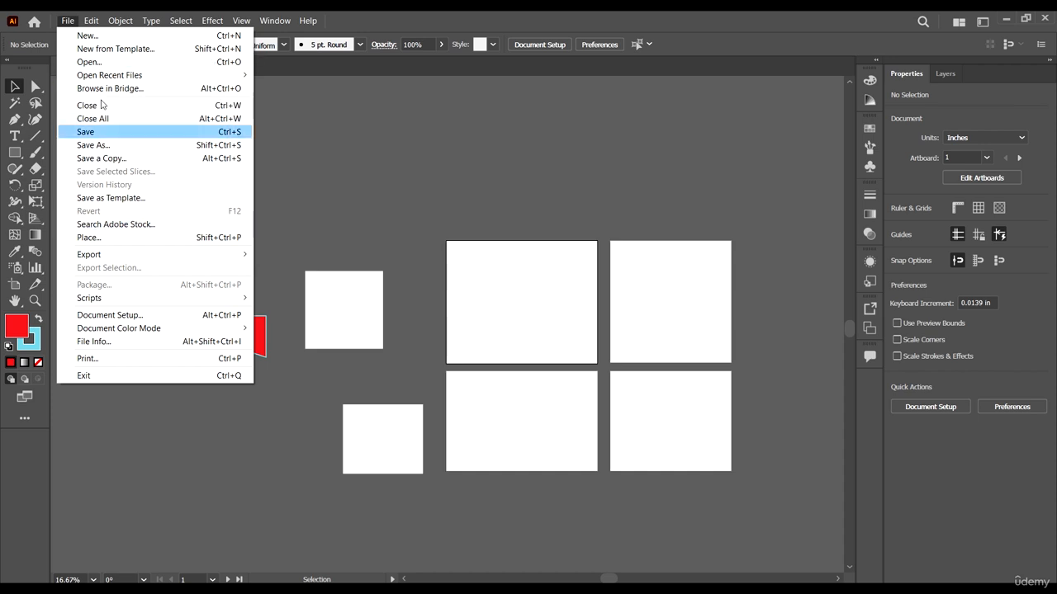
{"action": "mouse_move", "coordinate": [152, 74]}
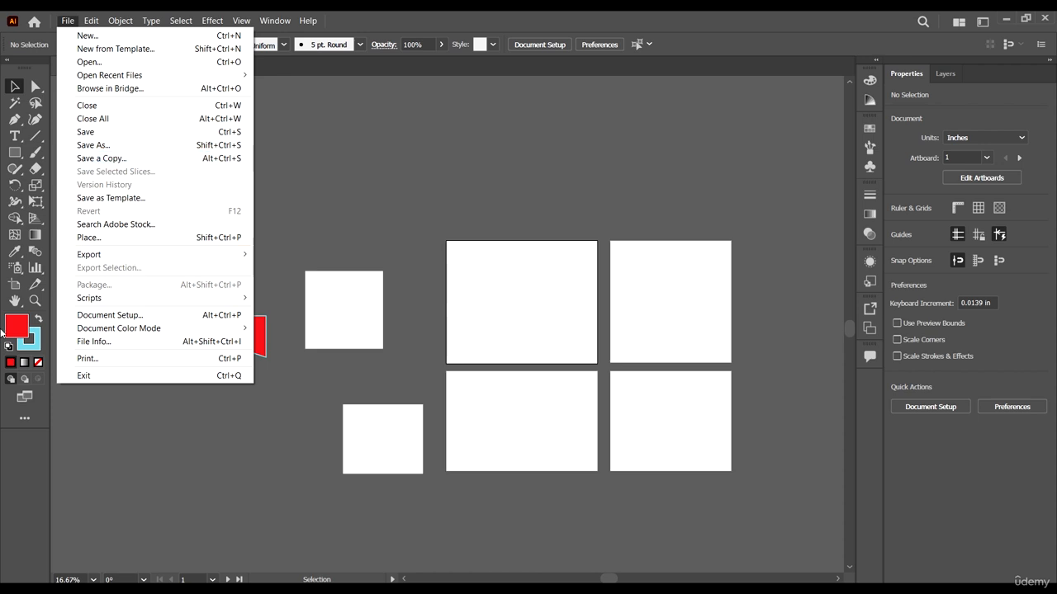
{"action": "mouse_move", "coordinate": [127, 298]}
{"action": "left_click", "coordinate": [99, 16]}
{"action": "left_click", "coordinate": [90, 18]}
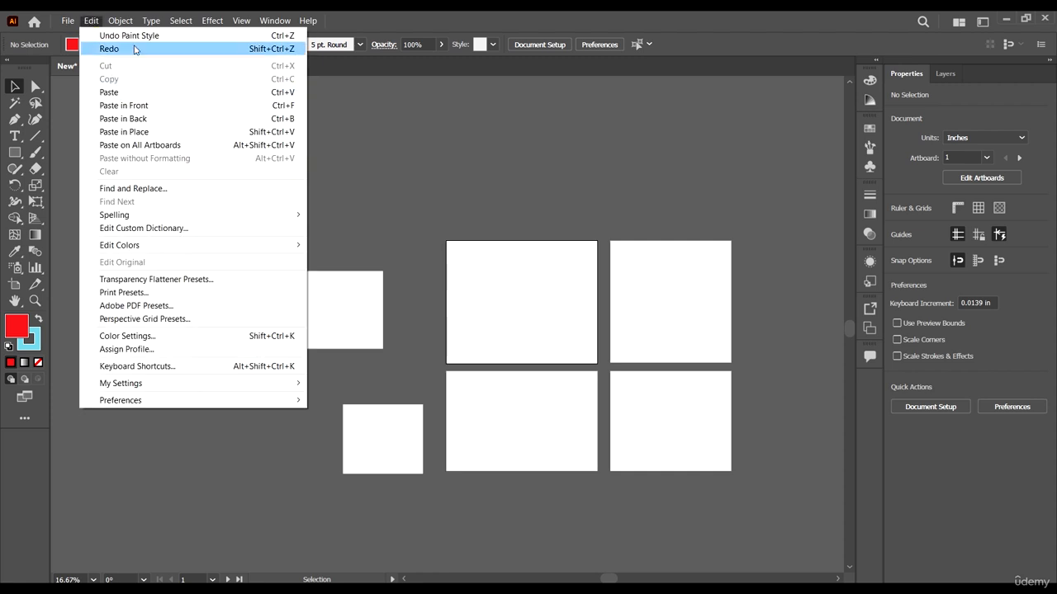
{"action": "left_click", "coordinate": [351, 215]}
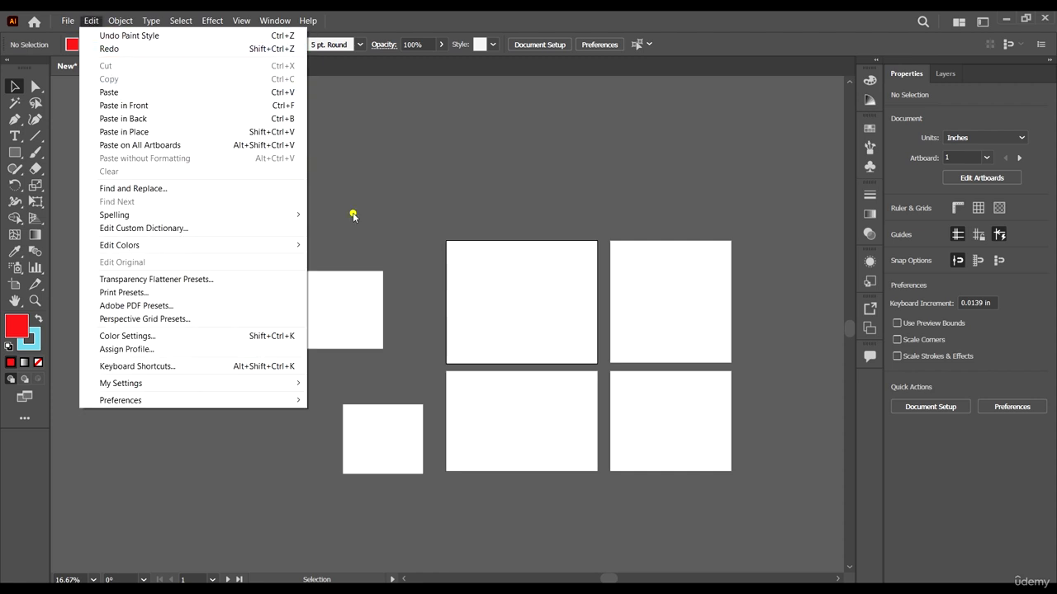
Step: Select the upper white square and examine the editing commands available for a selected object
{"action": "left_click", "coordinate": [333, 309]}
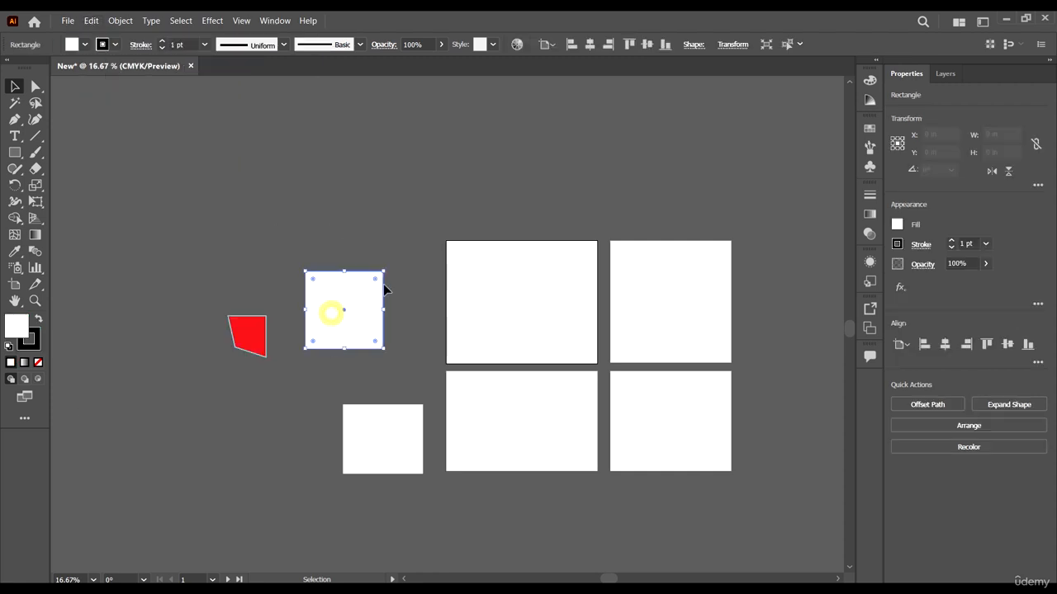
{"action": "left_click", "coordinate": [93, 20]}
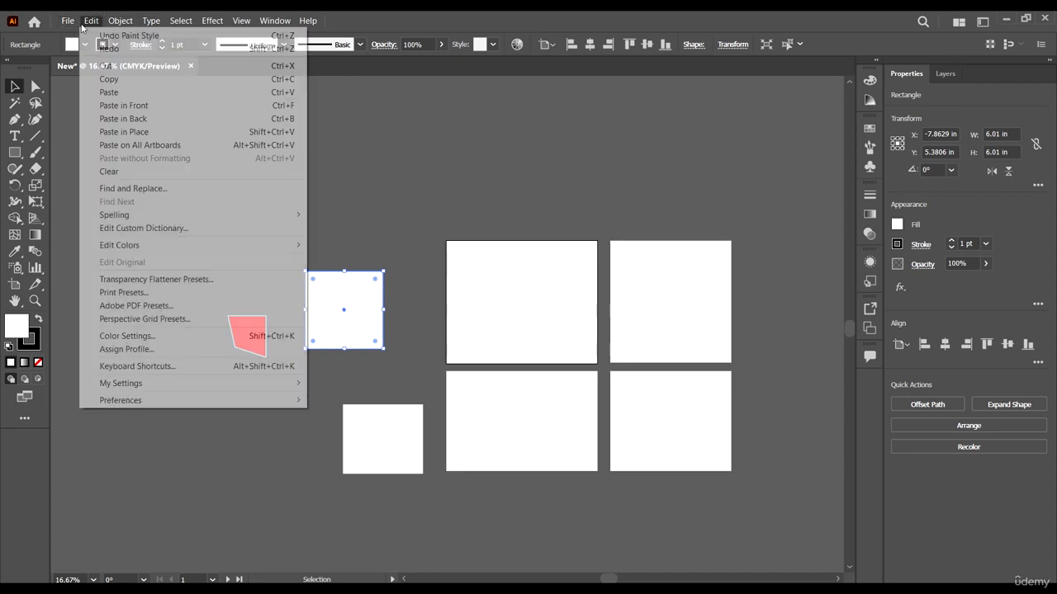
{"action": "mouse_move", "coordinate": [89, 22]}
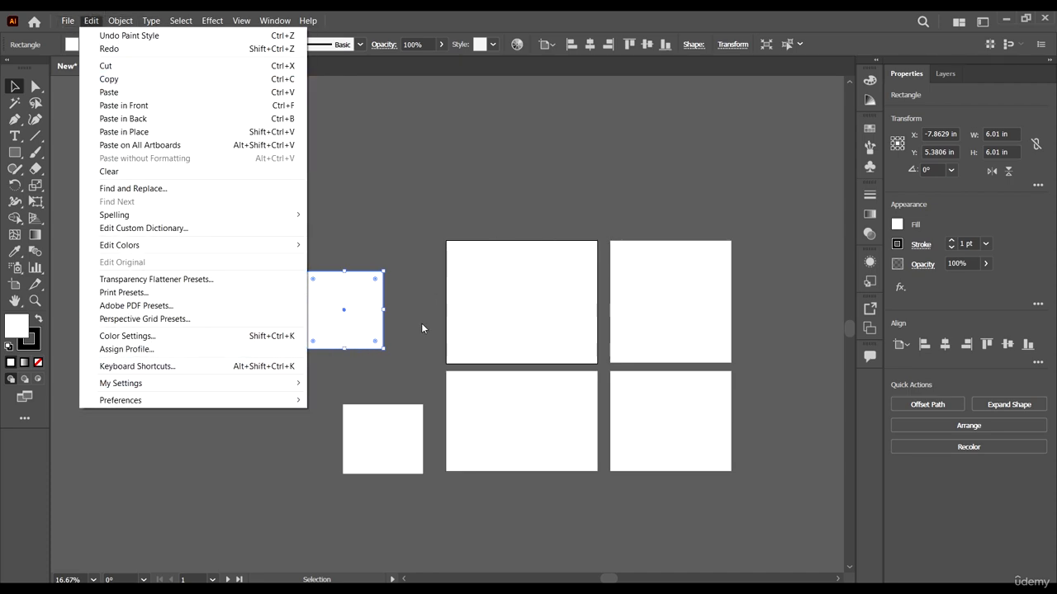
{"action": "left_click", "coordinate": [443, 189]}
{"action": "left_click", "coordinate": [351, 328]}
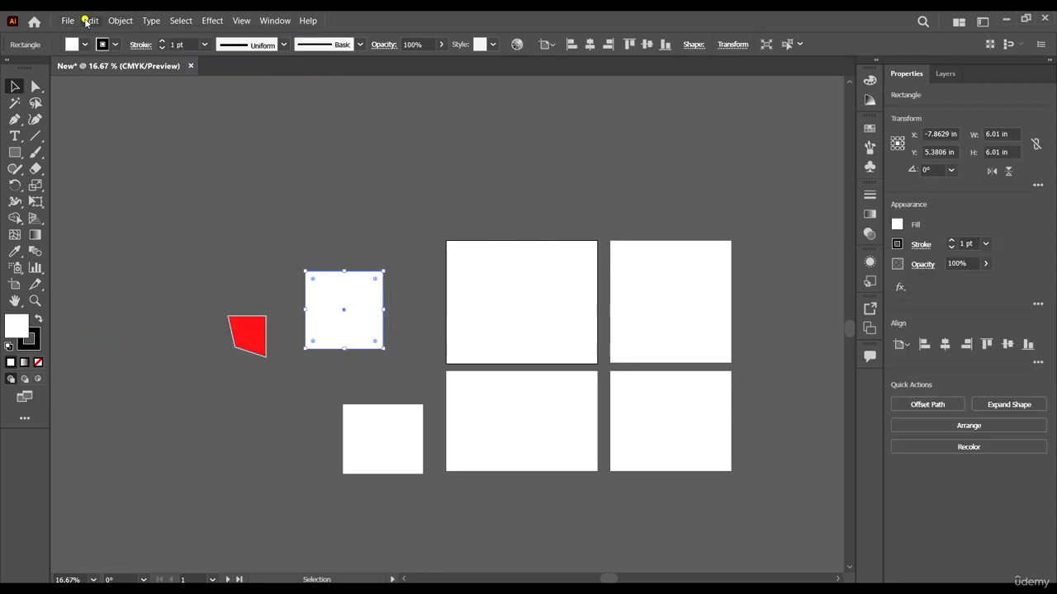
{"action": "left_click", "coordinate": [90, 20]}
{"action": "mouse_move", "coordinate": [124, 21]}
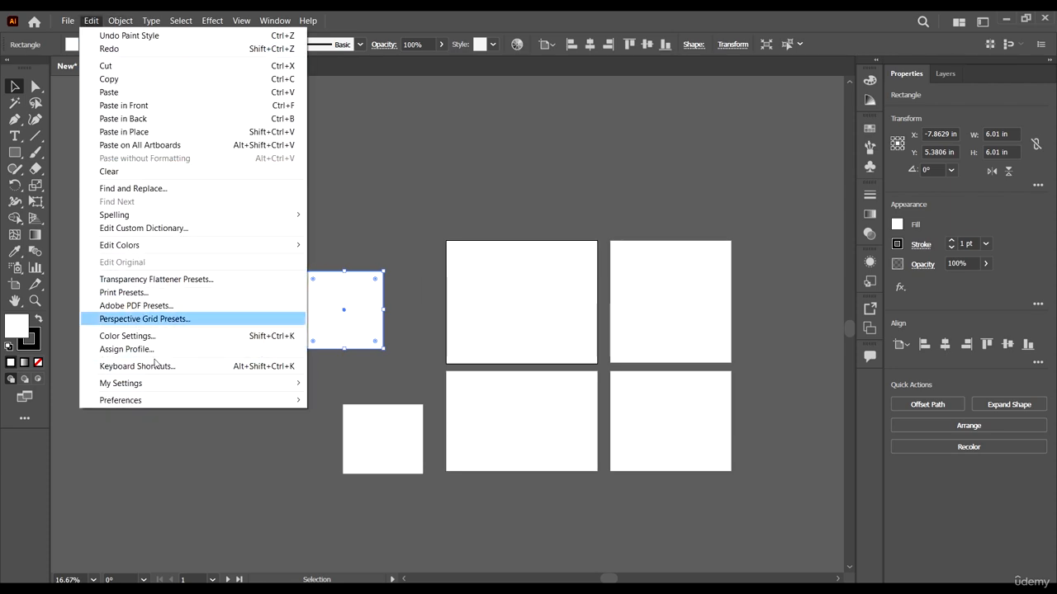
{"action": "left_click", "coordinate": [101, 24]}
Step: Examine the object, type and selection commands available while the white square is selected
{"action": "left_click", "coordinate": [121, 22]}
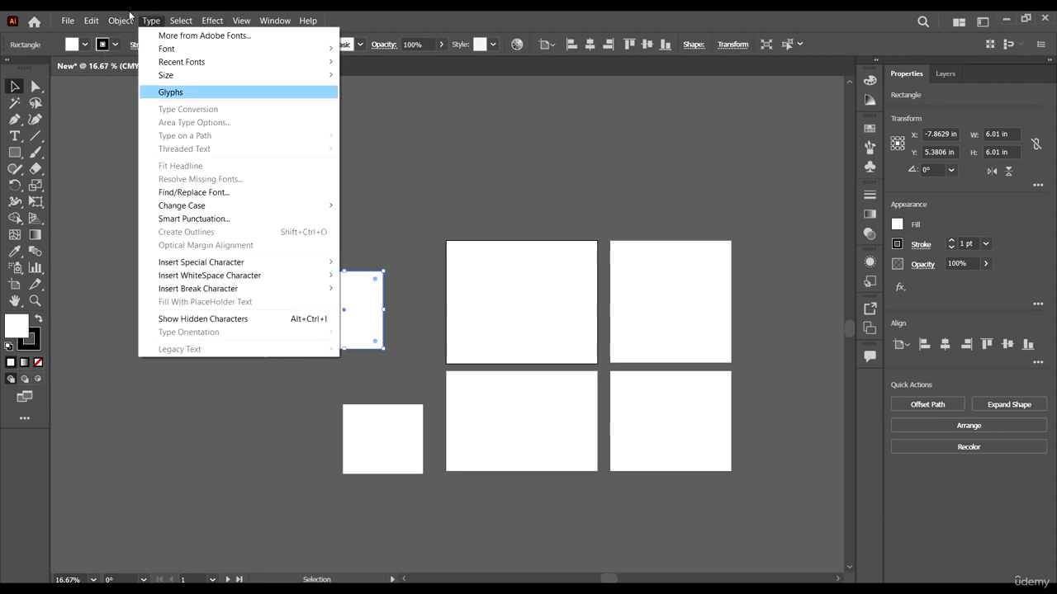
{"action": "left_click", "coordinate": [116, 24]}
{"action": "left_click", "coordinate": [117, 22]}
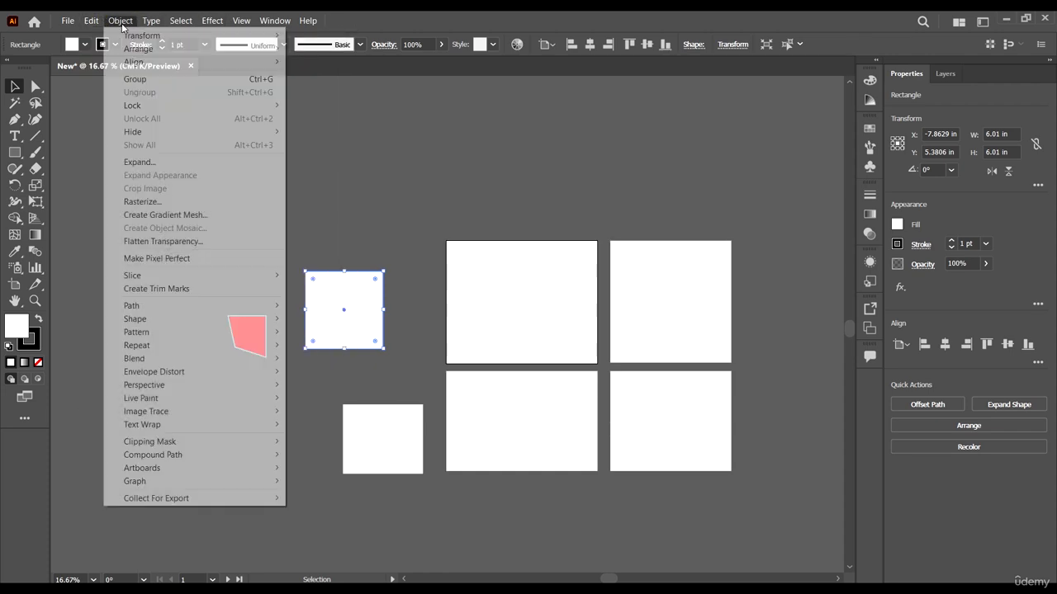
{"action": "left_click", "coordinate": [122, 22]}
{"action": "left_click", "coordinate": [151, 22]}
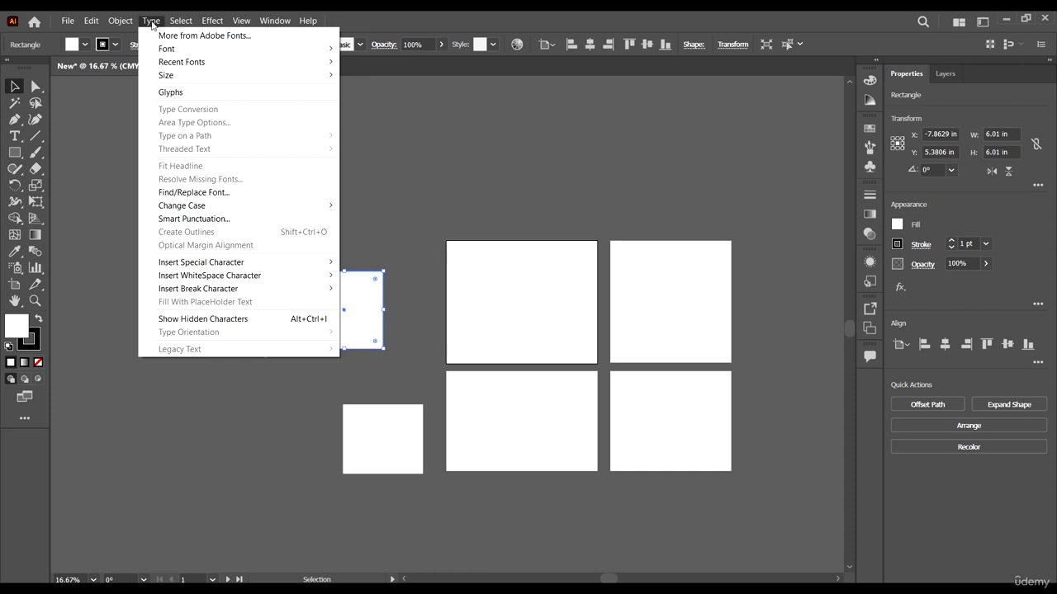
{"action": "left_click", "coordinate": [152, 23]}
{"action": "left_click", "coordinate": [151, 21]}
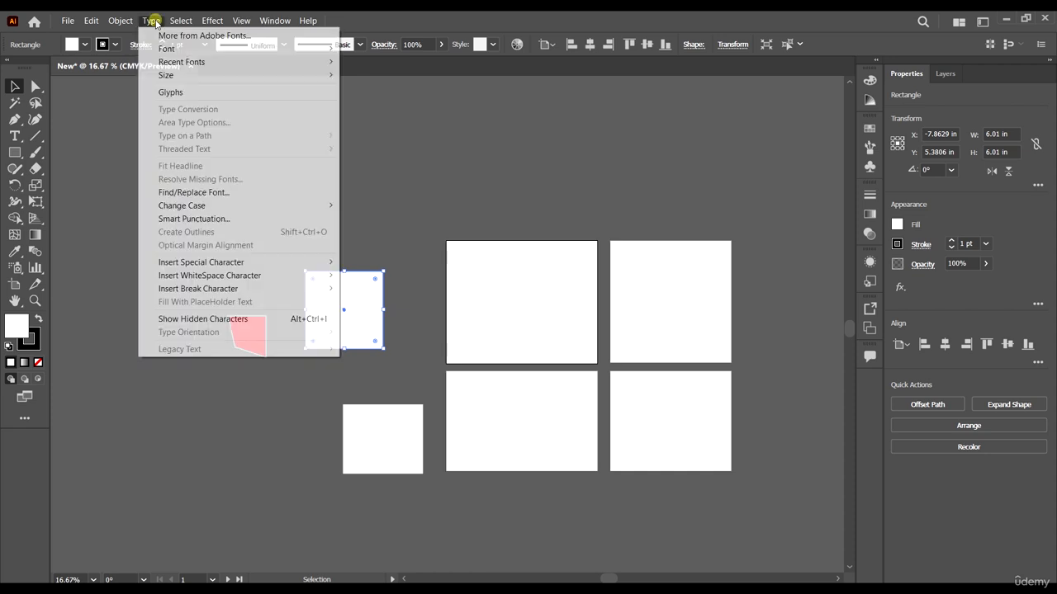
{"action": "mouse_move", "coordinate": [177, 23]}
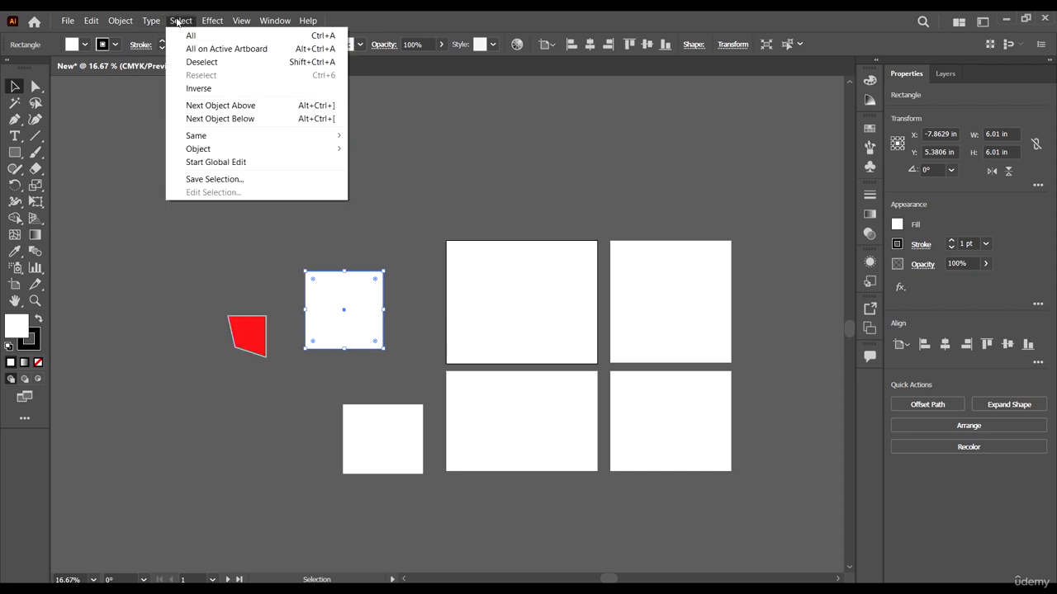
{"action": "left_click", "coordinate": [183, 20]}
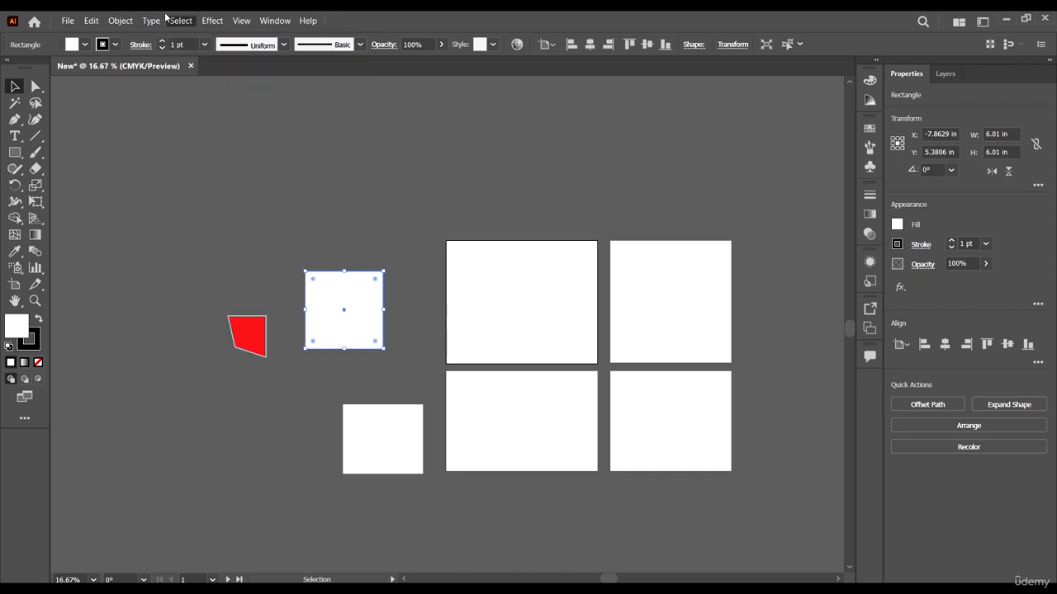
Step: Select the lower white rectangle and extend the selection to all objects with the same fill color
{"action": "left_click", "coordinate": [396, 453]}
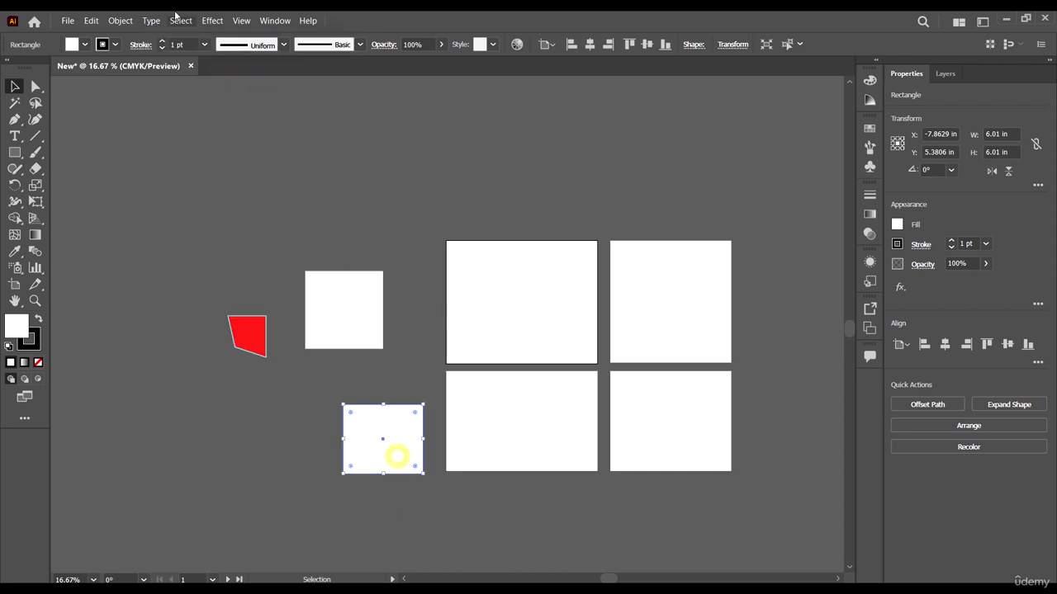
{"action": "left_click", "coordinate": [181, 21]}
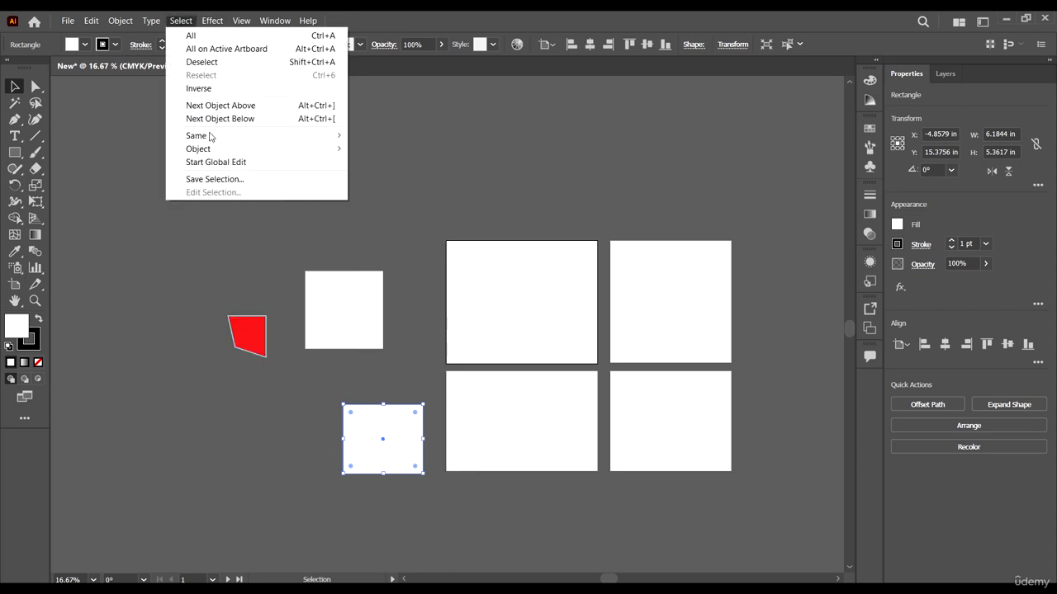
{"action": "left_click", "coordinate": [181, 20]}
{"action": "left_click", "coordinate": [212, 20]}
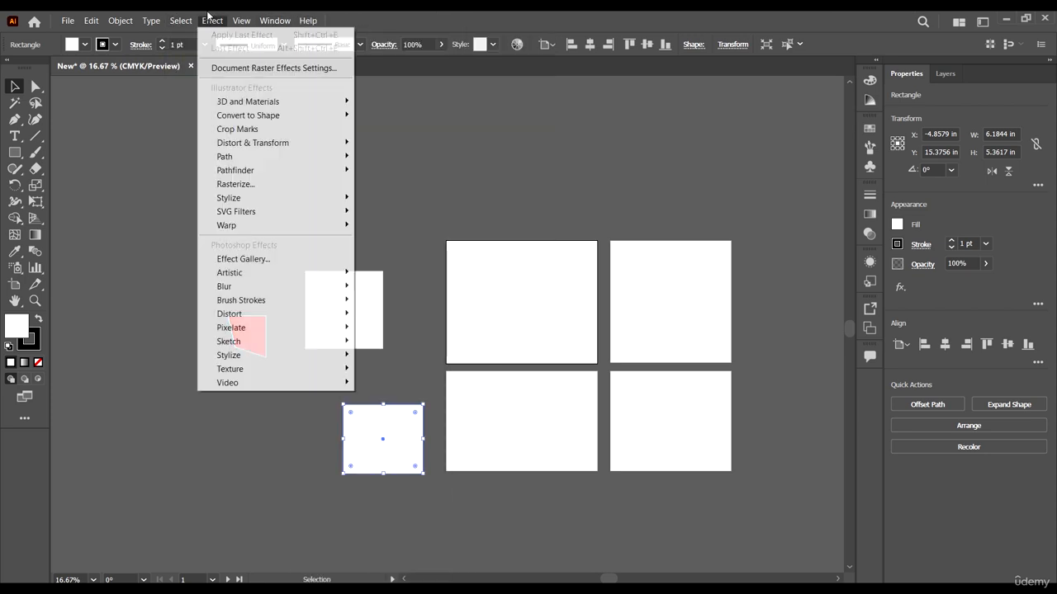
{"action": "mouse_move", "coordinate": [184, 24]}
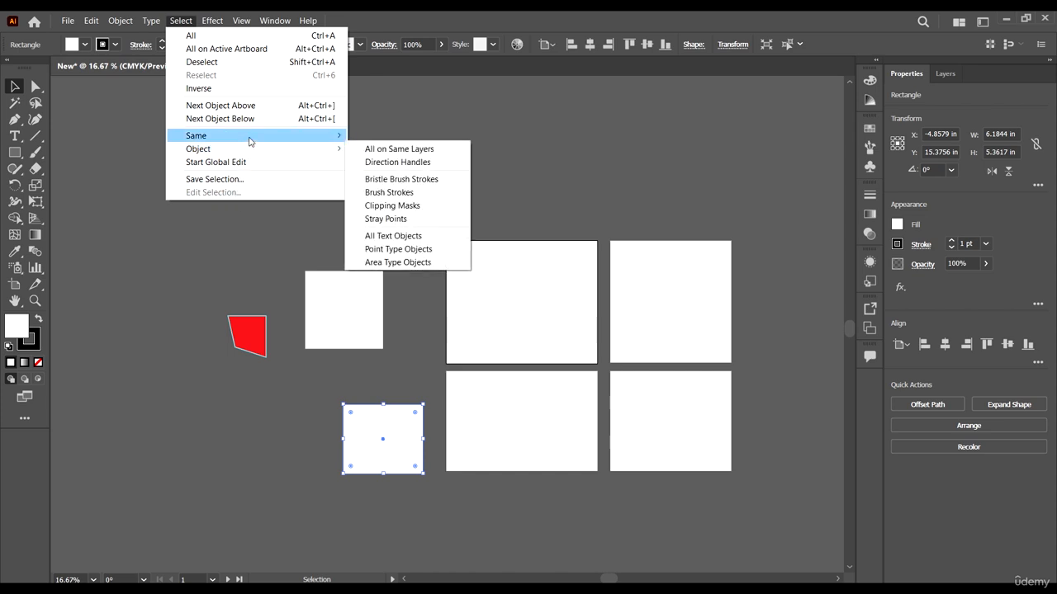
{"action": "mouse_move", "coordinate": [250, 141]}
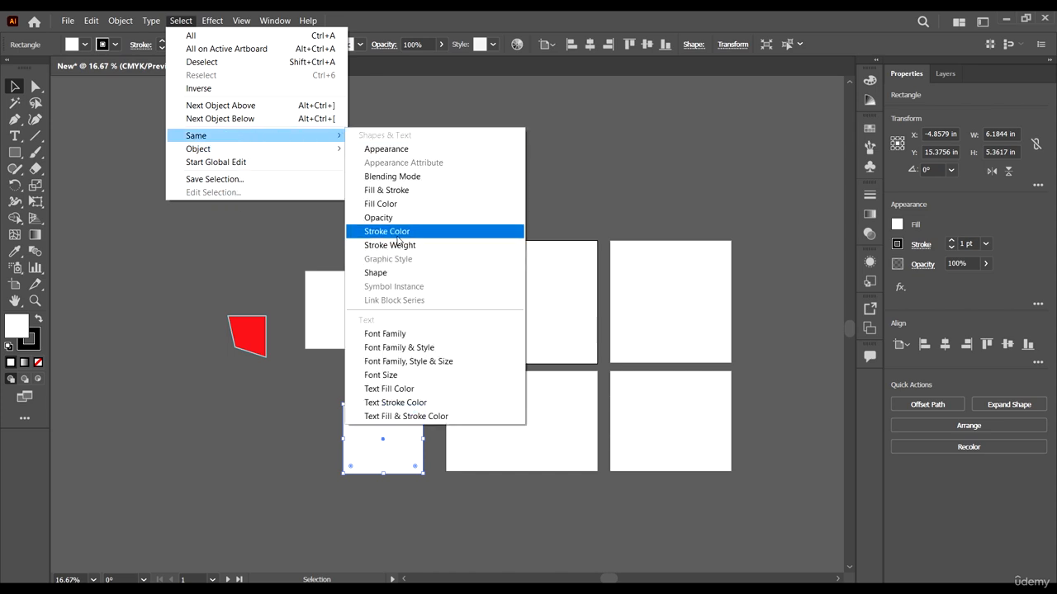
{"action": "left_click", "coordinate": [409, 205]}
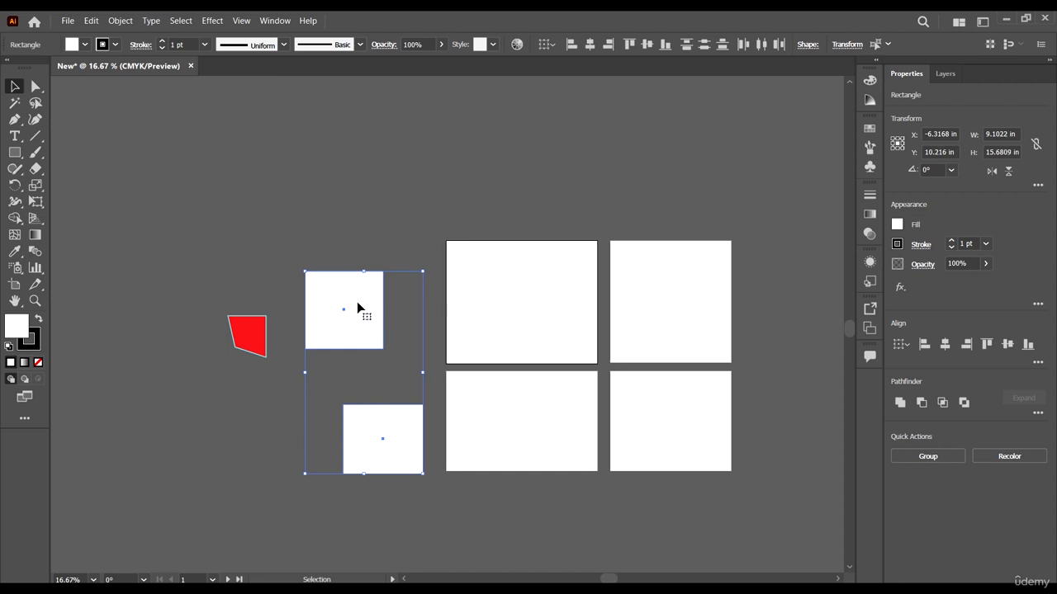
Step: Deselect both shapes, move the lower rectangle to about X -5.62, Y 13.04 in and the square to about X -7.61, Y -0.96 in, and reselect the rectangle
{"action": "left_click", "coordinate": [405, 215]}
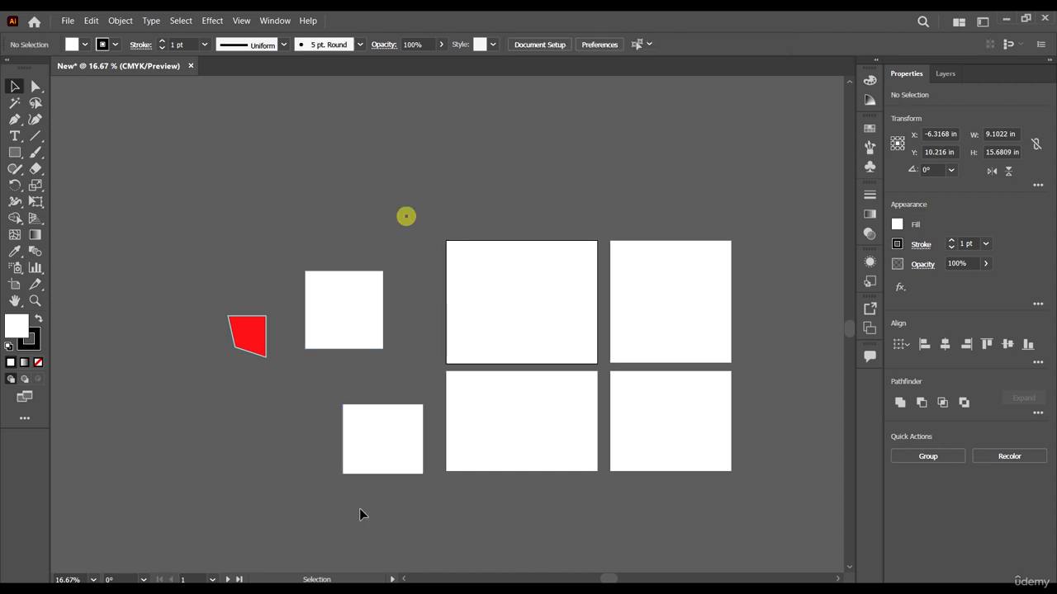
{"action": "left_click", "coordinate": [375, 446]}
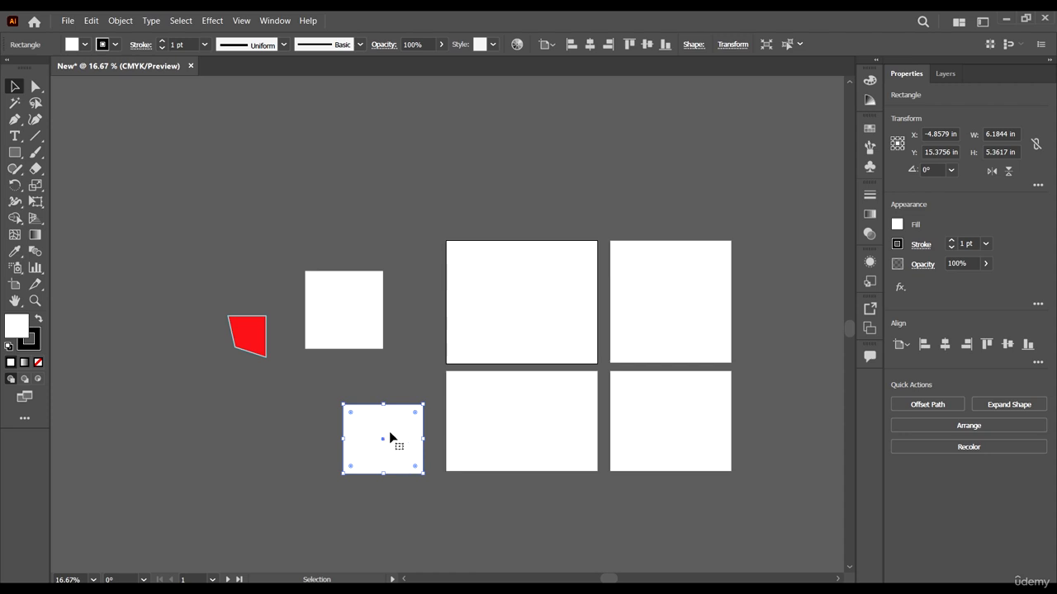
{"action": "left_click_drag", "start_coordinate": [401, 447], "coordinate": [390, 418]}
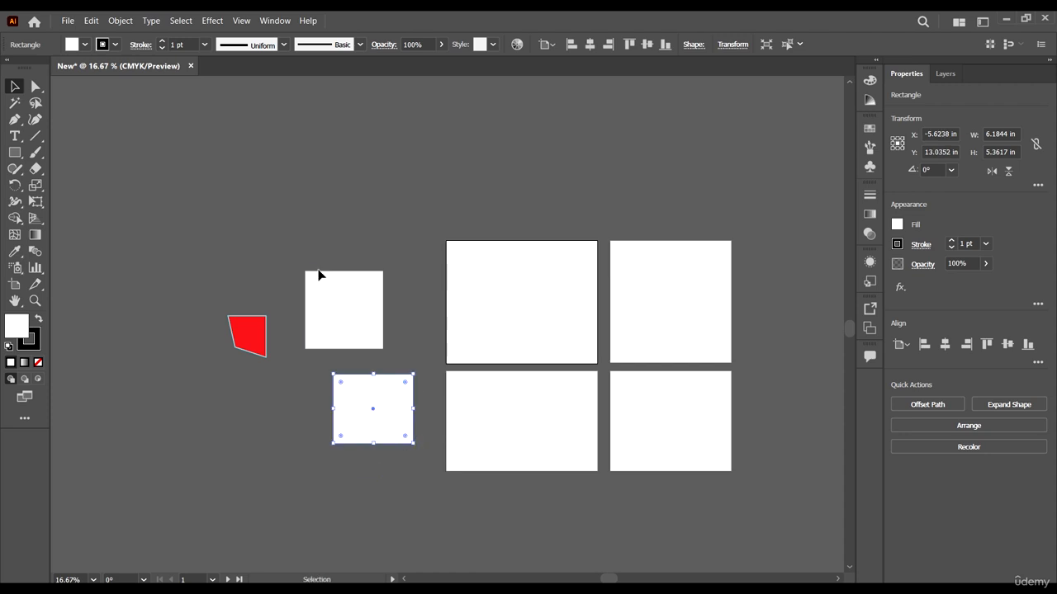
{"action": "left_click_drag", "start_coordinate": [338, 302], "coordinate": [340, 219]}
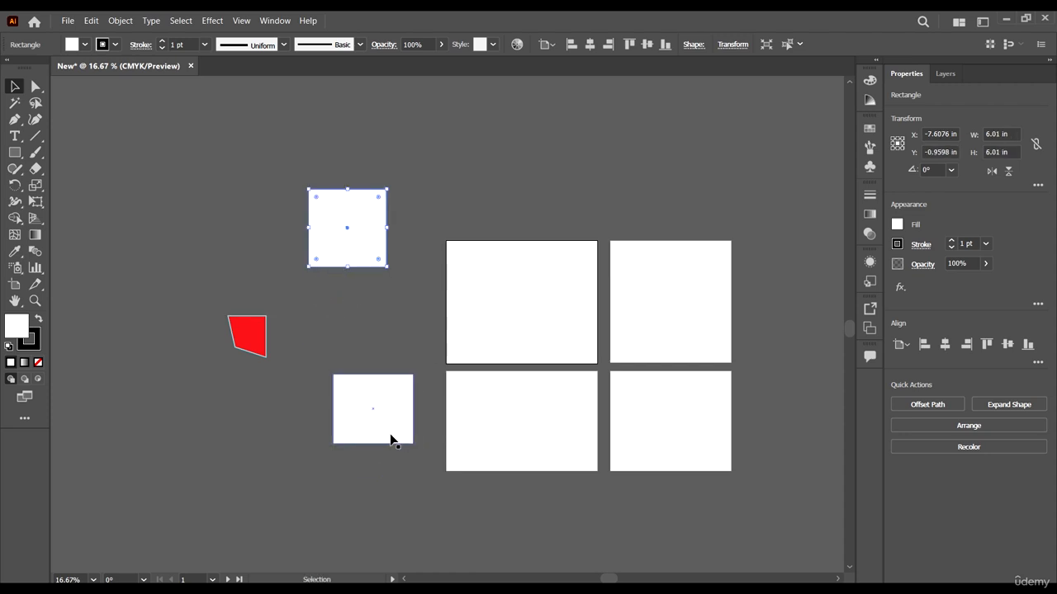
{"action": "left_click", "coordinate": [393, 379]}
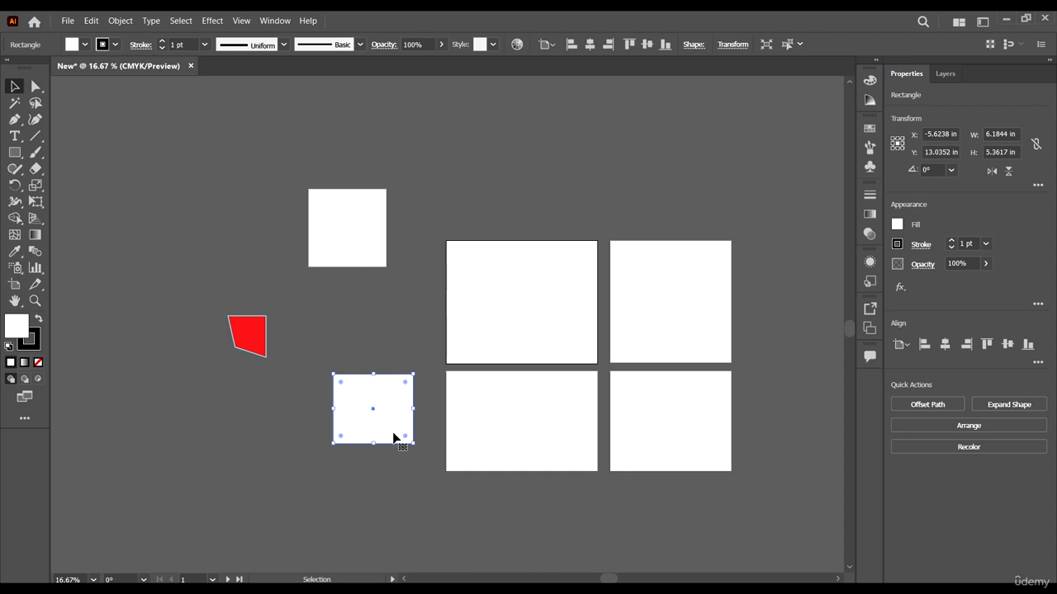
Step: Select all objects in the document and deselect them again using the selection commands
{"action": "left_click", "coordinate": [181, 20]}
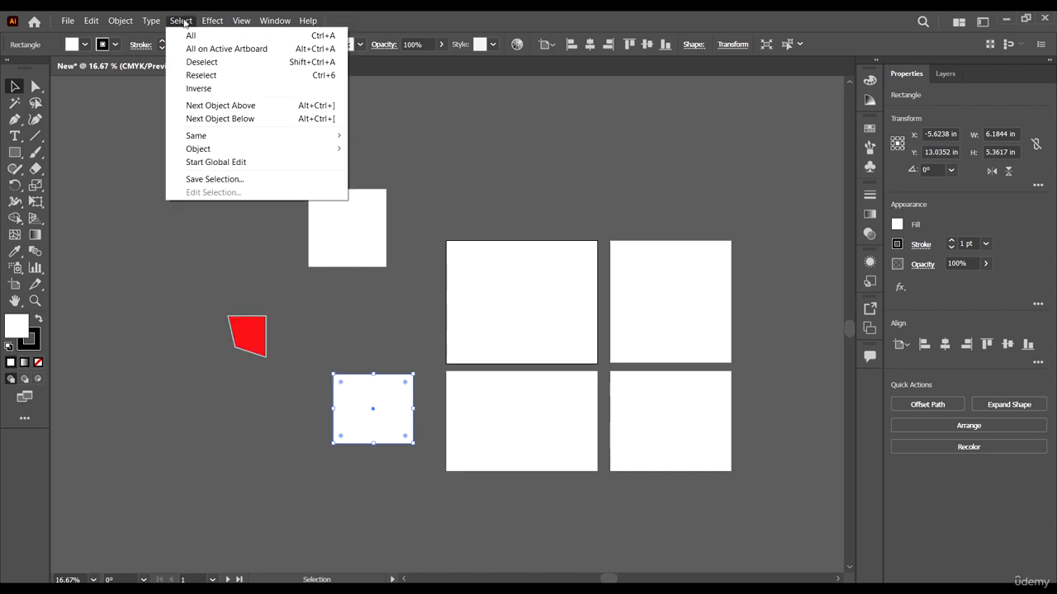
{"action": "left_click", "coordinate": [191, 37]}
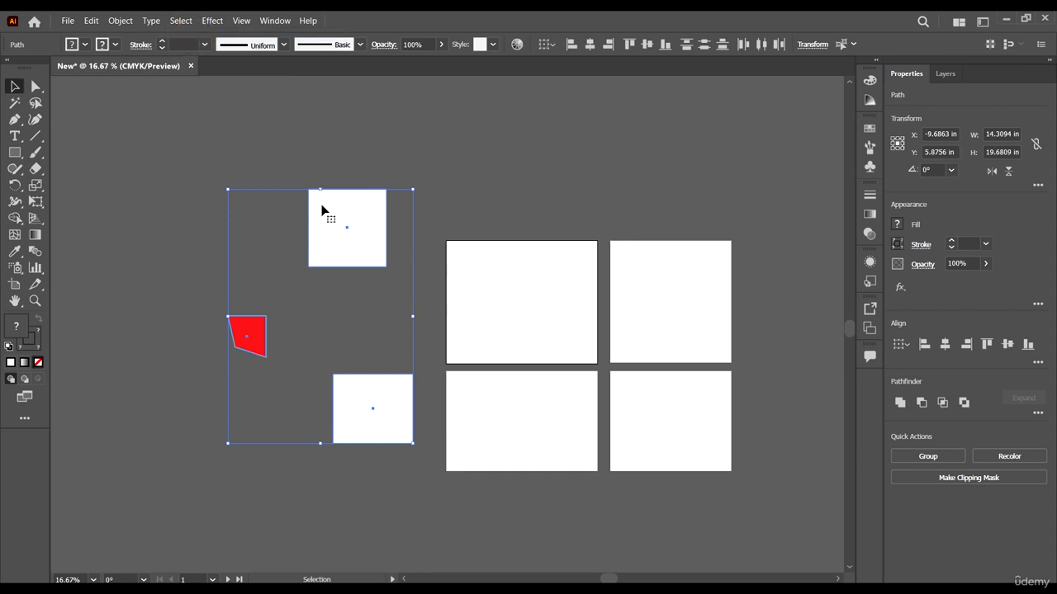
{"action": "left_click", "coordinate": [180, 20]}
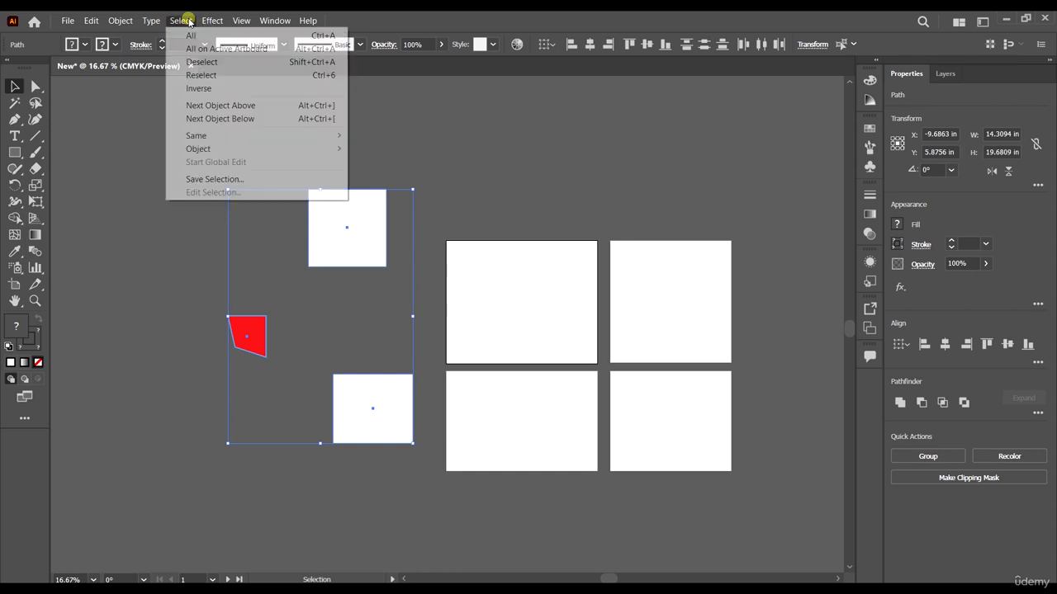
{"action": "left_click", "coordinate": [209, 61]}
Step: Examine the selection commands with nothing selected, the available effects and the view options
{"action": "left_click", "coordinate": [180, 20]}
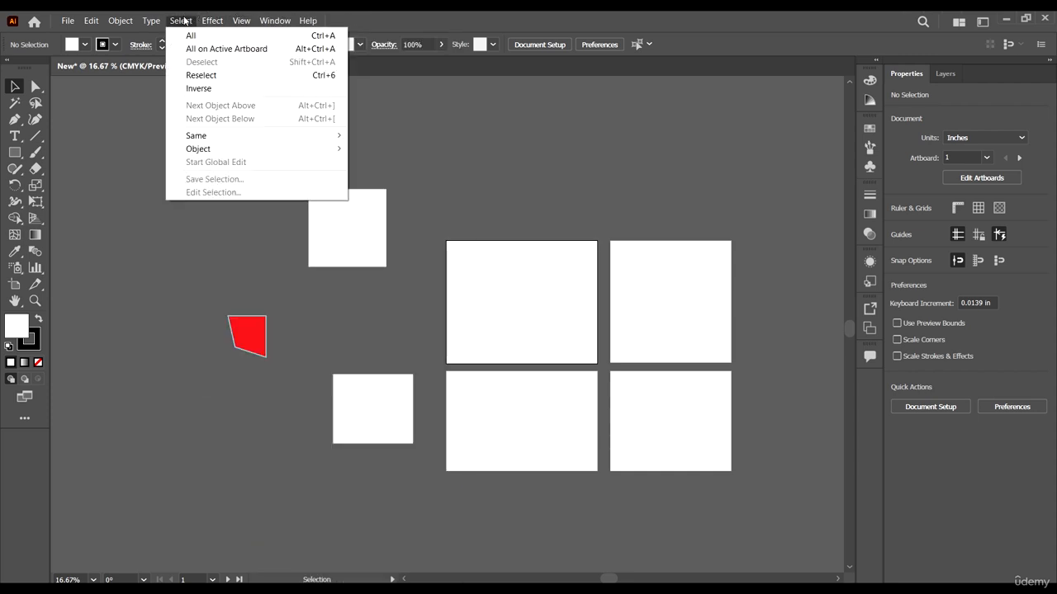
{"action": "mouse_move", "coordinate": [204, 29]}
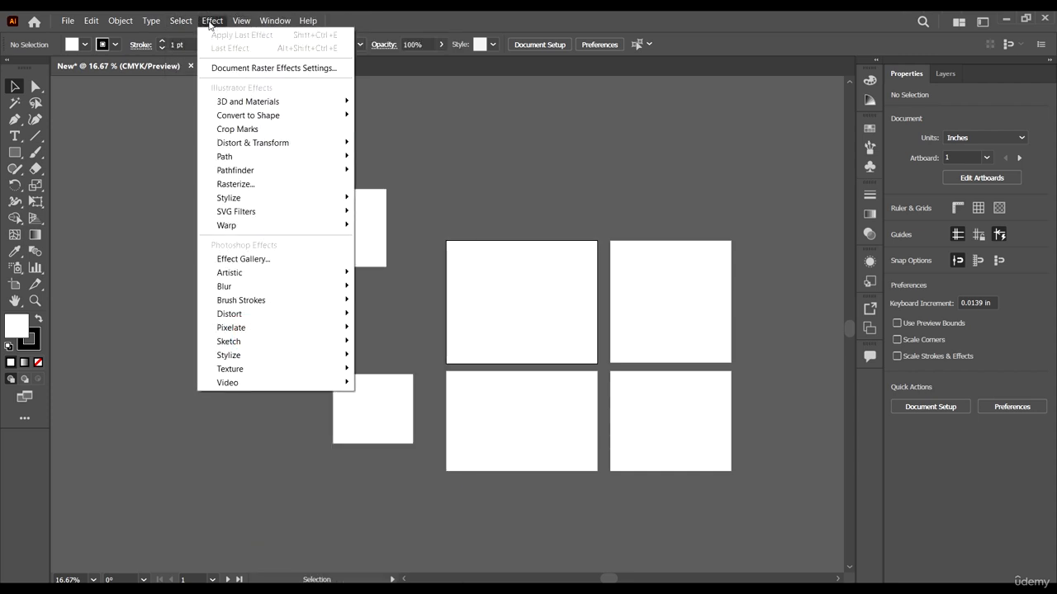
{"action": "mouse_move", "coordinate": [236, 20]}
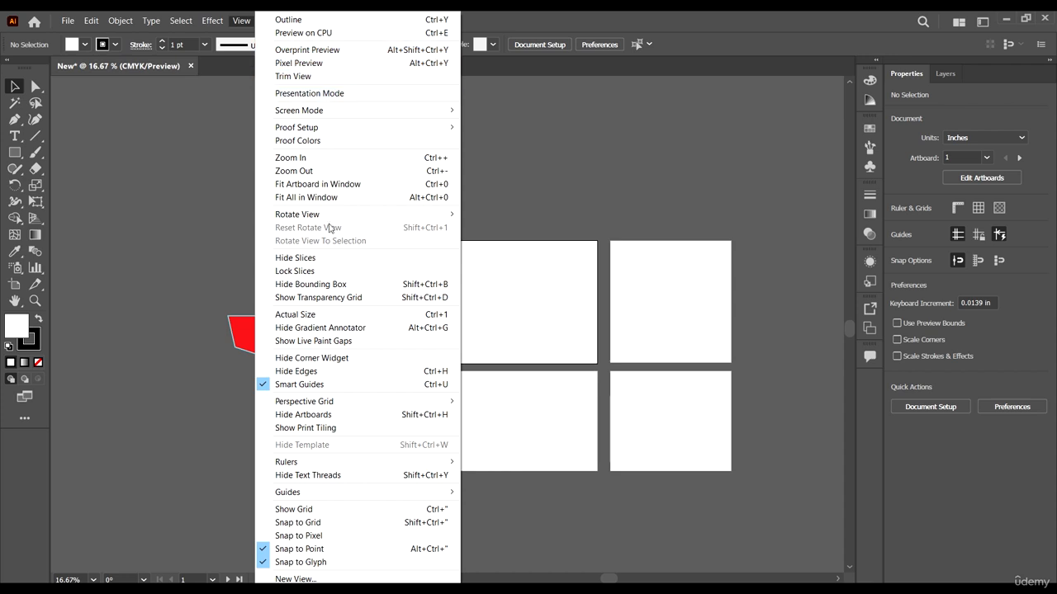
{"action": "left_click", "coordinate": [625, 301]}
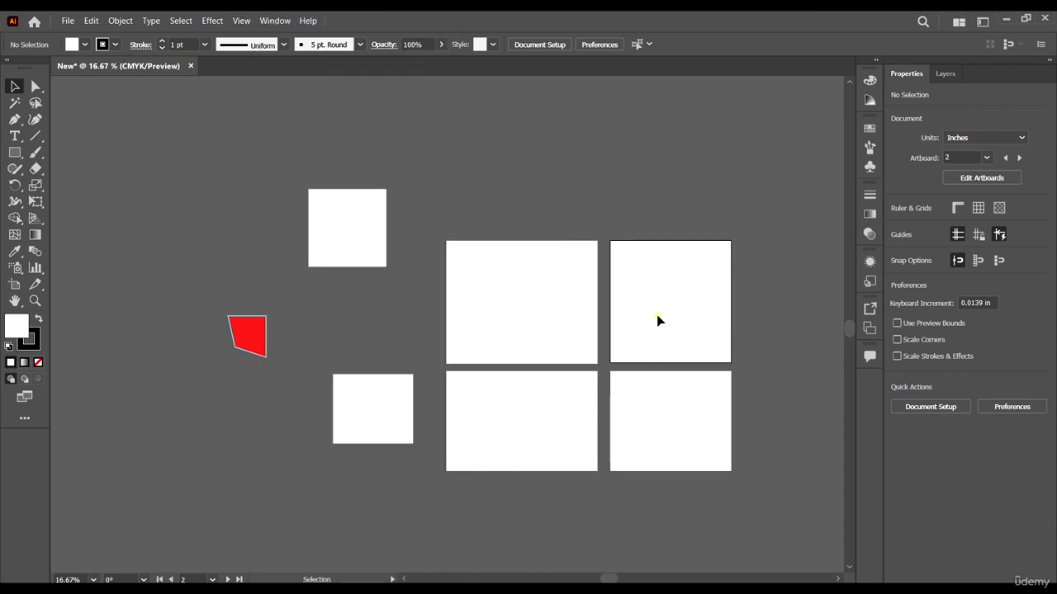
{"action": "scroll", "coordinate": [574, 211], "scroll_direction": "down", "scroll_amount": 1}
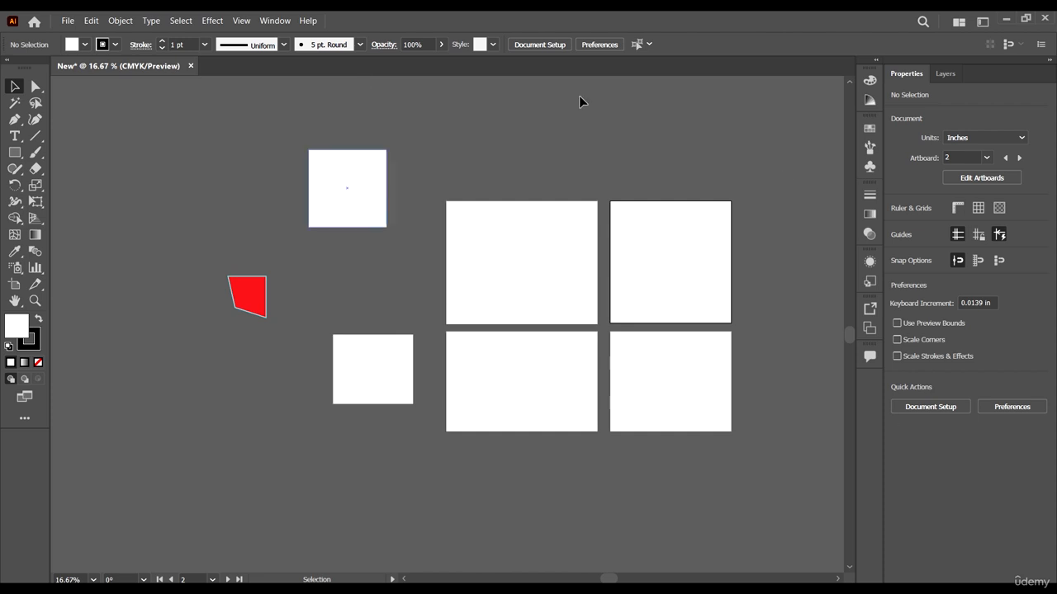
{"action": "left_click", "coordinate": [242, 20]}
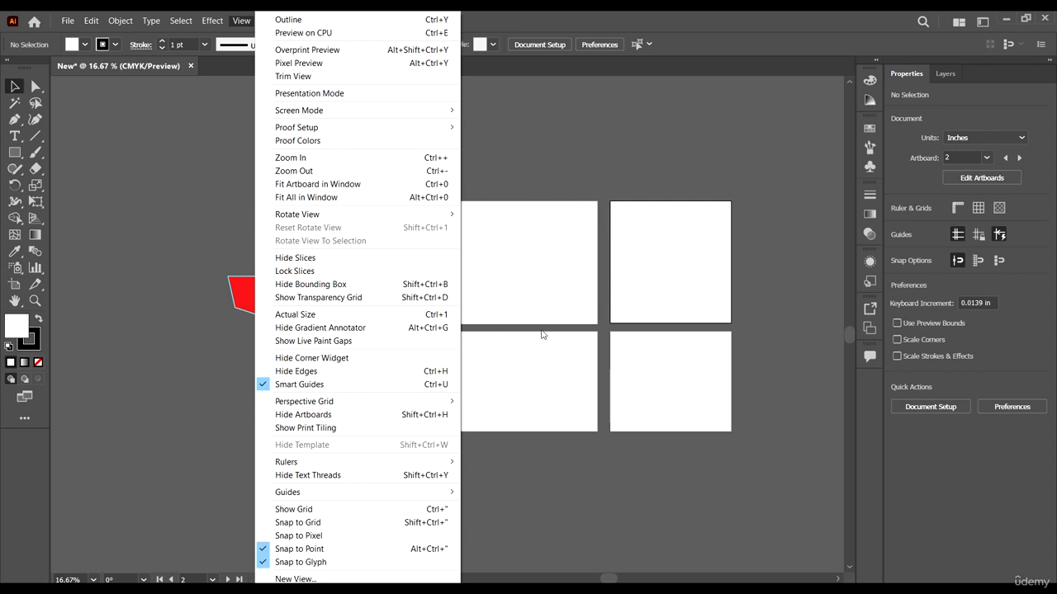
{"action": "mouse_move", "coordinate": [426, 405]}
{"action": "left_click", "coordinate": [240, 21]}
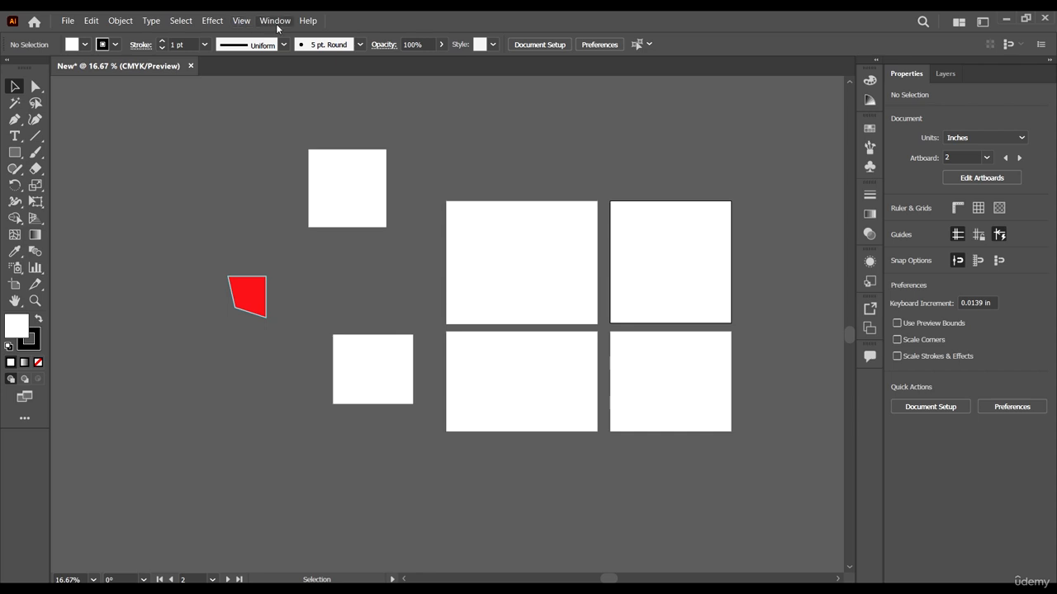
Step: Examine the workspace options and the list of panels that can be shown or hidden
{"action": "left_click", "coordinate": [275, 21]}
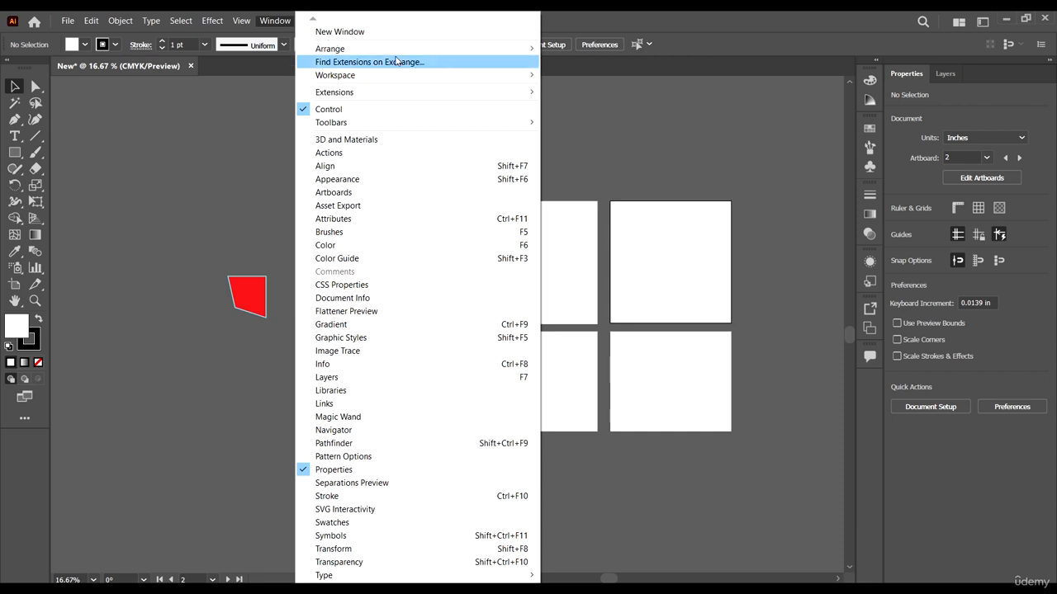
{"action": "left_click", "coordinate": [272, 20]}
{"action": "left_click", "coordinate": [272, 20]}
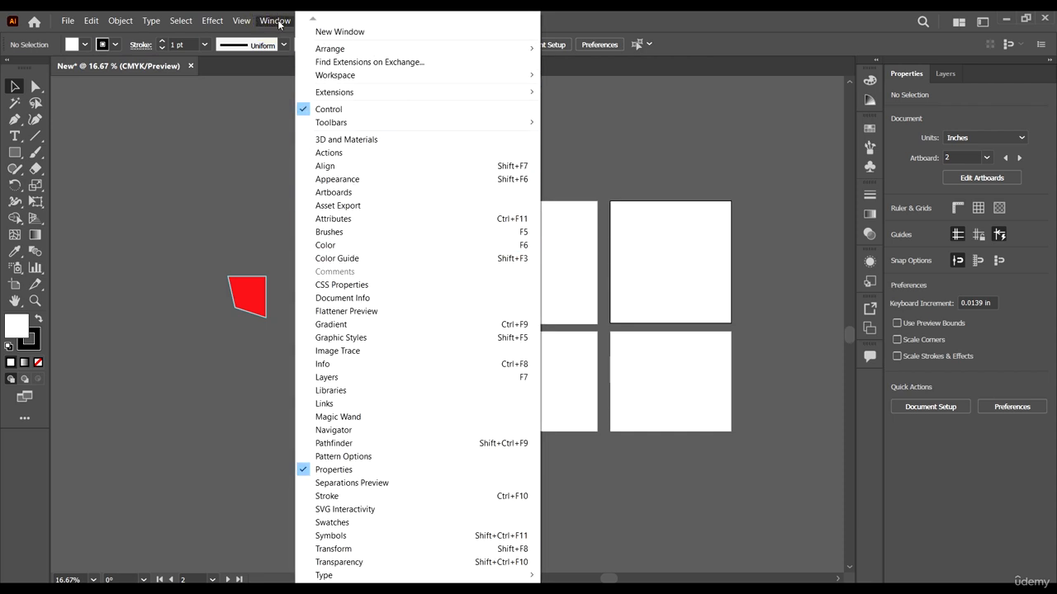
{"action": "left_click", "coordinate": [276, 21]}
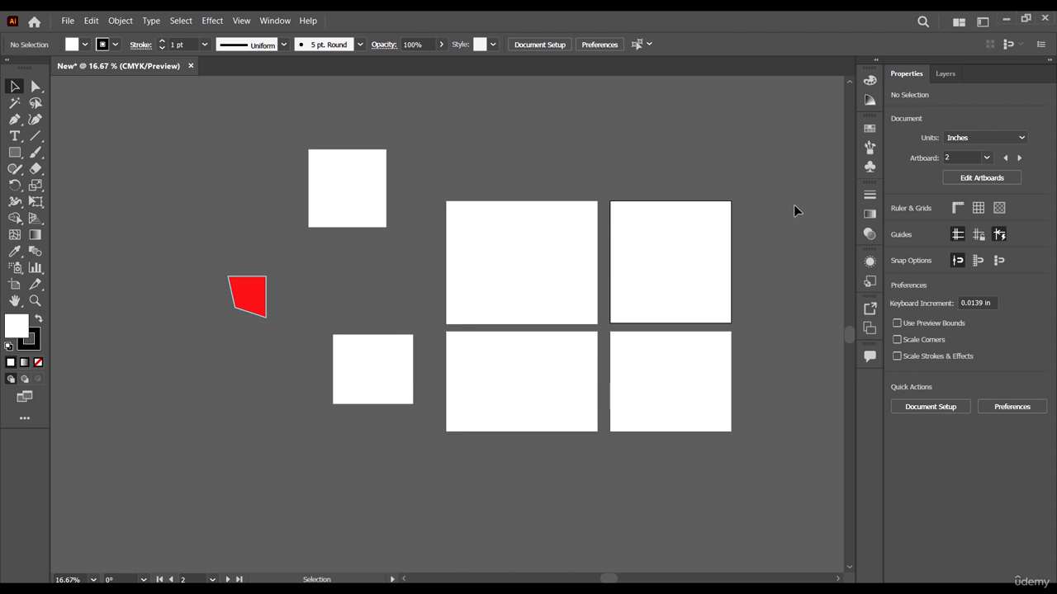
Step: Show the Magic Wand panel, move it beneath the red shape and close it again
{"action": "left_click", "coordinate": [274, 21]}
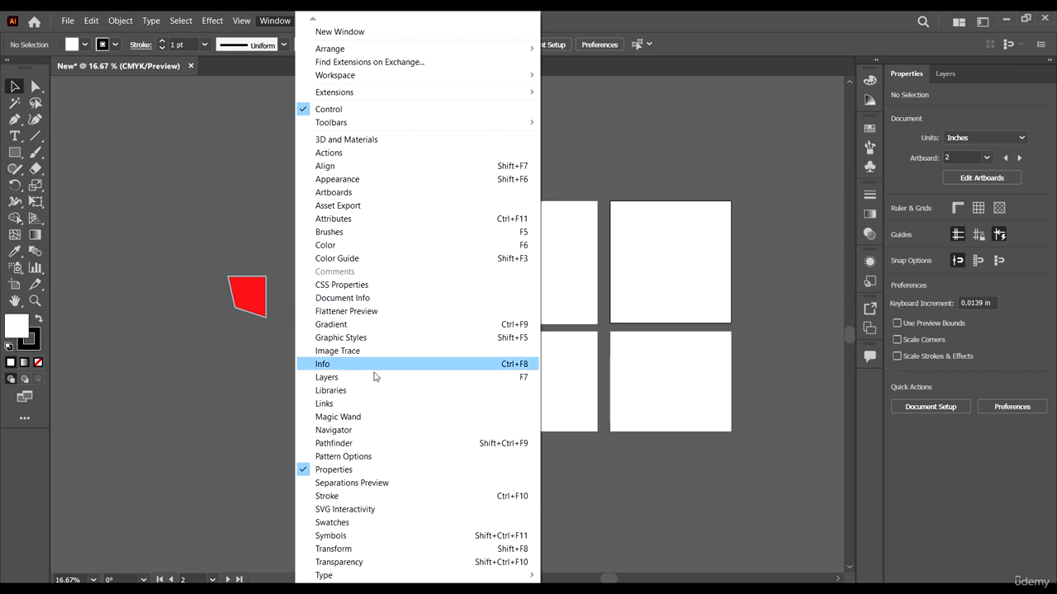
{"action": "left_click", "coordinate": [391, 417]}
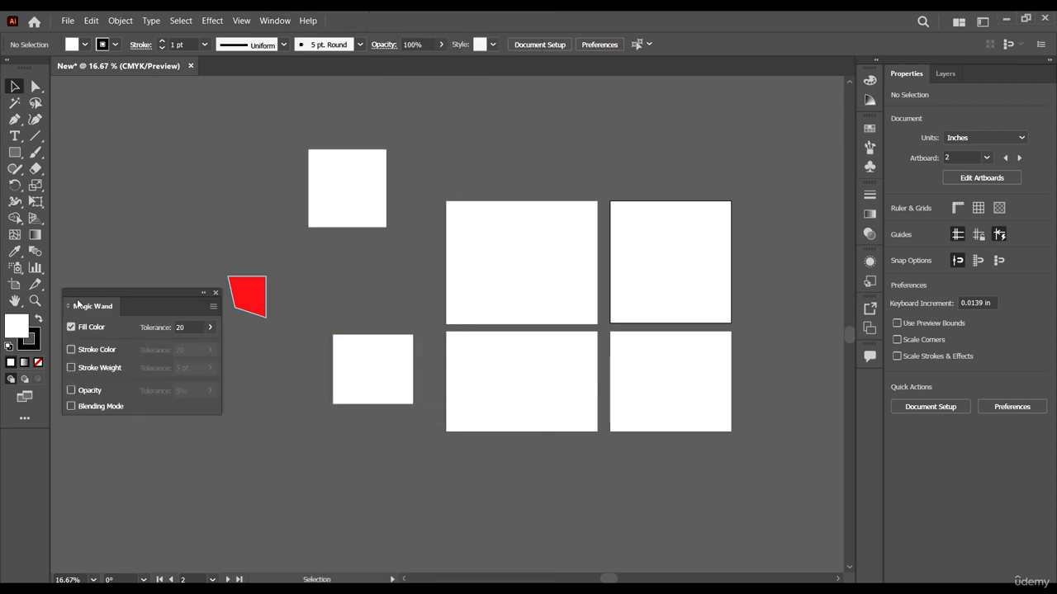
{"action": "left_click_drag", "start_coordinate": [95, 289], "coordinate": [152, 324]}
{"action": "left_click", "coordinate": [276, 325]}
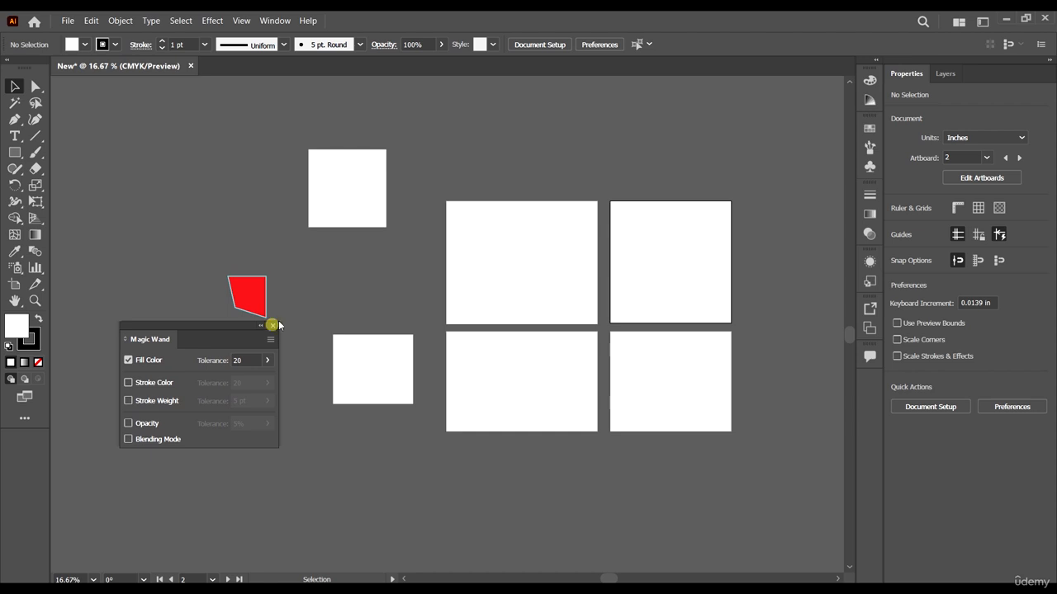
Step: Show the Align panel, move it over the upper-right artboard and close it again
{"action": "left_click", "coordinate": [275, 22]}
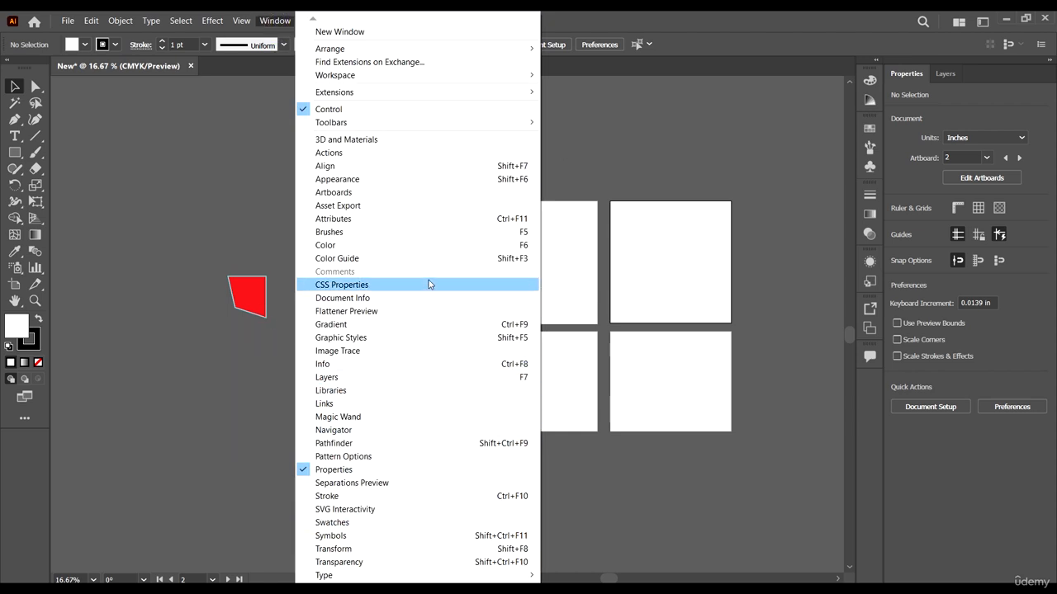
{"action": "left_click", "coordinate": [382, 173]}
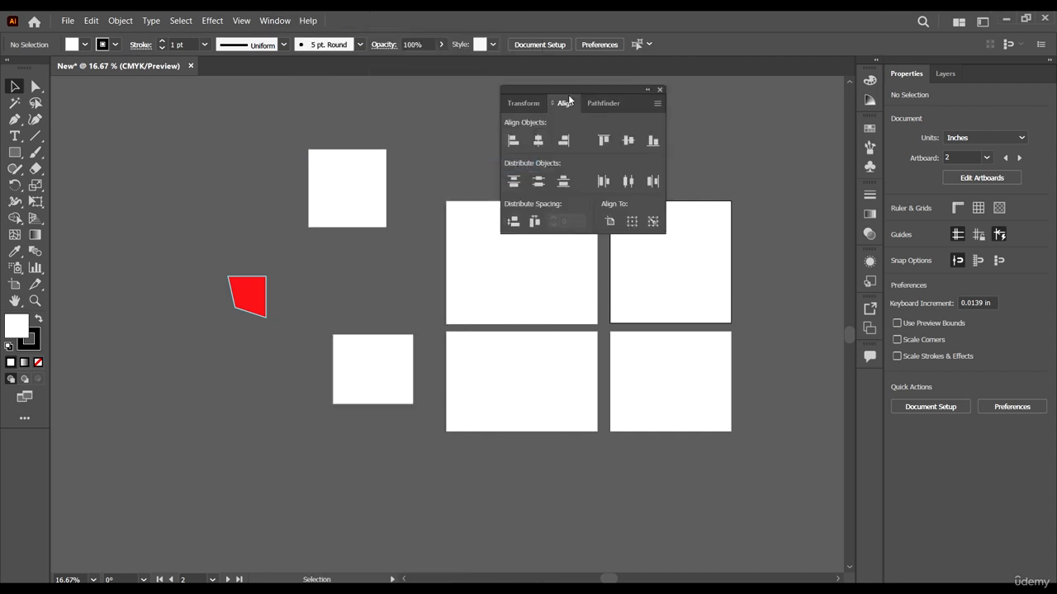
{"action": "left_click_drag", "start_coordinate": [570, 91], "coordinate": [705, 120]}
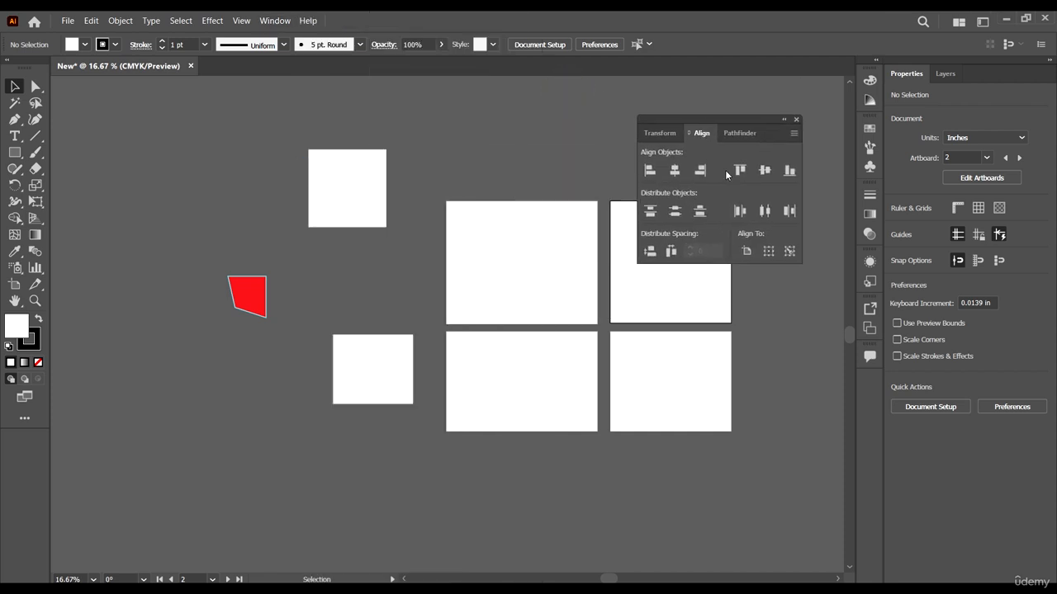
{"action": "left_click", "coordinate": [796, 119]}
Step: Show the Brushes panel and the Gradient panel one after the other, collapsing each again
{"action": "left_click", "coordinate": [275, 21]}
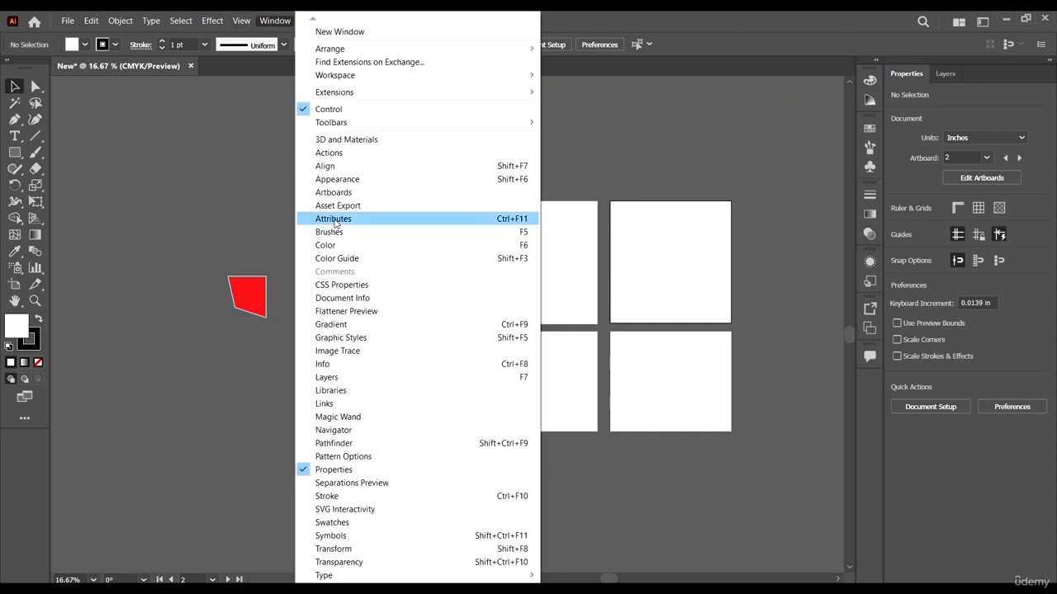
{"action": "left_click", "coordinate": [330, 232]}
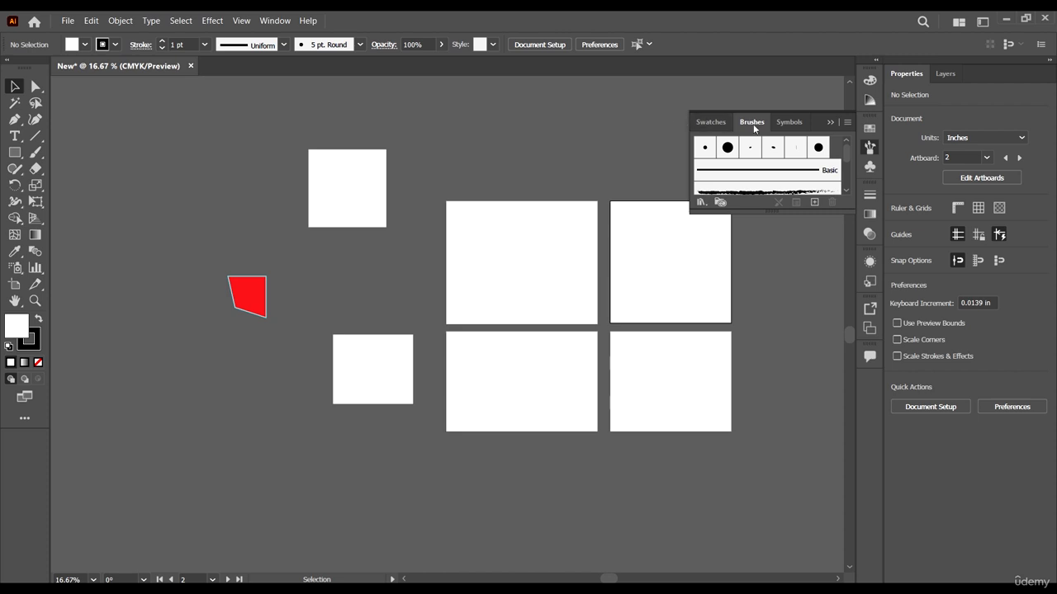
{"action": "left_click", "coordinate": [829, 121]}
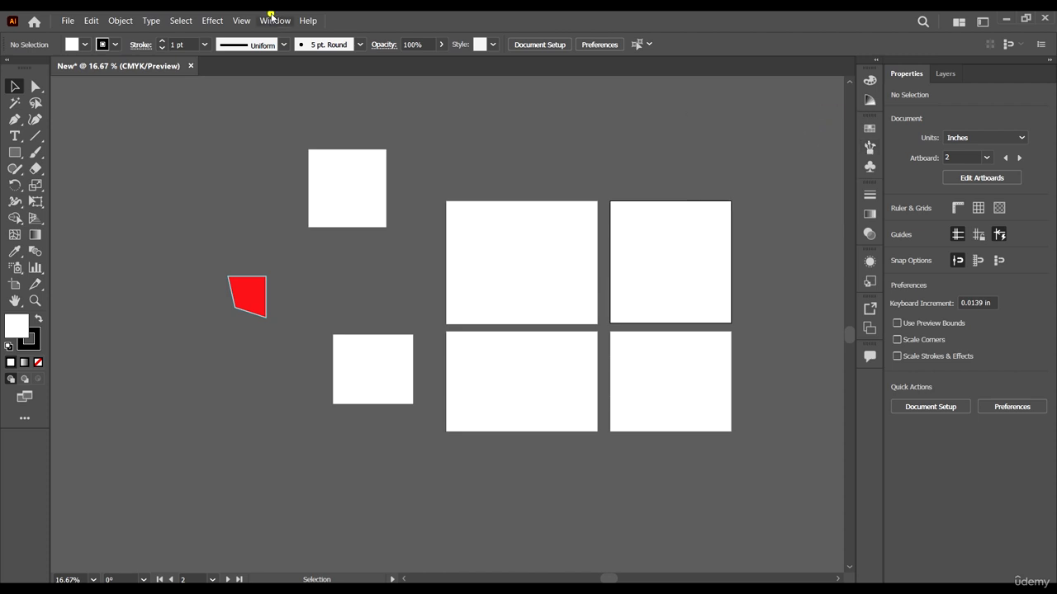
{"action": "left_click", "coordinate": [275, 20]}
{"action": "left_click", "coordinate": [358, 325]}
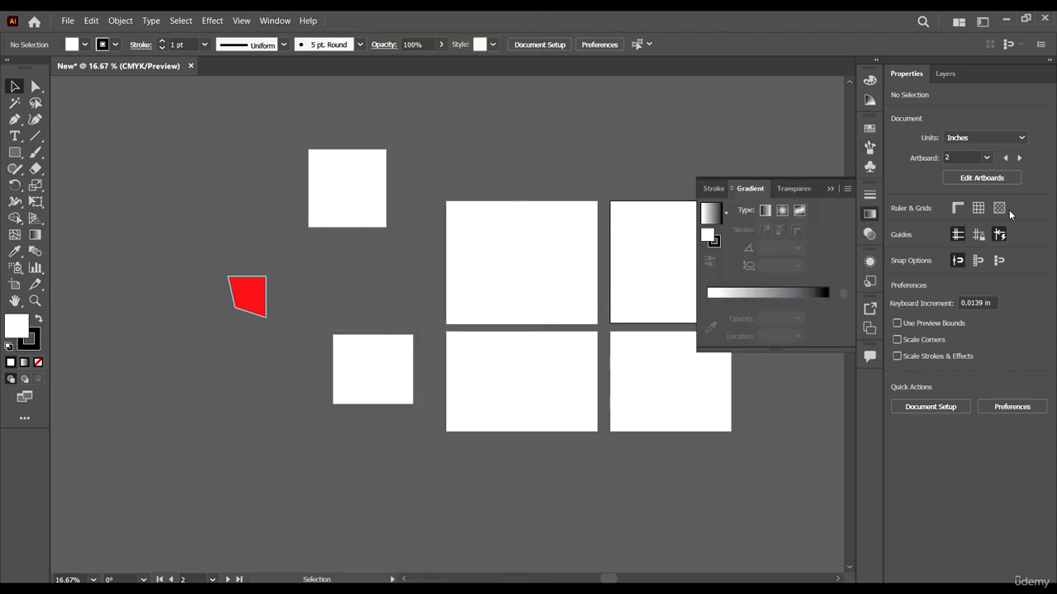
{"action": "left_click", "coordinate": [832, 188]}
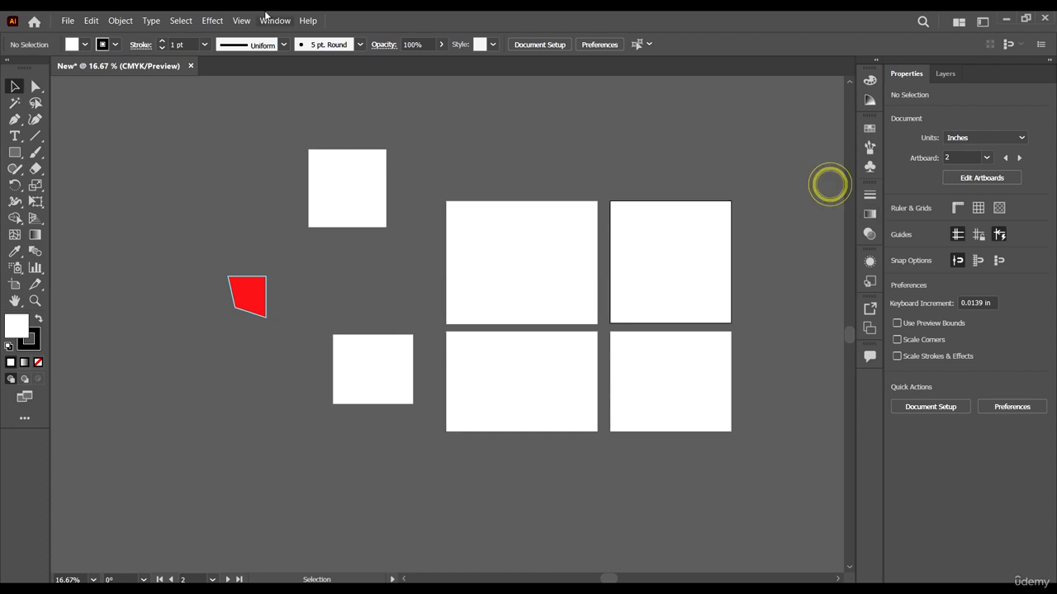
Step: Examine the full list of panels and libraries, and the available workspace layouts
{"action": "left_click", "coordinate": [281, 20]}
{"action": "left_click", "coordinate": [391, 564]}
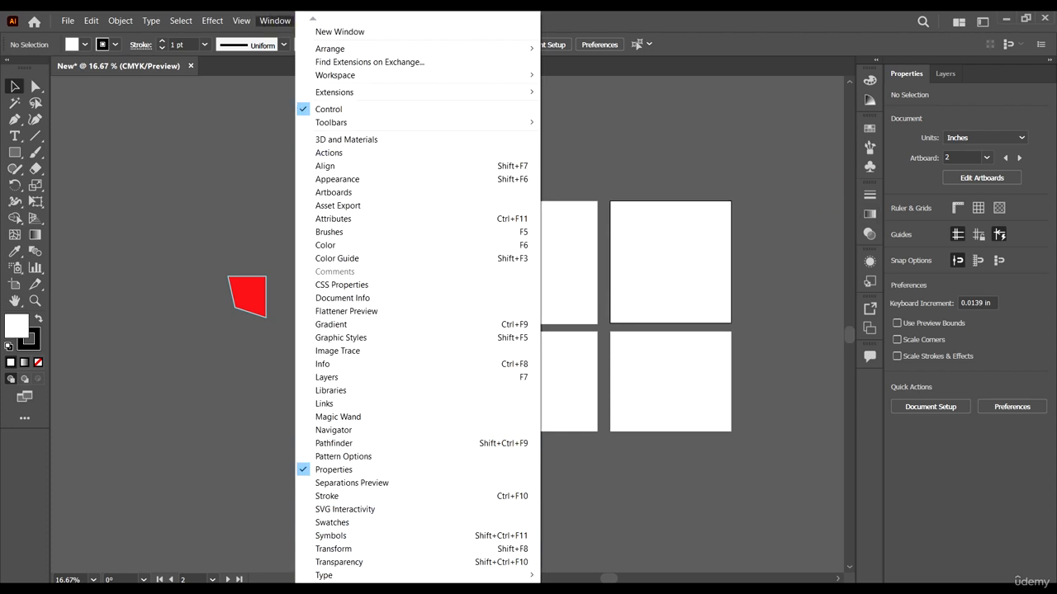
{"action": "mouse_move", "coordinate": [395, 588]}
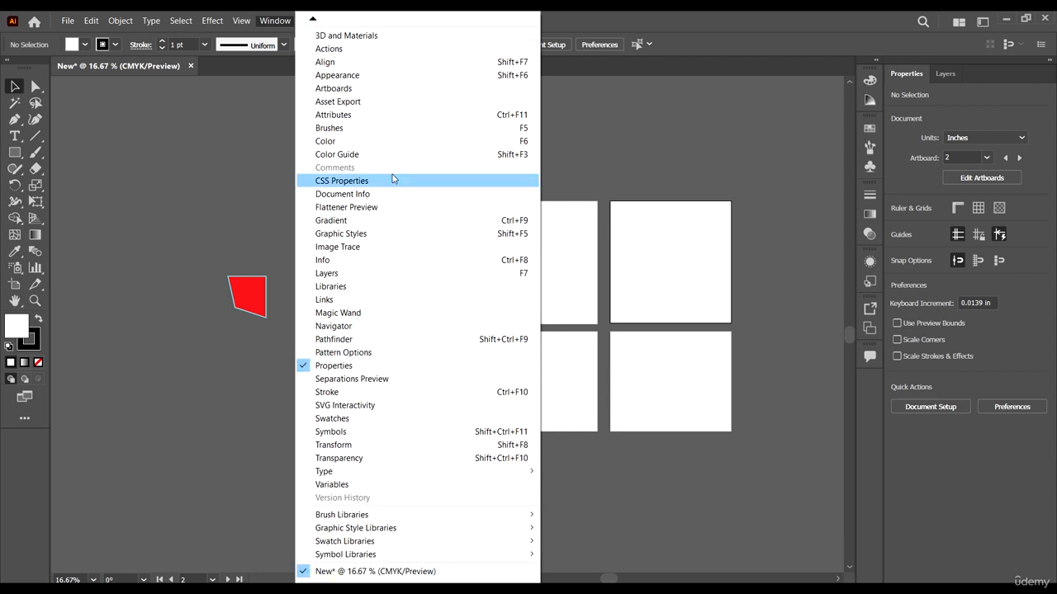
{"action": "mouse_move", "coordinate": [313, 20]}
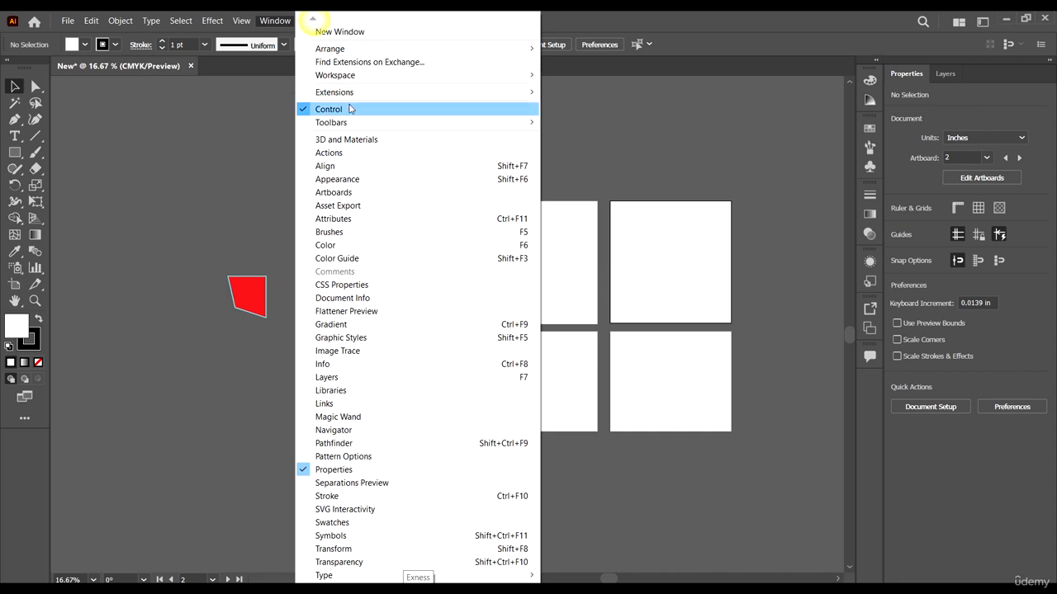
{"action": "mouse_move", "coordinate": [394, 84]}
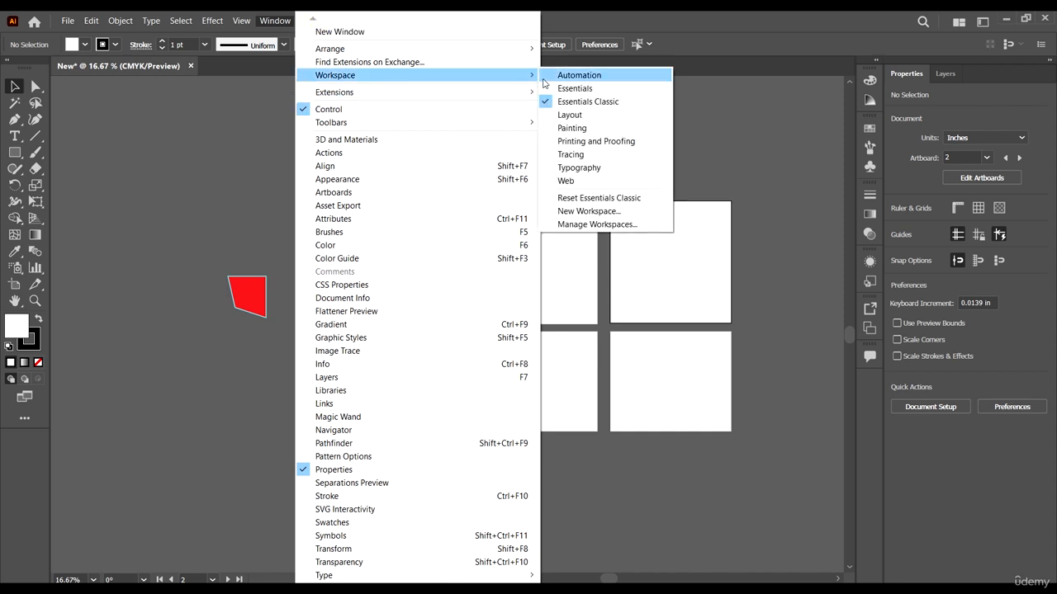
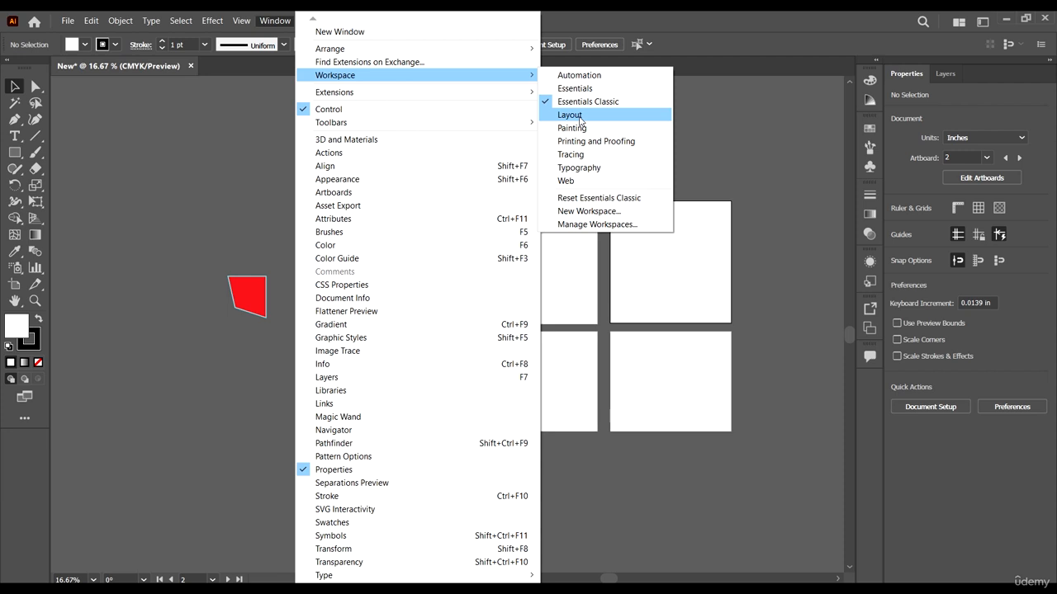
Step: Move the lower white rectangle beside the red shape, to about X -21.74 in, Y 7.76 in, and select both objects
{"action": "left_click", "coordinate": [579, 121]}
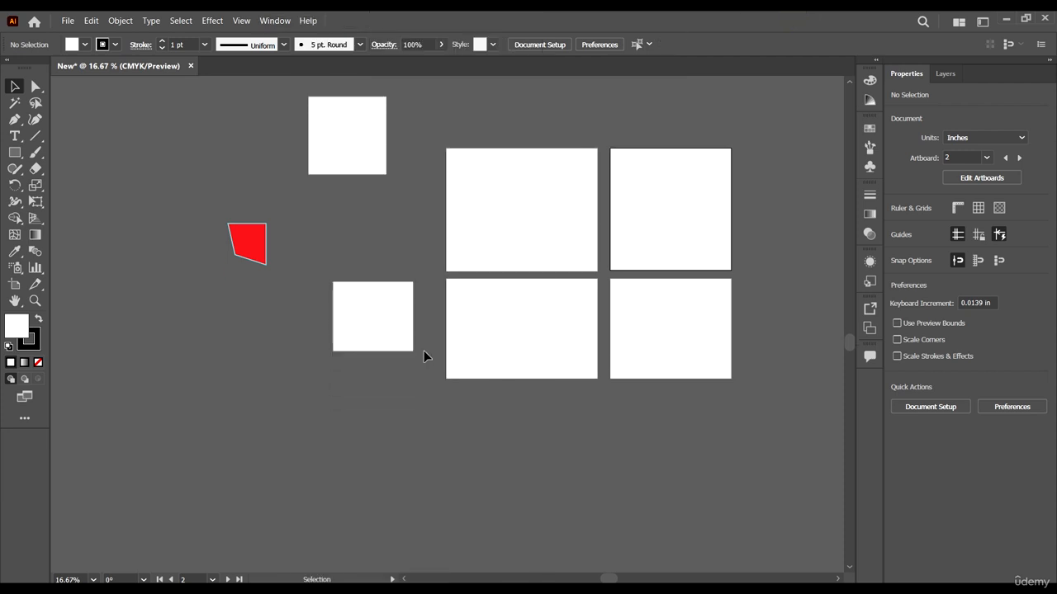
{"action": "left_click_drag", "start_coordinate": [395, 298], "coordinate": [376, 234]}
{"action": "scroll", "coordinate": [363, 335], "scroll_direction": "up", "scroll_amount": 2}
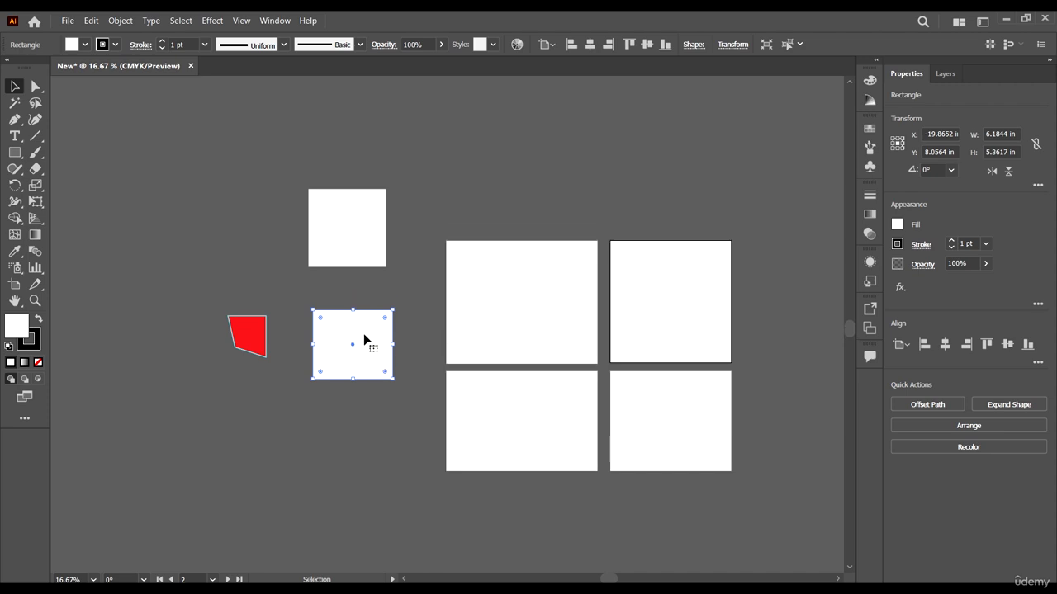
{"action": "left_click_drag", "start_coordinate": [364, 338], "coordinate": [340, 335]}
{"action": "scroll", "coordinate": [337, 402], "scroll_direction": "up", "scroll_amount": 1}
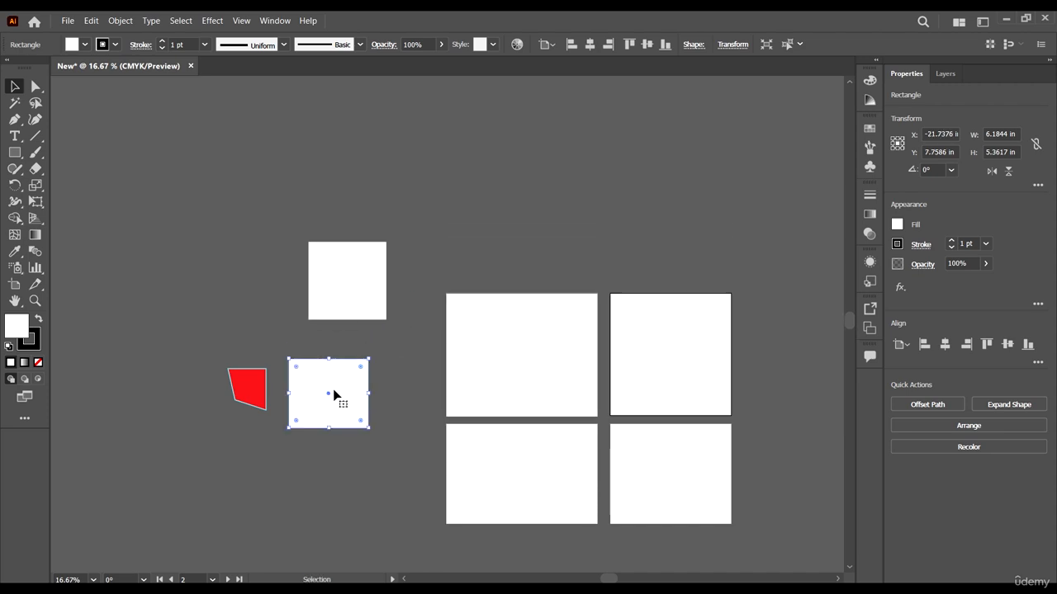
{"action": "left_click_drag", "start_coordinate": [332, 484], "coordinate": [256, 409]}
{"action": "scroll", "coordinate": [203, 438], "scroll_direction": "up", "scroll_amount": 1}
{"action": "scroll", "coordinate": [206, 439], "scroll_direction": "left", "scroll_amount": 1}
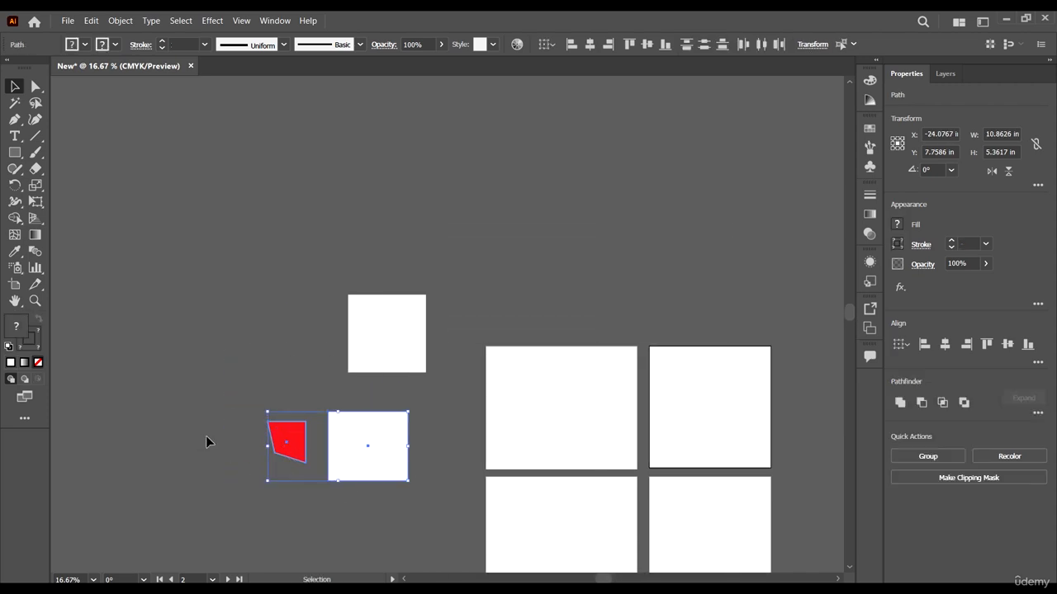
Step: Examine the selected red shape and white rectangle at different magnifications, including with the Zoom tool
{"action": "scroll", "coordinate": [273, 409], "scroll_direction": "down", "scroll_amount": 1}
{"action": "scroll", "coordinate": [314, 404], "scroll_direction": "up", "scroll_amount": 2}
{"action": "scroll", "coordinate": [322, 404], "scroll_direction": "down", "scroll_amount": 1}
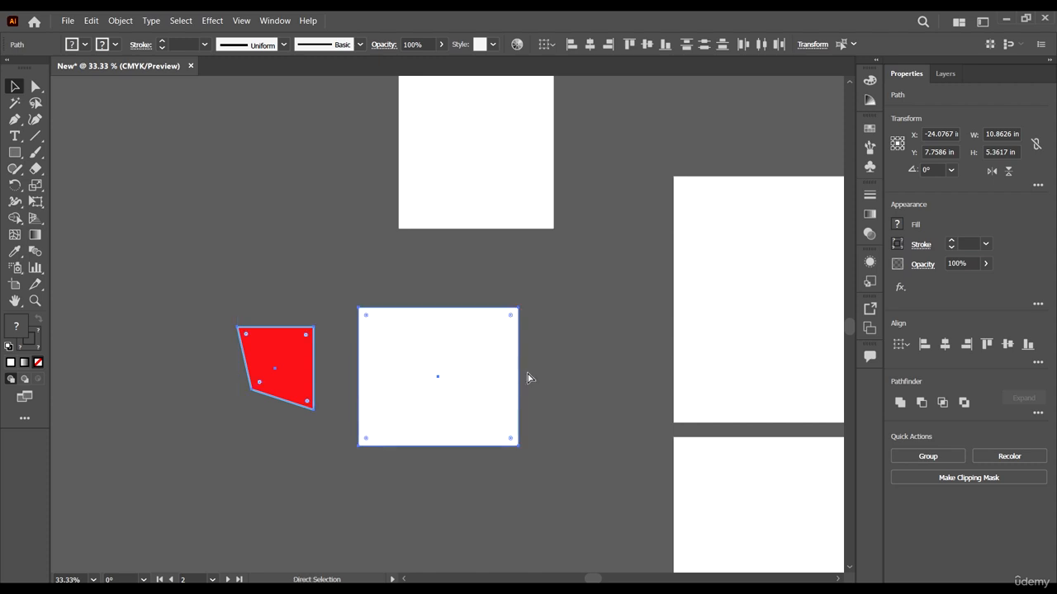
{"action": "scroll", "coordinate": [526, 378], "scroll_direction": "right", "scroll_amount": 1}
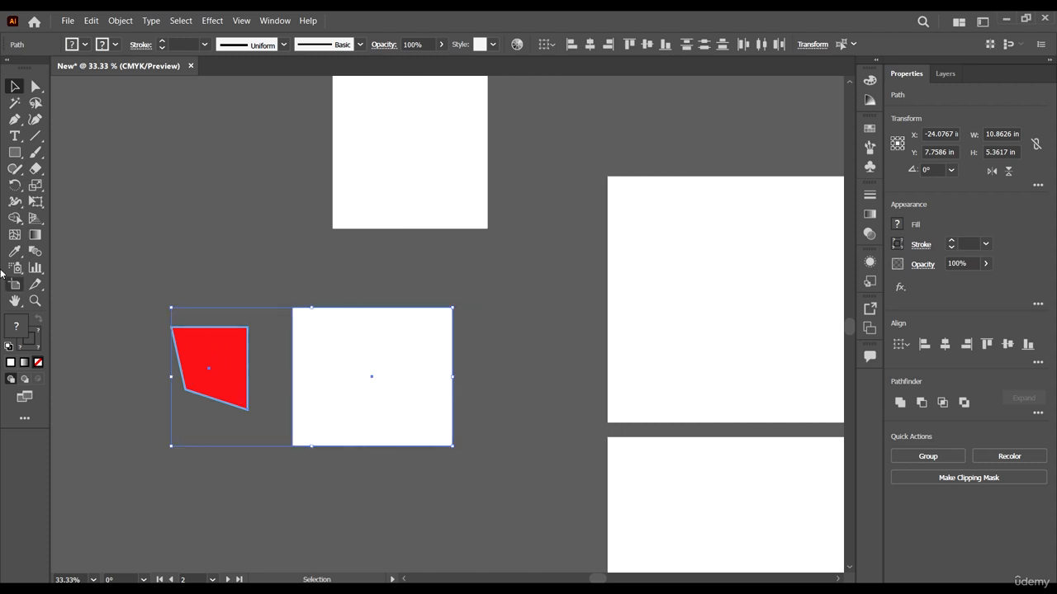
{"action": "scroll", "coordinate": [349, 385], "scroll_direction": "up", "scroll_amount": 4}
{"action": "scroll", "coordinate": [333, 382], "scroll_direction": "down", "scroll_amount": 3}
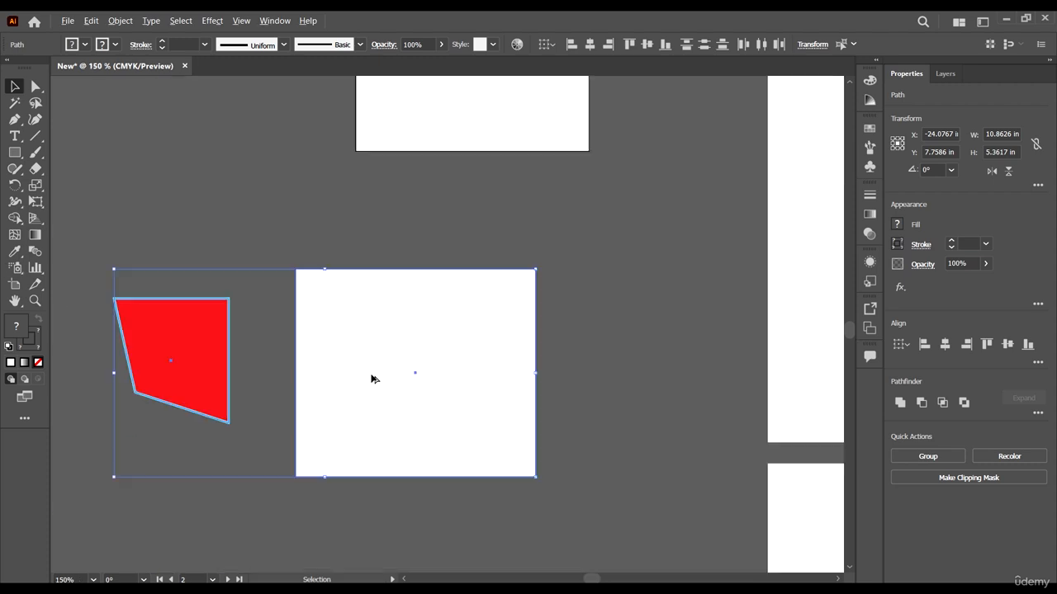
{"action": "scroll", "coordinate": [372, 378], "scroll_direction": "down", "scroll_amount": 2}
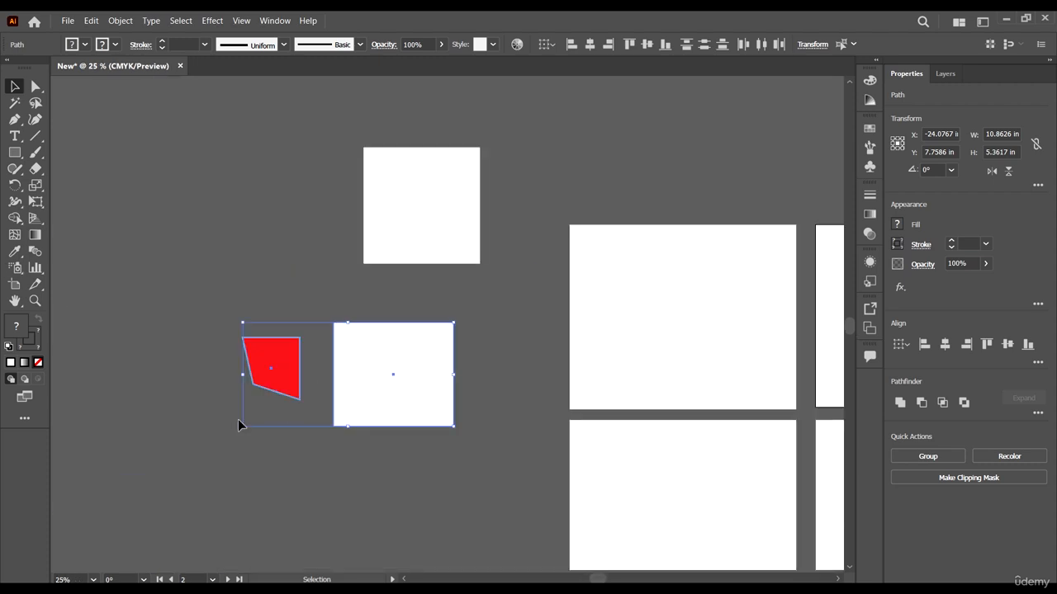
{"action": "left_click", "coordinate": [37, 302]}
{"action": "left_click_drag", "start_coordinate": [314, 309], "coordinate": [354, 176]}
{"action": "right_click", "coordinate": [413, 342]}
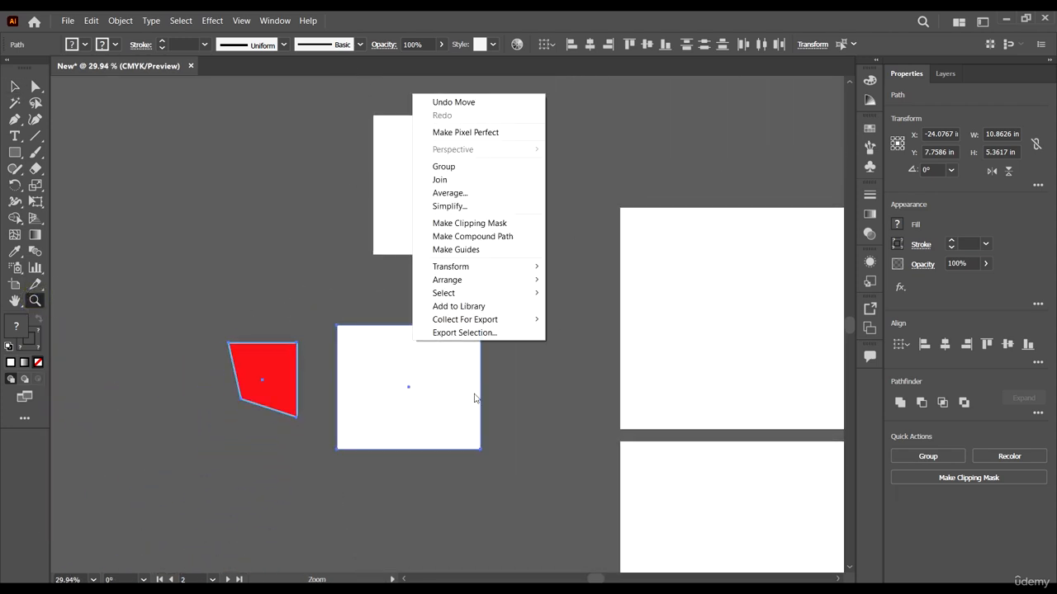
{"action": "left_click_drag", "start_coordinate": [538, 514], "coordinate": [546, 408]}
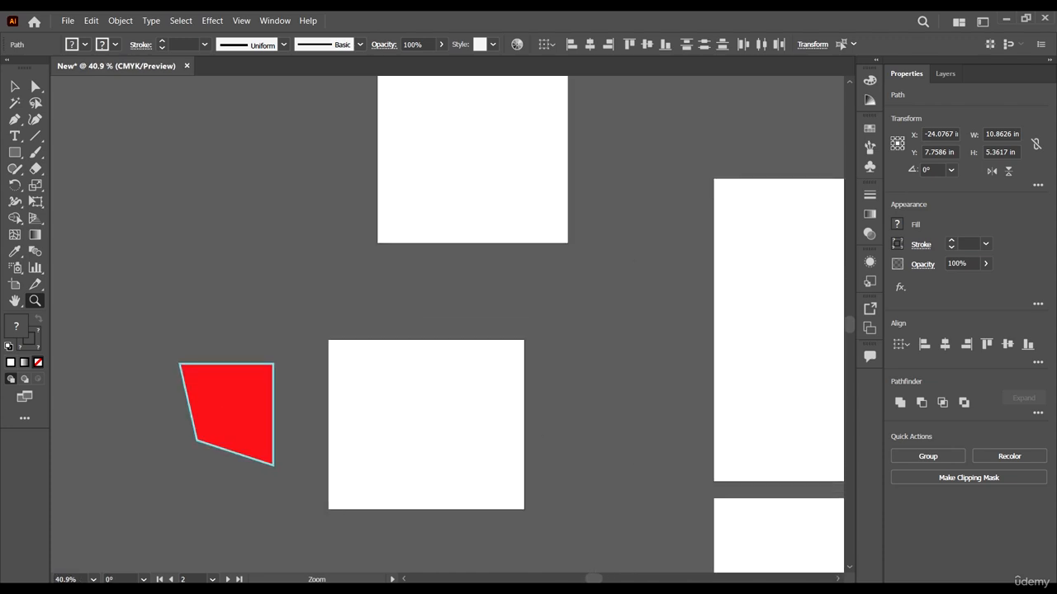
Step: Pan across the canvas between the selected shapes and the artboards, using the Hand tool and its temporary mode
{"action": "left_click", "coordinate": [16, 302]}
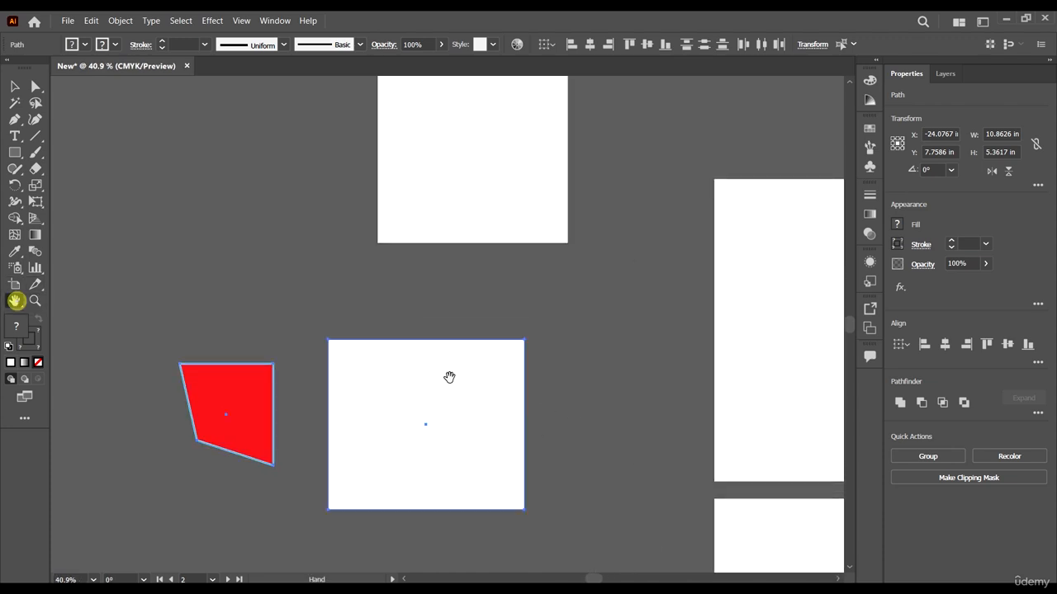
{"action": "left_click_drag", "start_coordinate": [627, 404], "coordinate": [714, 366]}
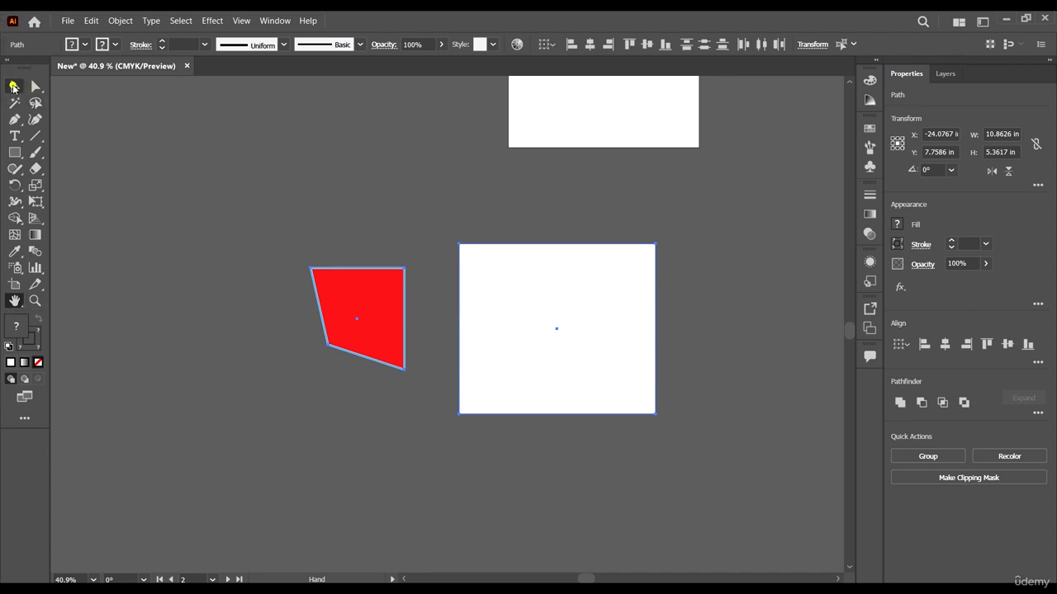
{"action": "left_click", "coordinate": [13, 87]}
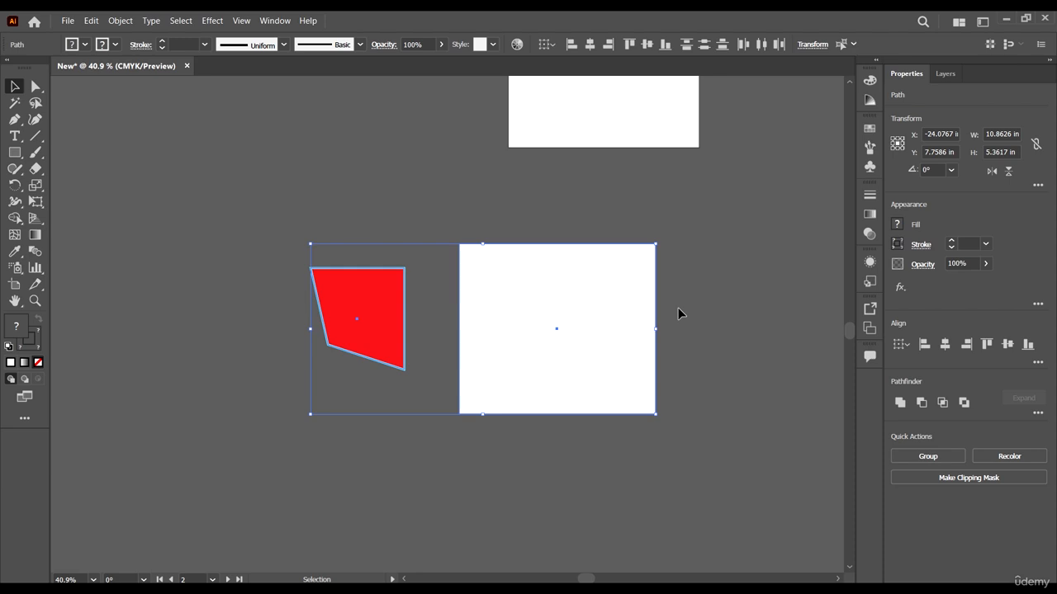
{"action": "key", "text": "space"}
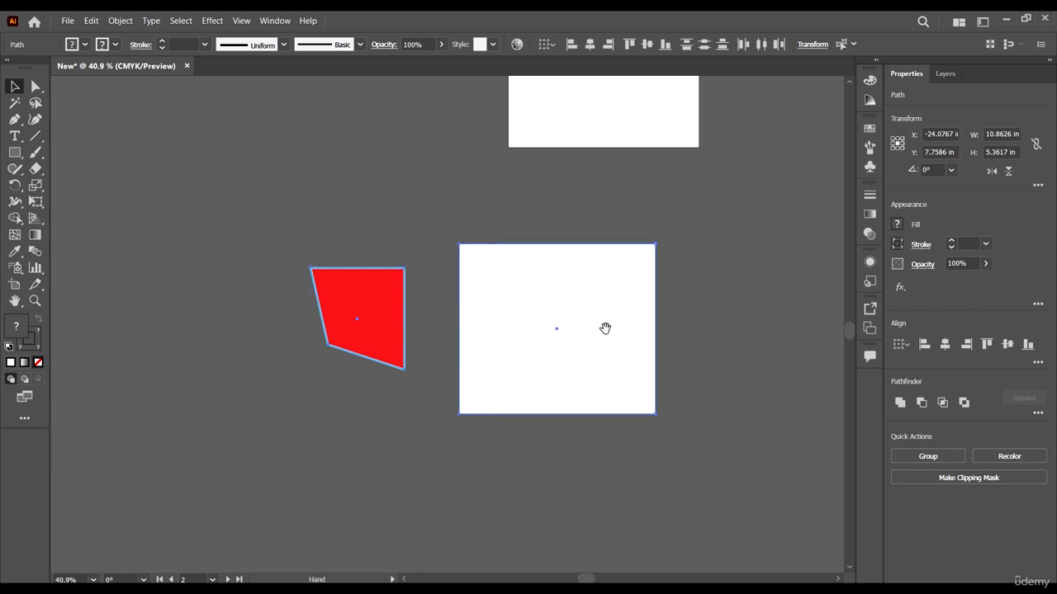
{"action": "left_click_drag", "start_coordinate": [681, 325], "coordinate": [265, 309]}
{"action": "key", "text": "space"}
{"action": "left_click_drag", "start_coordinate": [719, 316], "coordinate": [774, 314]}
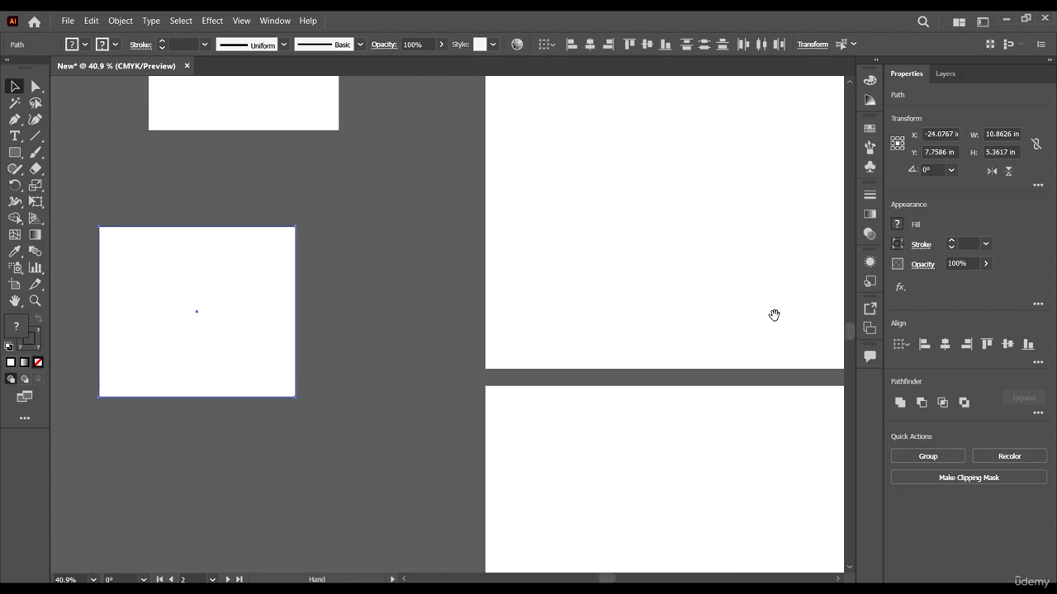
{"action": "left_click", "coordinate": [15, 301]}
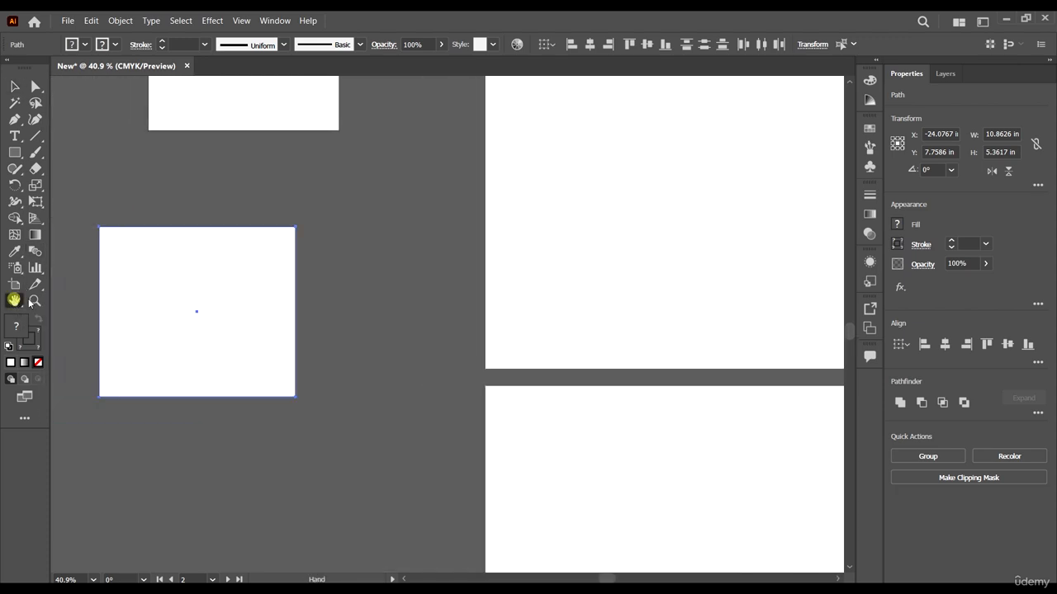
{"action": "left_click_drag", "start_coordinate": [58, 372], "coordinate": [486, 343]}
{"action": "left_click_drag", "start_coordinate": [656, 342], "coordinate": [484, 371]}
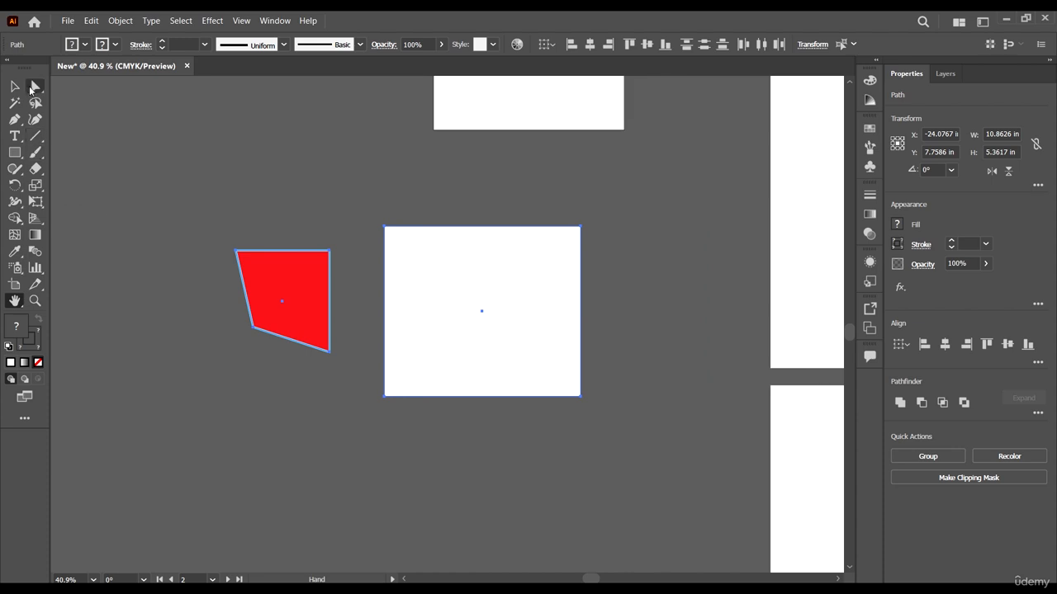
Step: Group the red shape with the white rectangle beside it
{"action": "left_click", "coordinate": [15, 86]}
{"action": "left_click", "coordinate": [654, 266]}
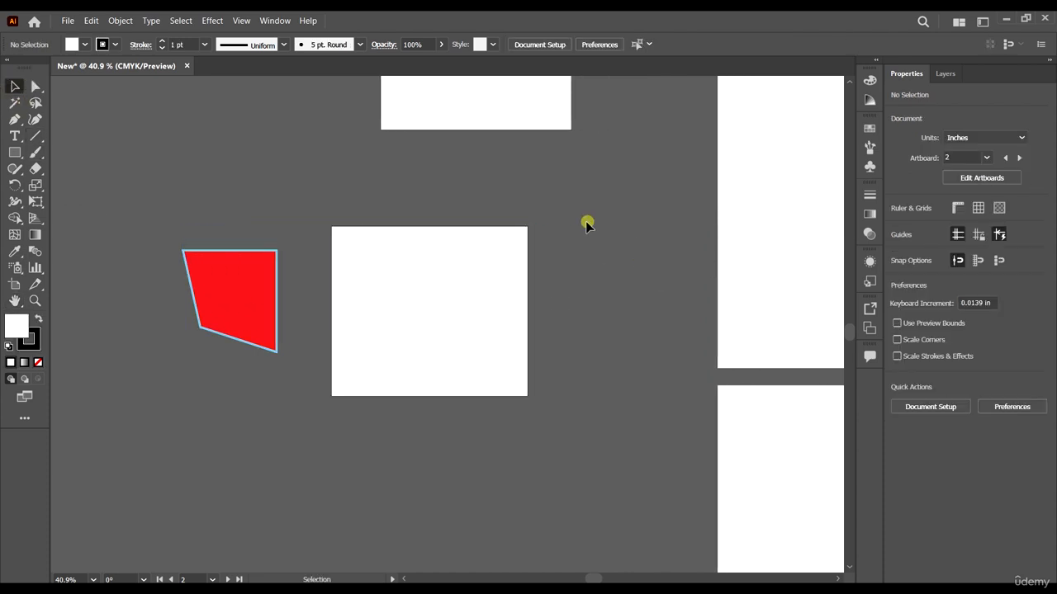
{"action": "left_click", "coordinate": [430, 312]}
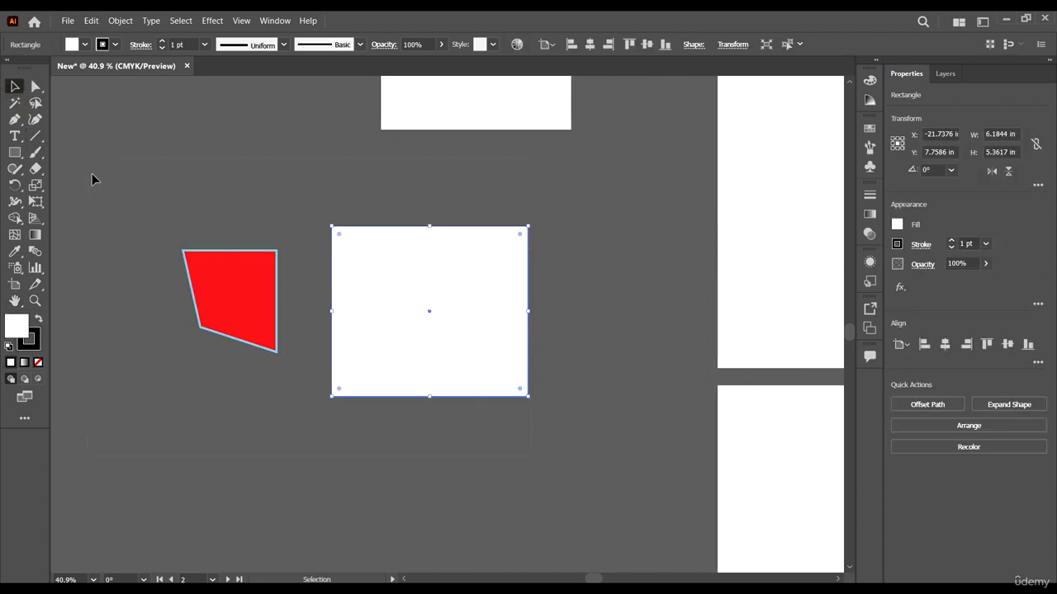
{"action": "left_click", "coordinate": [252, 273], "text": "shift"}
{"action": "scroll", "coordinate": [406, 308], "scroll_direction": "up", "scroll_amount": 1}
{"action": "right_click", "coordinate": [407, 308]}
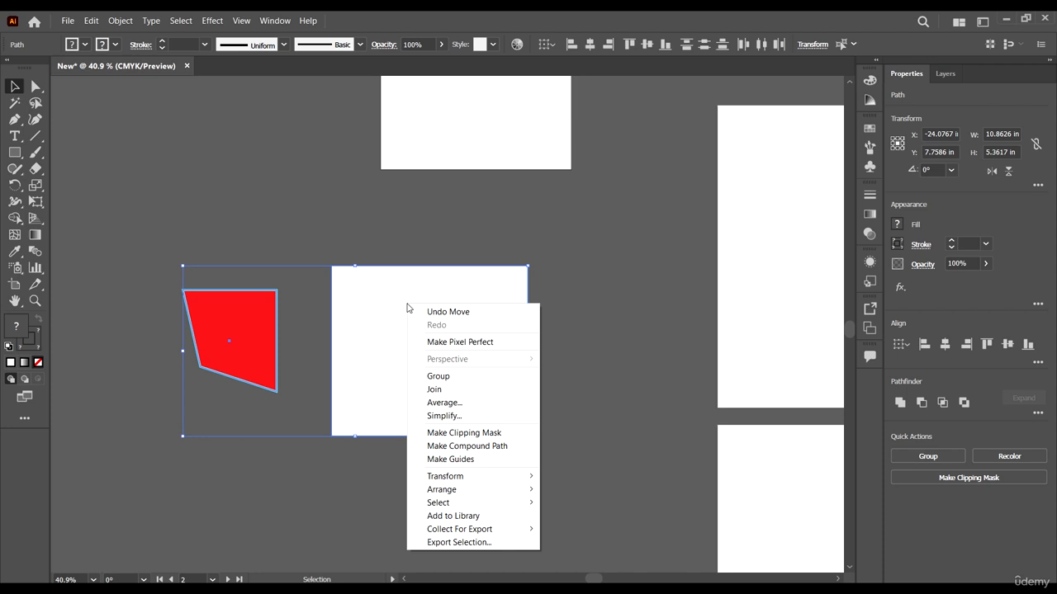
{"action": "left_click", "coordinate": [447, 376]}
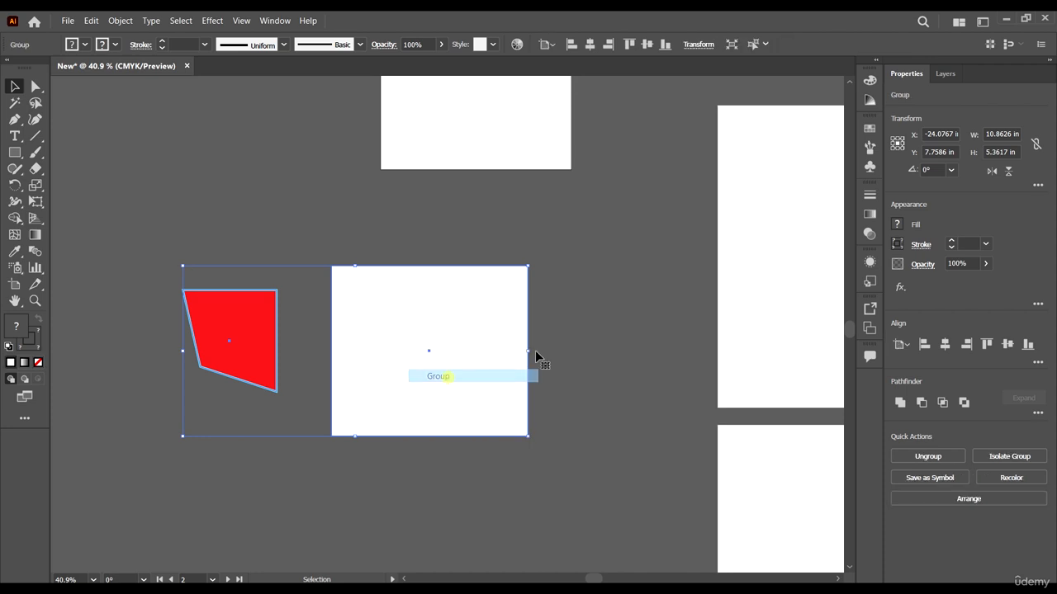
Step: Move the group of red shape and white rectangle to about X -22.08 in, Y 8.29 in
{"action": "left_click", "coordinate": [655, 314]}
{"action": "scroll", "coordinate": [611, 269], "scroll_direction": "down", "scroll_amount": 1}
{"action": "left_click_drag", "start_coordinate": [438, 328], "coordinate": [566, 318]}
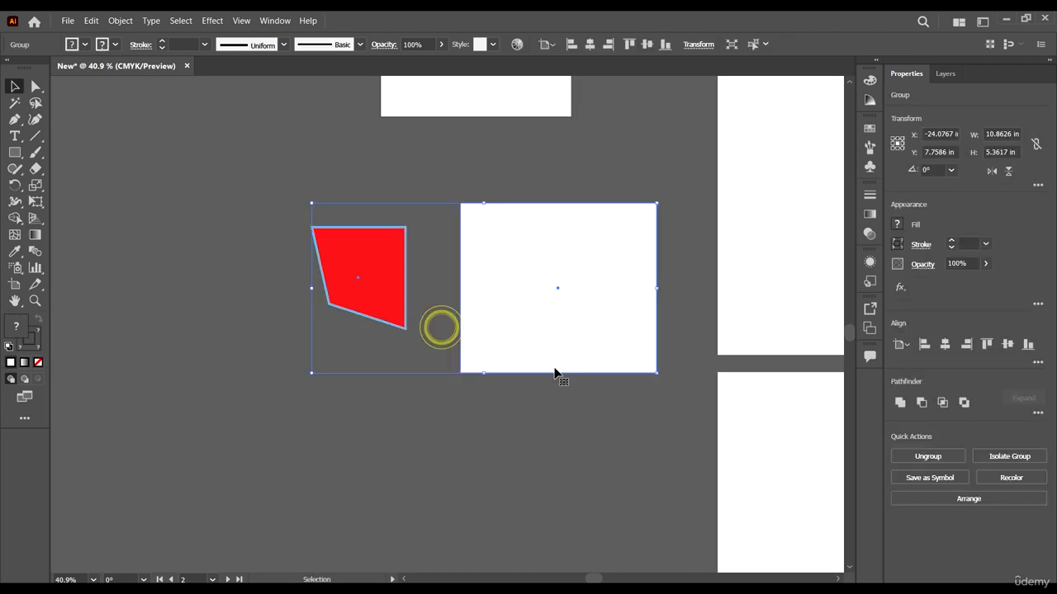
{"action": "left_click", "coordinate": [589, 484]}
{"action": "scroll", "coordinate": [589, 454], "scroll_direction": "up", "scroll_amount": 1}
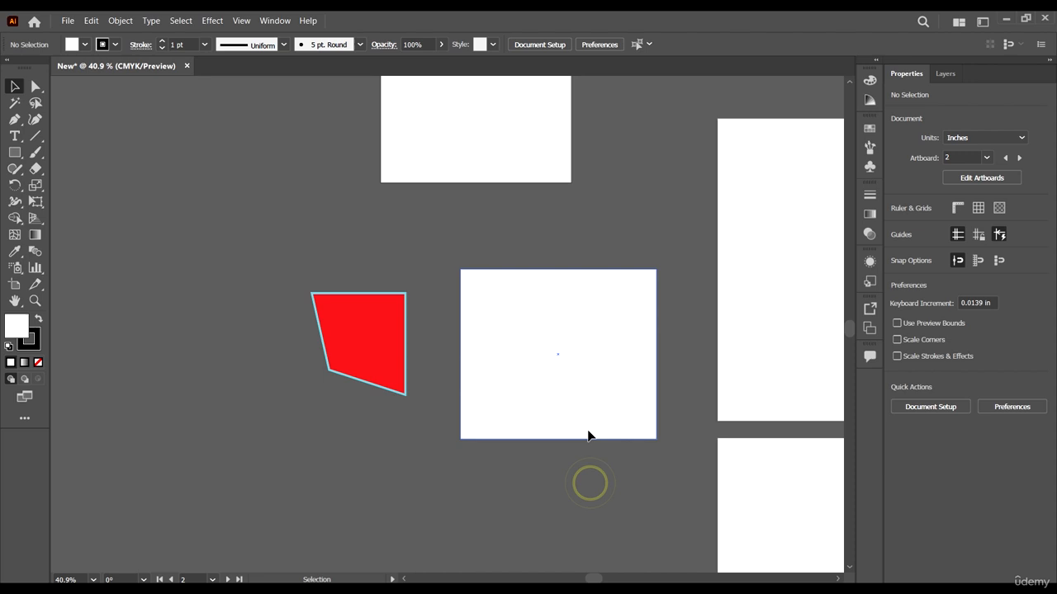
{"action": "left_click", "coordinate": [599, 364]}
{"action": "left_click_drag", "start_coordinate": [615, 393], "coordinate": [544, 351]}
{"action": "left_click", "coordinate": [632, 290]}
{"action": "scroll", "coordinate": [462, 279], "scroll_direction": "down", "scroll_amount": 3}
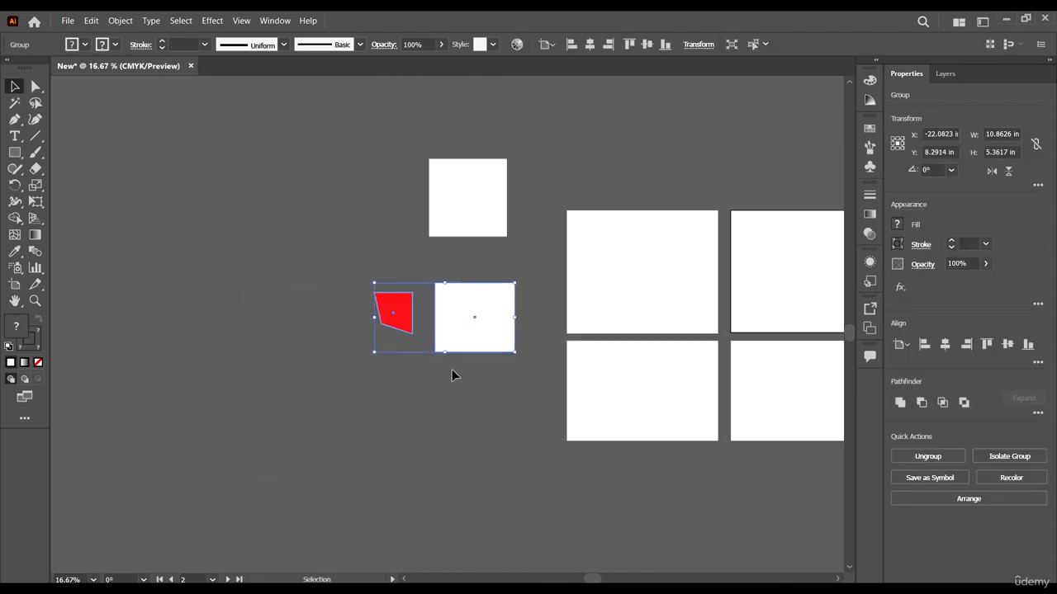
{"action": "scroll", "coordinate": [469, 413], "scroll_direction": "up", "scroll_amount": 3}
{"action": "scroll", "coordinate": [476, 419], "scroll_direction": "up", "scroll_amount": 2}
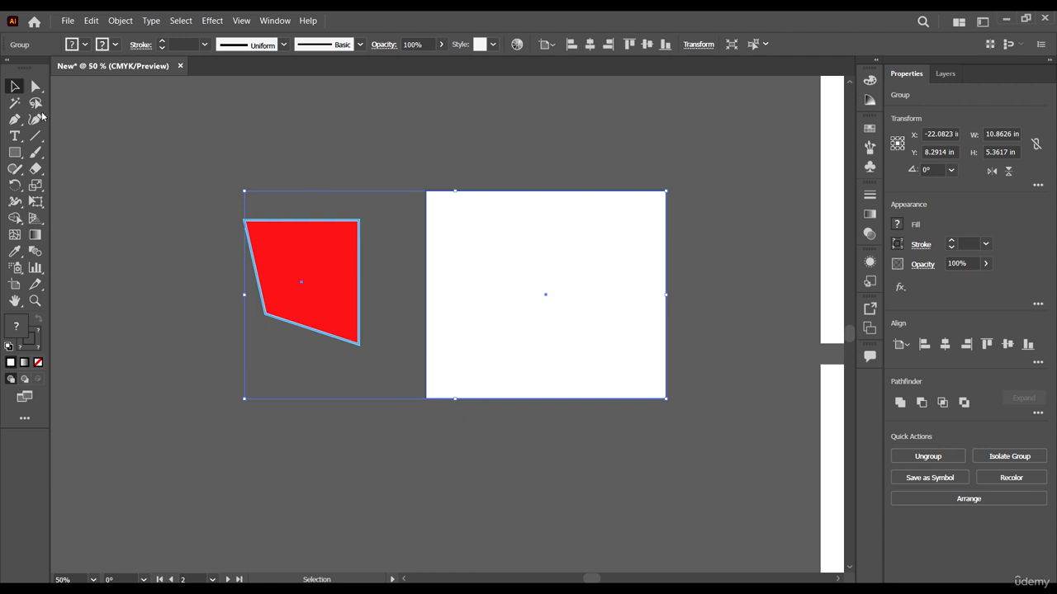
Step: Reposition the group below the white square, and shift the square up and to the left
{"action": "left_click", "coordinate": [116, 139]}
{"action": "left_click", "coordinate": [15, 86]}
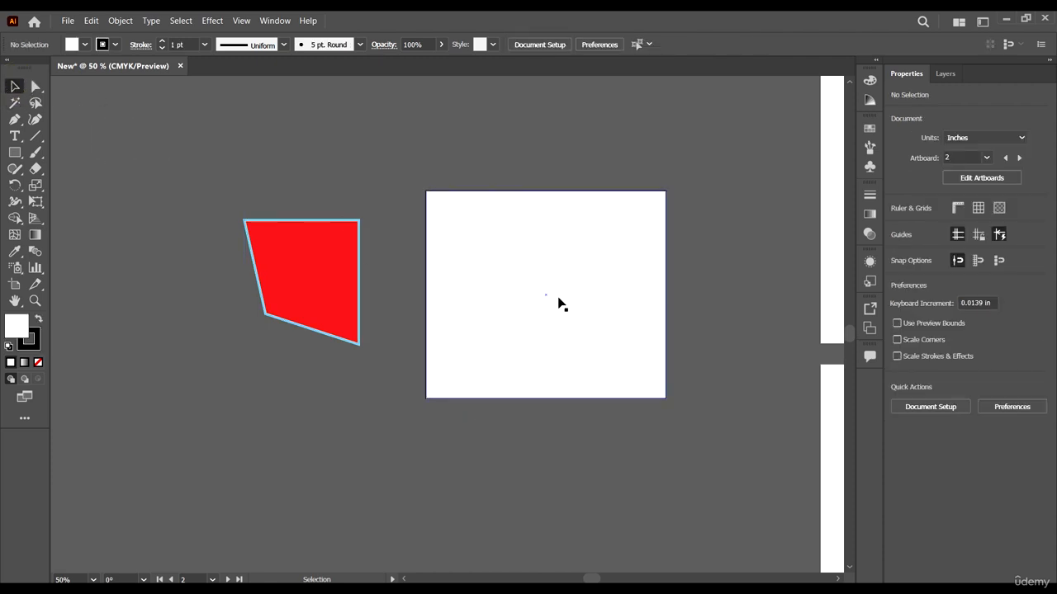
{"action": "left_click_drag", "start_coordinate": [533, 283], "coordinate": [565, 175]}
{"action": "scroll", "coordinate": [523, 374], "scroll_direction": "down", "scroll_amount": 4}
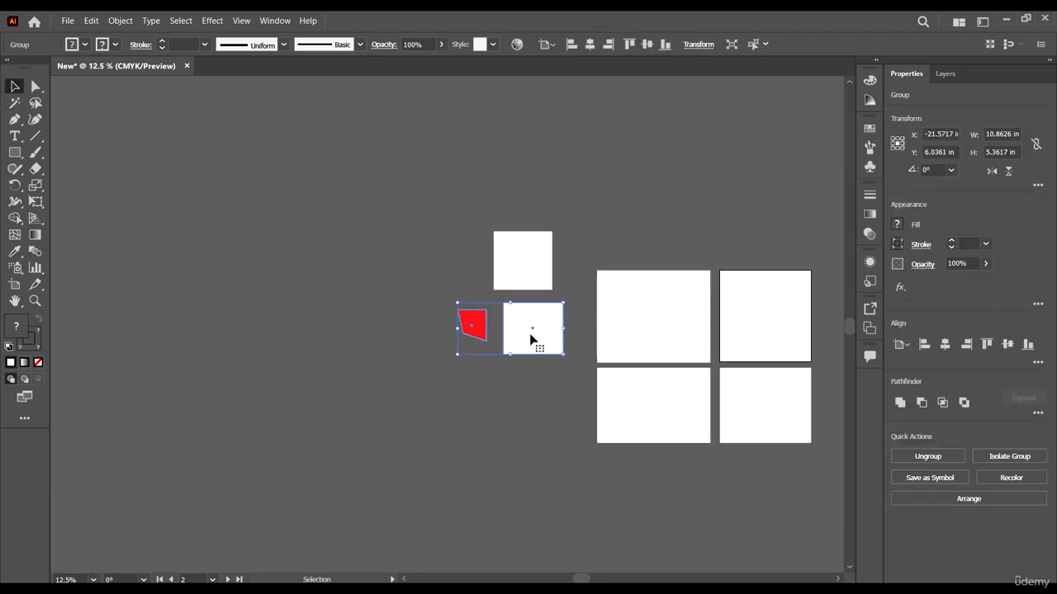
{"action": "left_click_drag", "start_coordinate": [531, 335], "coordinate": [560, 346]}
{"action": "left_click_drag", "start_coordinate": [523, 270], "coordinate": [472, 239]}
{"action": "left_click", "coordinate": [481, 413]}
Step: Reshape the red shape inside the group by moving its anchor points with the Direct Selection tool
{"action": "scroll", "coordinate": [499, 355], "scroll_direction": "up", "scroll_amount": 3}
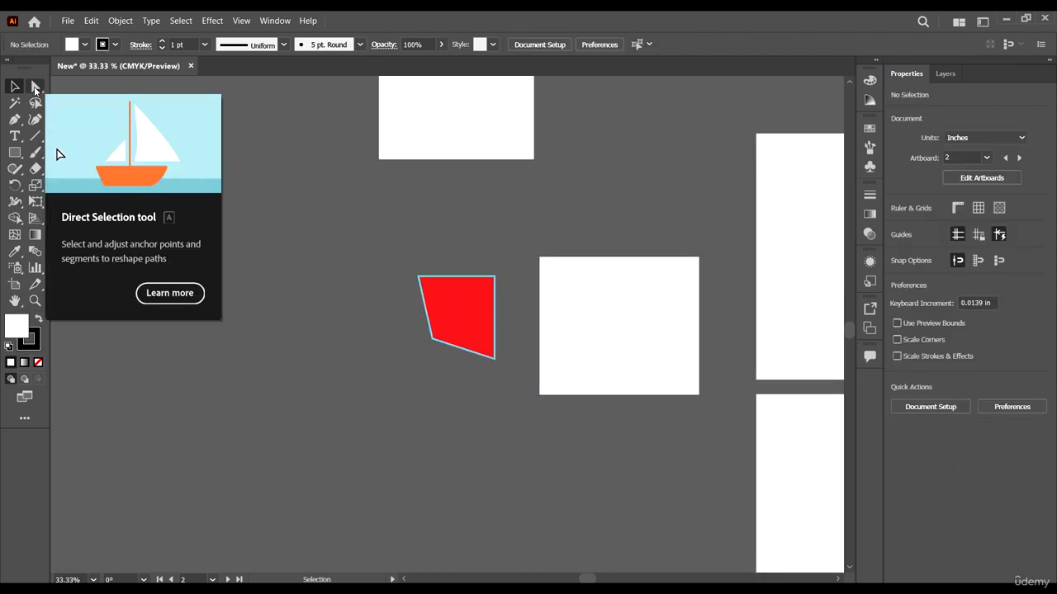
{"action": "left_click", "coordinate": [34, 87]}
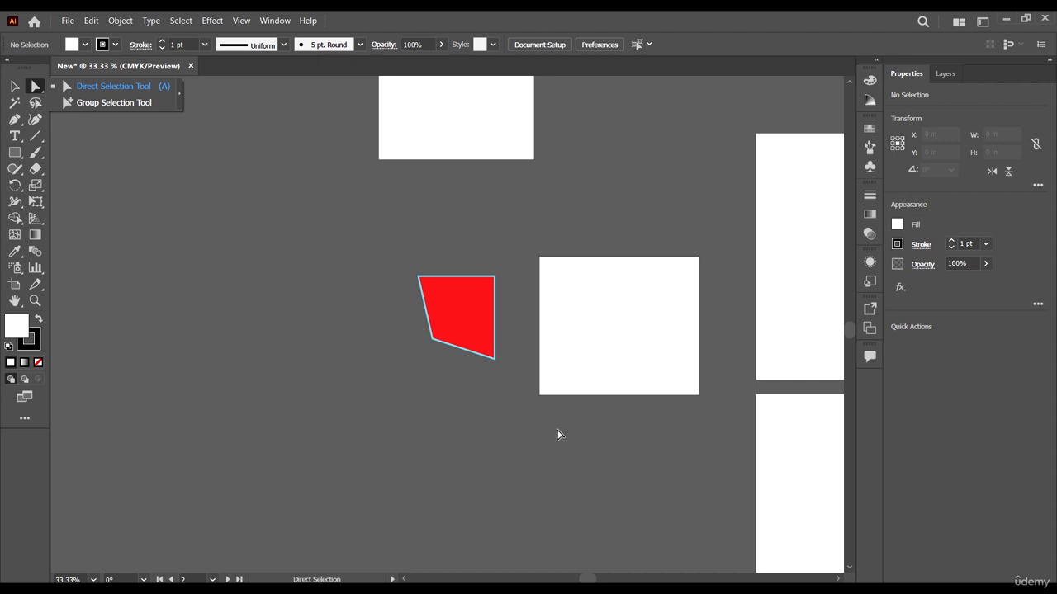
{"action": "left_click", "coordinate": [495, 360]}
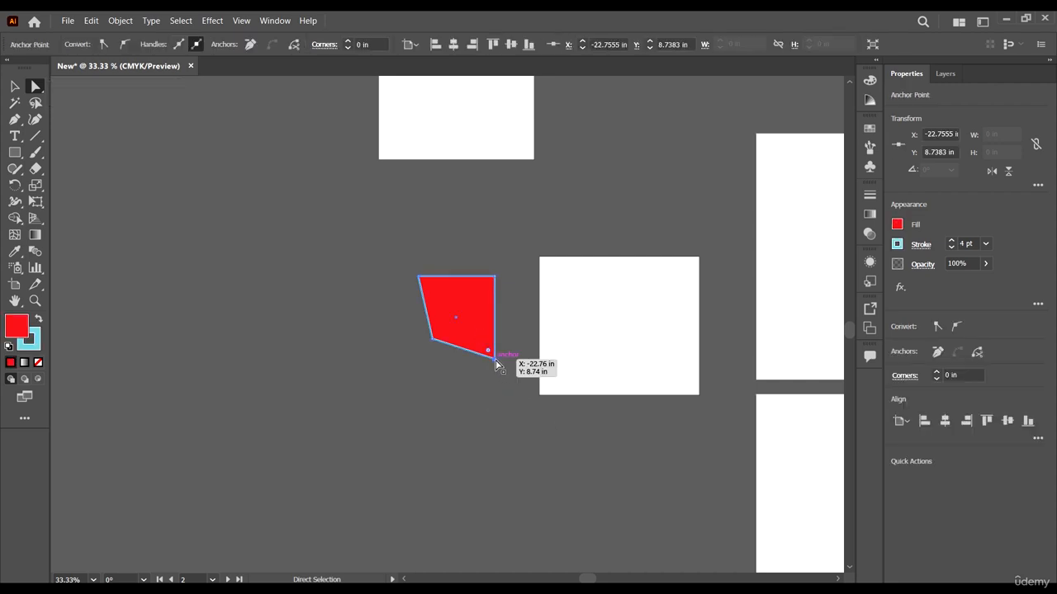
{"action": "left_click_drag", "start_coordinate": [495, 360], "coordinate": [495, 304]}
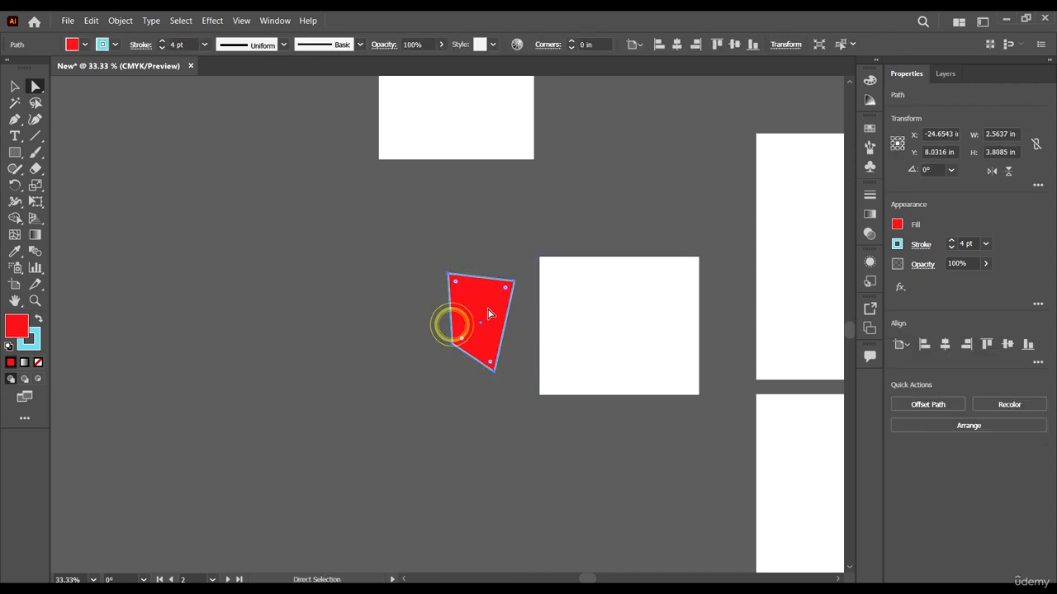
Step: Select the whole group, check its Ungroup option, and move the group to about X -23.08 in, Y 8.96 in
{"action": "left_click", "coordinate": [15, 86]}
{"action": "left_click", "coordinate": [367, 301]}
{"action": "left_click", "coordinate": [630, 348]}
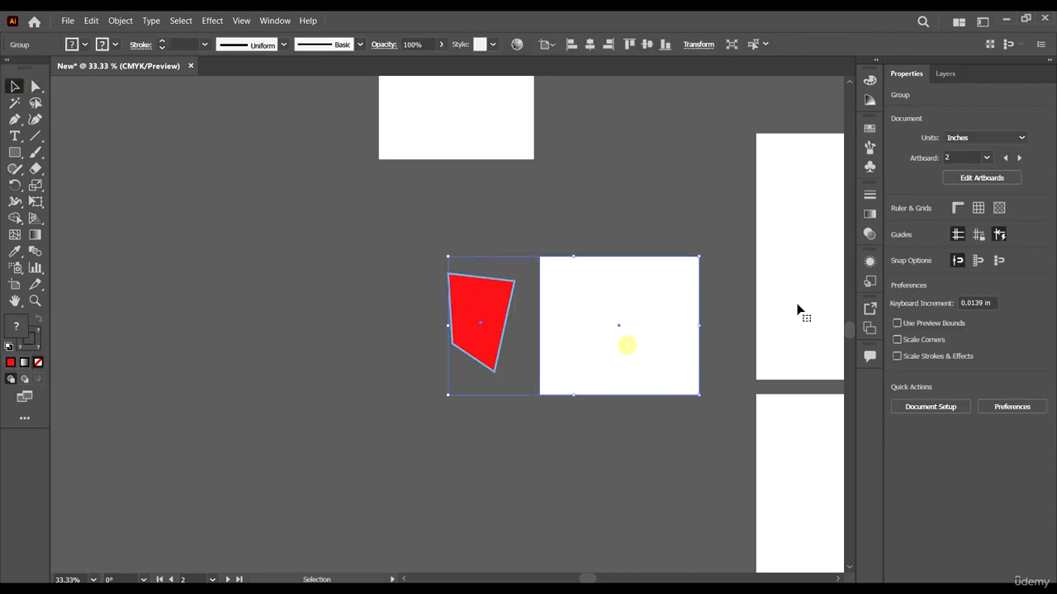
{"action": "right_click", "coordinate": [603, 297]}
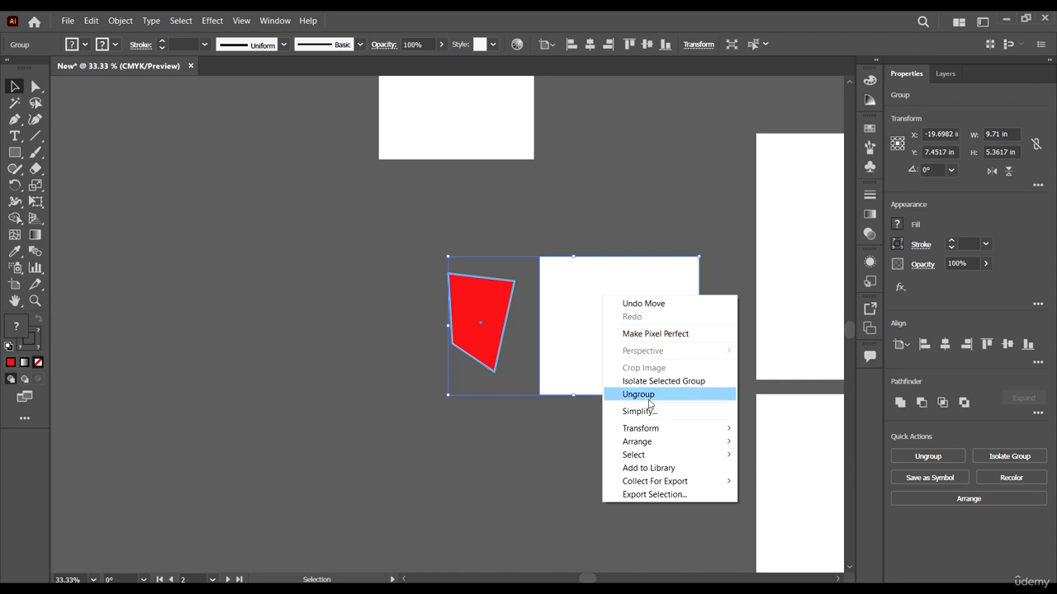
{"action": "left_click", "coordinate": [473, 459]}
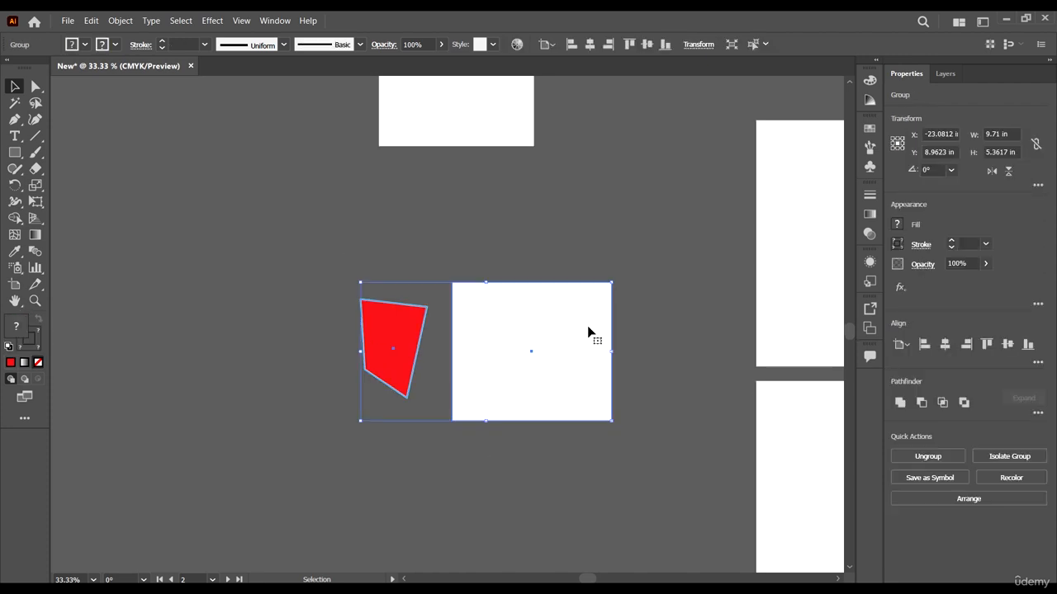
{"action": "scroll", "coordinate": [588, 327], "scroll_direction": "down", "scroll_amount": 1}
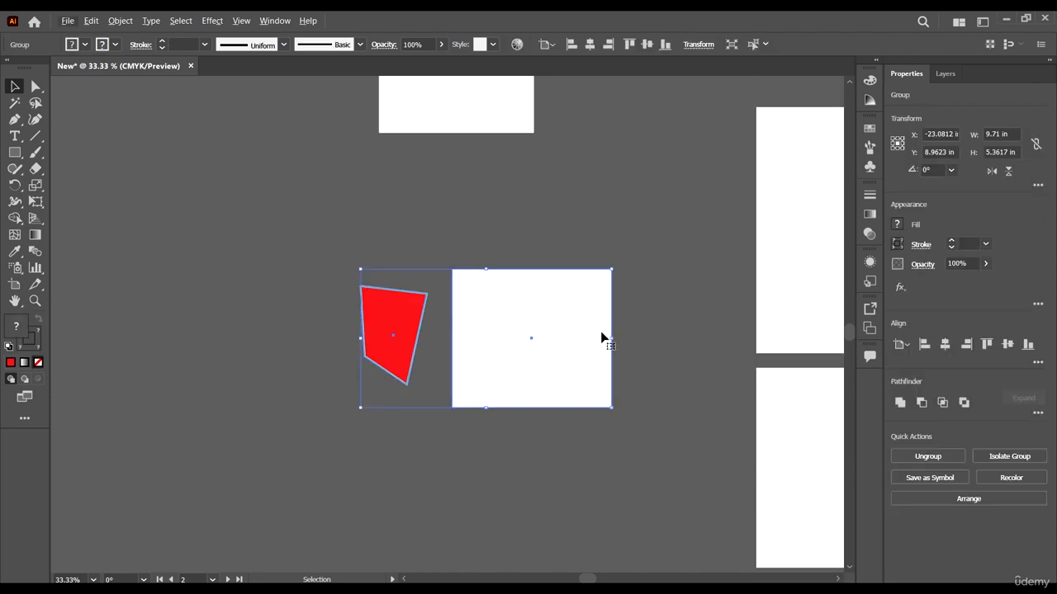
Step: Reposition the group of red shape and white rectangle slightly to the right and deselect it
{"action": "left_click_drag", "start_coordinate": [577, 333], "coordinate": [559, 306]}
{"action": "scroll", "coordinate": [586, 311], "scroll_direction": "up", "scroll_amount": 4}
{"action": "left_click", "coordinate": [659, 375]}
{"action": "left_click_drag", "start_coordinate": [545, 351], "coordinate": [597, 350]}
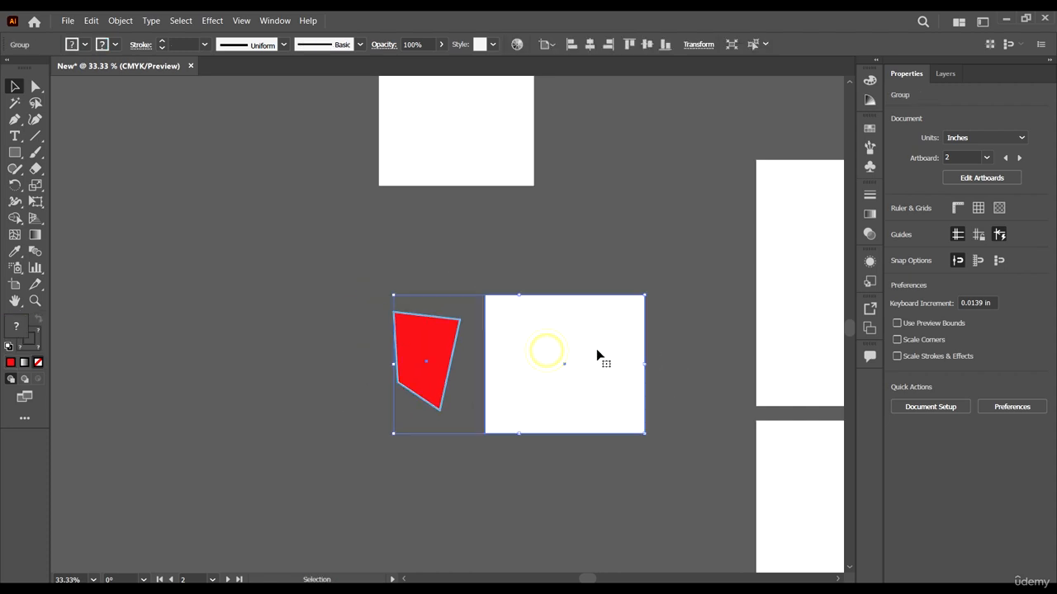
{"action": "scroll", "coordinate": [689, 455], "scroll_direction": "up", "scroll_amount": 4}
{"action": "left_click", "coordinate": [707, 443]}
Step: Enter isolation mode for the group and try to select the dimmed white square outside it
{"action": "double_click", "coordinate": [572, 417]}
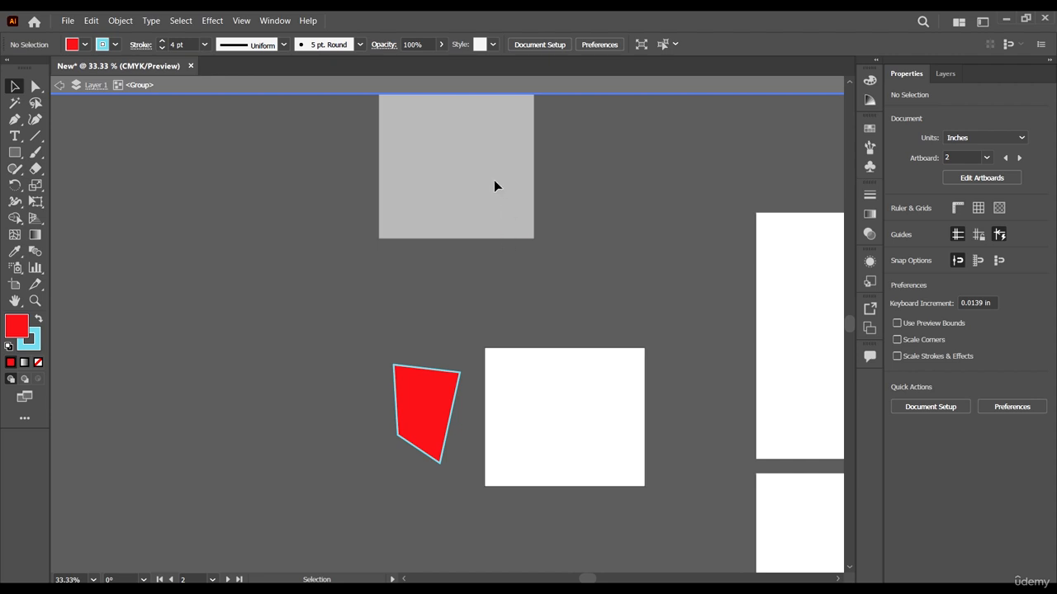
{"action": "scroll", "coordinate": [574, 232], "scroll_direction": "up", "scroll_amount": 2}
{"action": "scroll", "coordinate": [500, 213], "scroll_direction": "down", "scroll_amount": 1}
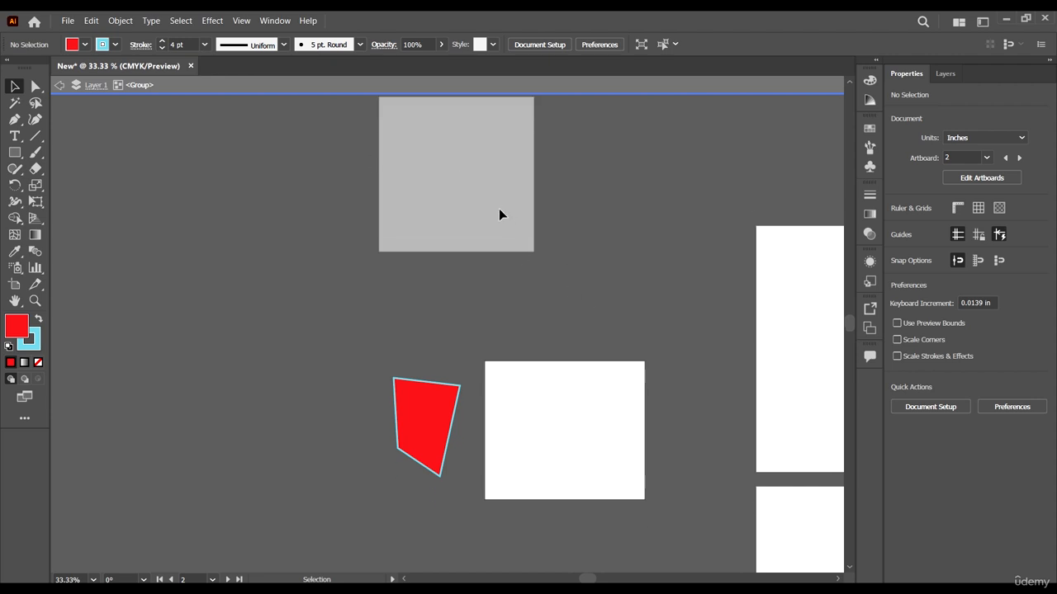
{"action": "scroll", "coordinate": [501, 212], "scroll_direction": "up", "scroll_amount": 1}
{"action": "left_click", "coordinate": [714, 425]}
{"action": "left_click", "coordinate": [346, 309]}
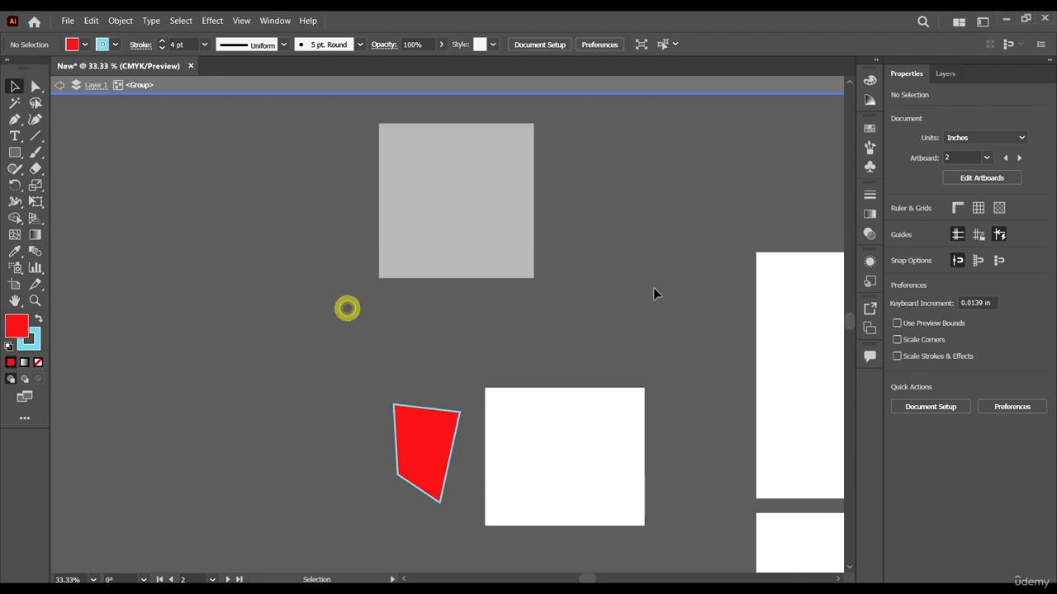
{"action": "left_click", "coordinate": [656, 290]}
{"action": "left_click", "coordinate": [389, 153]}
{"action": "left_click_drag", "start_coordinate": [557, 272], "coordinate": [395, 115]}
{"action": "left_click", "coordinate": [578, 248]}
Step: Move the white rectangle and the red shape individually inside the isolated group, placing the rectangle at about X -21.14 in, Y 6.22 in
{"action": "left_click", "coordinate": [719, 396]}
{"action": "left_click_drag", "start_coordinate": [536, 490], "coordinate": [577, 455]}
{"action": "left_click_drag", "start_coordinate": [420, 437], "coordinate": [447, 412]}
{"action": "left_click_drag", "start_coordinate": [583, 441], "coordinate": [581, 431]}
{"action": "left_click_drag", "start_coordinate": [715, 459], "coordinate": [355, 384]}
{"action": "left_click_drag", "start_coordinate": [561, 422], "coordinate": [537, 416]}
{"action": "left_click", "coordinate": [615, 382]}
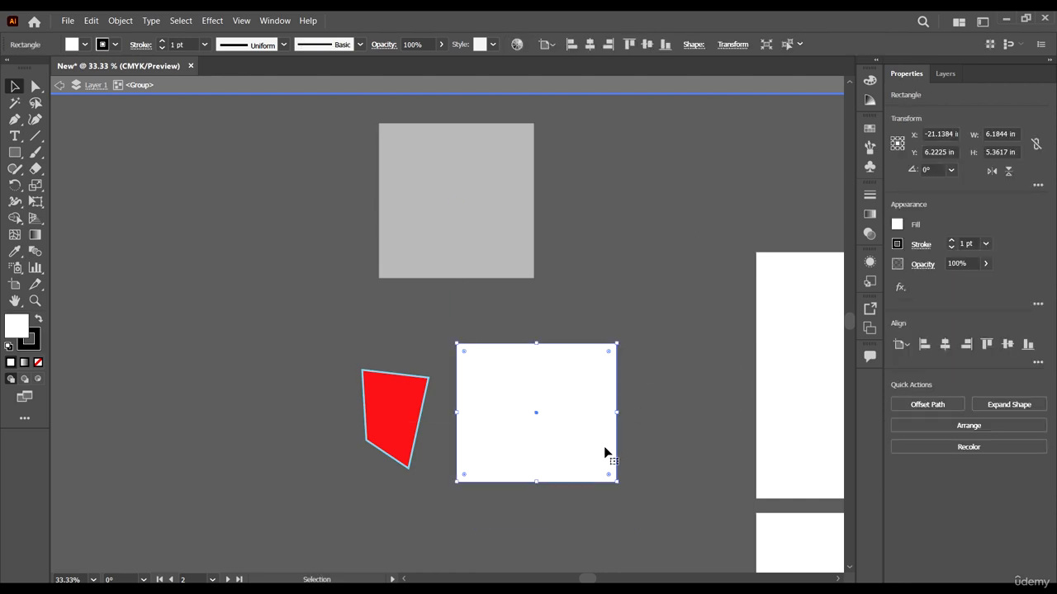
Step: Deselect the white rectangle and exit the group's isolation mode
{"action": "left_click_drag", "start_coordinate": [666, 526], "coordinate": [562, 457]}
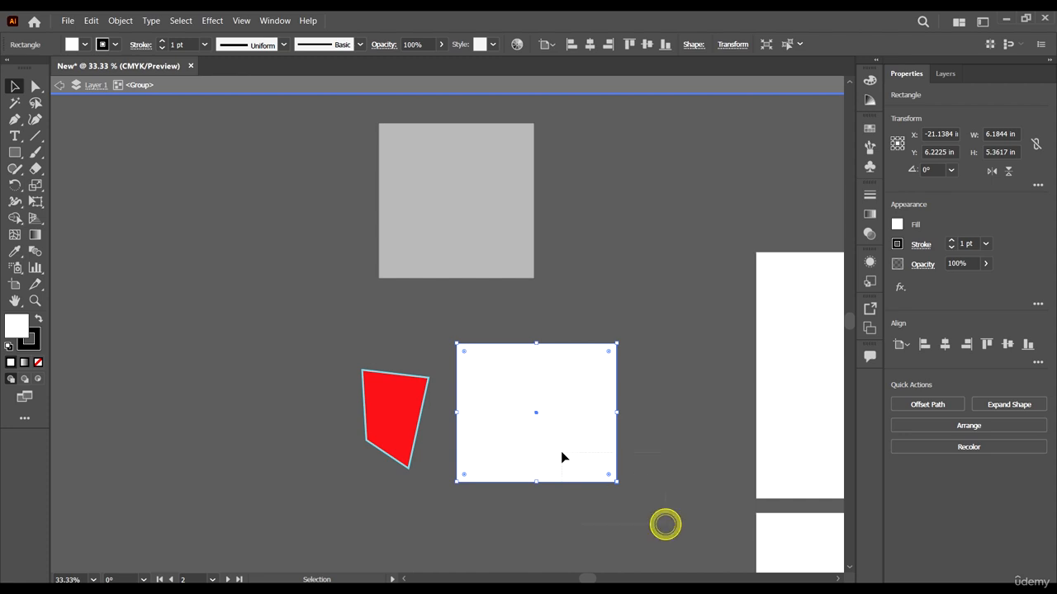
{"action": "left_click", "coordinate": [472, 378]}
{"action": "left_click", "coordinate": [184, 182]}
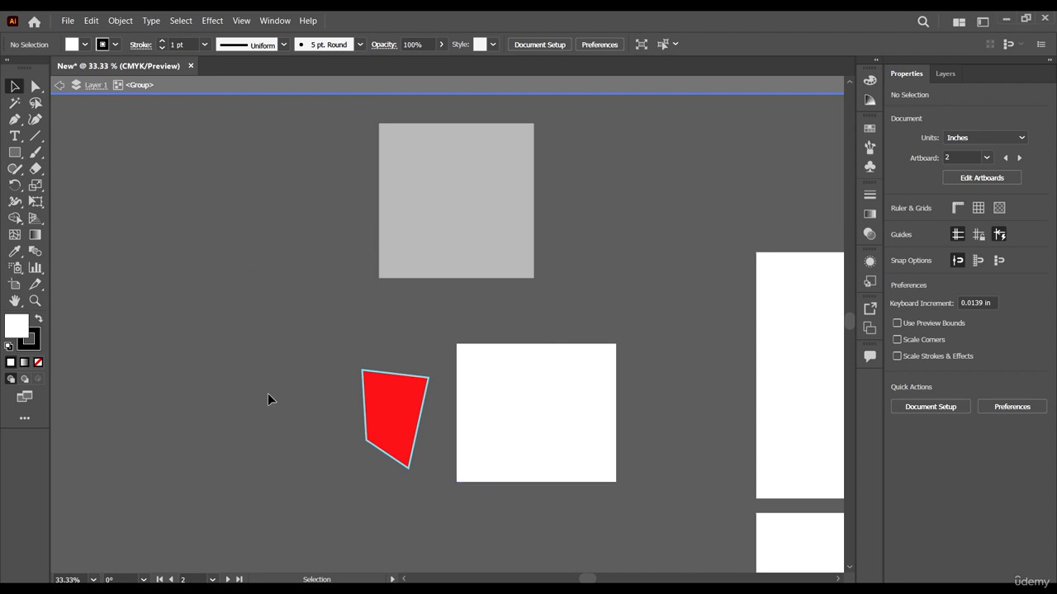
{"action": "double_click", "coordinate": [281, 235]}
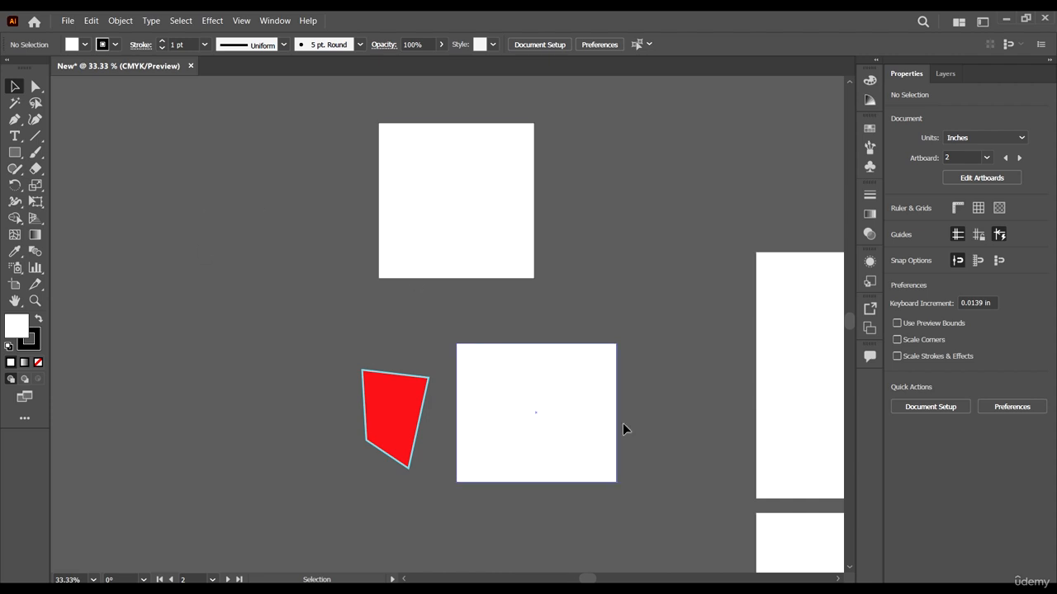
Step: Select the group as a whole, isolate it again, and go back one level at a time to leave isolation
{"action": "left_click_drag", "start_coordinate": [630, 529], "coordinate": [524, 431]}
{"action": "left_click", "coordinate": [667, 387]}
{"action": "left_click", "coordinate": [605, 405]}
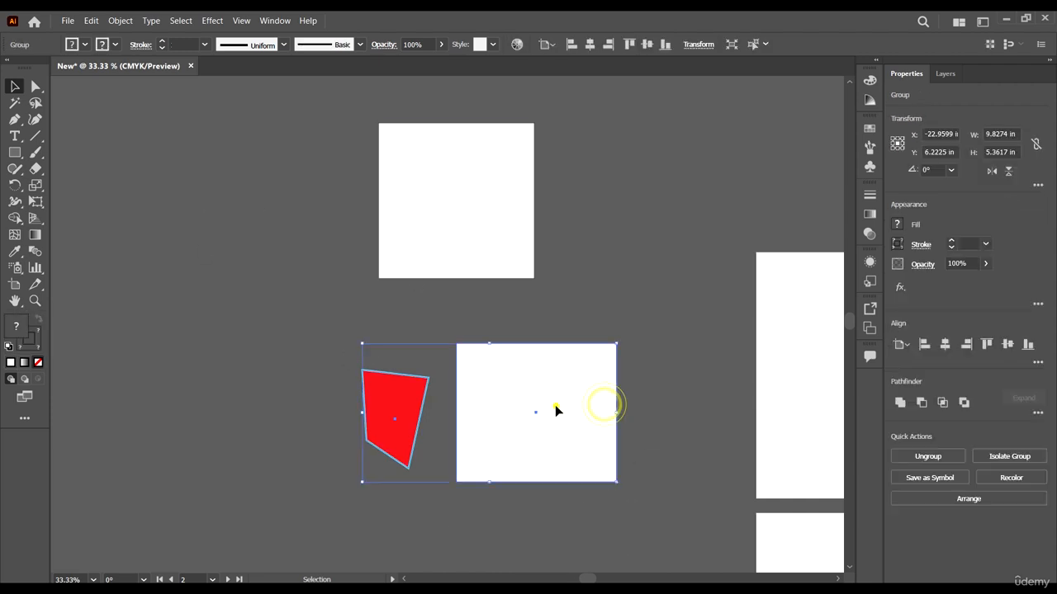
{"action": "double_click", "coordinate": [555, 410]}
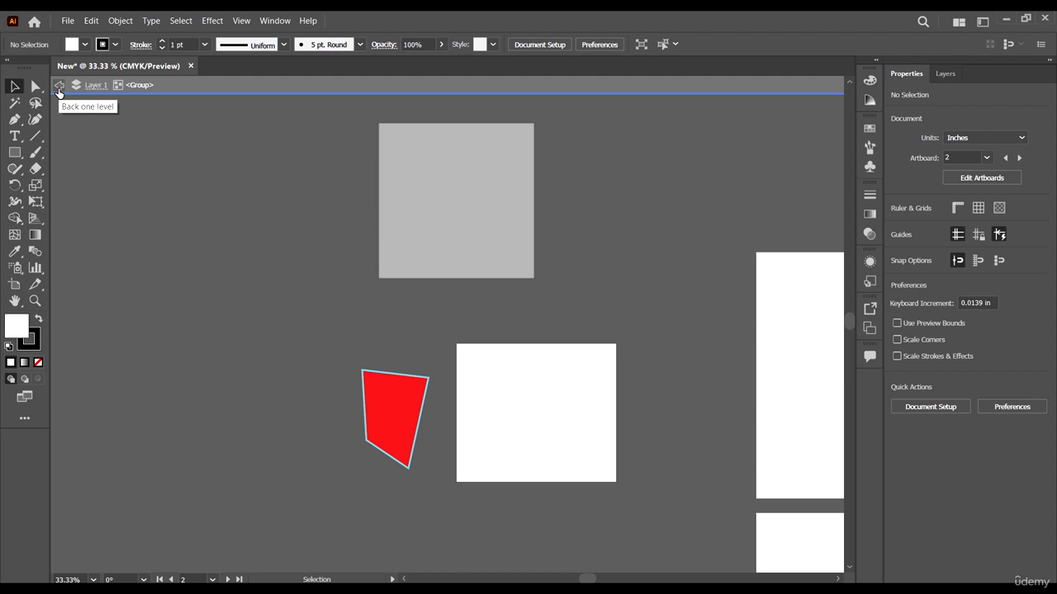
{"action": "left_click", "coordinate": [59, 86]}
{"action": "left_click", "coordinate": [59, 87]}
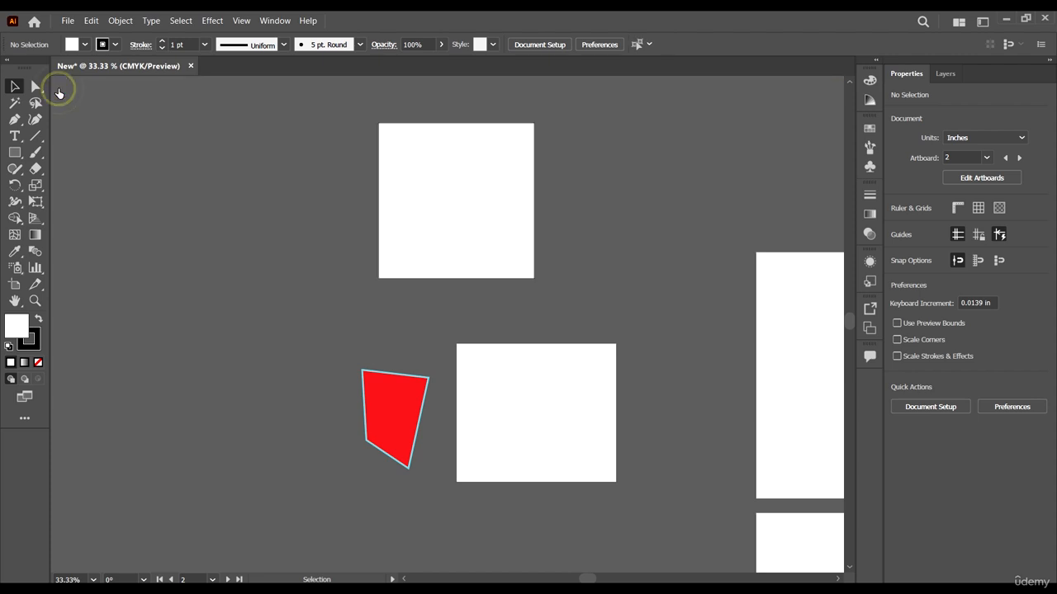
Step: Isolate the upper white square and move it to about X -22.57 in, Y -3.11 in
{"action": "scroll", "coordinate": [702, 358], "scroll_direction": "down", "scroll_amount": 2}
{"action": "left_click", "coordinate": [475, 358]}
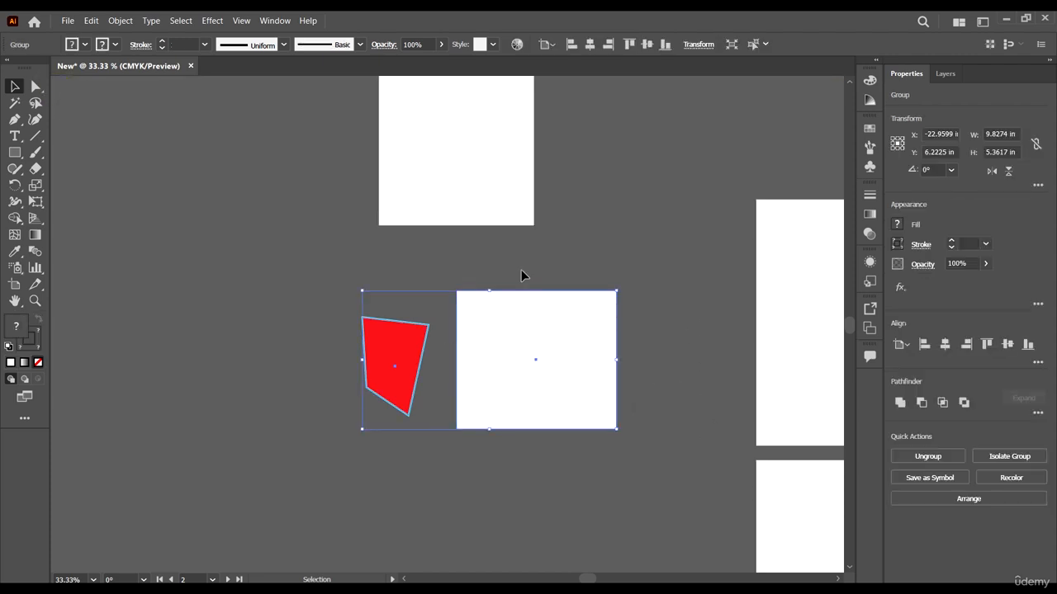
{"action": "scroll", "coordinate": [507, 408], "scroll_direction": "up", "scroll_amount": 2}
{"action": "left_click", "coordinate": [451, 215]}
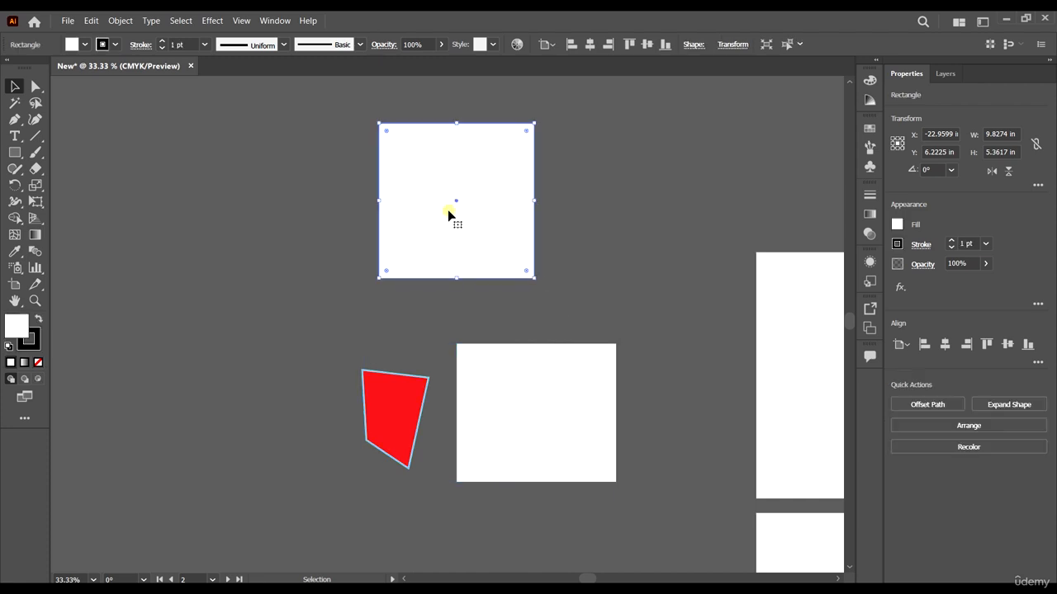
{"action": "scroll", "coordinate": [554, 266], "scroll_direction": "up", "scroll_amount": 2}
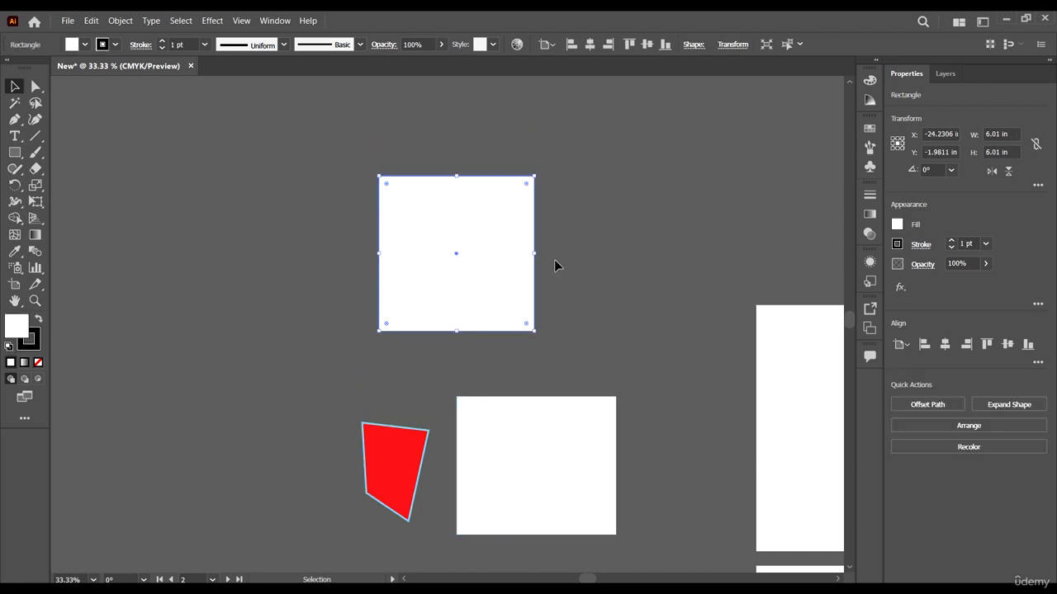
{"action": "double_click", "coordinate": [461, 267]}
{"action": "left_click_drag", "start_coordinate": [507, 271], "coordinate": [467, 289]}
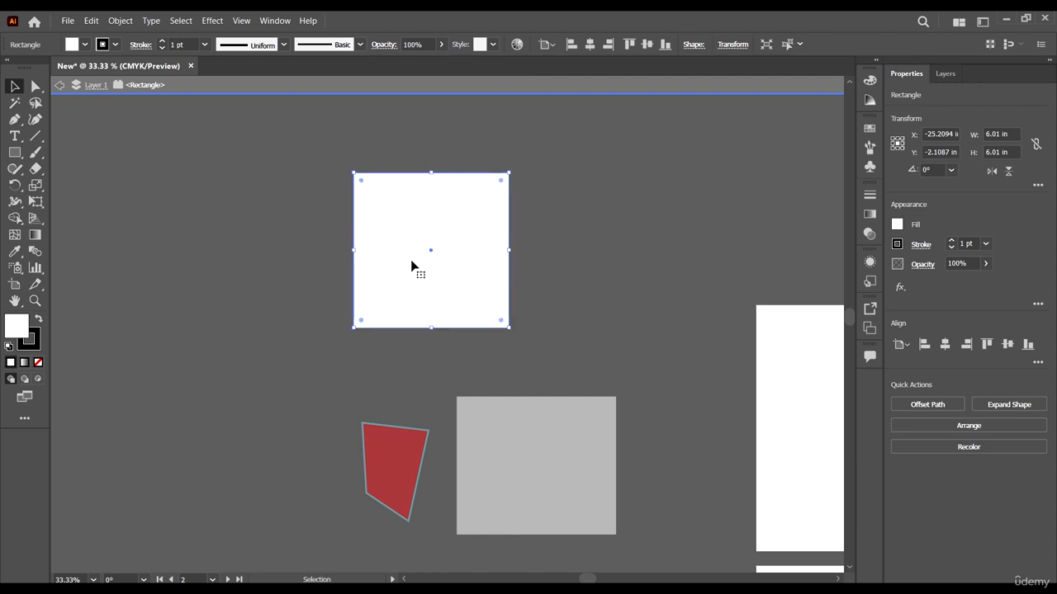
{"action": "left_click_drag", "start_coordinate": [411, 266], "coordinate": [498, 256]}
Step: Deselect the square and step back through the Layer 1 level to exit isolation mode completely
{"action": "left_click", "coordinate": [683, 280]}
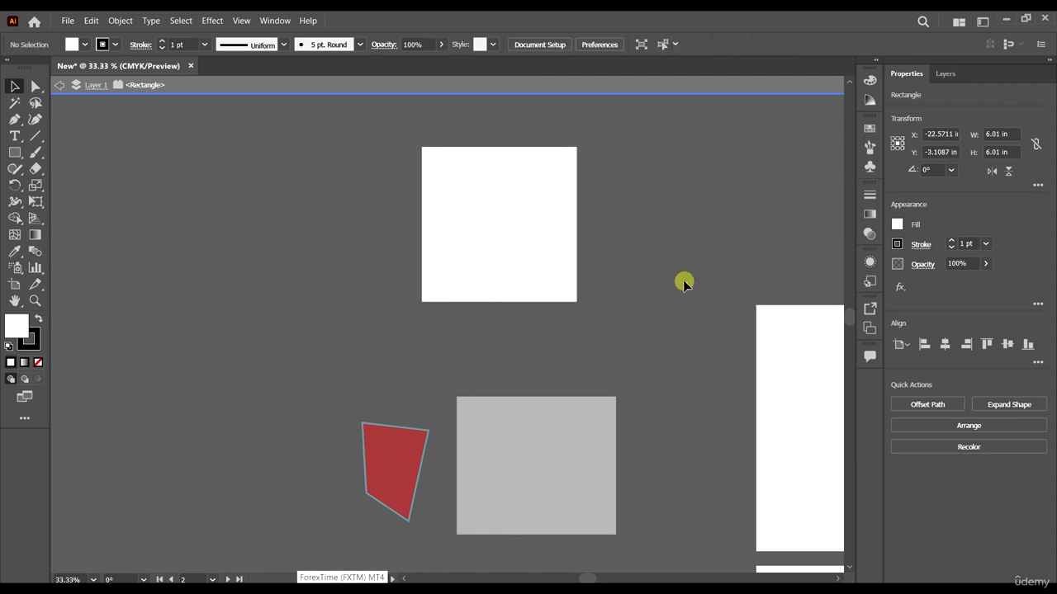
{"action": "left_click", "coordinate": [56, 86]}
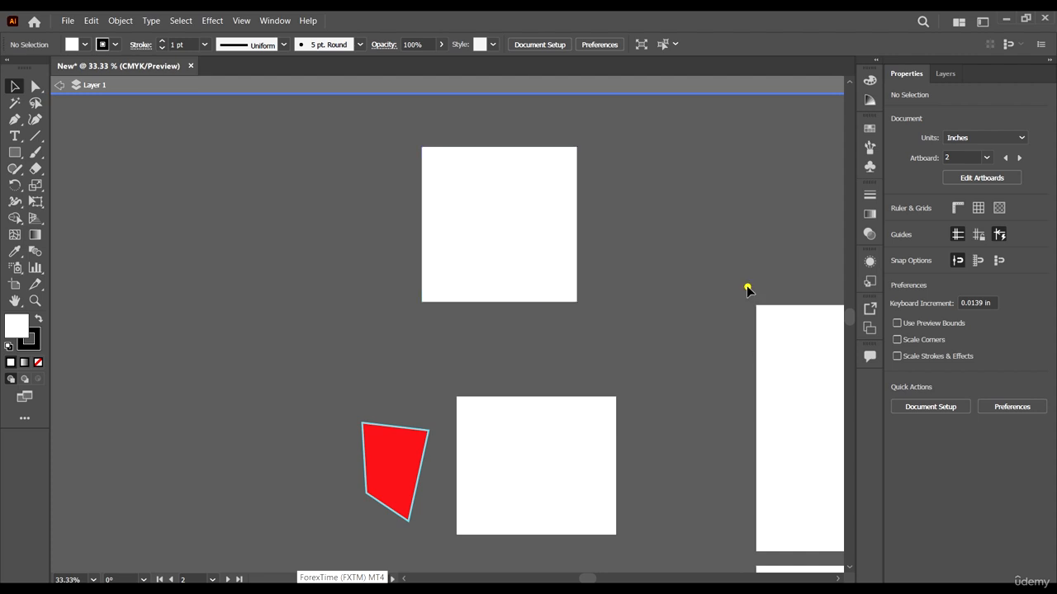
{"action": "left_click", "coordinate": [747, 287]}
{"action": "left_click", "coordinate": [58, 85]}
Step: Examine the contextual commands offered with nothing selected and with the upper white square selected, and deselect the square
{"action": "right_click", "coordinate": [448, 246]}
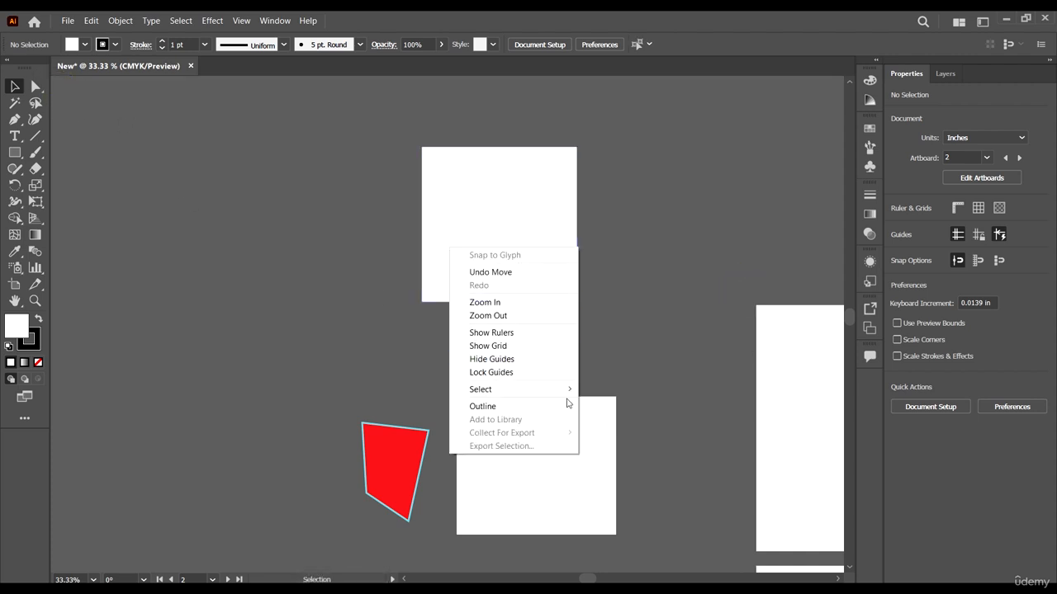
{"action": "left_click", "coordinate": [637, 283]}
{"action": "right_click", "coordinate": [500, 221]}
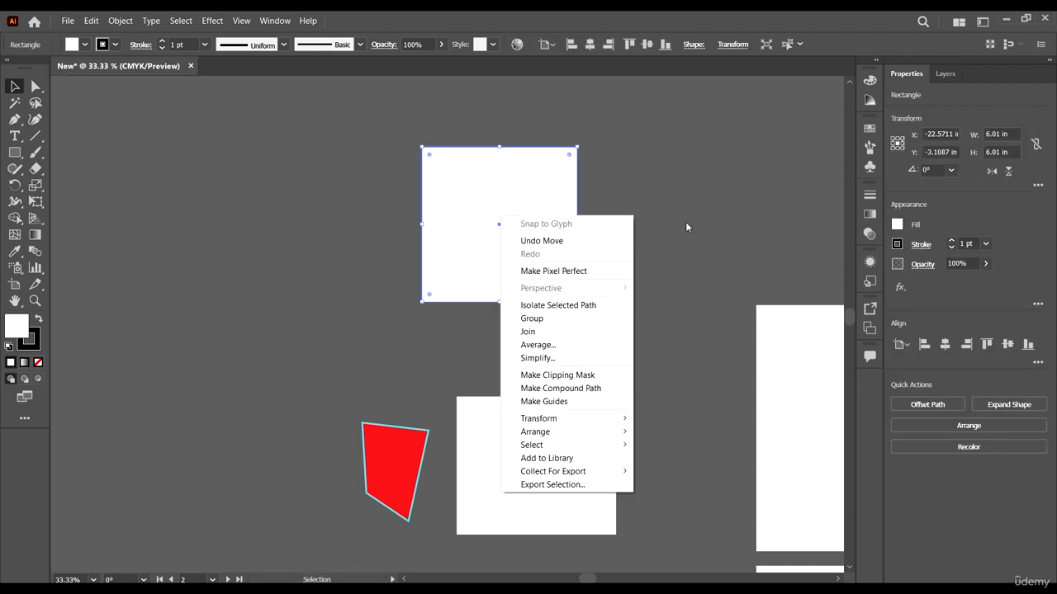
{"action": "left_click", "coordinate": [726, 303]}
{"action": "left_click", "coordinate": [731, 228]}
Step: Move the upper white square down to about X -22.02 in, Y -0.60 in, just above the group, and deselect it
{"action": "scroll", "coordinate": [731, 229], "scroll_direction": "down", "scroll_amount": 1}
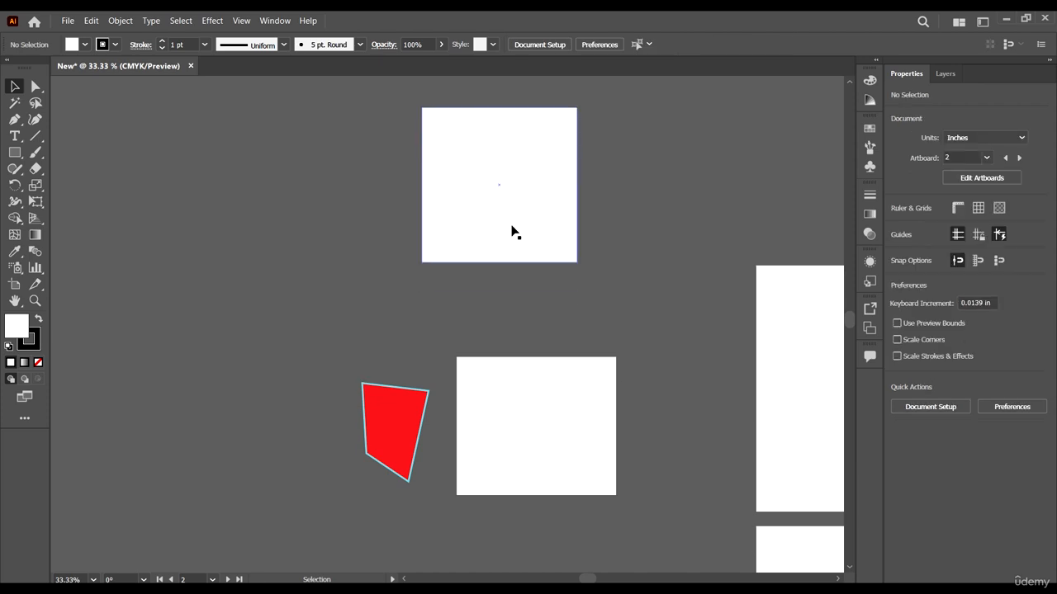
{"action": "left_click_drag", "start_coordinate": [525, 236], "coordinate": [545, 315]}
{"action": "key", "text": "ctrl+minus"}
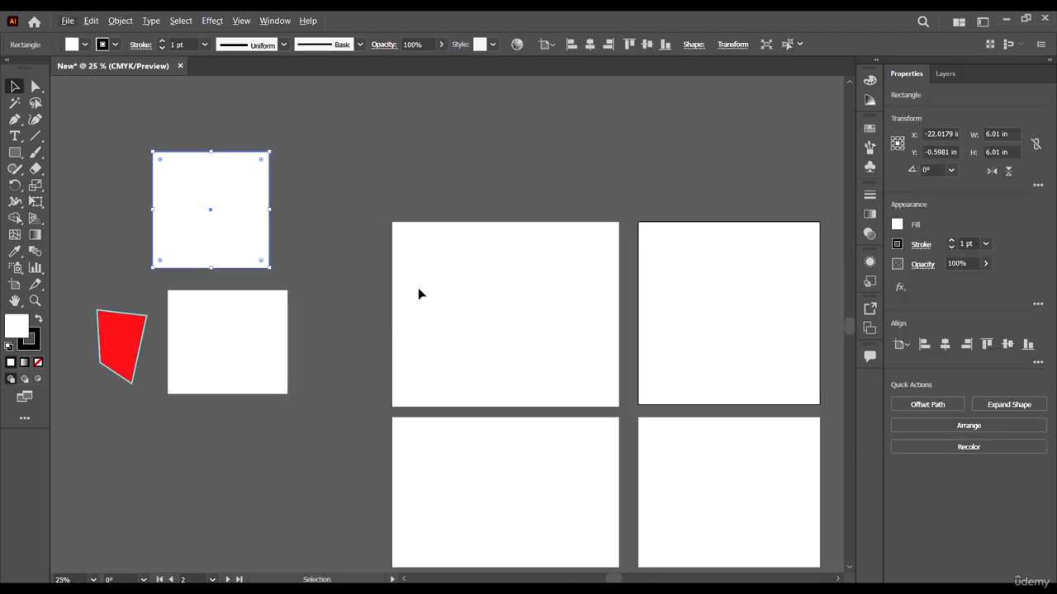
{"action": "scroll", "coordinate": [418, 294], "scroll_direction": "down", "scroll_amount": 1}
{"action": "scroll", "coordinate": [200, 235], "scroll_direction": "up", "scroll_amount": 2}
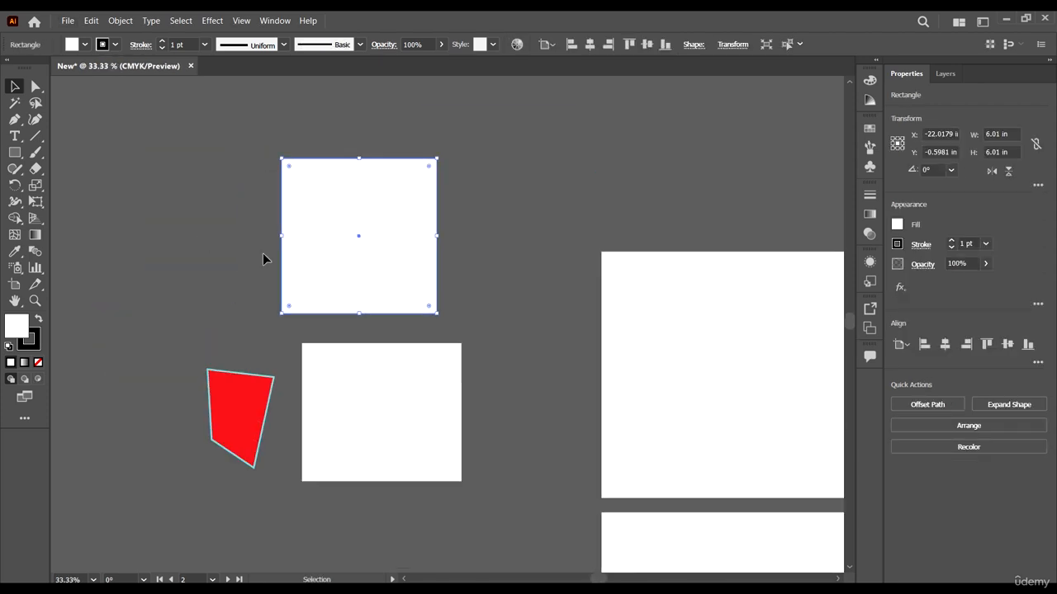
{"action": "scroll", "coordinate": [532, 317], "scroll_direction": "down", "scroll_amount": 2}
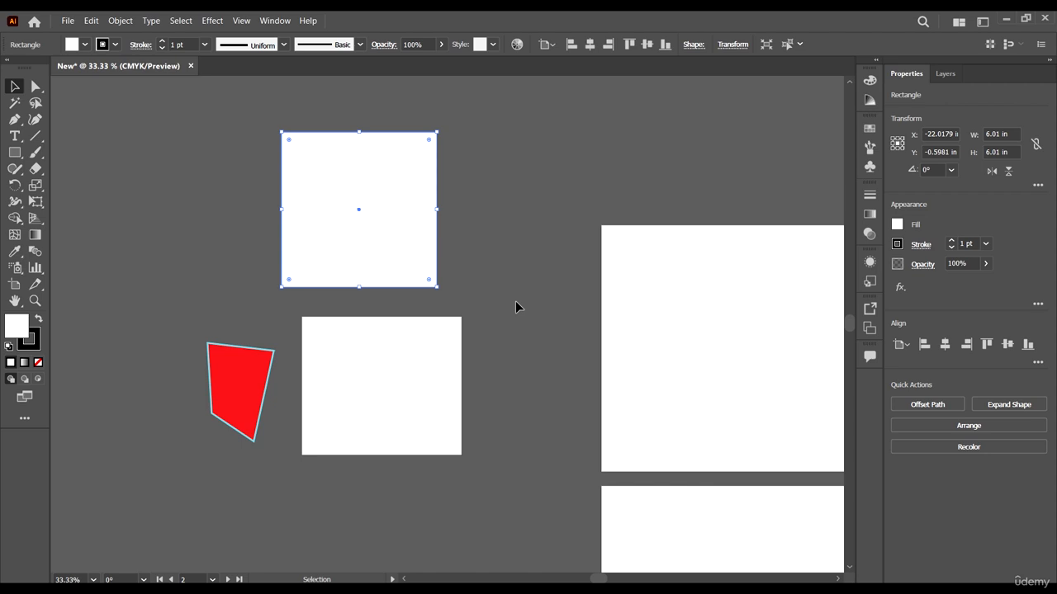
{"action": "scroll", "coordinate": [515, 307], "scroll_direction": "down", "scroll_amount": 1}
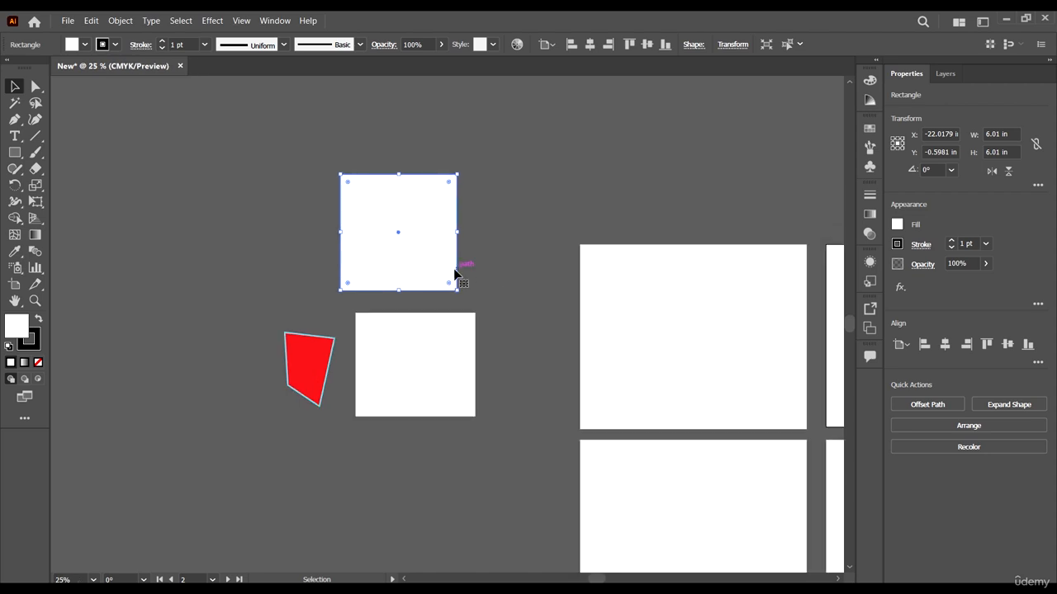
{"action": "scroll", "coordinate": [475, 301], "scroll_direction": "down", "scroll_amount": 2}
{"action": "scroll", "coordinate": [481, 317], "scroll_direction": "up", "scroll_amount": 2}
{"action": "left_click", "coordinate": [516, 267]}
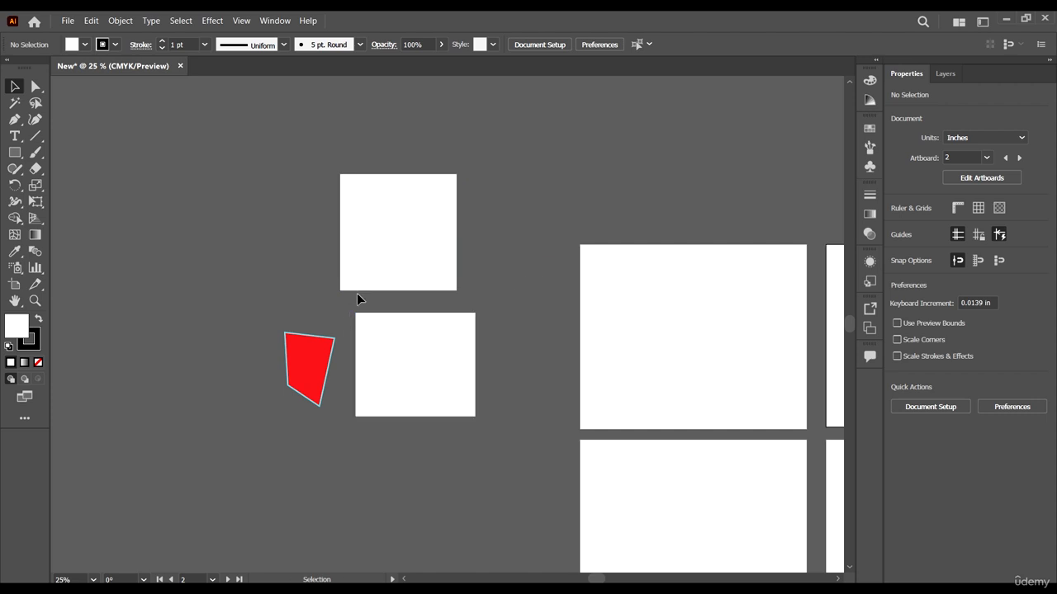